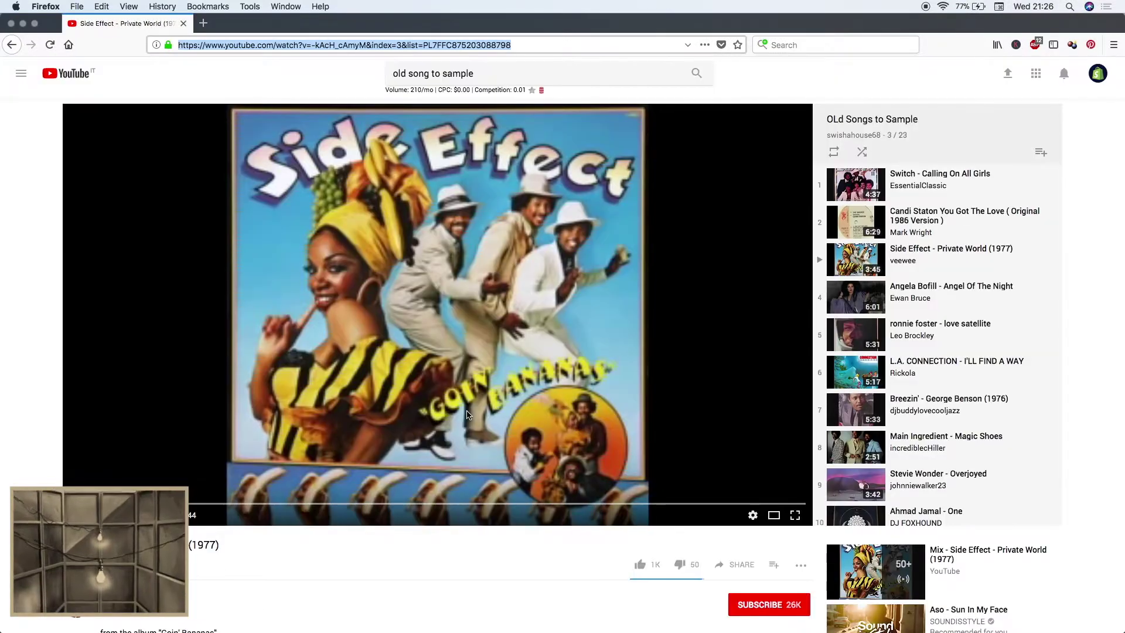
{"action": "left_click_drag", "start_coordinate": [475, 73], "coordinate": [379, 80]}
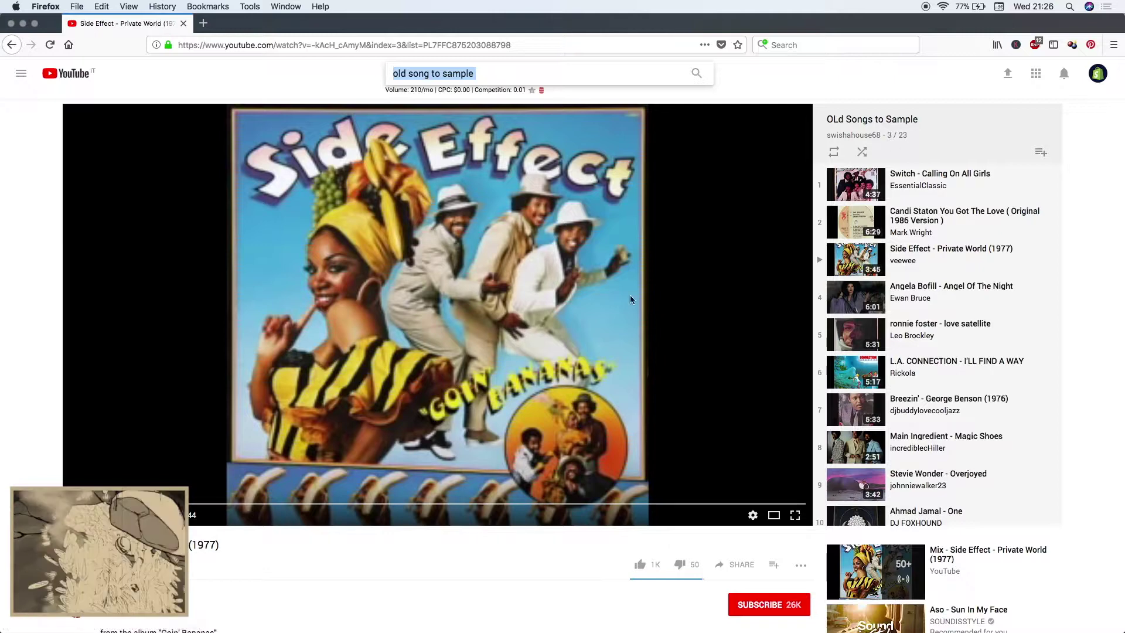
{"action": "left_click", "coordinate": [7, 445]}
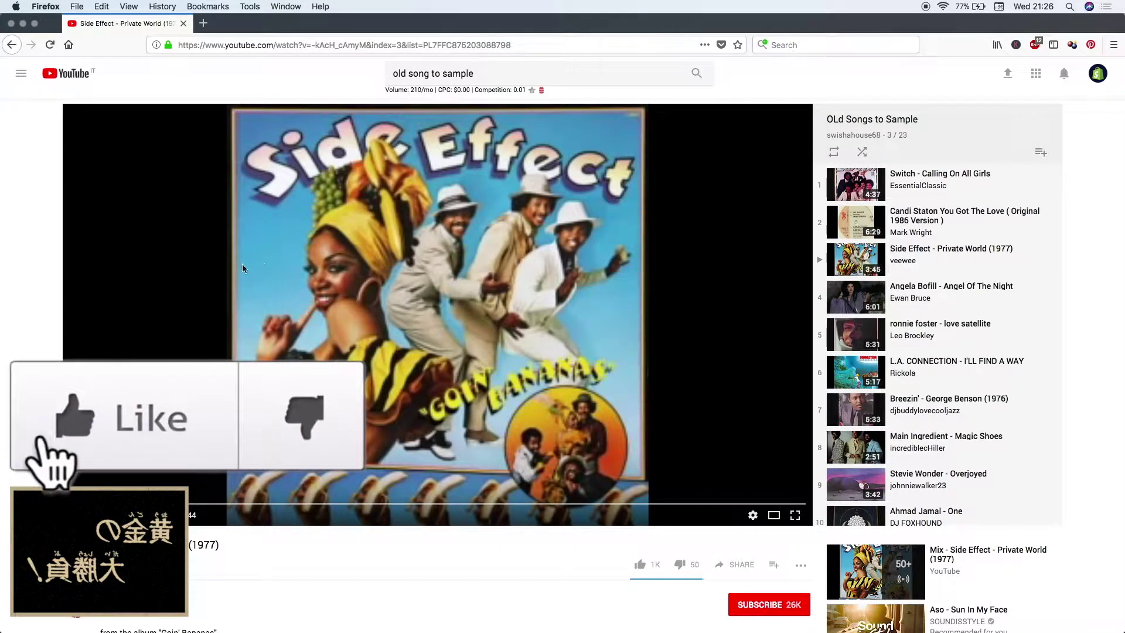
Copy the Side Effect video's link, search Google for "youtube video converter" in a new tab and open the onlinevideoconverter.com result.
{"action": "left_click", "coordinate": [254, 51]}
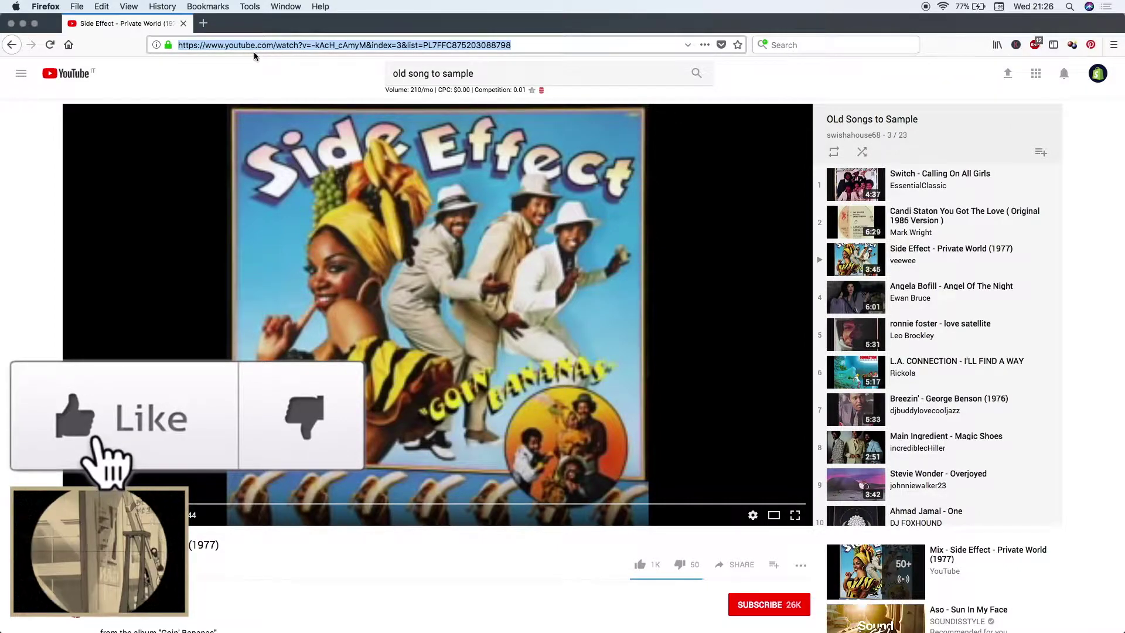
{"action": "left_click", "coordinate": [207, 29]}
{"action": "left_click", "coordinate": [397, 175]}
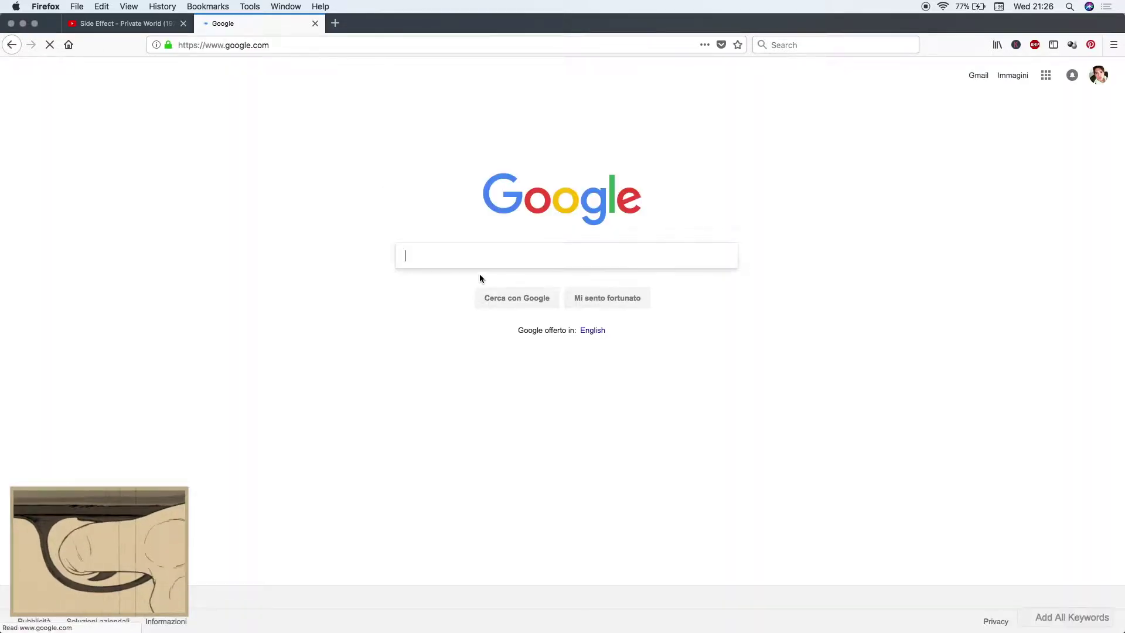
{"action": "type", "text": "you"}
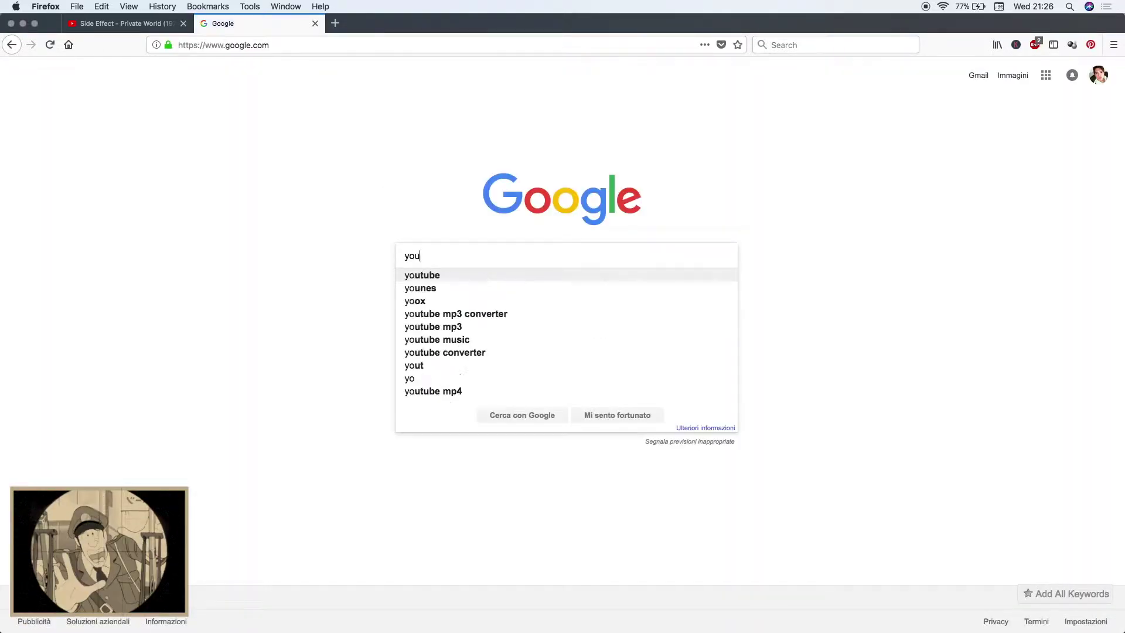
{"action": "type", "text": "tube vide"}
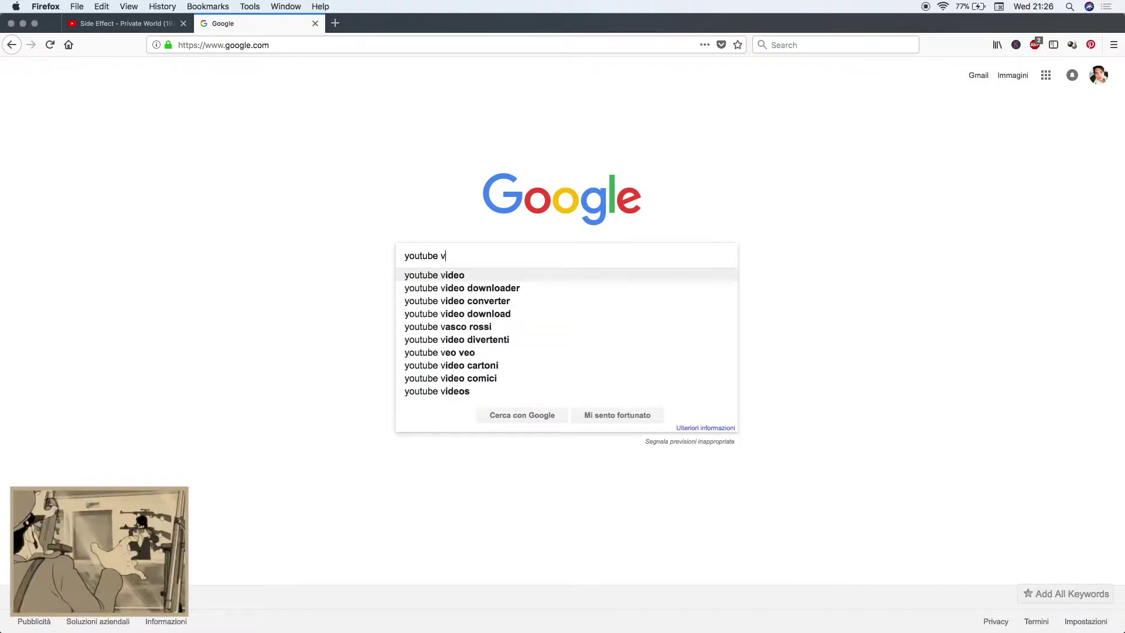
{"action": "left_click", "coordinate": [488, 304]}
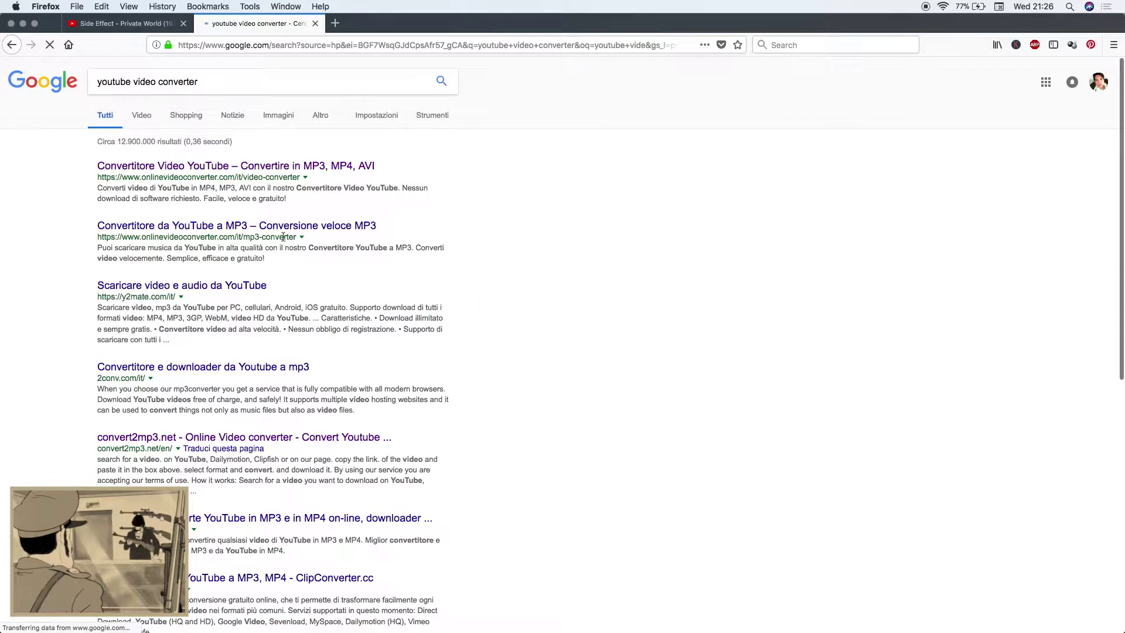
{"action": "left_click", "coordinate": [166, 167]}
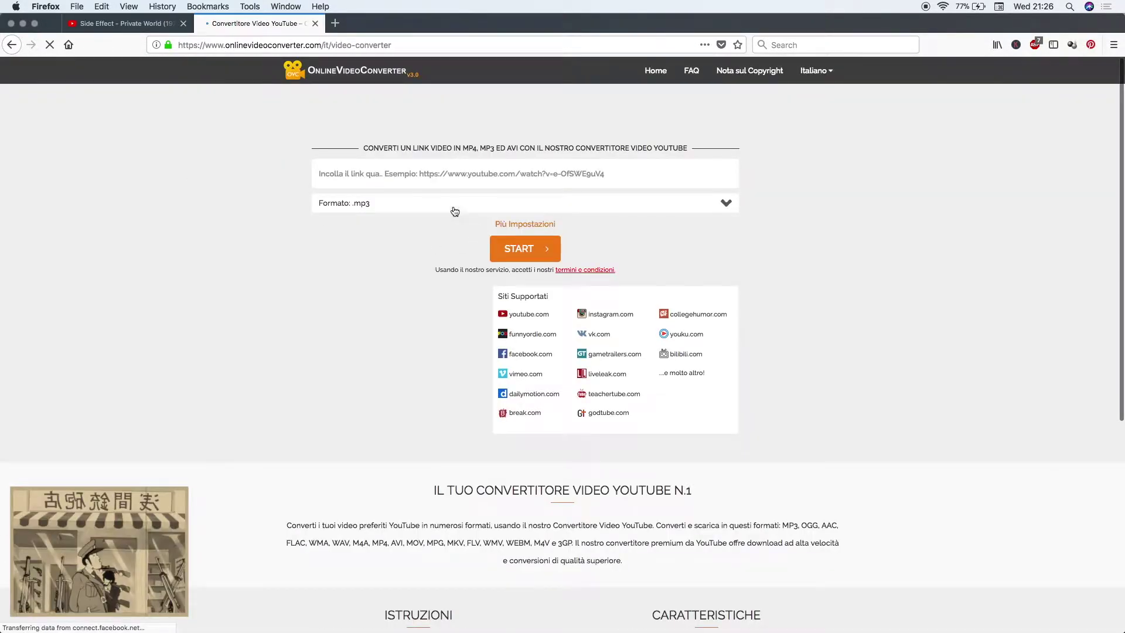
Set the converter's output format to .wav and paste the copied YouTube link as the source.
{"action": "left_click", "coordinate": [395, 203]}
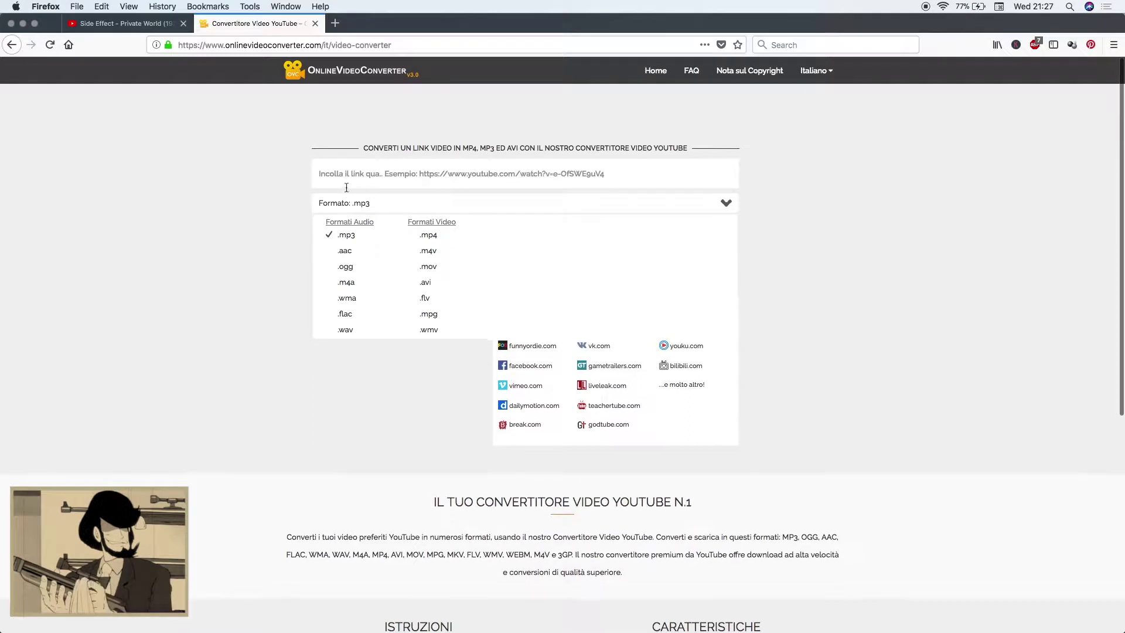
{"action": "left_click", "coordinate": [350, 329]}
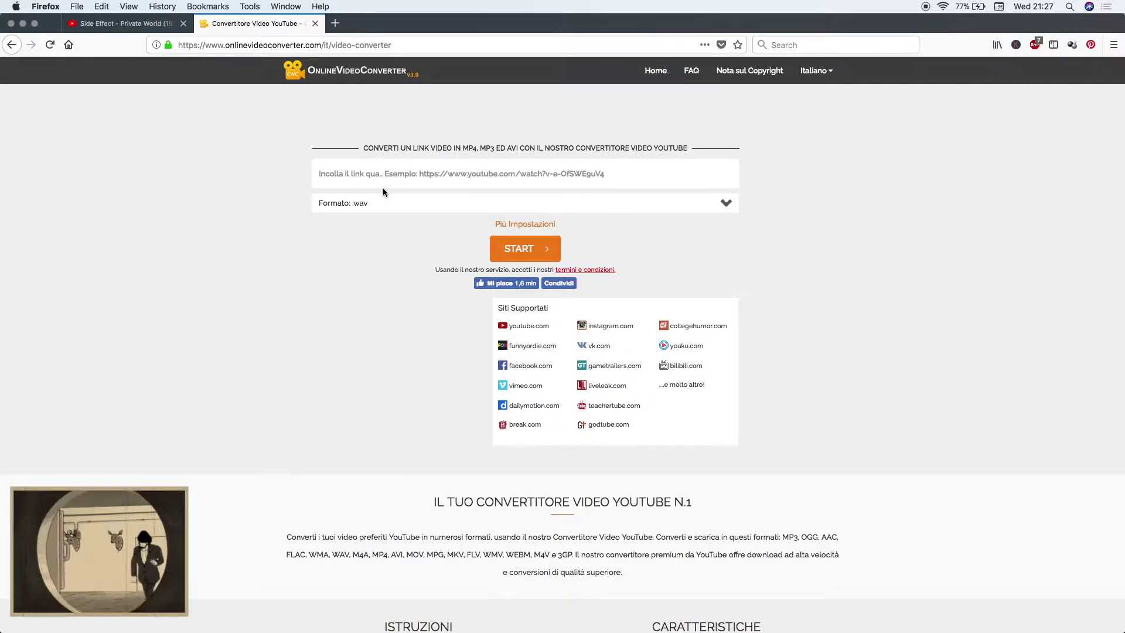
{"action": "key", "text": "super+v"}
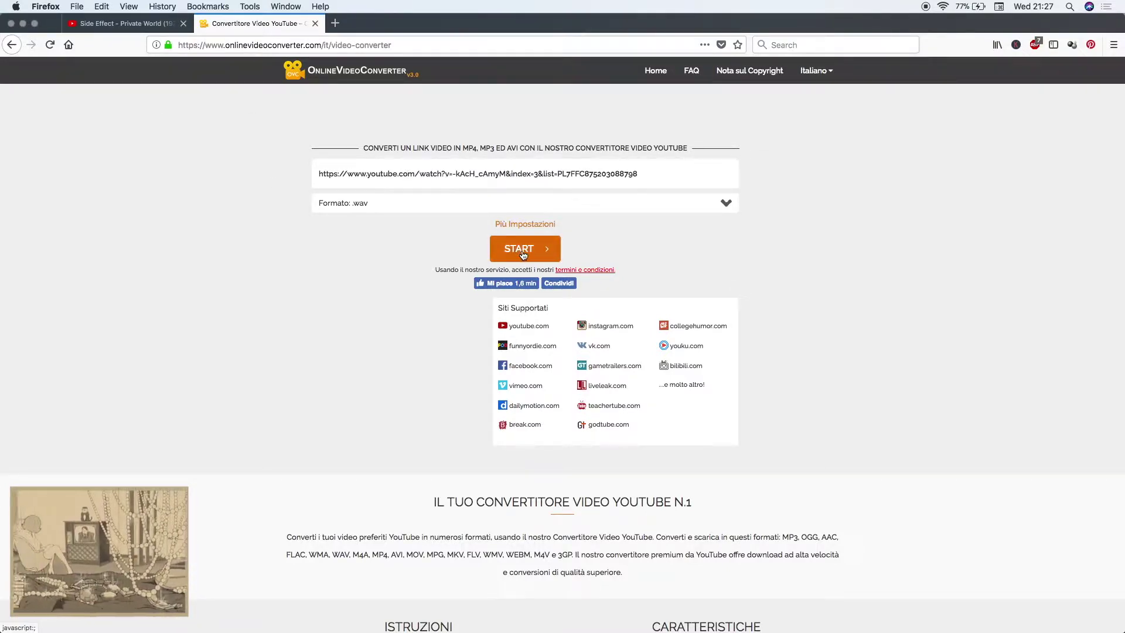
Minimise the browser and switch to the empty Logic Pro X project.
{"action": "left_click", "coordinate": [22, 24]}
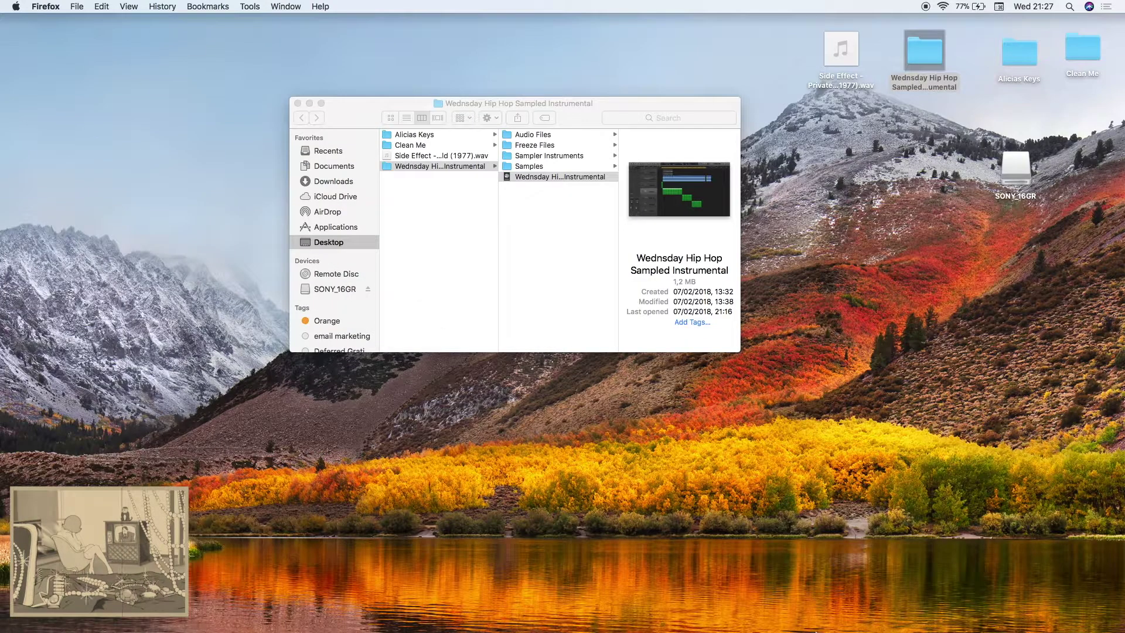
{"action": "mouse_move", "coordinate": [826, 615]}
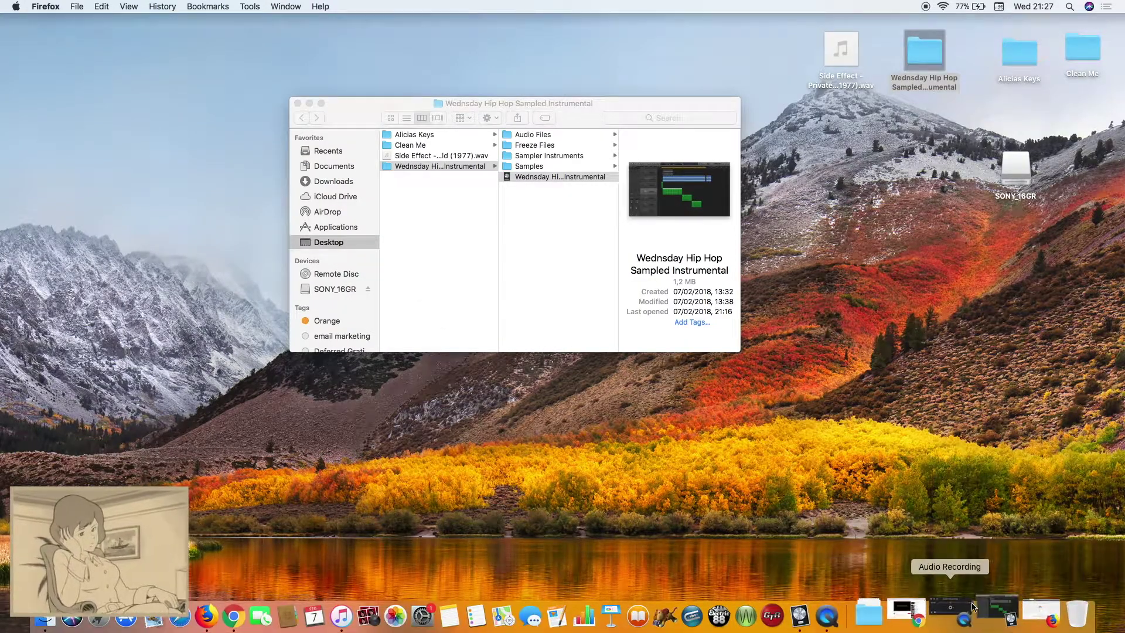
{"action": "left_click", "coordinate": [826, 615]}
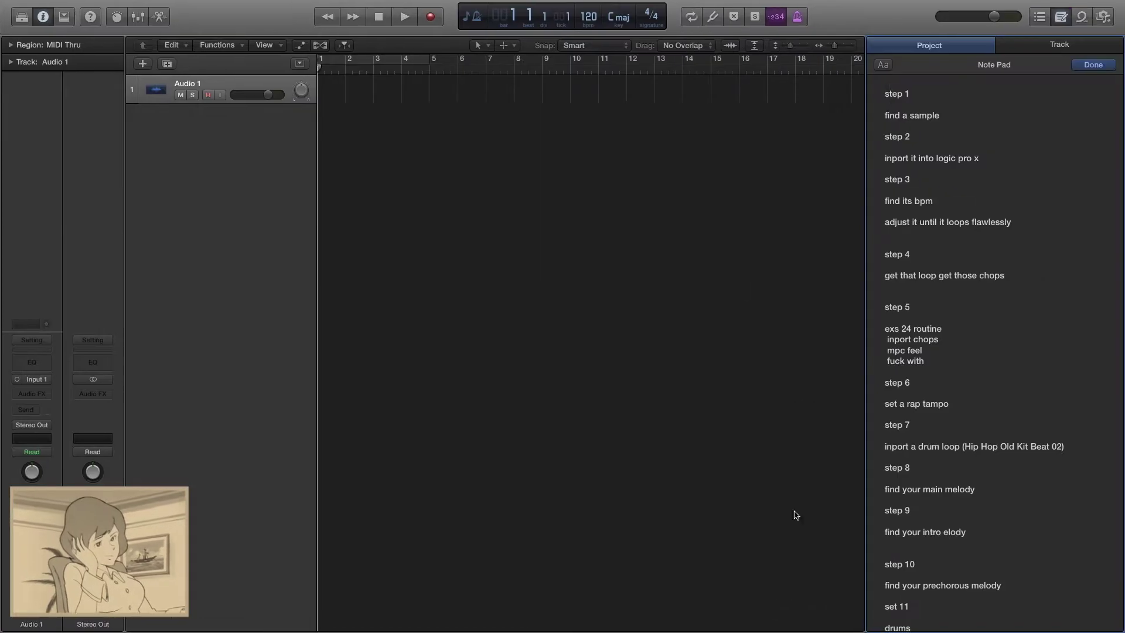
Review steps 1 and 2 of the project notes, about finding a sample and importing it.
{"action": "triple_click", "coordinate": [897, 94]}
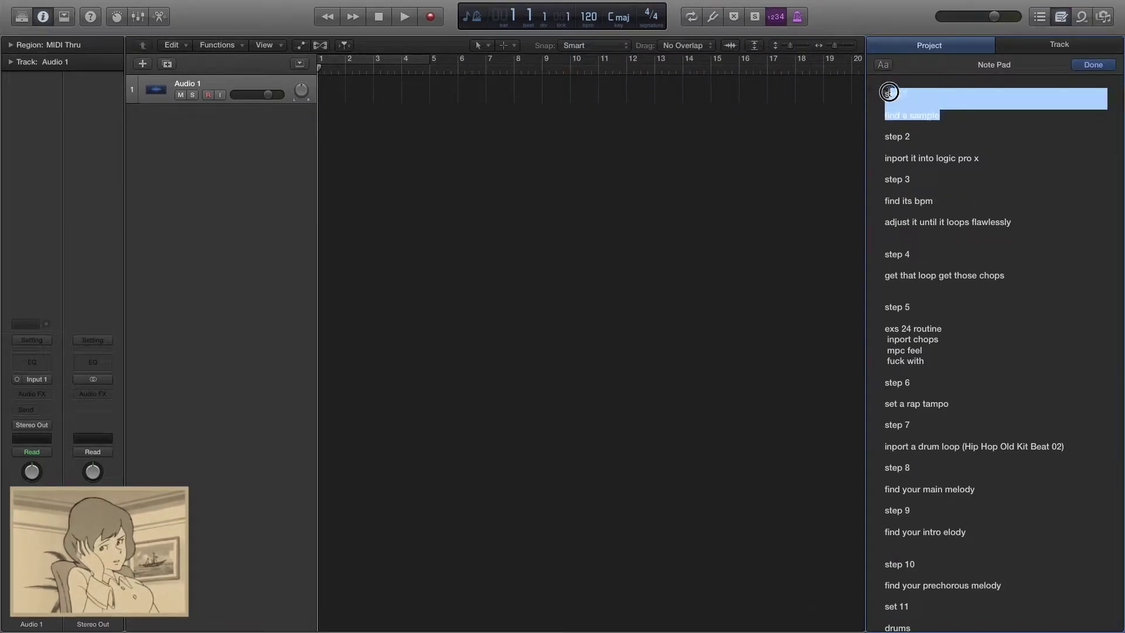
{"action": "left_click", "coordinate": [920, 105]}
{"action": "left_click_drag", "start_coordinate": [977, 158], "coordinate": [881, 143]}
{"action": "left_click", "coordinate": [937, 168]}
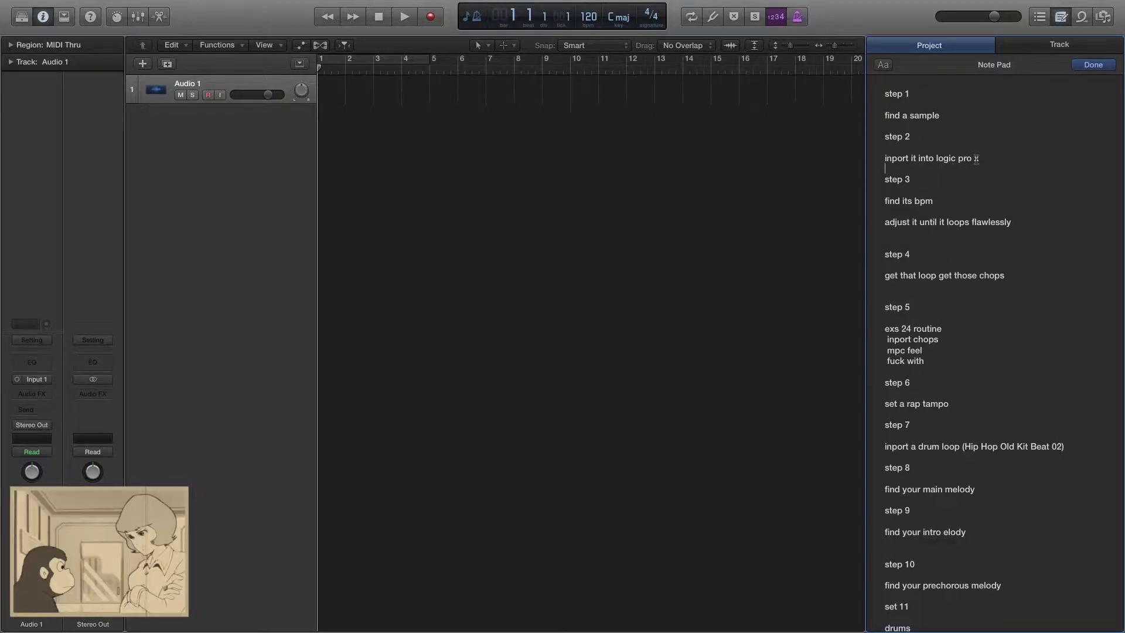
{"action": "left_click_drag", "start_coordinate": [976, 160], "coordinate": [888, 137]}
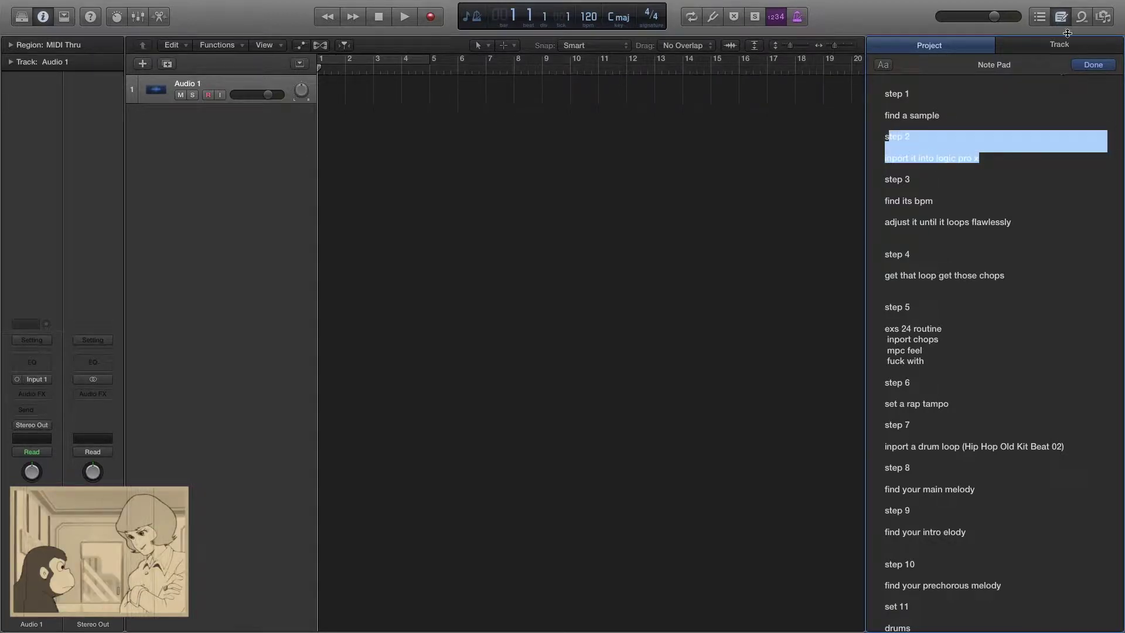
Browse to the Desktop folder within the project's file browser and place the Side Effect - Private World (1977) WAV on Audio 1 at bar 1.
{"action": "left_click", "coordinate": [1081, 17]}
{"action": "left_click", "coordinate": [1103, 17]}
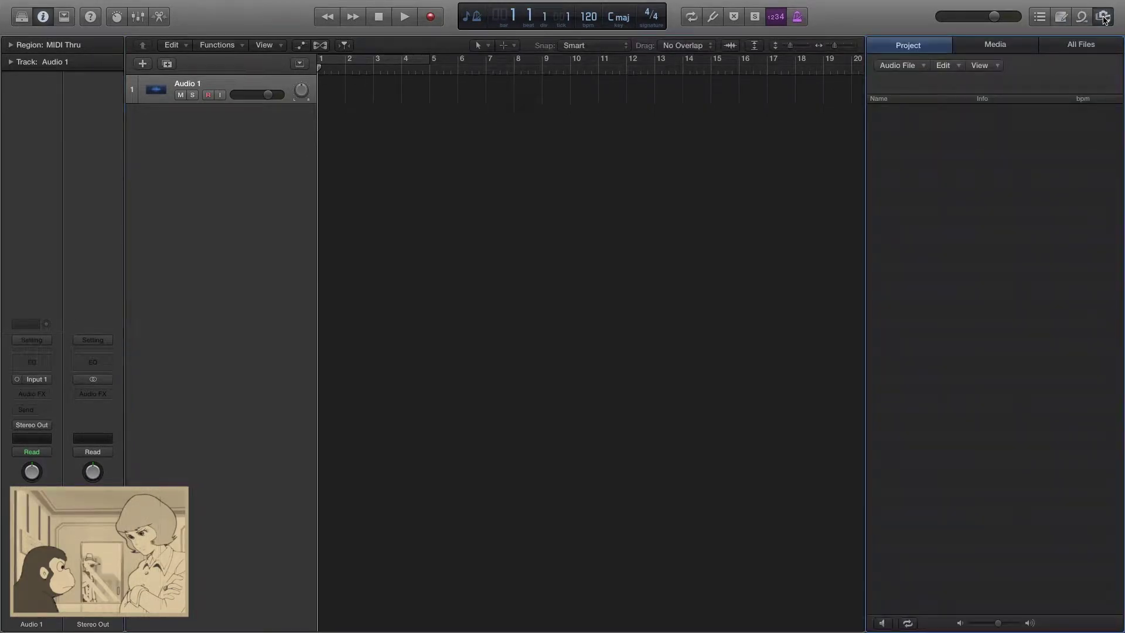
{"action": "left_click", "coordinate": [1087, 47]}
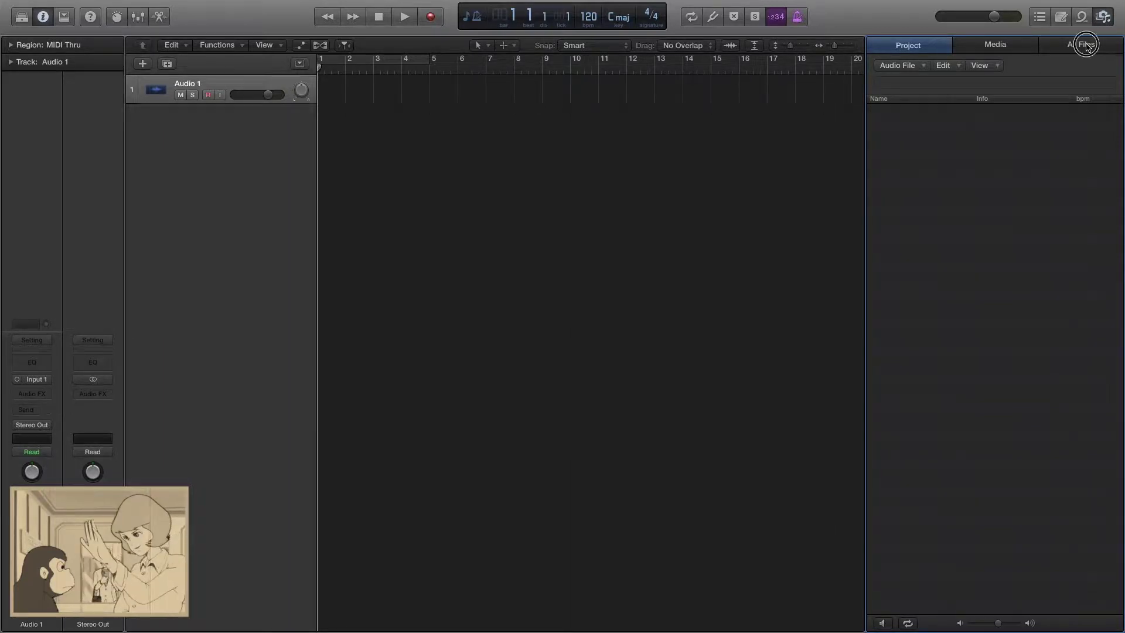
{"action": "left_click", "coordinate": [994, 66]}
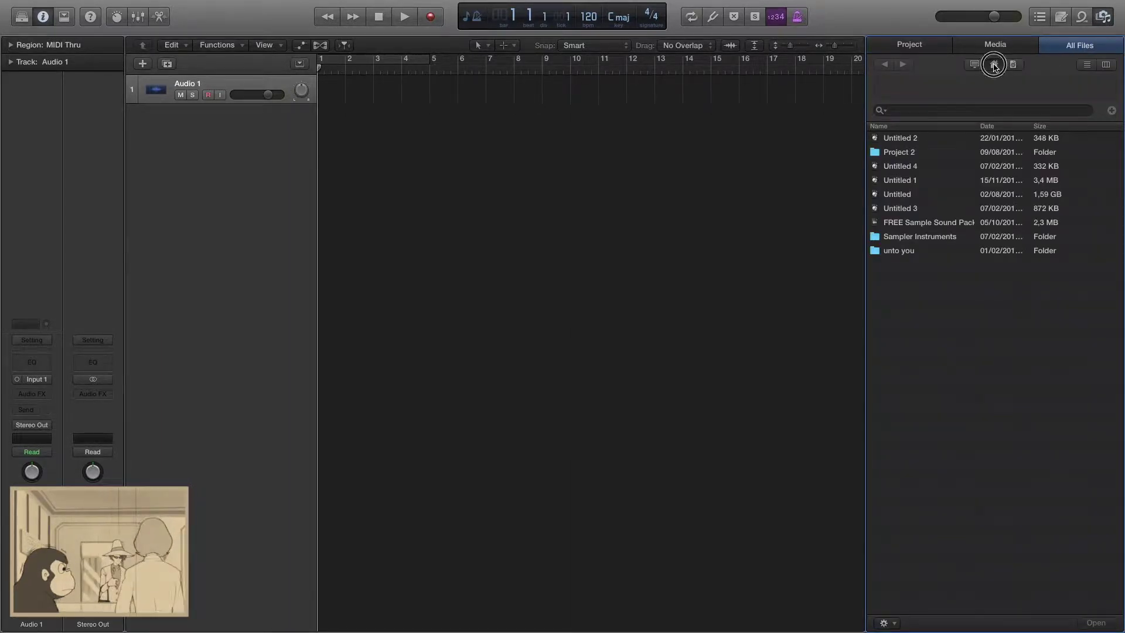
{"action": "double_click", "coordinate": [898, 180]}
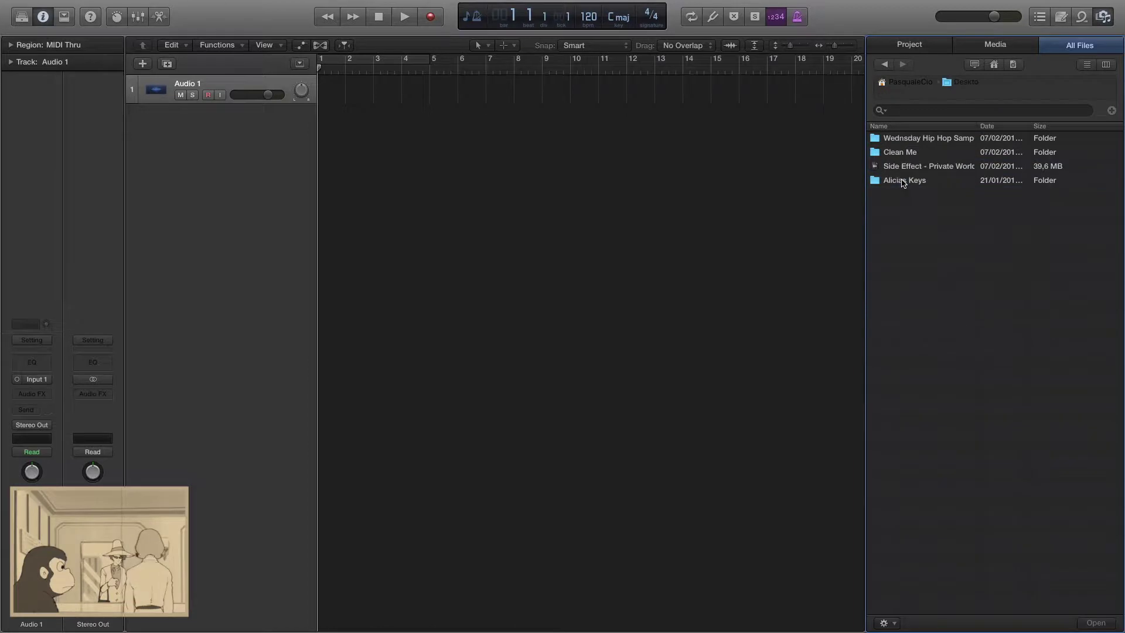
{"action": "left_click_drag", "start_coordinate": [905, 166], "coordinate": [320, 95]}
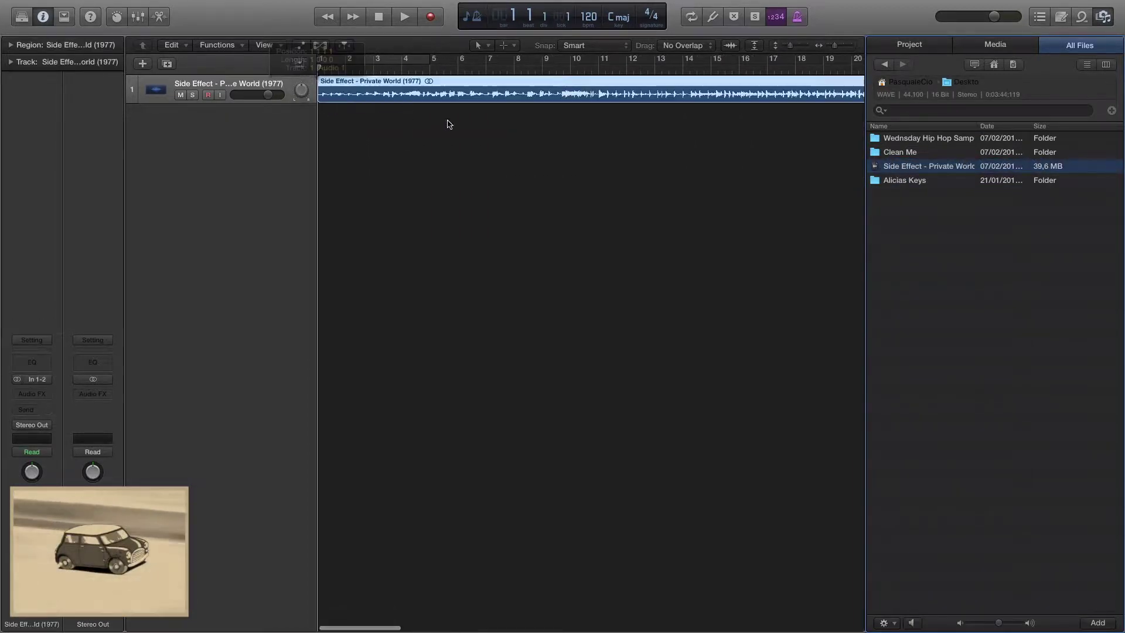
Check the imported file in the project's audio list, read step 3 of the project notes and close the notes.
{"action": "left_click", "coordinate": [915, 44]}
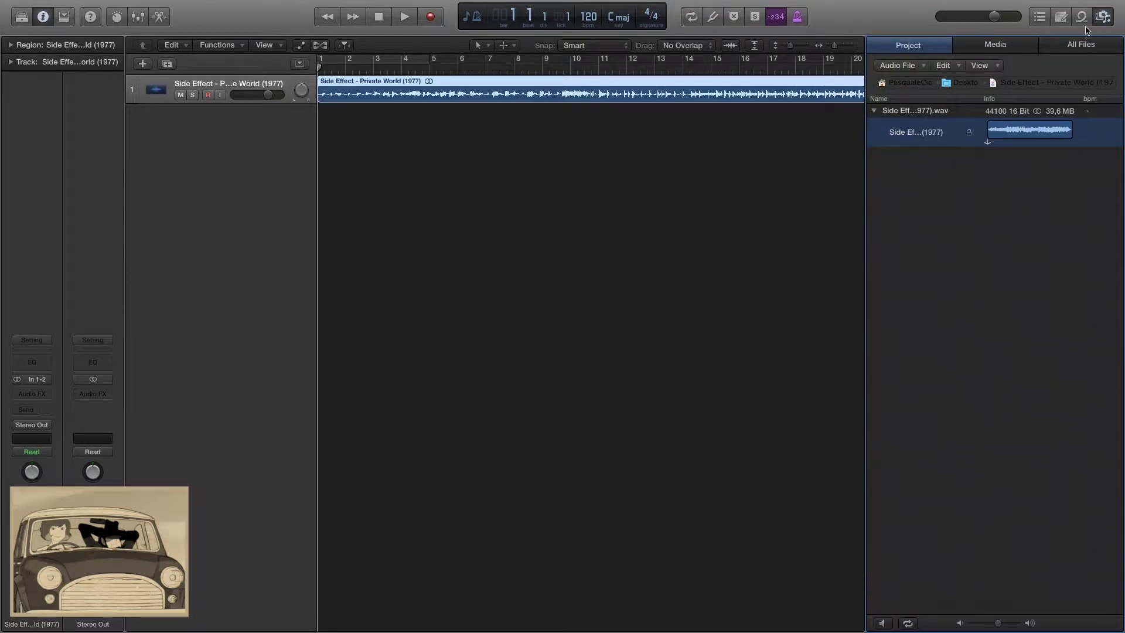
{"action": "left_click", "coordinate": [1060, 16]}
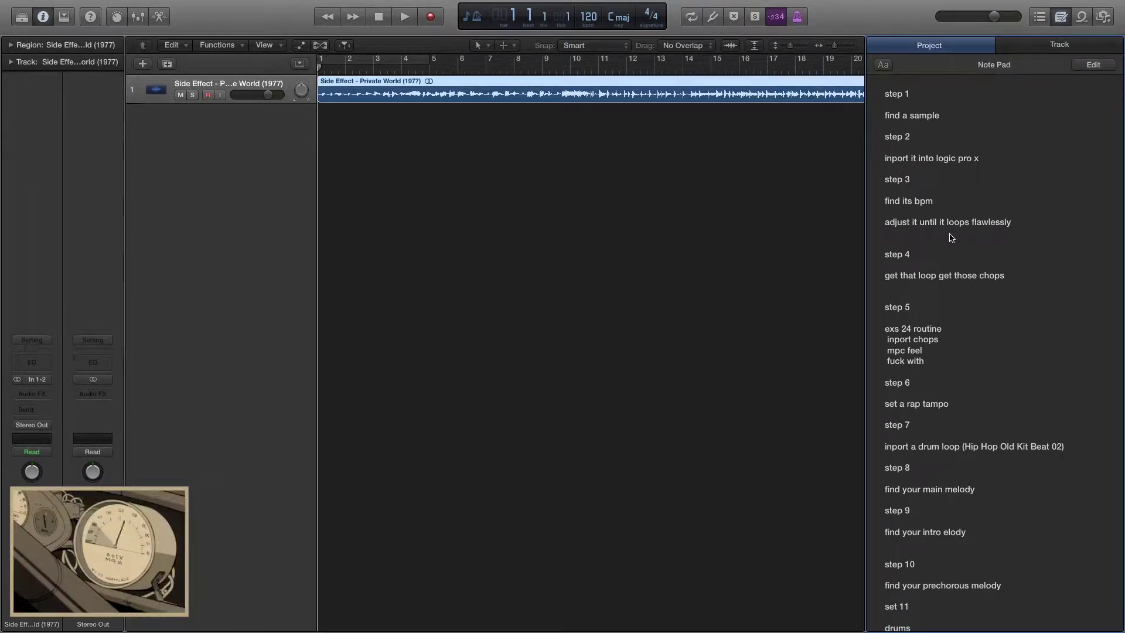
{"action": "left_click", "coordinate": [1060, 17]}
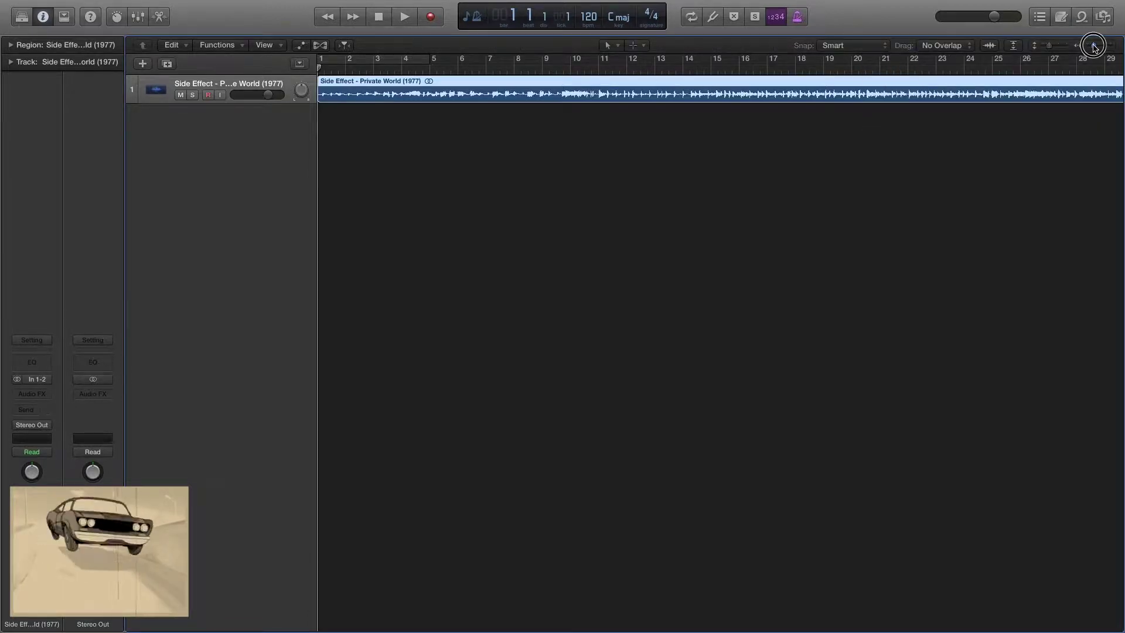
Insert the BPM Counter metering plug-in on the Side Effect track and place its window below the audio region.
{"action": "left_click_drag", "start_coordinate": [1096, 48], "coordinate": [1087, 46]}
{"action": "left_click", "coordinate": [511, 101]}
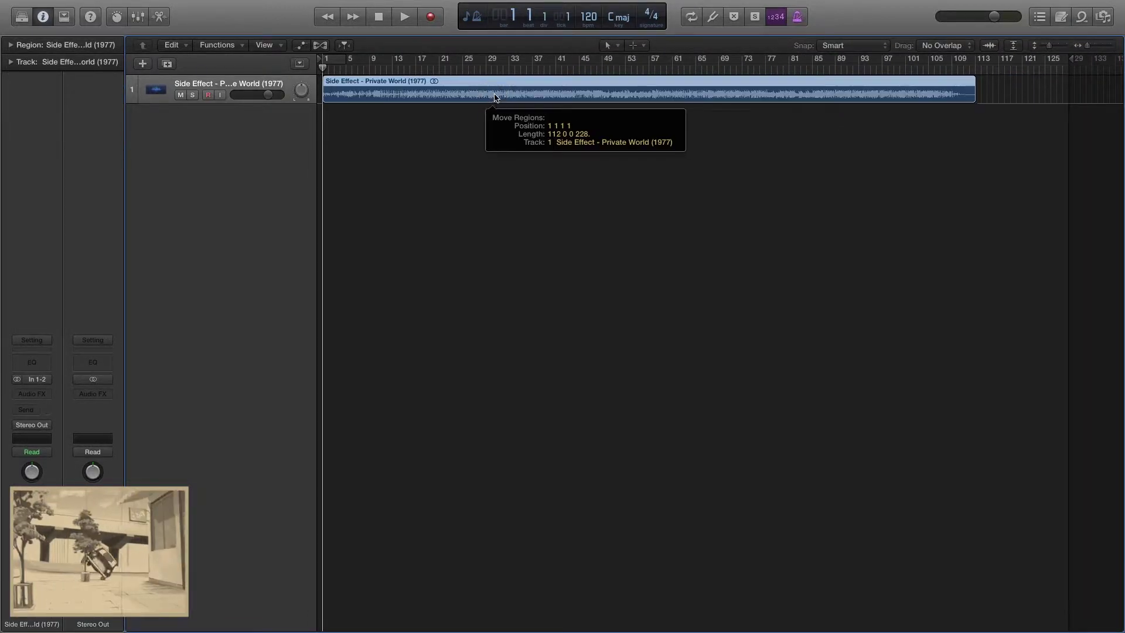
{"action": "left_click", "coordinate": [32, 394]}
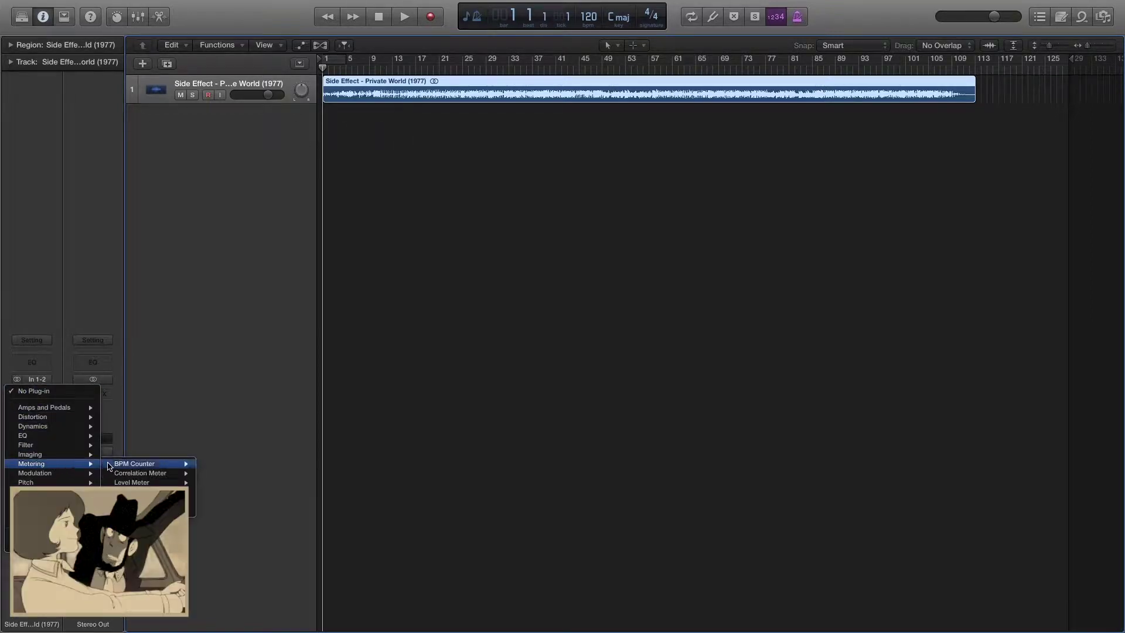
{"action": "mouse_move", "coordinate": [146, 464]}
{"action": "left_click", "coordinate": [215, 464]}
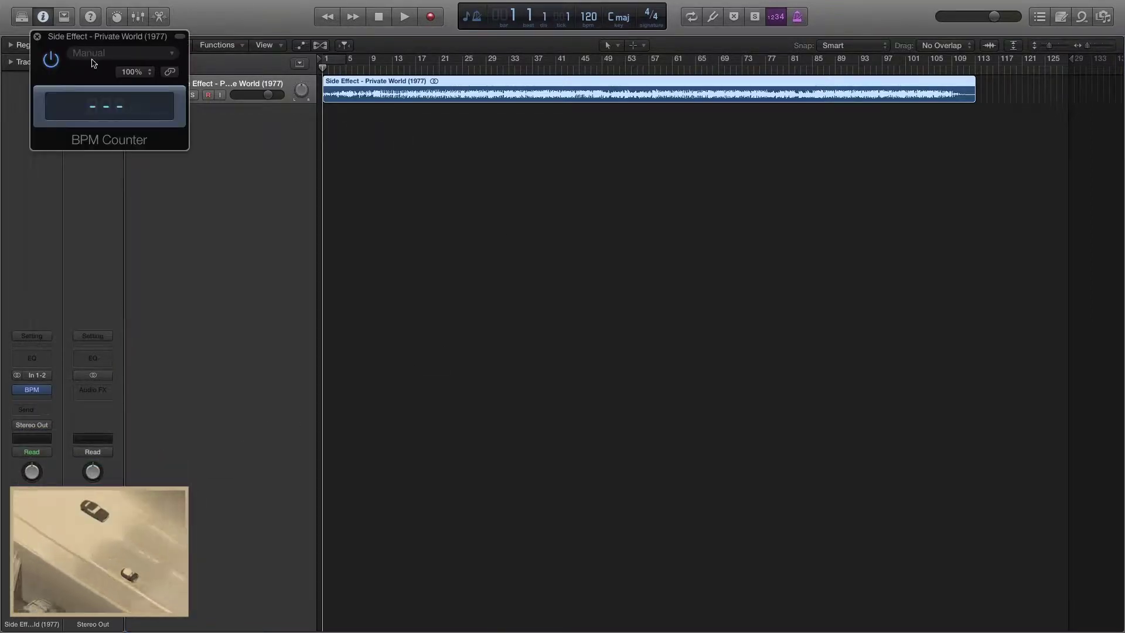
{"action": "left_click_drag", "start_coordinate": [93, 62], "coordinate": [573, 173]}
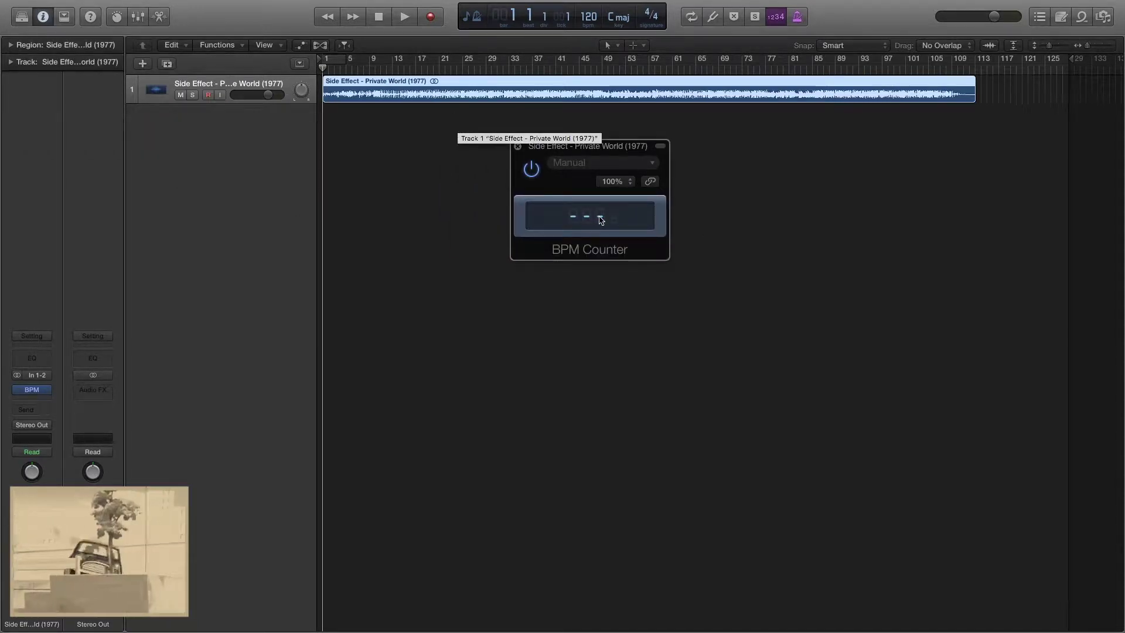
Play the sample to measure its tempo with the BPM Counter, stop playback and close the plug-in window.
{"action": "key", "text": "space"}
{"action": "left_click", "coordinate": [440, 154]}
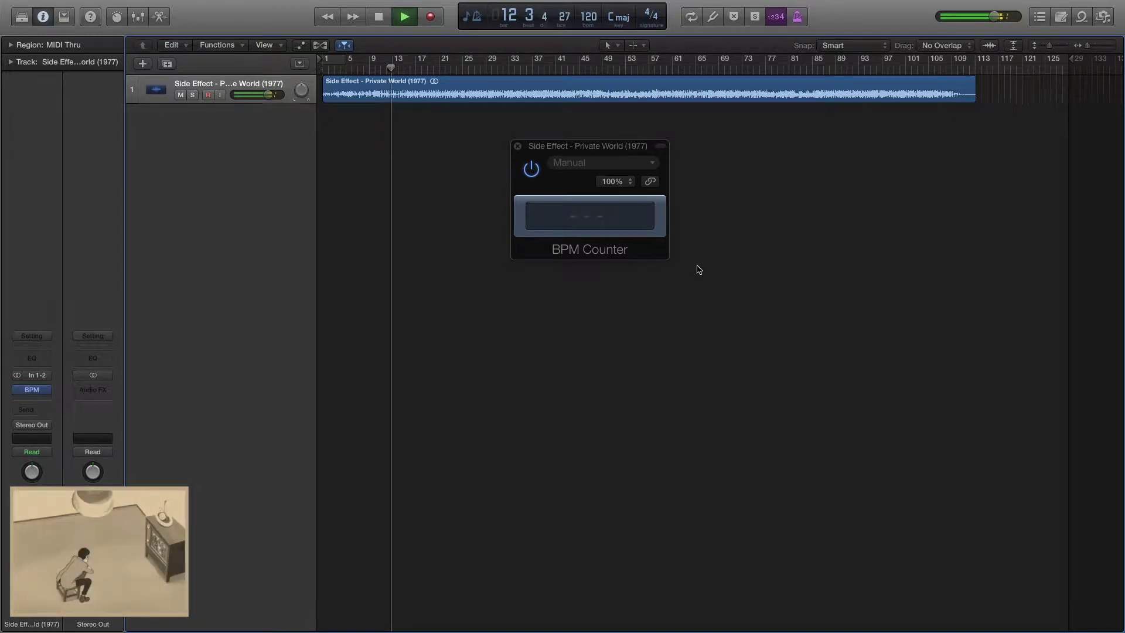
{"action": "left_click", "coordinate": [512, 95]}
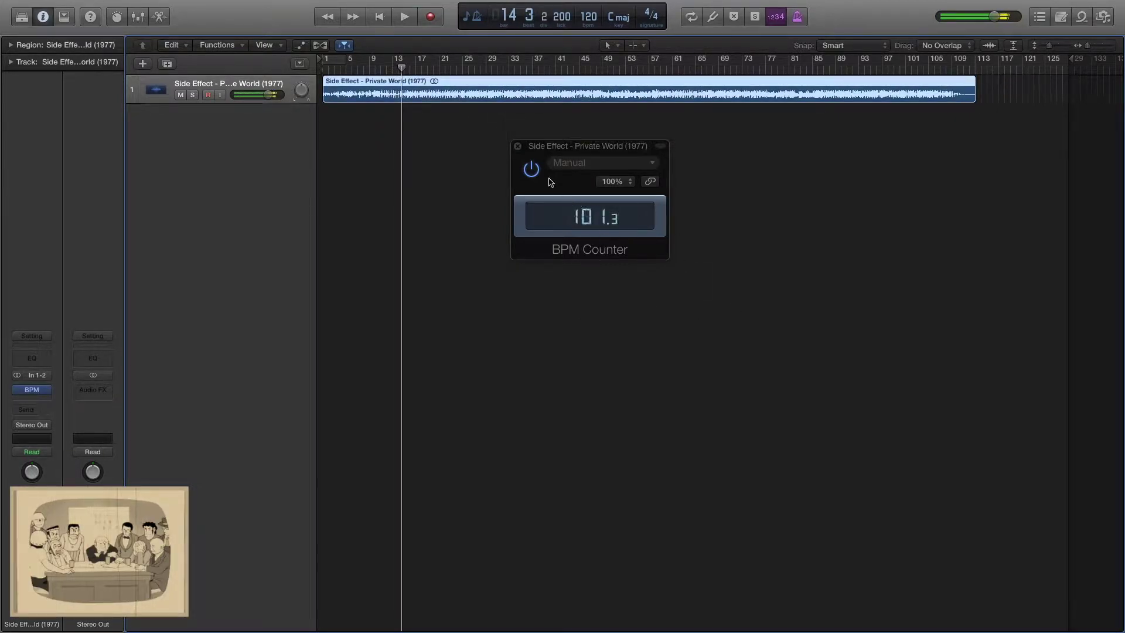
{"action": "key", "text": "space"}
{"action": "left_click", "coordinate": [518, 146]}
Switch the control bar's display to the Custom layout to show the detailed project values.
{"action": "left_click", "coordinate": [469, 19]}
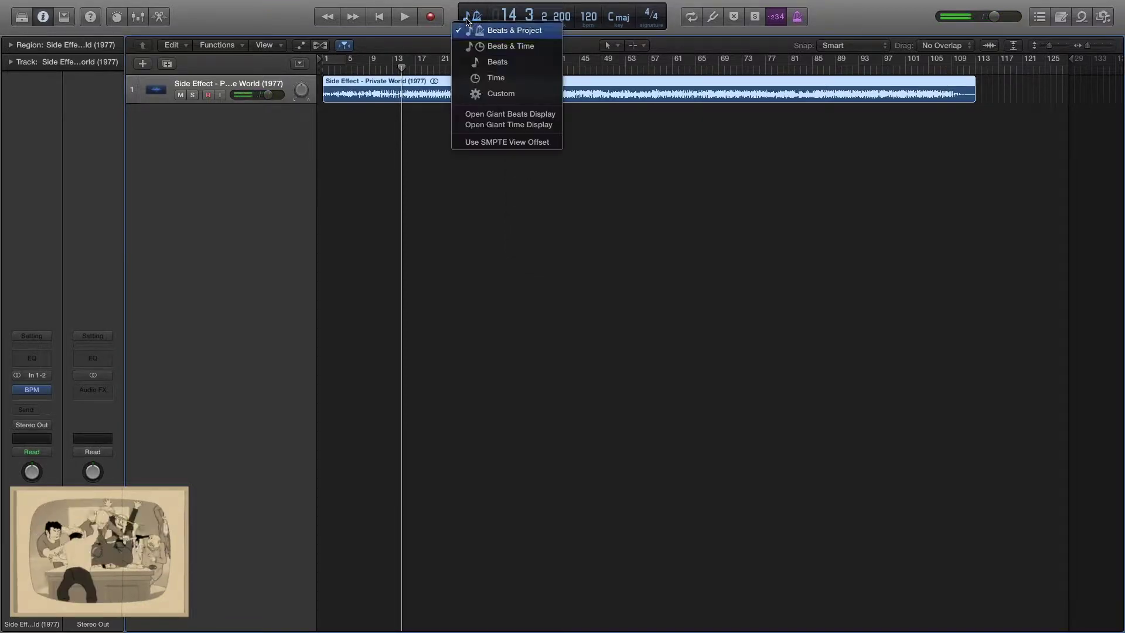
{"action": "left_click", "coordinate": [503, 101]}
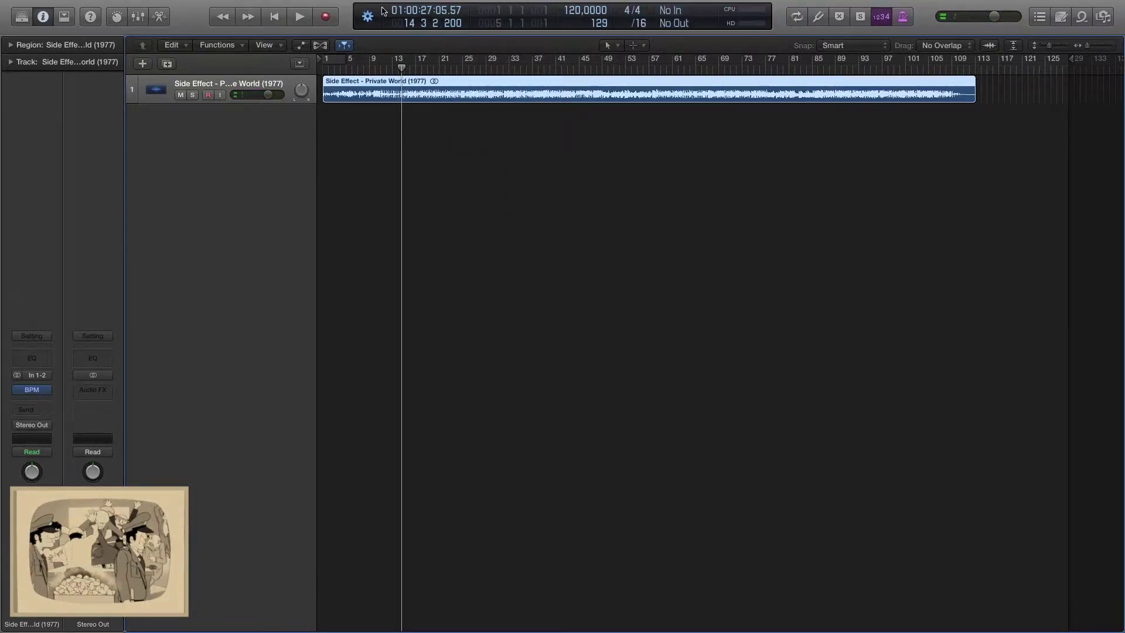
{"action": "left_click", "coordinate": [369, 18]}
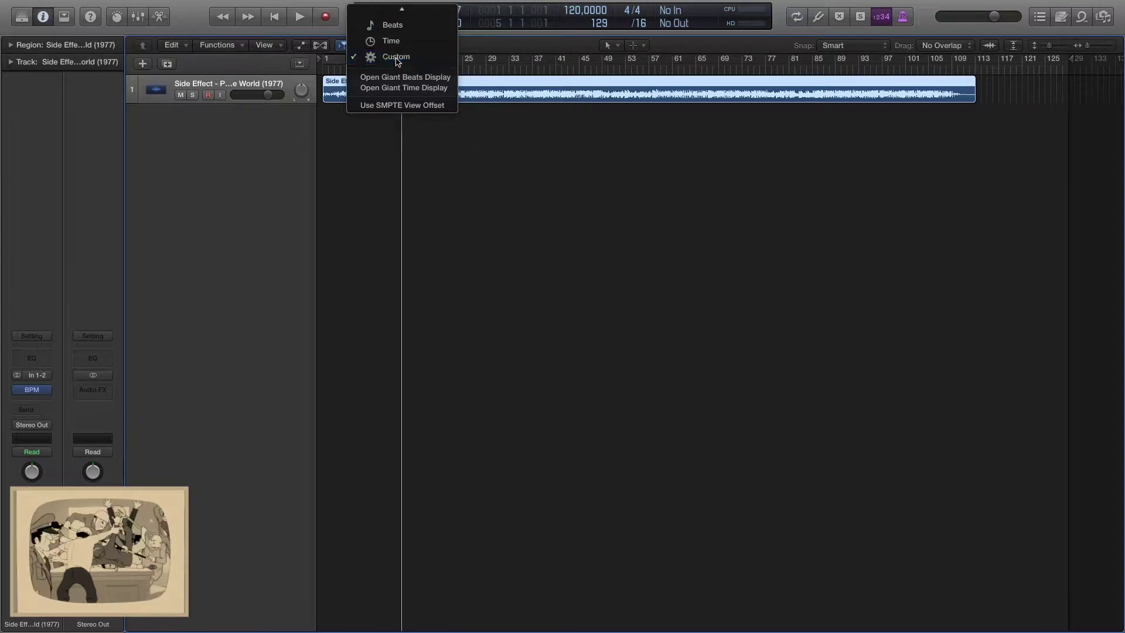
{"action": "left_click", "coordinate": [584, 47]}
Set the project tempo to 101,3 BPM.
{"action": "double_click", "coordinate": [584, 10]}
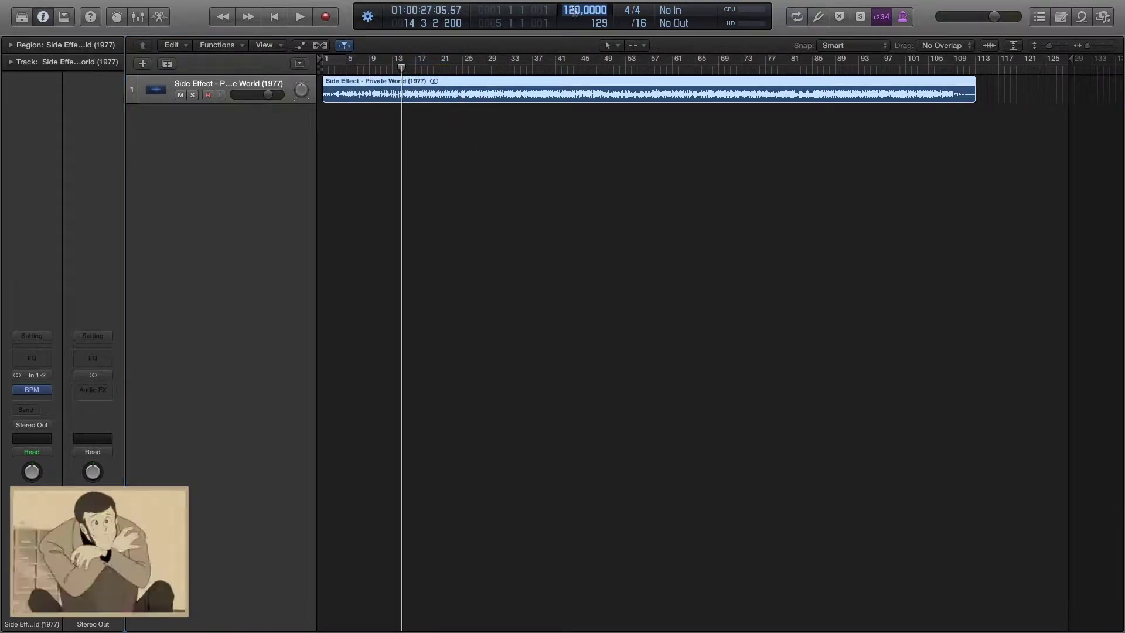
{"action": "type", "text": "101"}
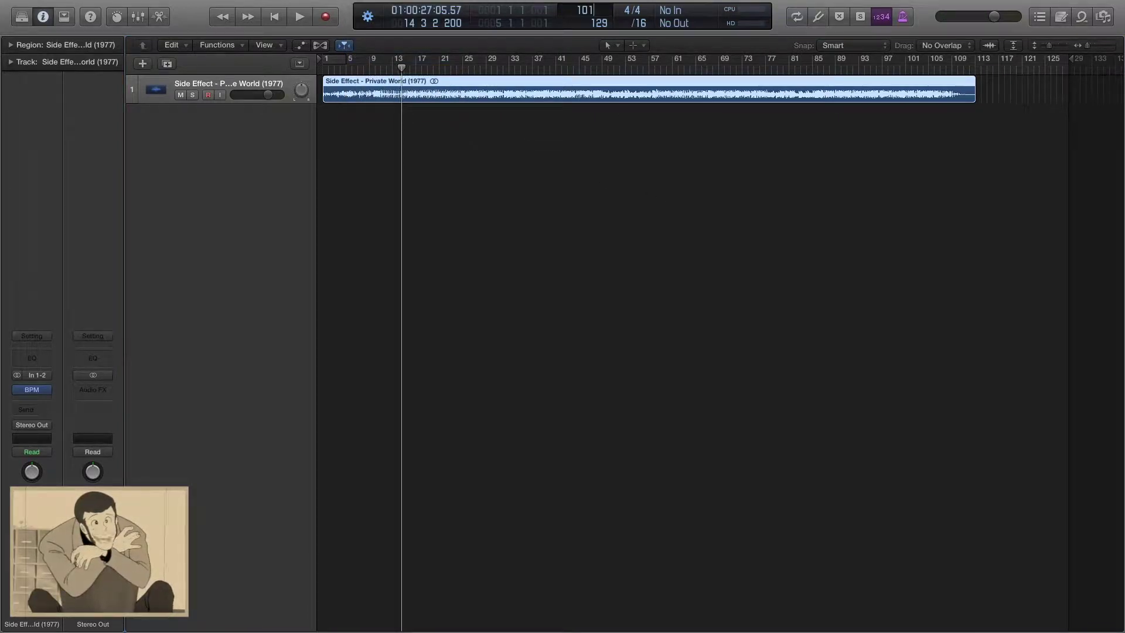
{"action": "type", "text": ",3"}
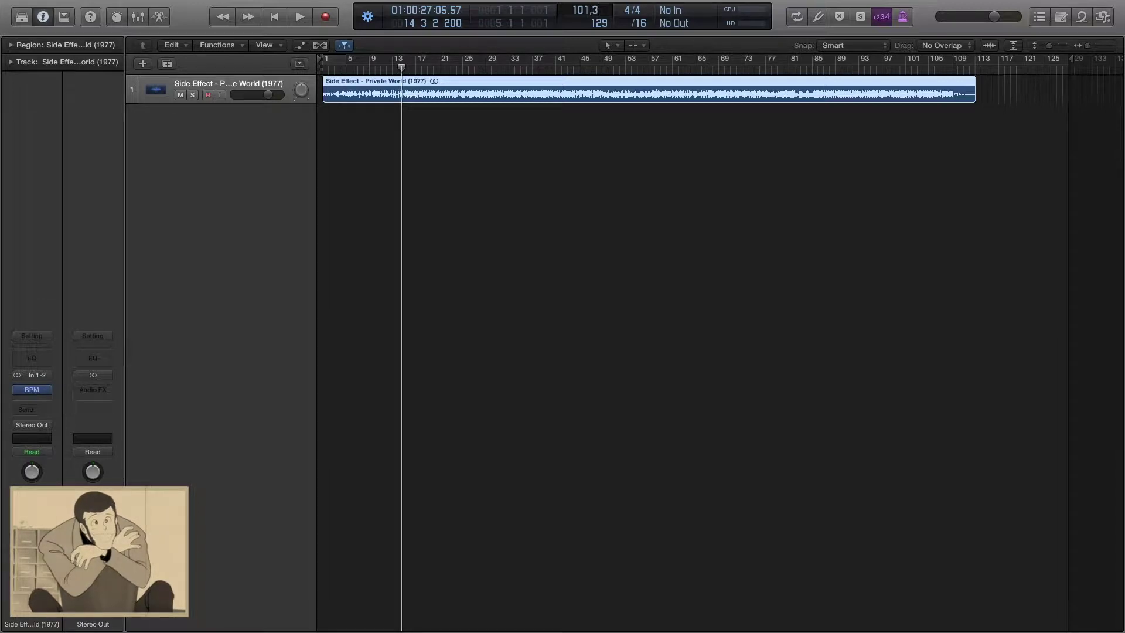
{"action": "key", "text": "Return"}
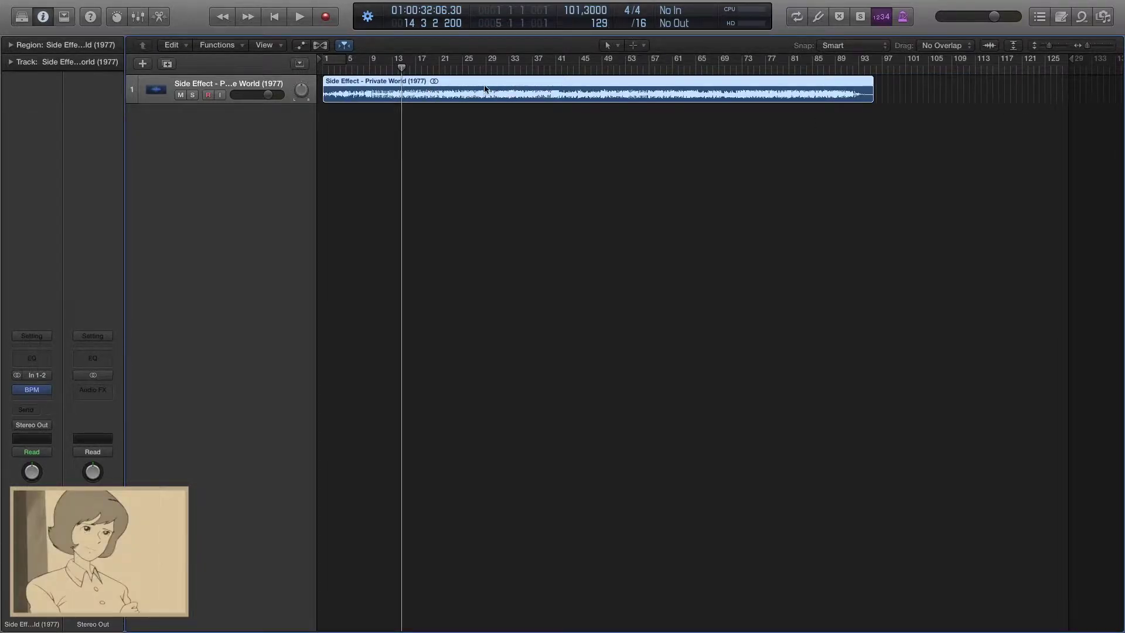
Move the Side Effect audio region so that it starts at bar 5.
{"action": "left_click_drag", "start_coordinate": [484, 88], "coordinate": [554, 90]}
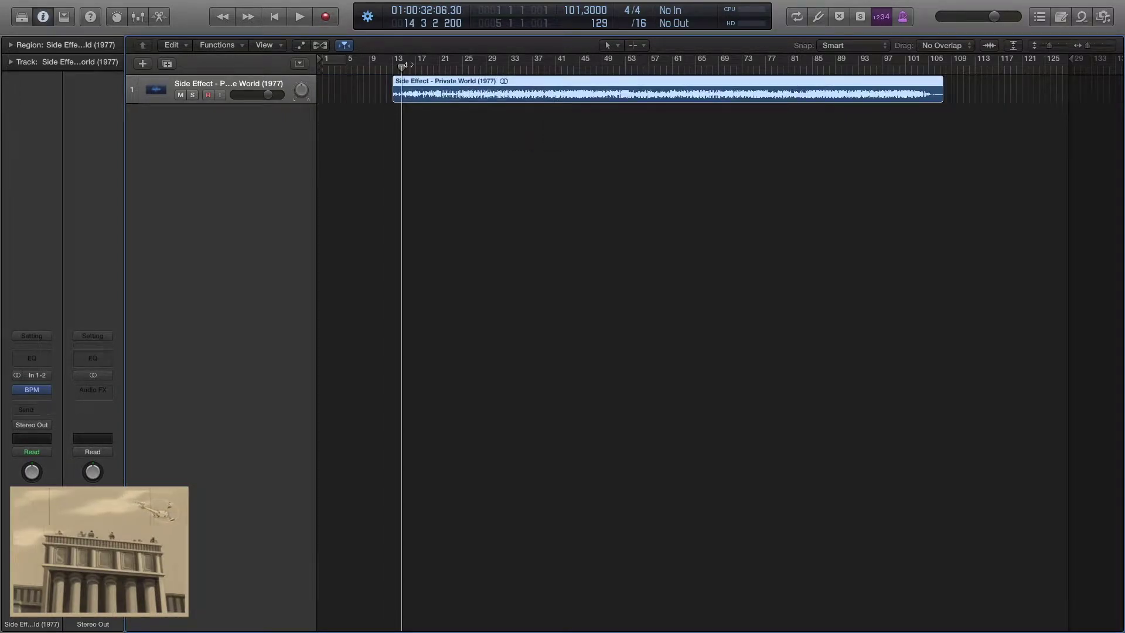
{"action": "left_click_drag", "start_coordinate": [405, 79], "coordinate": [358, 78]}
{"action": "left_click", "coordinate": [351, 65]}
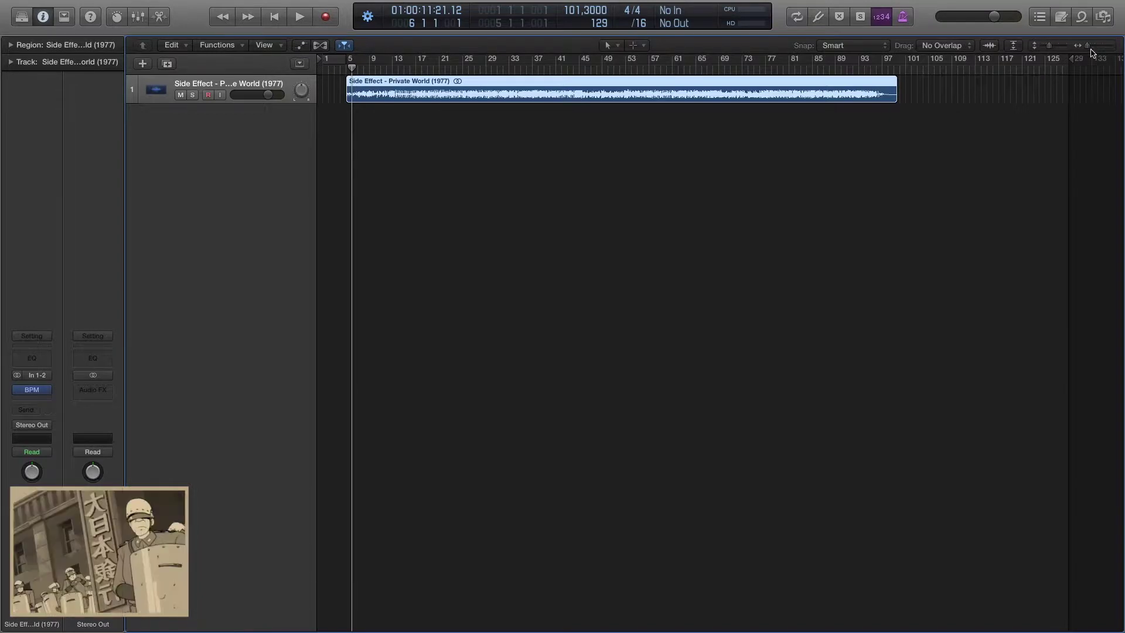
Put the playhead on bar 5 and shift the audio region slightly earlier so its first audible transient lines up with bar 5.
{"action": "left_click_drag", "start_coordinate": [1087, 46], "coordinate": [1092, 45]}
{"action": "scroll", "coordinate": [614, 168], "scroll_direction": "left", "scroll_amount": 5}
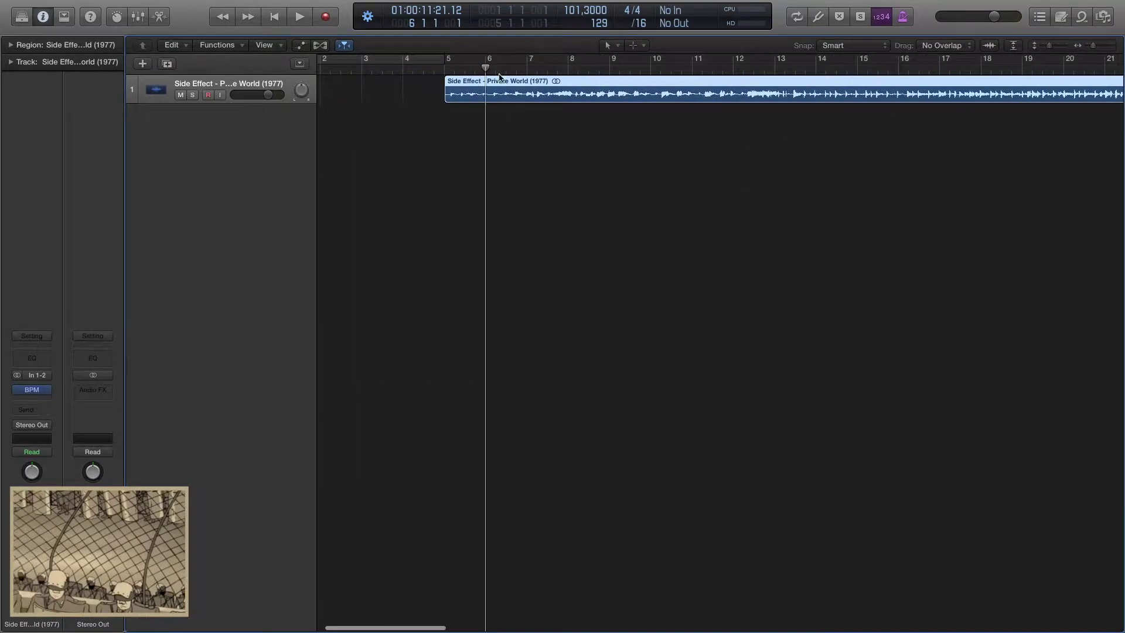
{"action": "key", "text": "comma"}
{"action": "left_click", "coordinate": [1100, 46]}
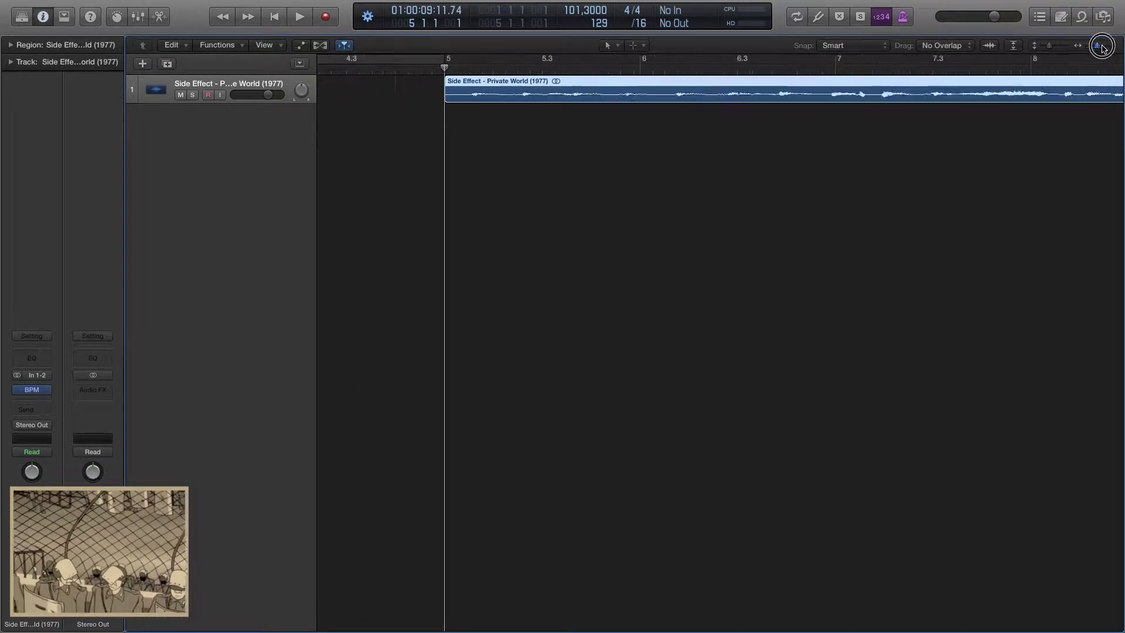
{"action": "left_click", "coordinate": [1051, 46]}
{"action": "left_click_drag", "start_coordinate": [590, 166], "coordinate": [580, 169]}
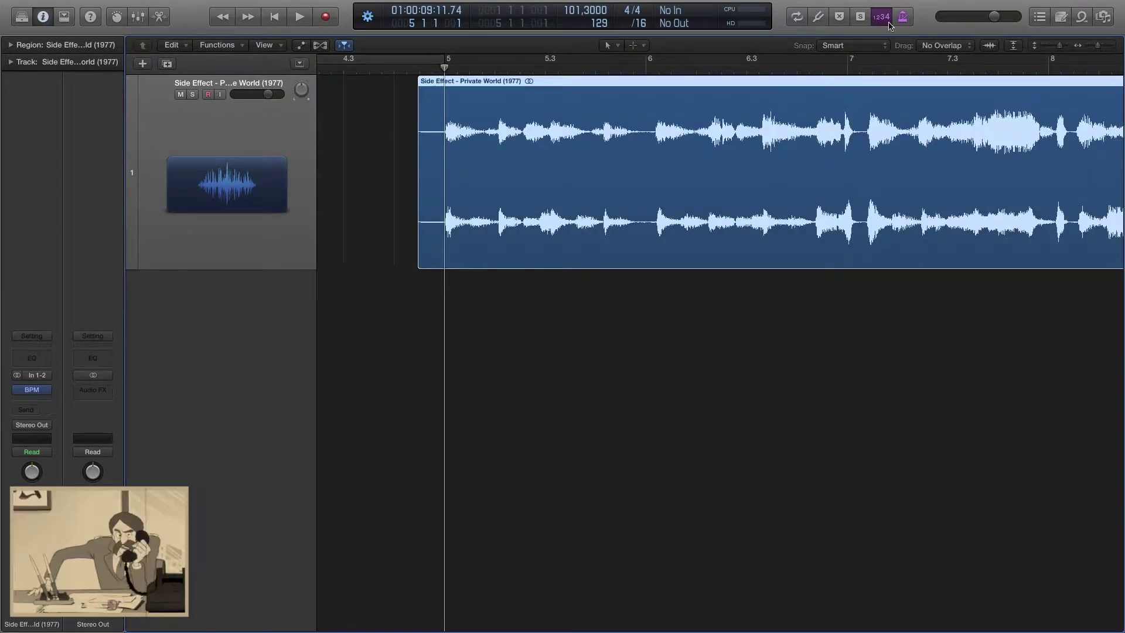
{"action": "left_click", "coordinate": [1099, 48]}
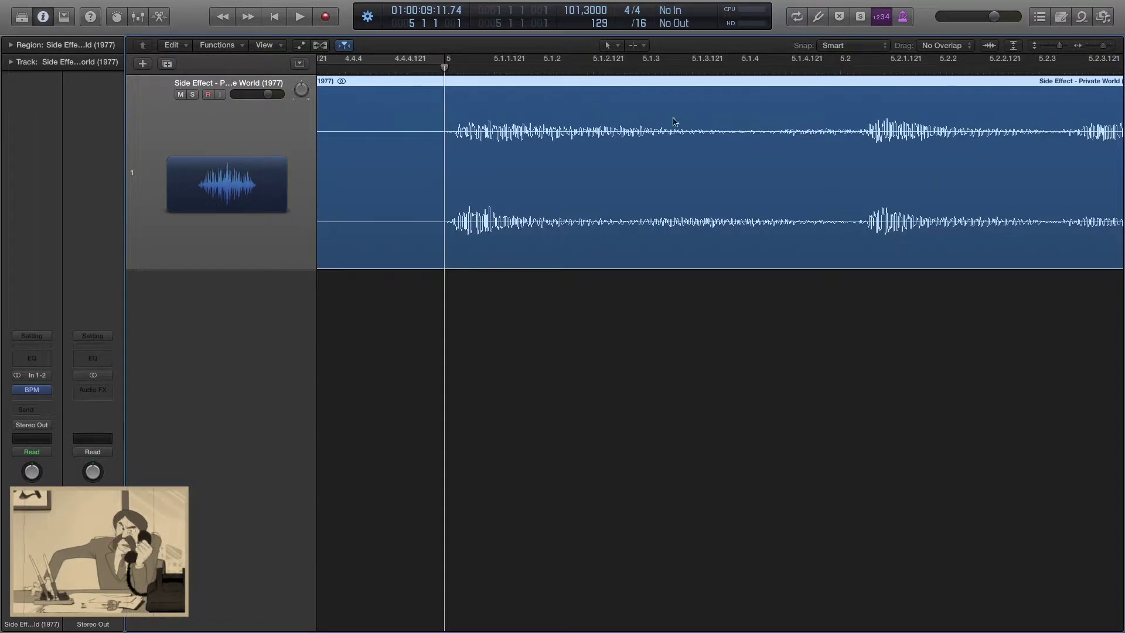
{"action": "left_click", "coordinate": [1095, 46]}
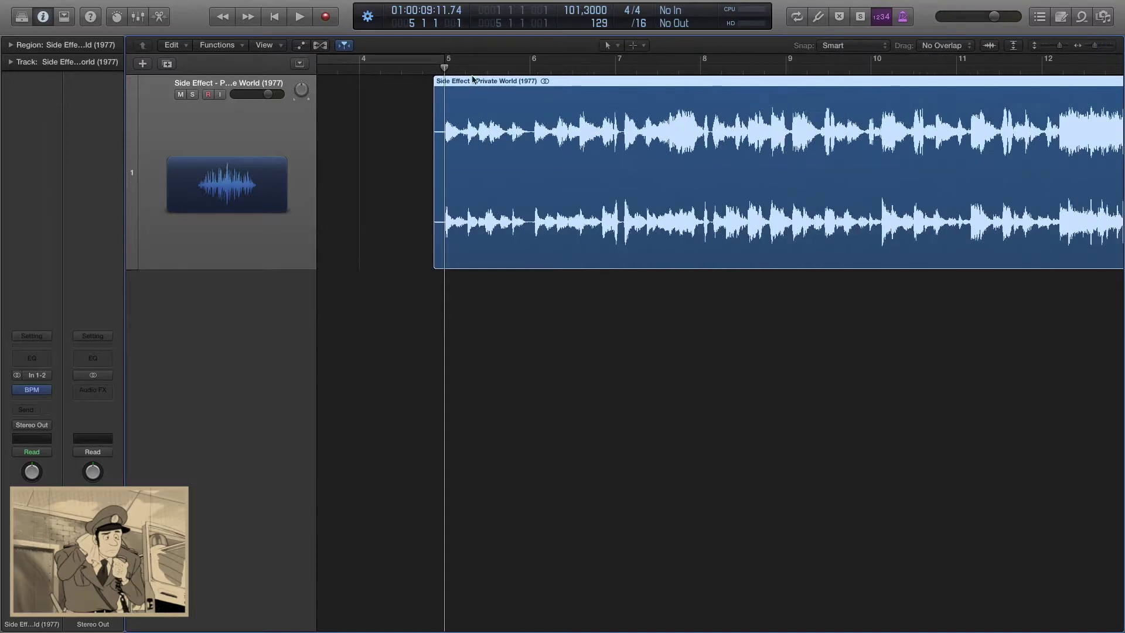
Create a cycle range over the sample from bar 5 to bar 13.
{"action": "left_click_drag", "start_coordinate": [363, 59], "coordinate": [704, 59]}
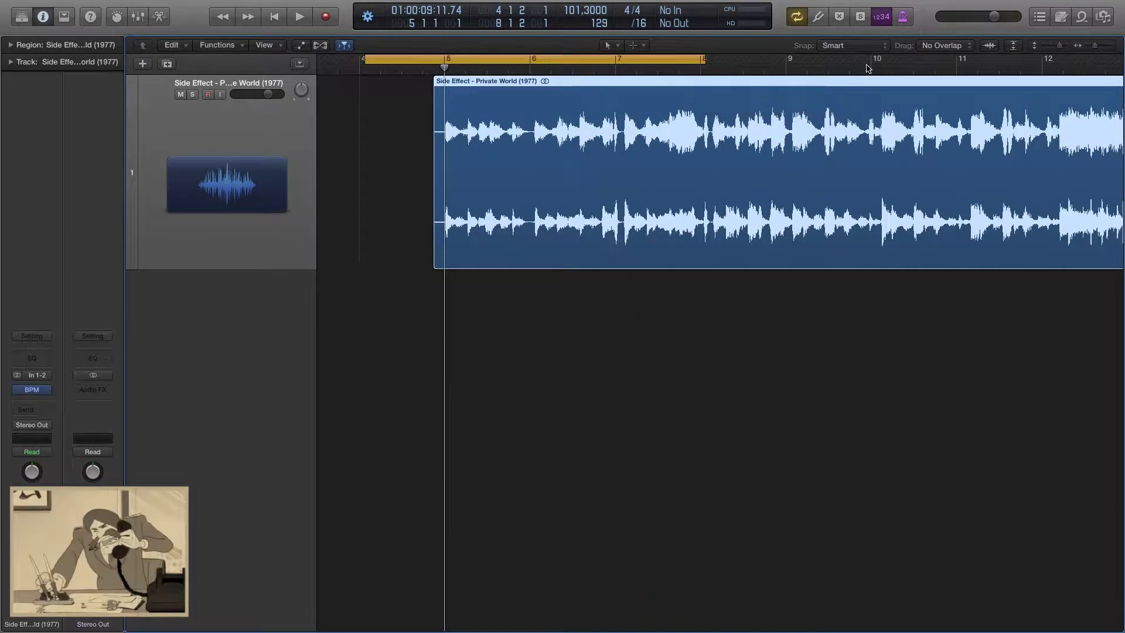
{"action": "left_click_drag", "start_coordinate": [544, 58], "coordinate": [629, 69]}
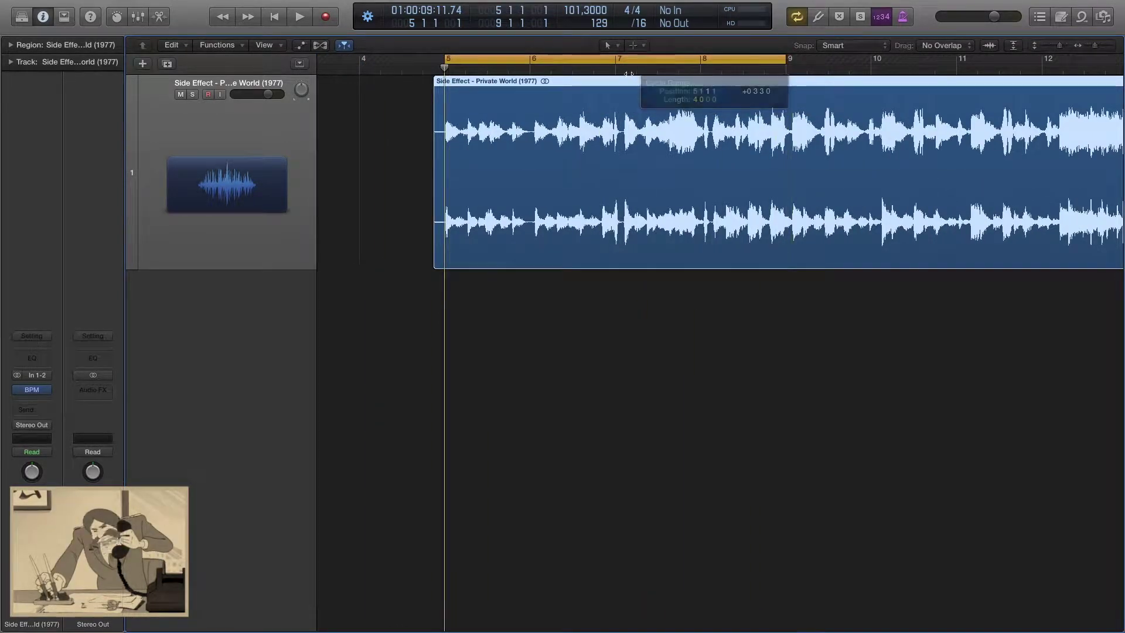
{"action": "left_click", "coordinate": [1084, 46]}
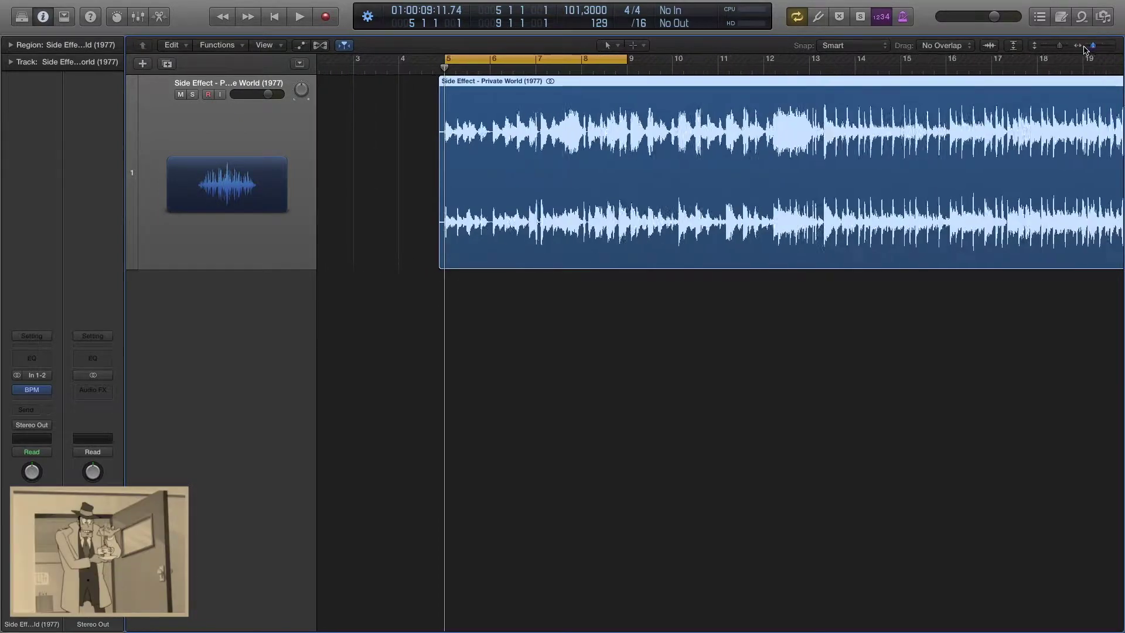
{"action": "left_click_drag", "start_coordinate": [695, 73], "coordinate": [801, 128]}
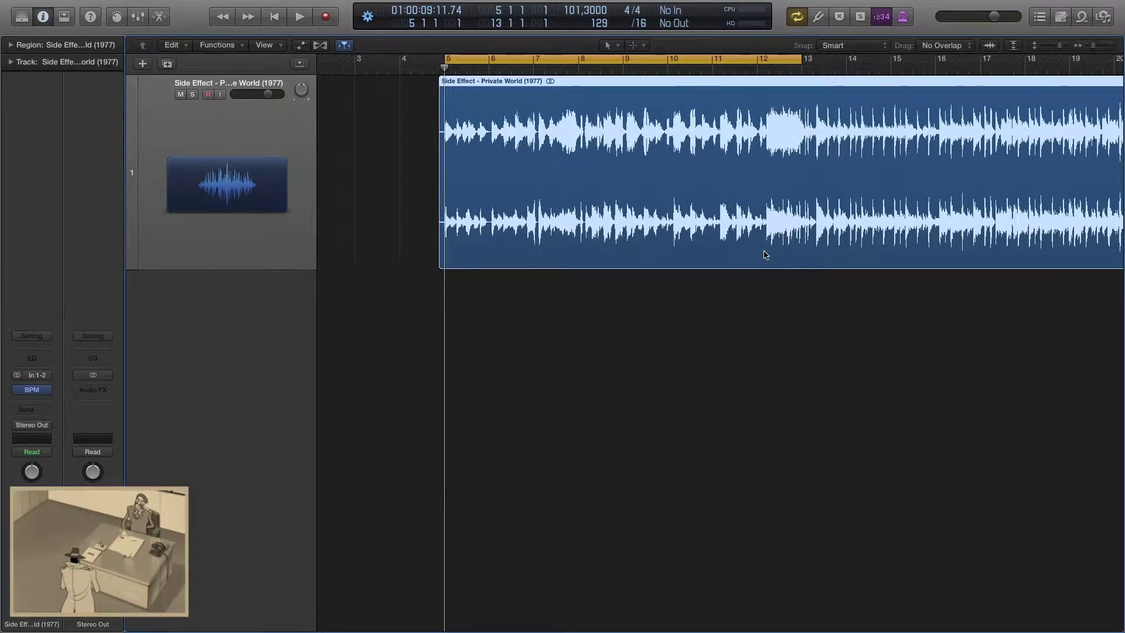
Play the bar 5 to 13 cycle and follow the waveform to check where the musical phrase ends.
{"action": "key", "text": "space"}
{"action": "left_click", "coordinate": [710, 378]}
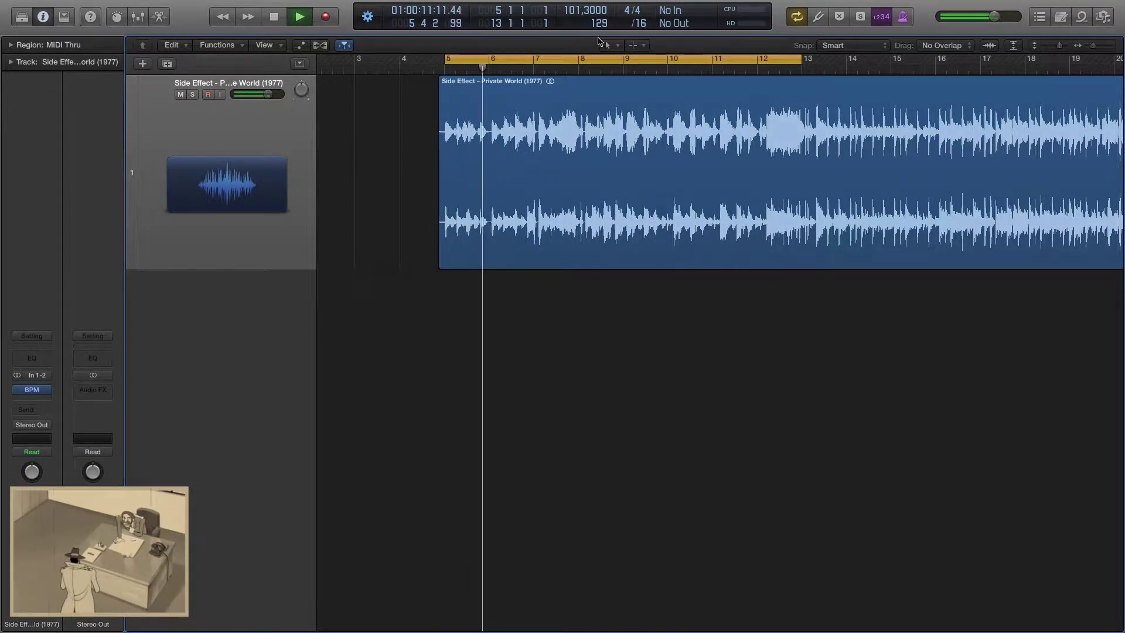
{"action": "key", "text": "space"}
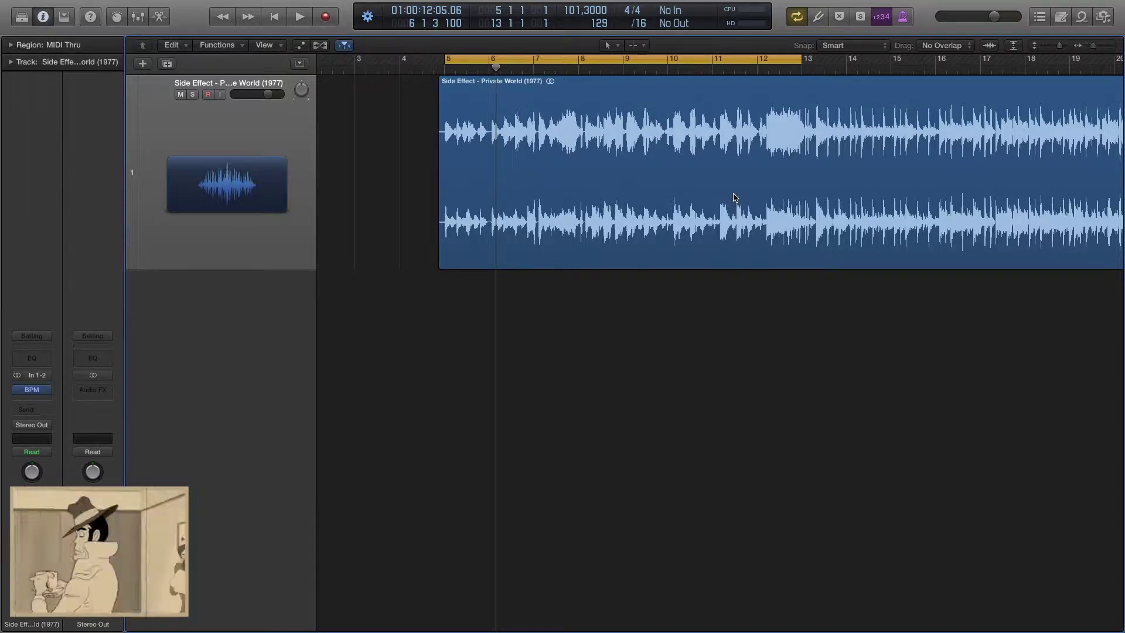
{"action": "key", "text": "space"}
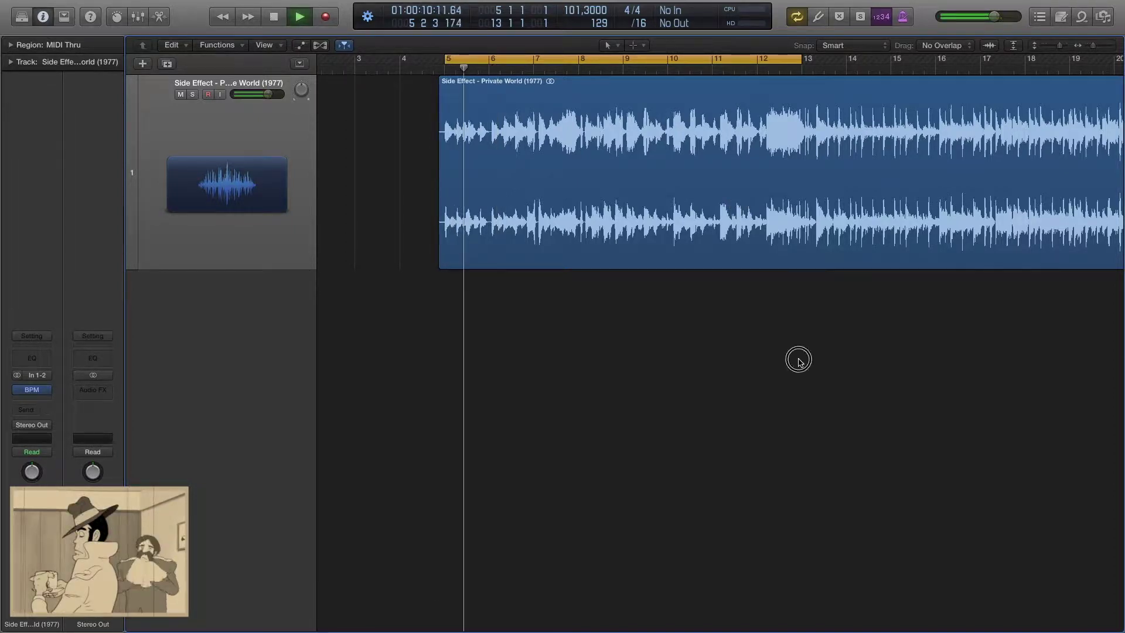
{"action": "mouse_move", "coordinate": [1093, 46]}
{"action": "left_mouse_down"}
{"action": "mouse_move", "coordinate": [1062, 49]}
{"action": "mouse_move", "coordinate": [1094, 48]}
{"action": "left_mouse_up"}
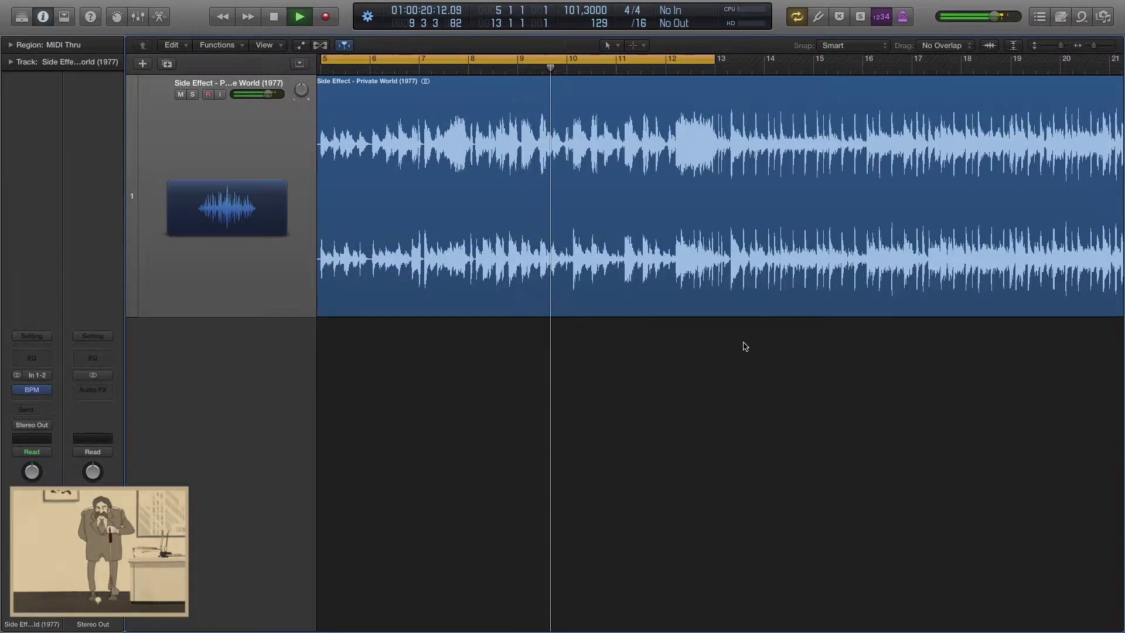
{"action": "scroll", "coordinate": [747, 345], "scroll_direction": "right", "scroll_amount": 3}
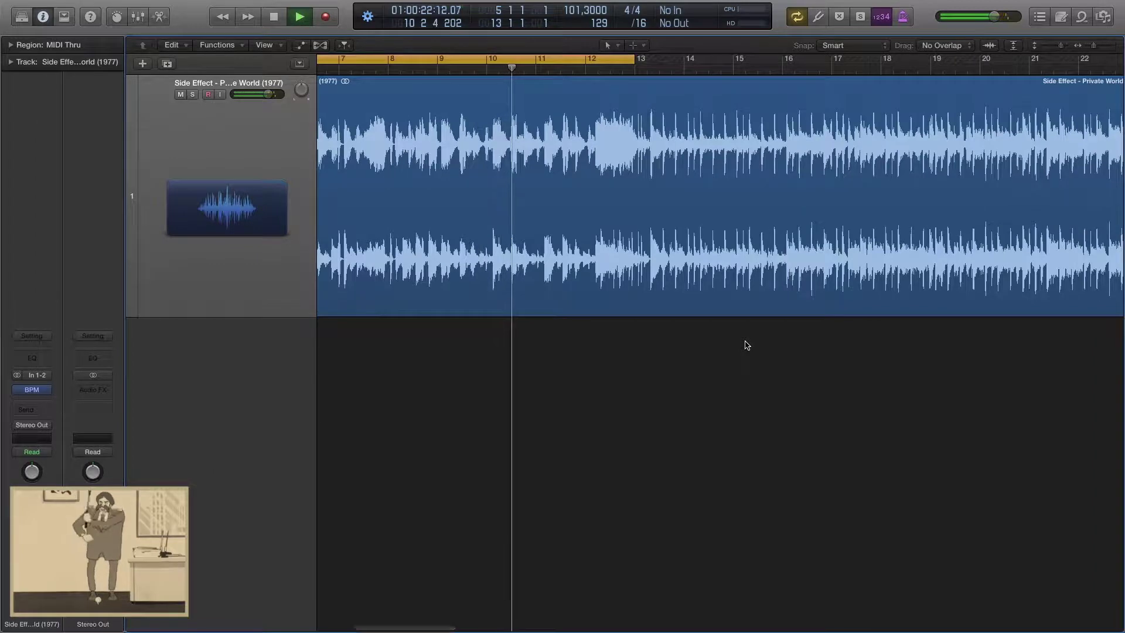
{"action": "scroll", "coordinate": [744, 342], "scroll_direction": "right", "scroll_amount": 2}
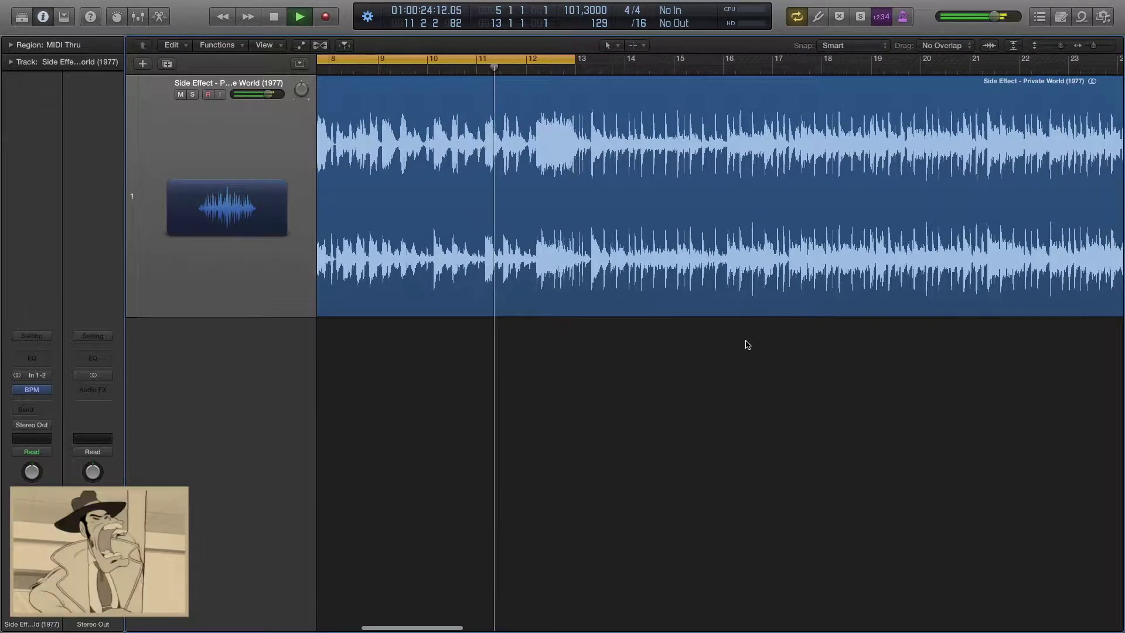
{"action": "scroll", "coordinate": [736, 335], "scroll_direction": "right", "scroll_amount": 3}
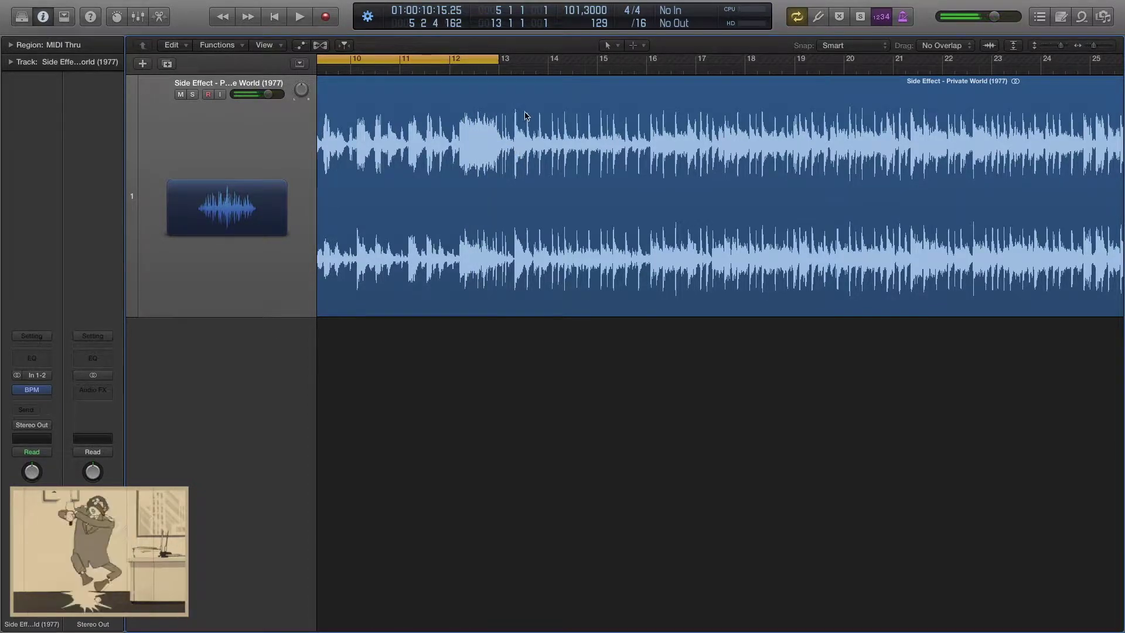
{"action": "left_click_drag", "start_coordinate": [1095, 46], "coordinate": [1088, 46]}
{"action": "scroll", "coordinate": [509, 337], "scroll_direction": "left", "scroll_amount": 2}
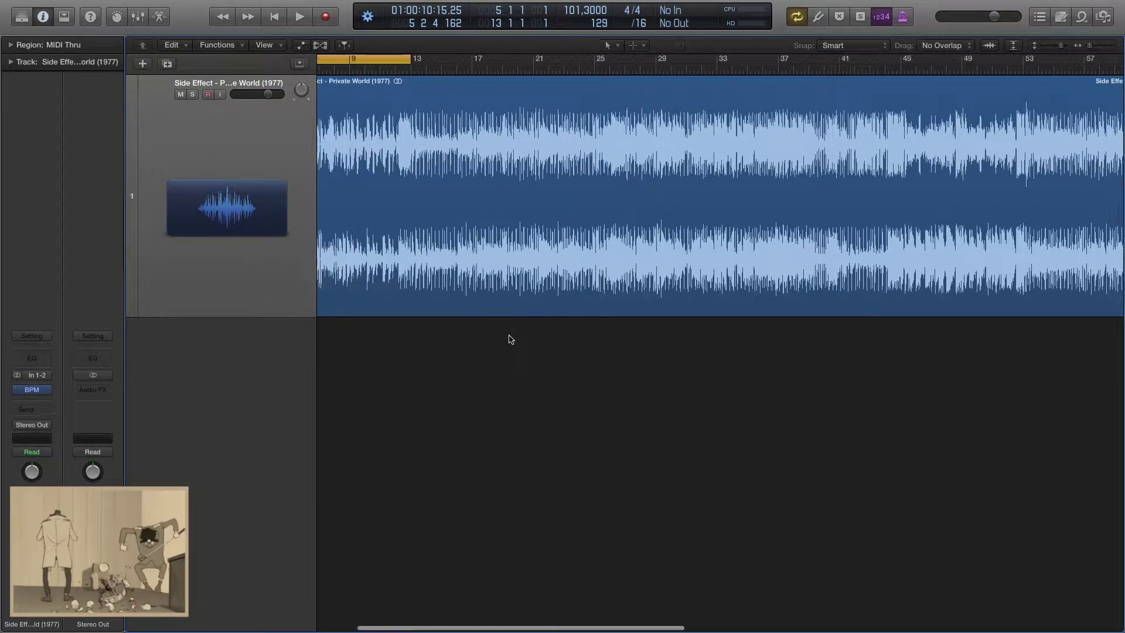
{"action": "key", "text": "space"}
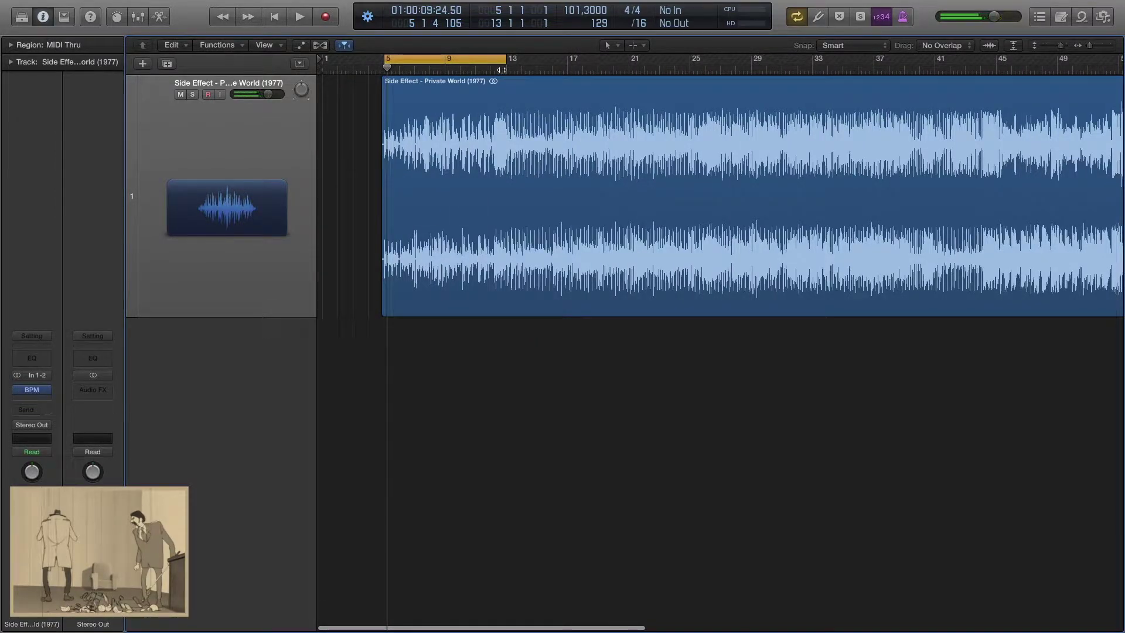
Extend the cycle range's end past bar 13 to the strong transient at about 13 2 2 1.
{"action": "left_click", "coordinate": [506, 71]}
{"action": "left_click_drag", "start_coordinate": [1088, 47], "coordinate": [1096, 47]}
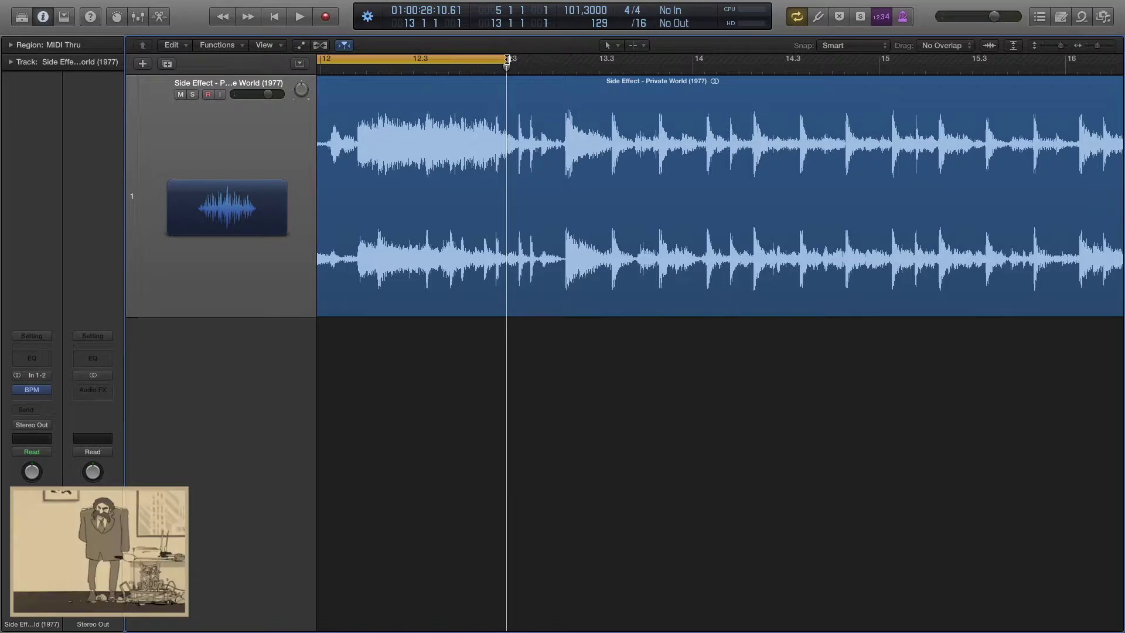
{"action": "left_click_drag", "start_coordinate": [507, 68], "coordinate": [562, 169]}
{"action": "left_click_drag", "start_coordinate": [1096, 47], "coordinate": [1100, 46]}
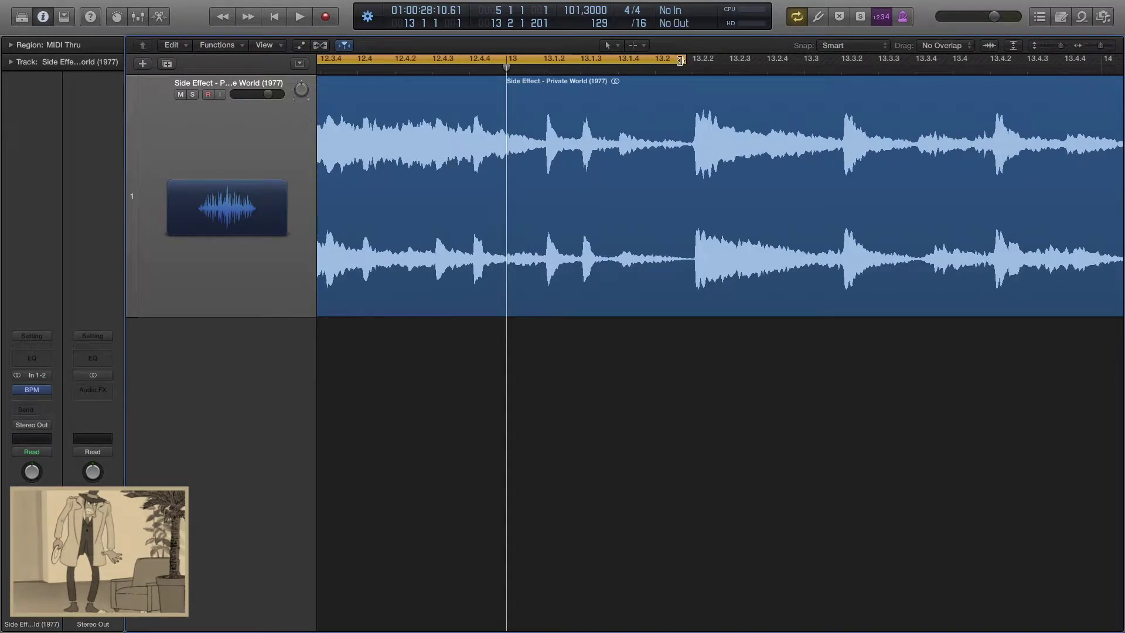
{"action": "left_click_drag", "start_coordinate": [685, 61], "coordinate": [694, 177]}
Play the extended cycle to check how its end loops back to bar 5, and stop playback.
{"action": "left_click_drag", "start_coordinate": [1100, 54], "coordinate": [1093, 50]}
{"action": "key", "text": "space"}
{"action": "key", "text": "super+Left"}
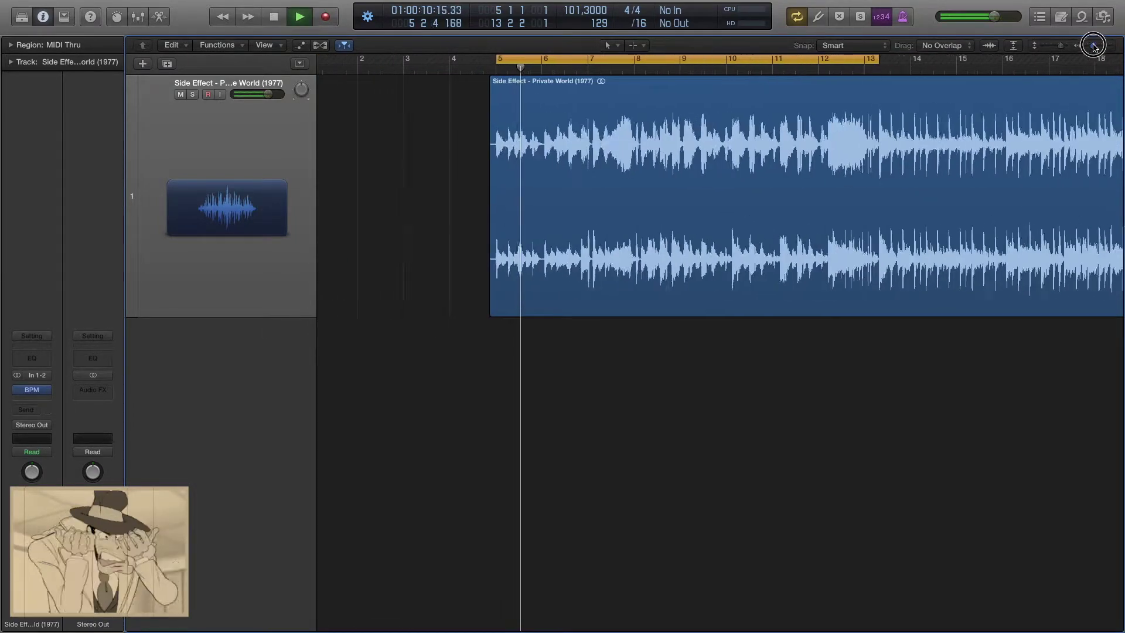
{"action": "left_click", "coordinate": [806, 73]}
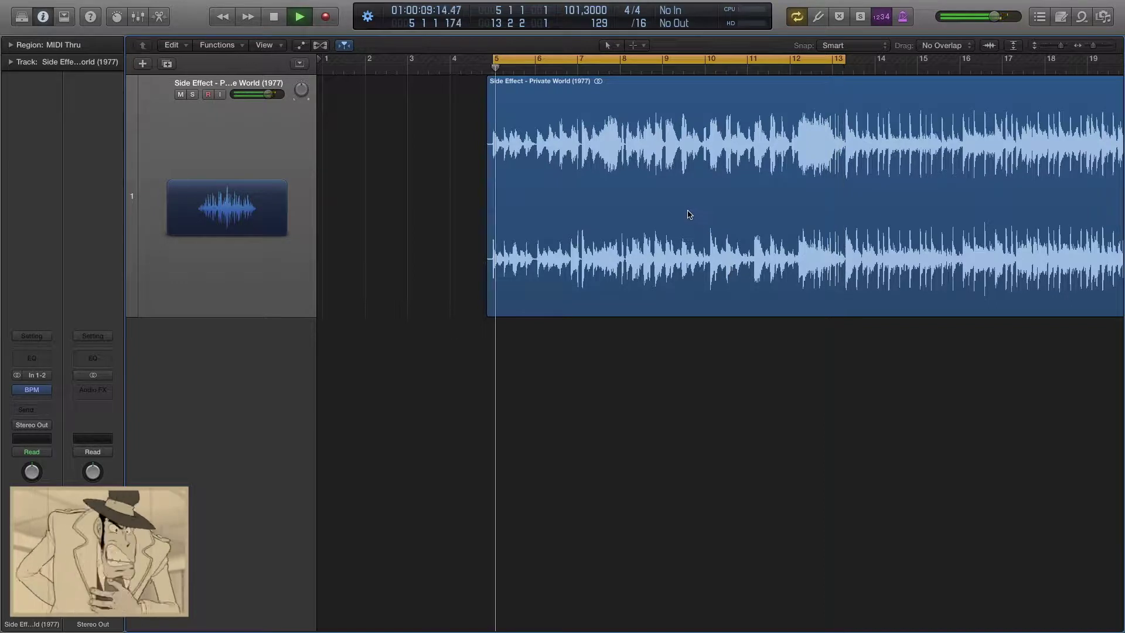
{"action": "key", "text": "space"}
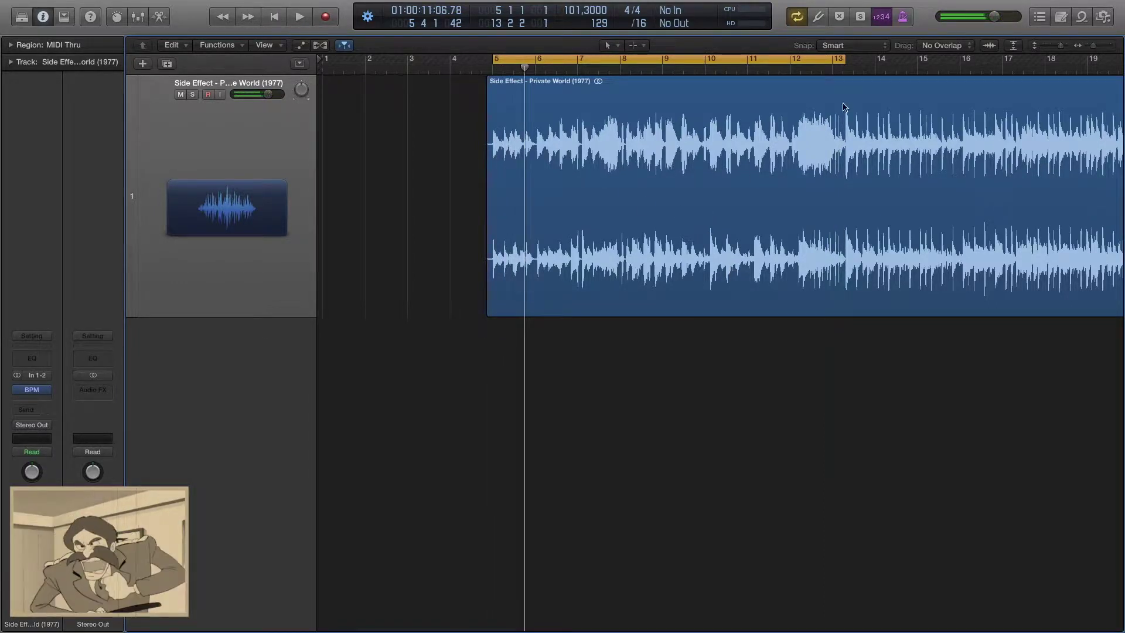
Split the sample region at the strong transient at 13 2 2 1 and delete everything after the cut.
{"action": "left_click_drag", "start_coordinate": [524, 78], "coordinate": [843, 103]}
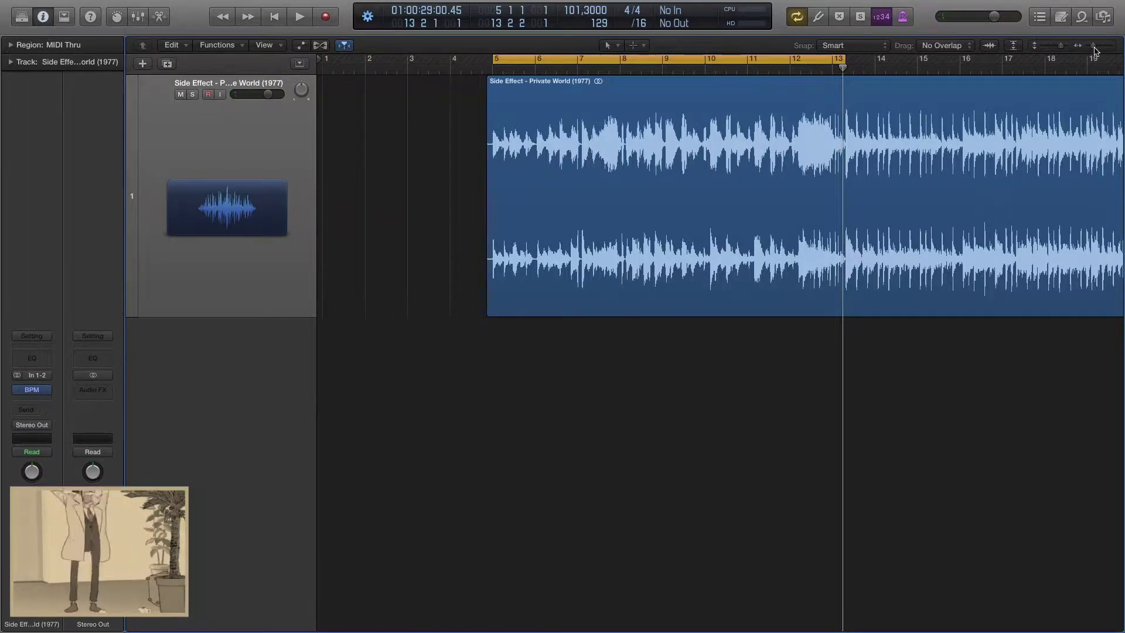
{"action": "left_click_drag", "start_coordinate": [1094, 48], "coordinate": [1097, 48]}
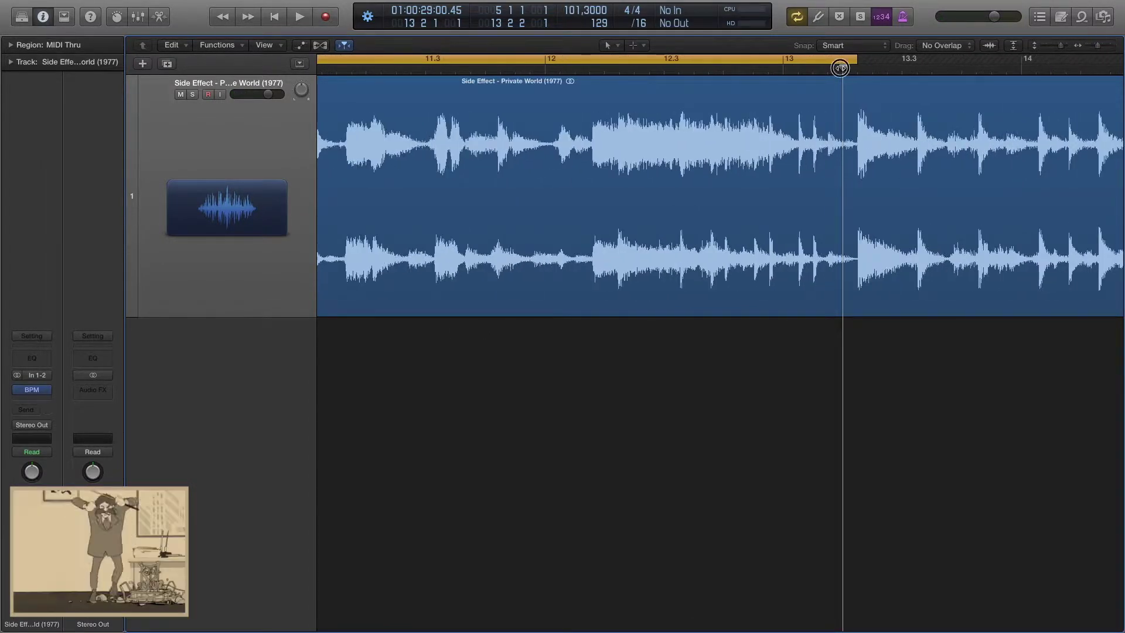
{"action": "left_click_drag", "start_coordinate": [840, 68], "coordinate": [857, 68]}
{"action": "left_click", "coordinate": [877, 117]}
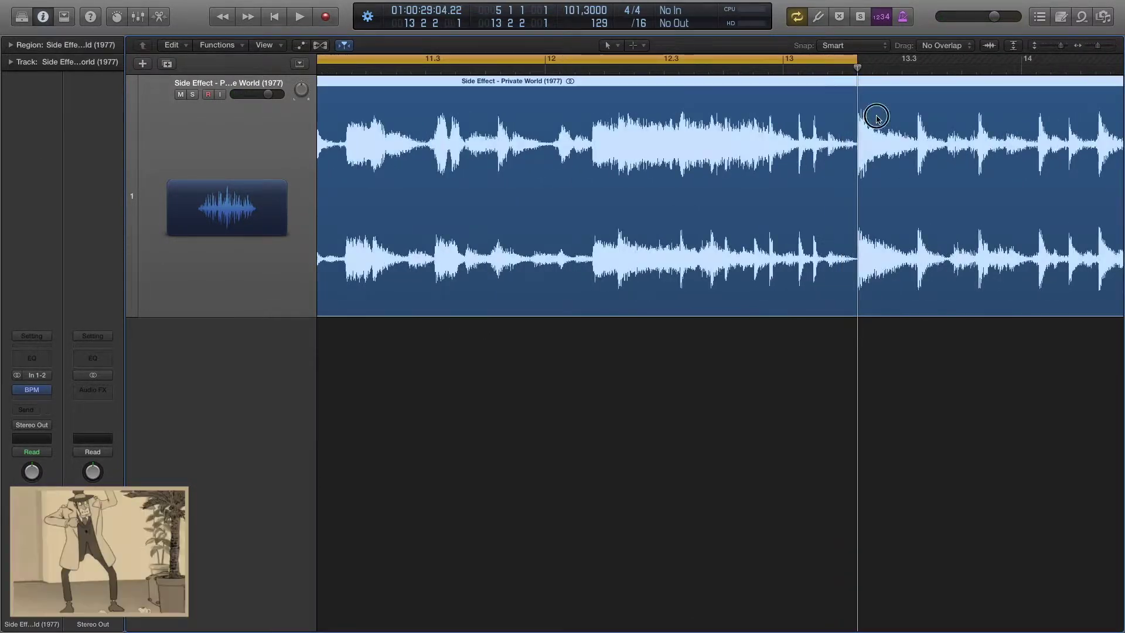
{"action": "key", "text": "super+t"}
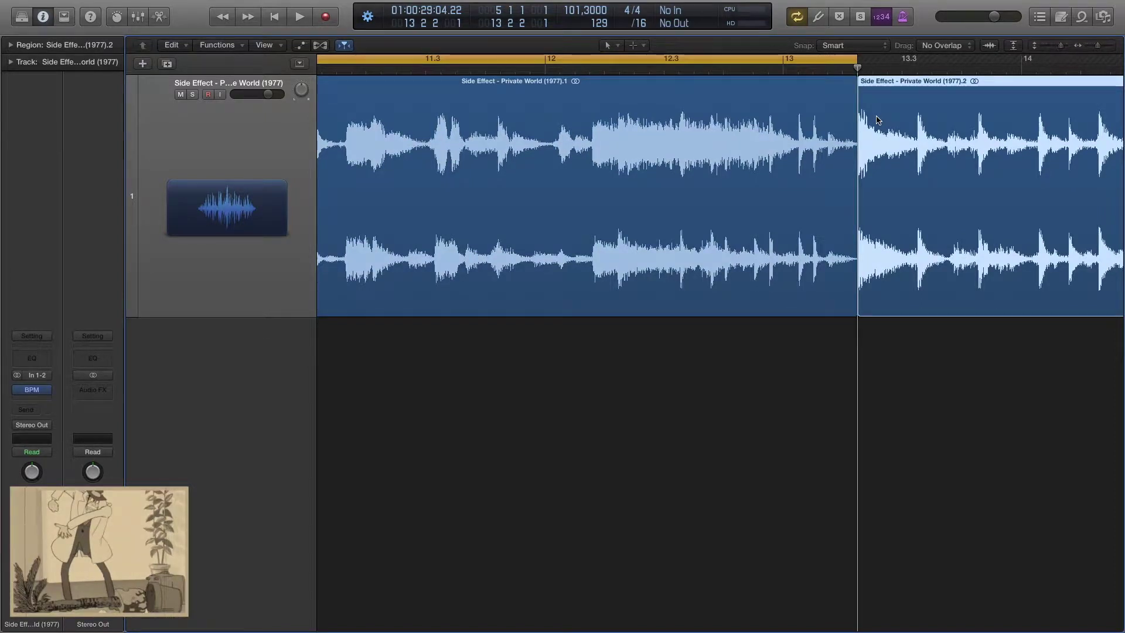
{"action": "key", "text": "Delete"}
{"action": "left_click", "coordinate": [837, 126]}
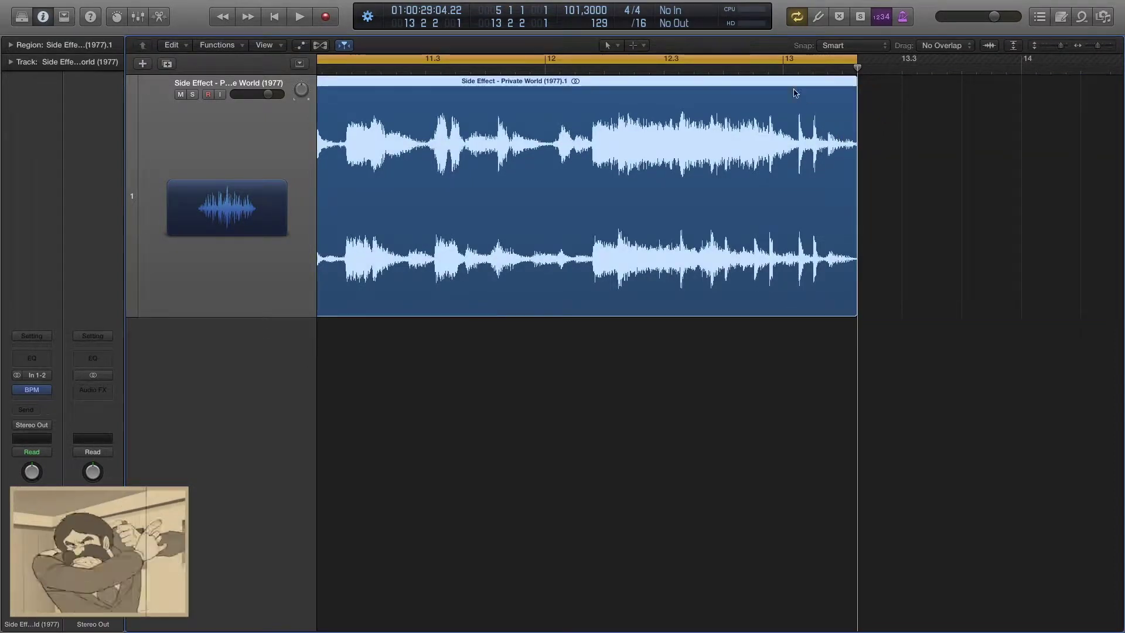
Lower the project tempo to 97.5528 so the region ends exactly on bar 13, and shorten the cycle range to bar 13.
{"action": "left_click", "coordinate": [782, 69]}
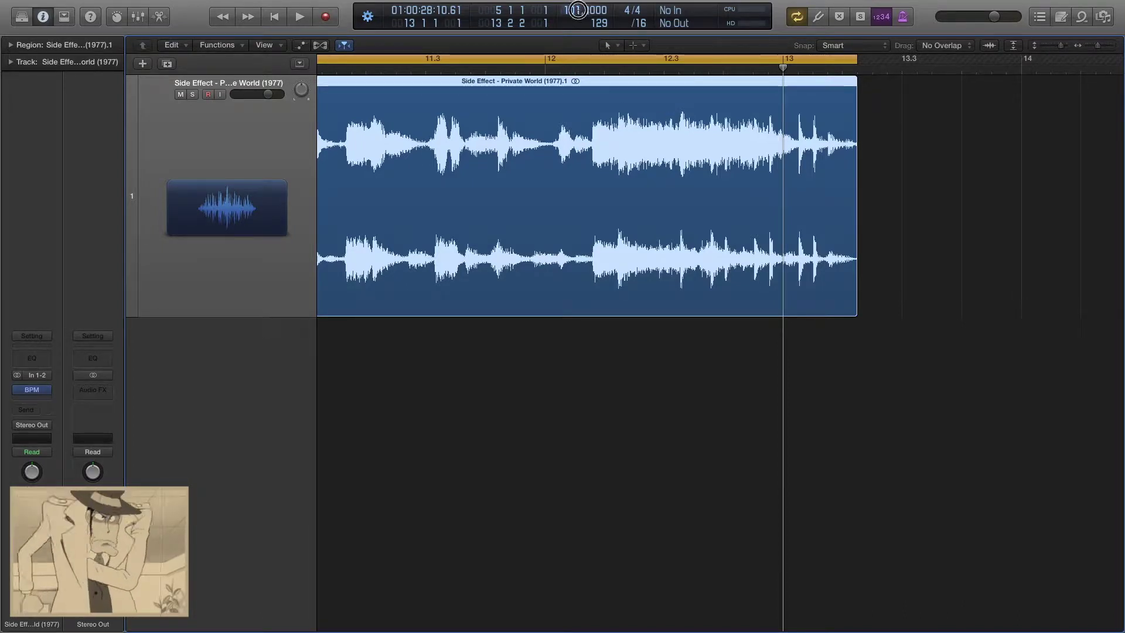
{"action": "mouse_move", "coordinate": [578, 10]}
{"action": "left_mouse_down"}
{"action": "mouse_move", "coordinate": [580, 23]}
{"action": "mouse_move", "coordinate": [588, 6]}
{"action": "left_mouse_up"}
{"action": "left_click", "coordinate": [1101, 47]}
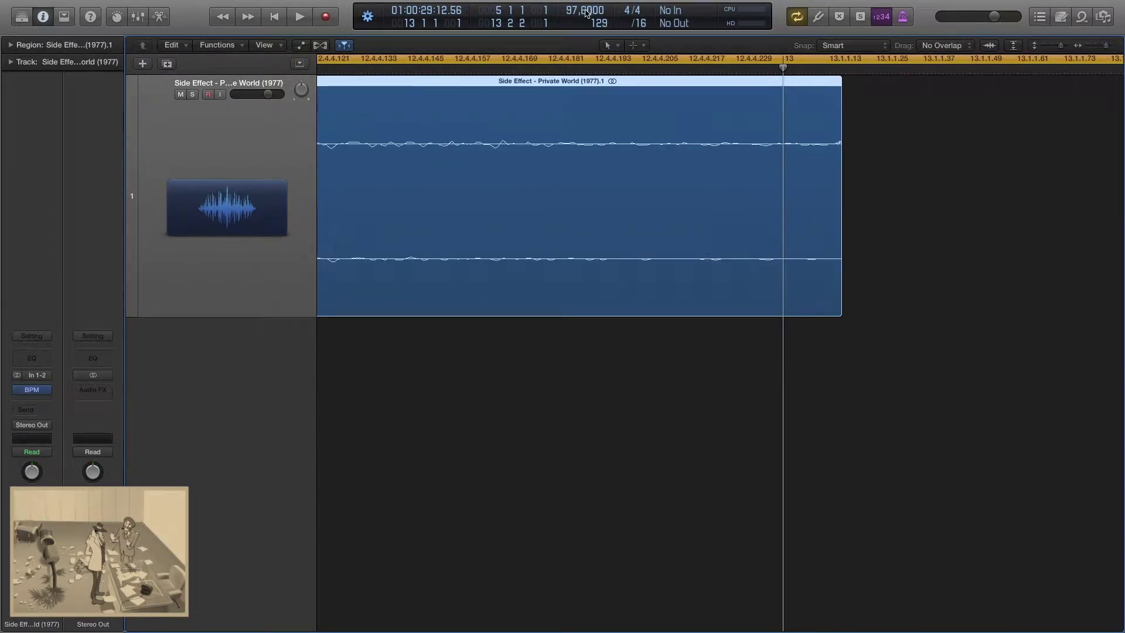
{"action": "mouse_move", "coordinate": [585, 11]}
{"action": "left_mouse_down"}
{"action": "mouse_move", "coordinate": [590, 3]}
{"action": "mouse_move", "coordinate": [594, 26]}
{"action": "left_mouse_up"}
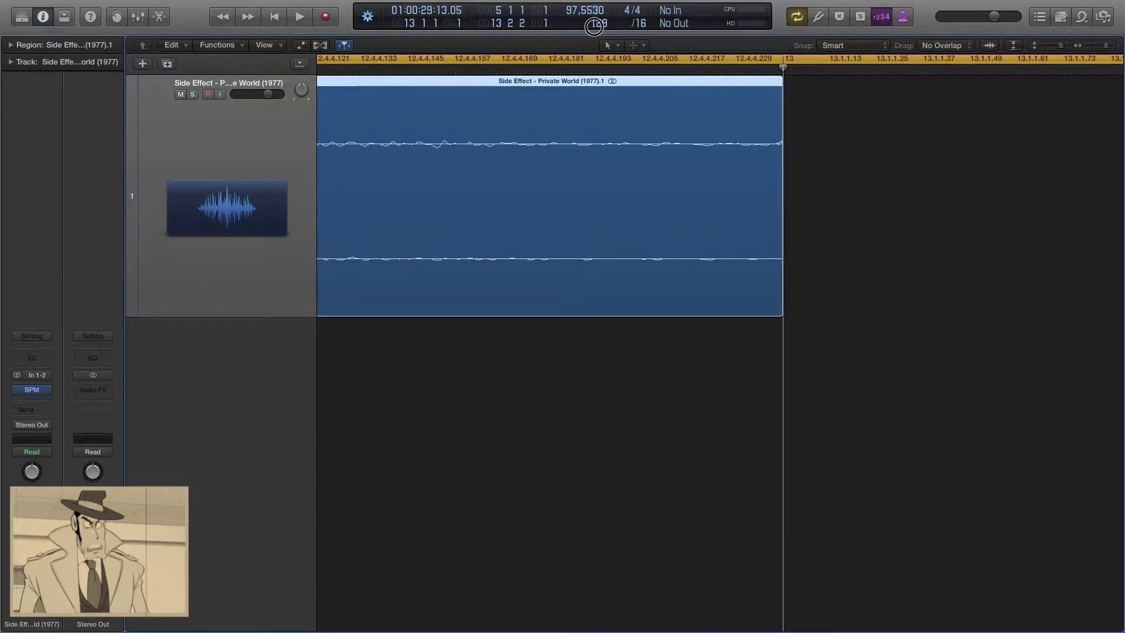
{"action": "left_click", "coordinate": [1106, 47]}
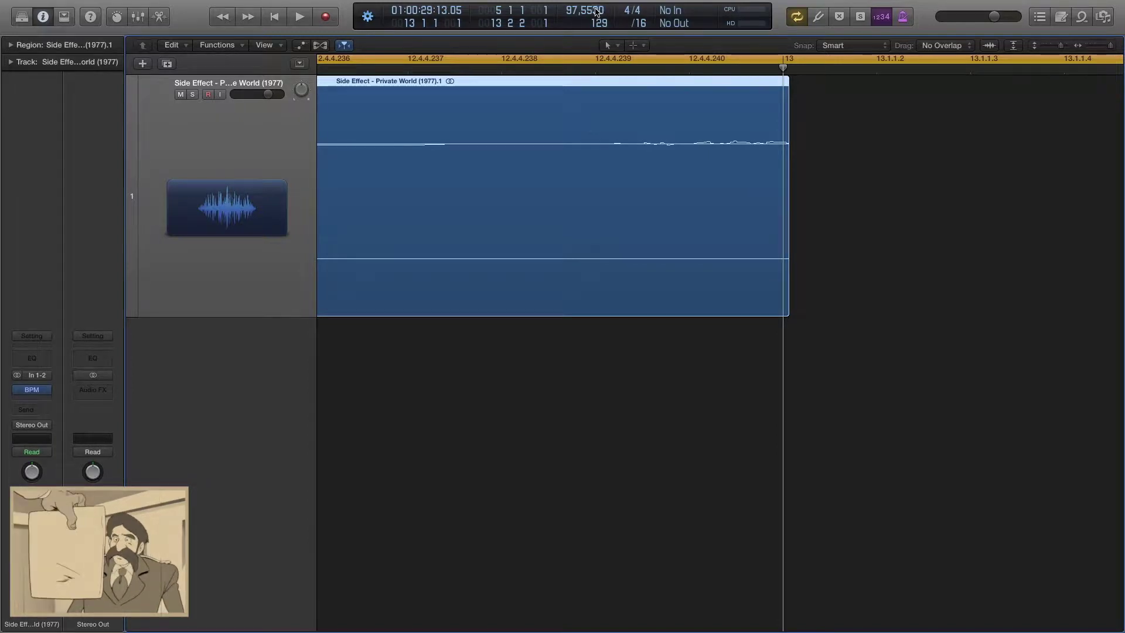
{"action": "left_click_drag", "start_coordinate": [596, 10], "coordinate": [604, 15]}
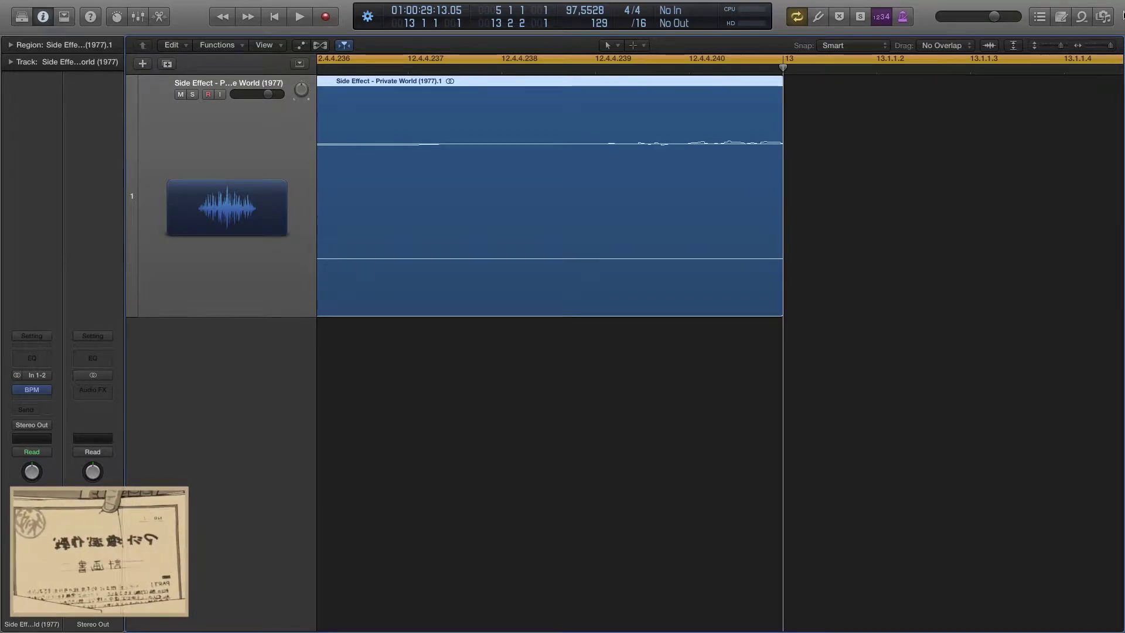
{"action": "left_click_drag", "start_coordinate": [1111, 50], "coordinate": [1093, 48]}
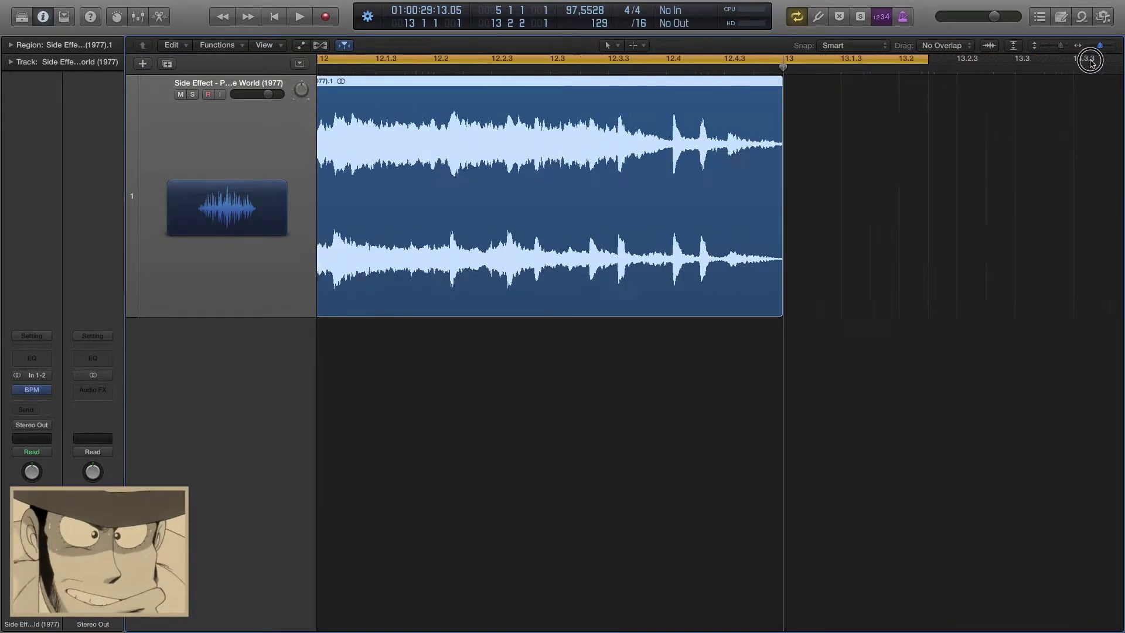
{"action": "left_click_drag", "start_coordinate": [813, 59], "coordinate": [783, 59]}
Split the sample region at bar 5 and delete the silent piece before it.
{"action": "scroll", "coordinate": [775, 162], "scroll_direction": "left", "scroll_amount": 10}
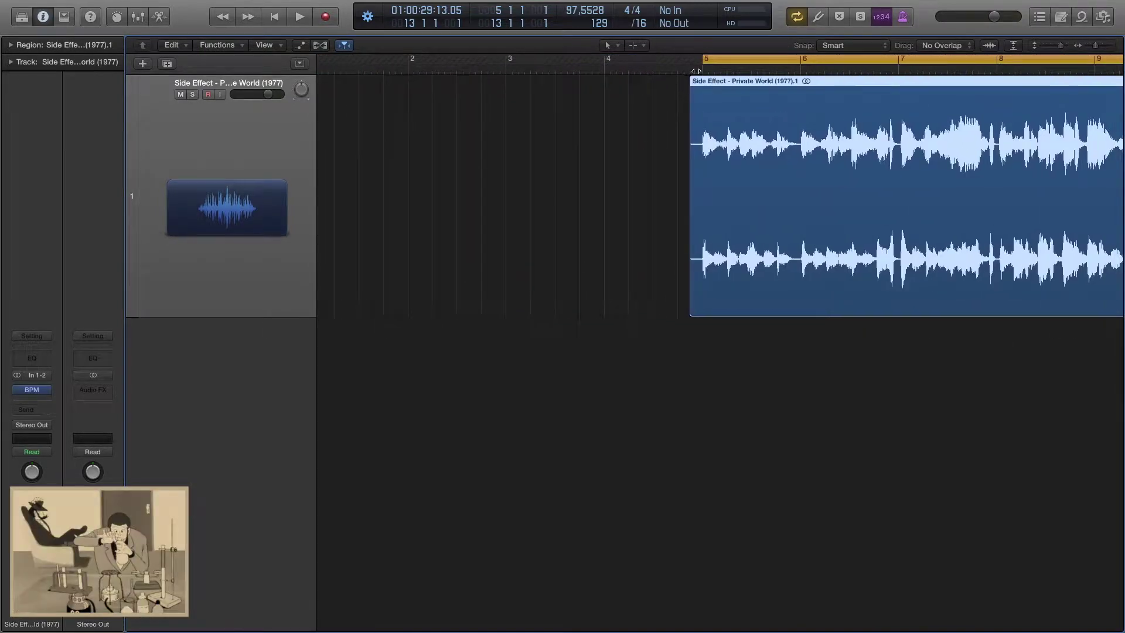
{"action": "left_click_drag", "start_coordinate": [1097, 46], "coordinate": [1103, 46]}
{"action": "left_click_drag", "start_coordinate": [760, 204], "coordinate": [775, 202]}
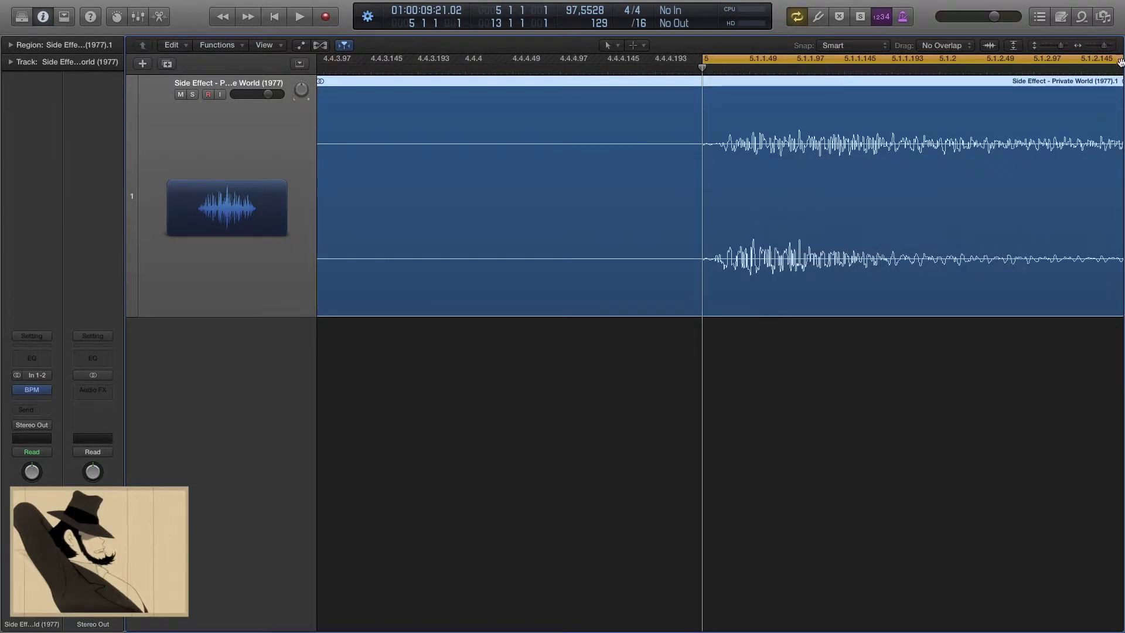
{"action": "left_click_drag", "start_coordinate": [1104, 46], "coordinate": [1112, 48]}
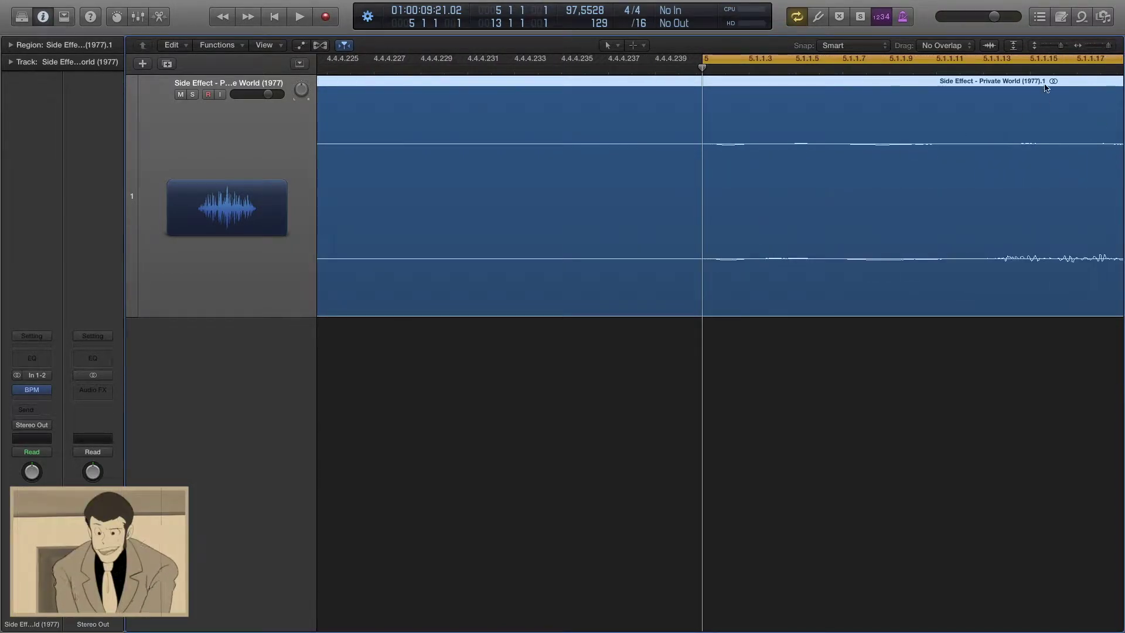
{"action": "key", "text": "super+t"}
{"action": "left_click", "coordinate": [607, 169]}
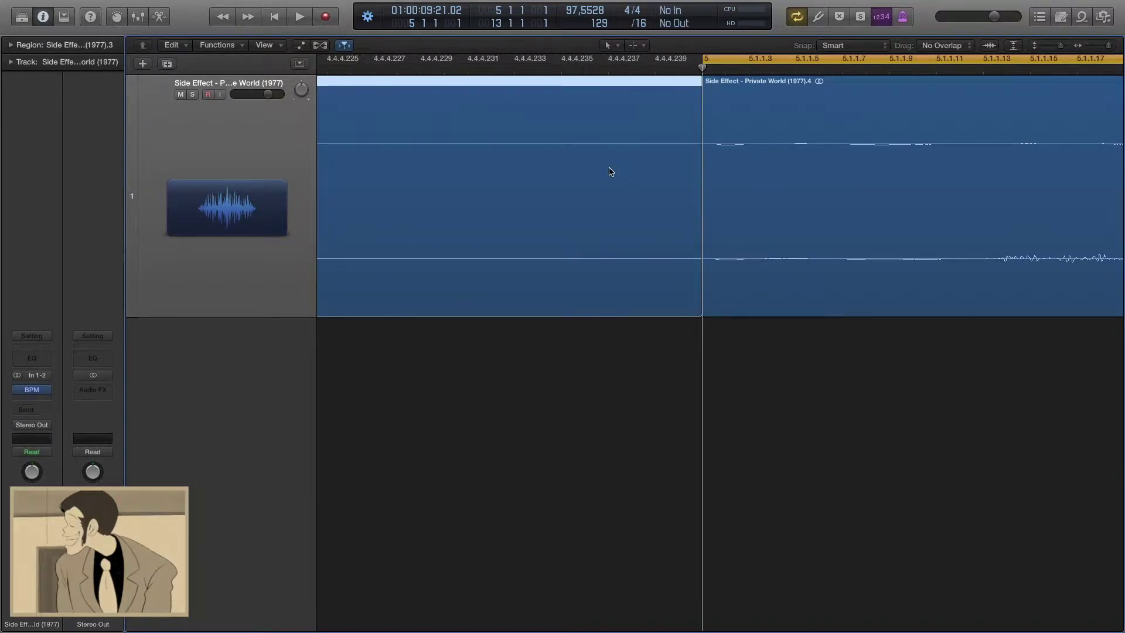
{"action": "key", "text": "Delete"}
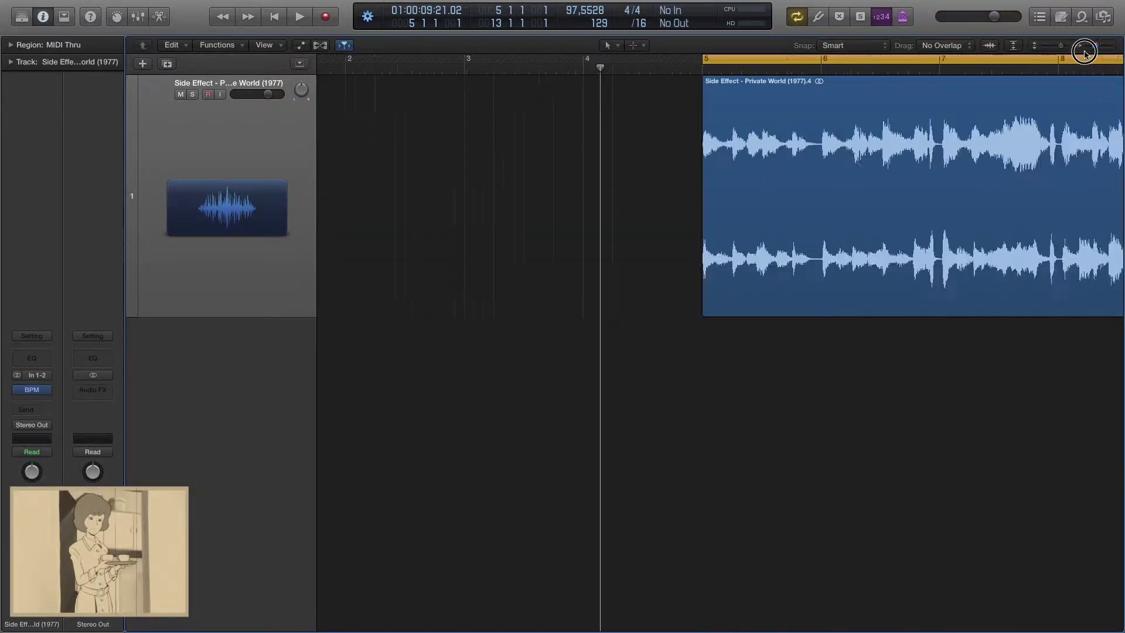
Play the trimmed bar 5 to 13 loop, skip near its end to check the loop point, and stop playback.
{"action": "left_click_drag", "start_coordinate": [1104, 48], "coordinate": [1083, 57]}
{"action": "key", "text": "space"}
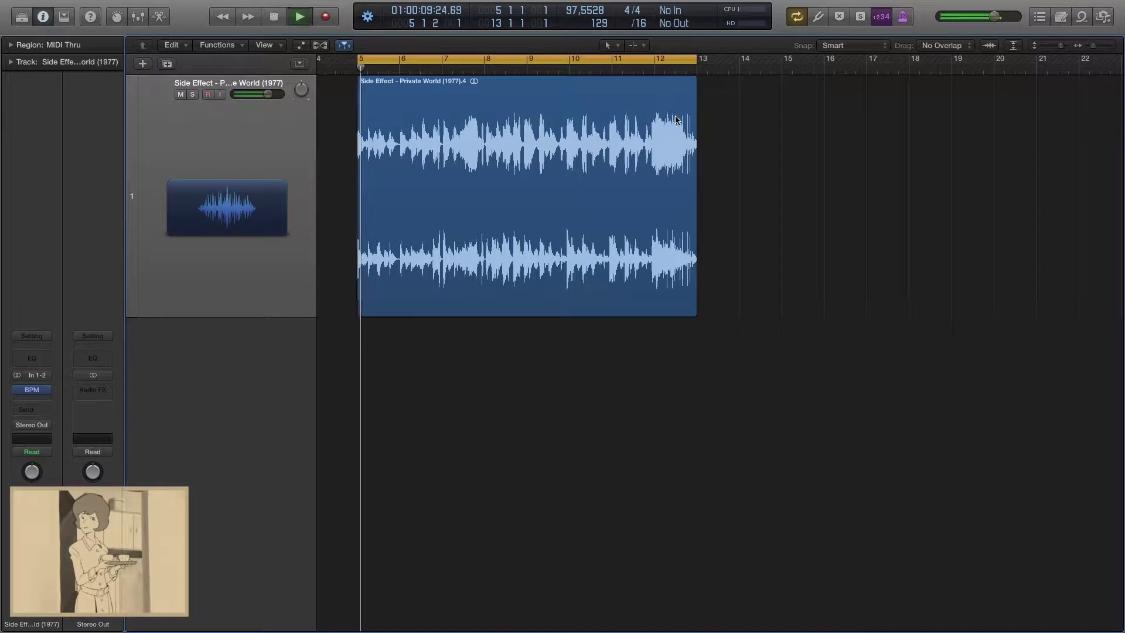
{"action": "left_click", "coordinate": [673, 310]}
{"action": "scroll", "coordinate": [854, 190], "scroll_direction": "left", "scroll_amount": 2}
{"action": "scroll", "coordinate": [852, 189], "scroll_direction": "left", "scroll_amount": 2}
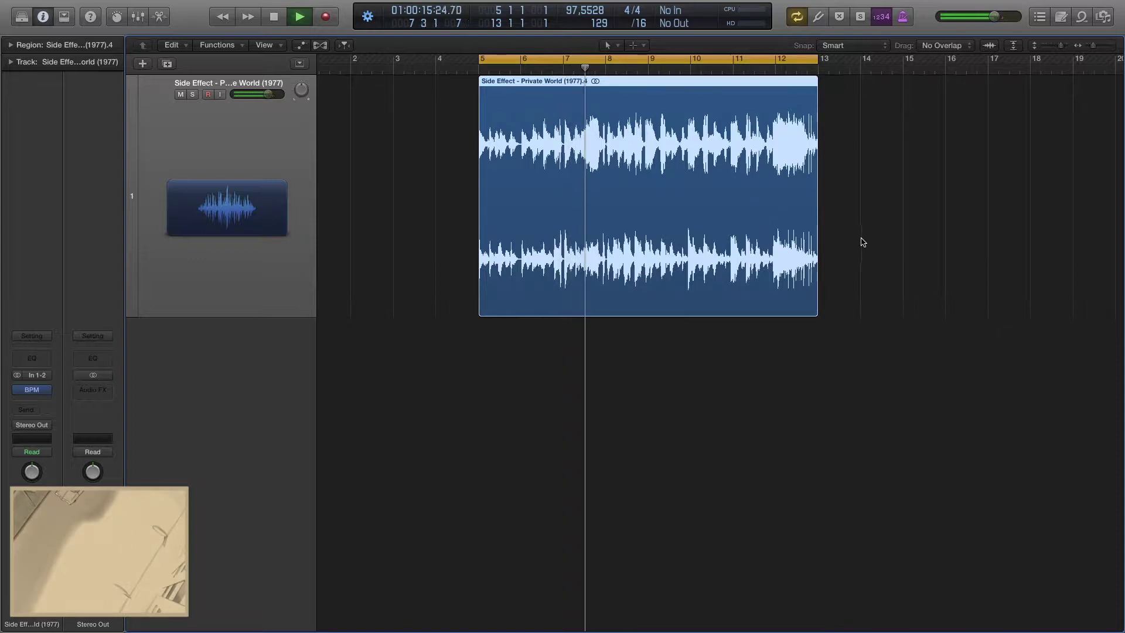
{"action": "left_click", "coordinate": [804, 70]}
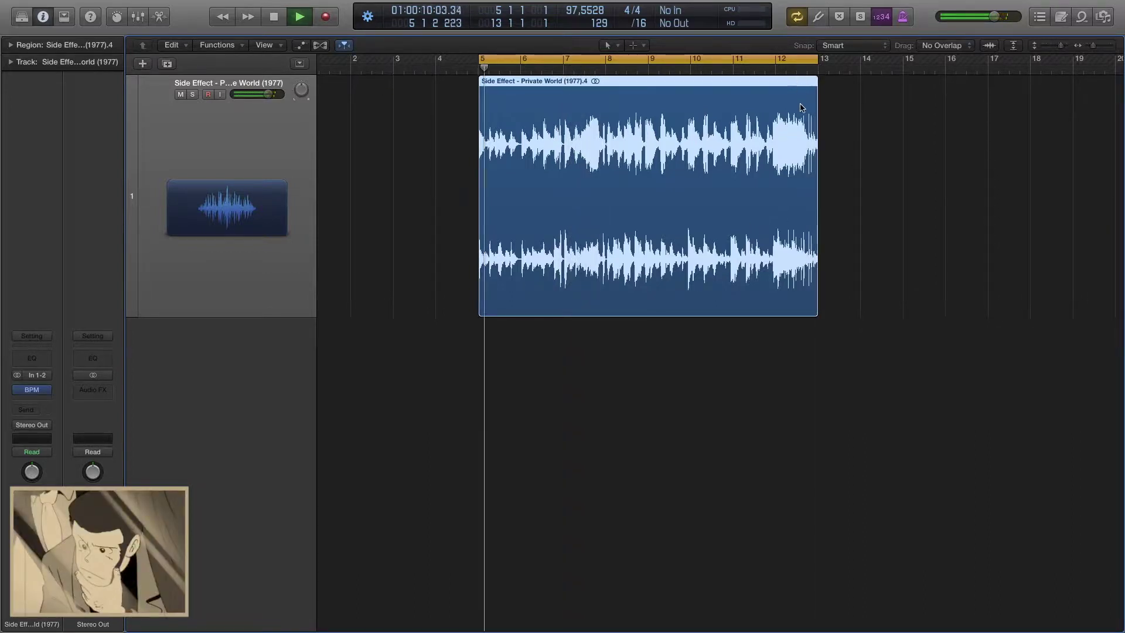
{"action": "key", "text": "space"}
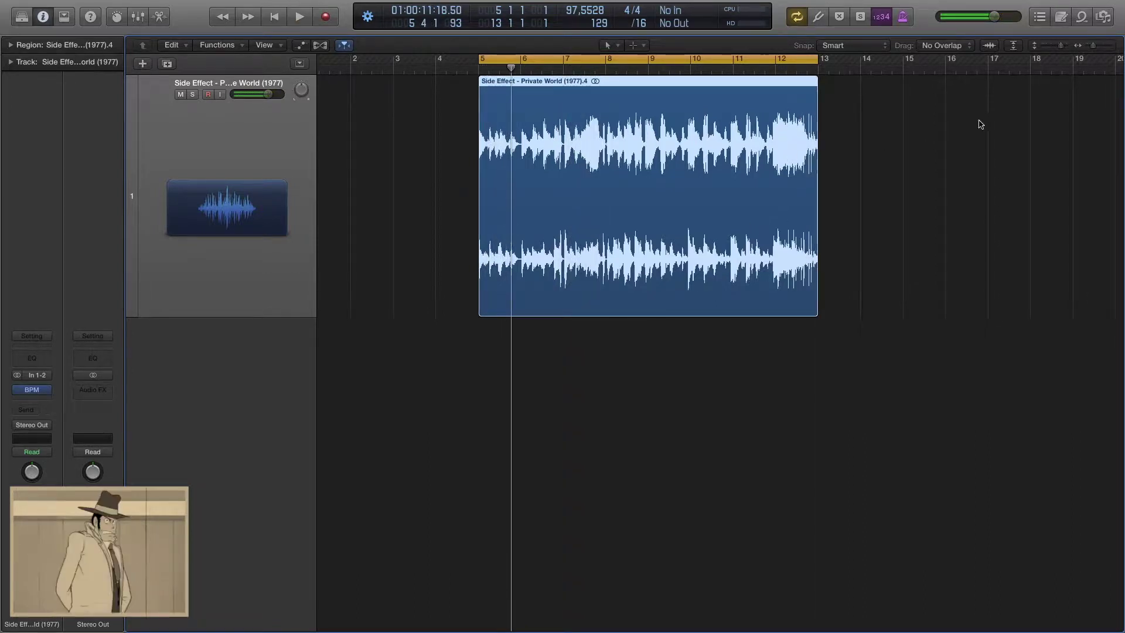
Open the project notes for editing and review step 5, the exs 24 routine.
{"action": "left_click", "coordinate": [1081, 17]}
{"action": "left_click", "coordinate": [1060, 16]}
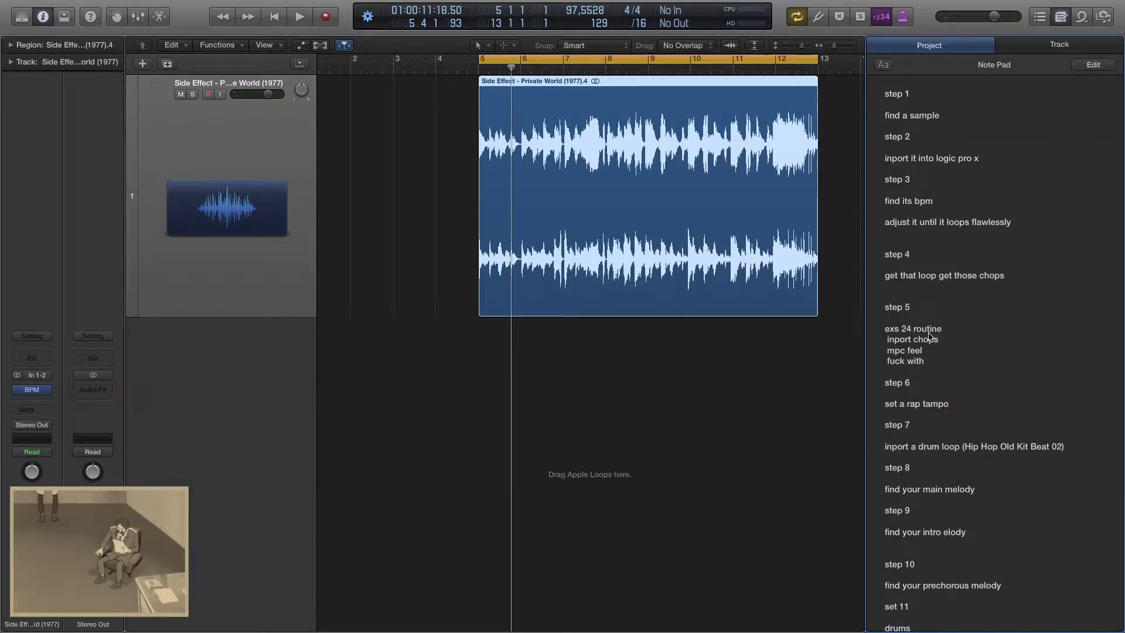
{"action": "left_click", "coordinate": [1093, 64]}
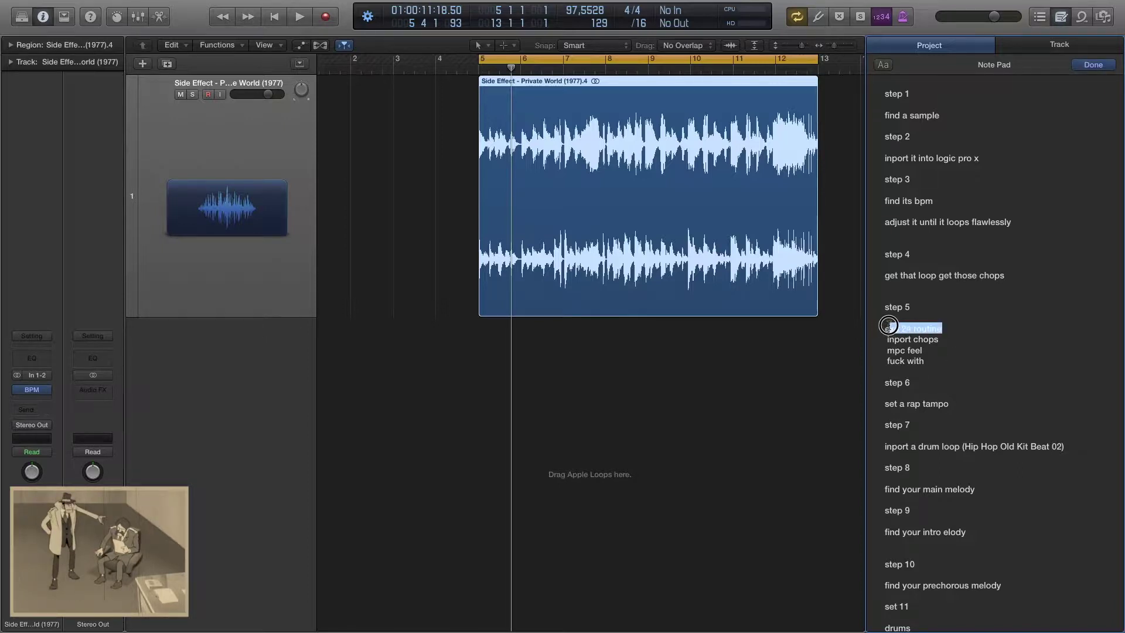
{"action": "left_click_drag", "start_coordinate": [888, 326], "coordinate": [941, 332]}
{"action": "left_click", "coordinate": [954, 336]}
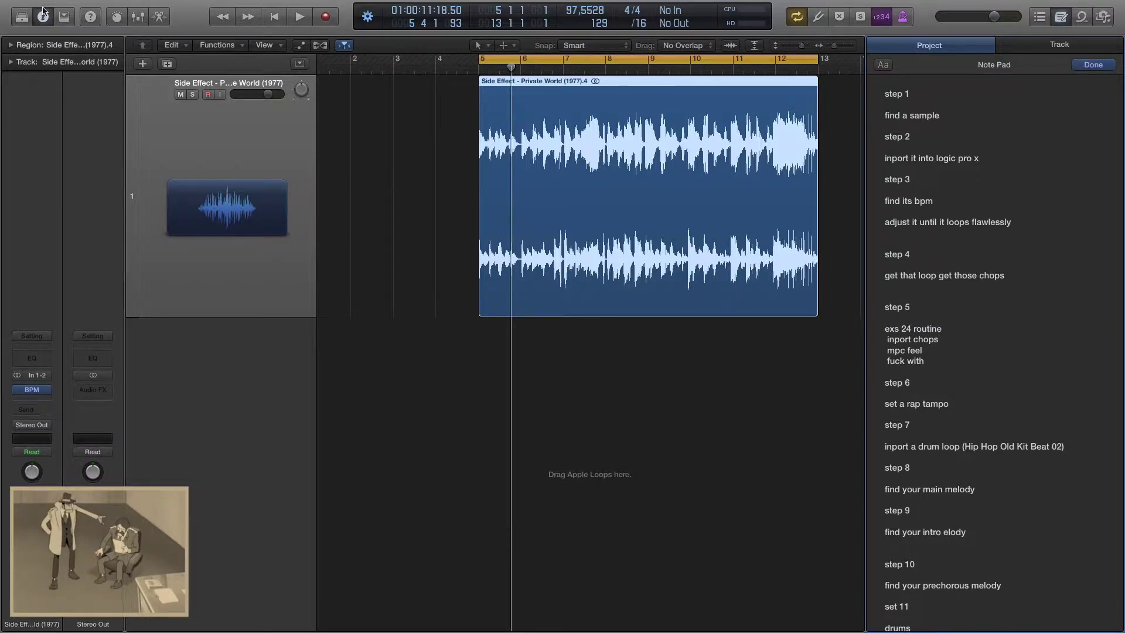
Create a software instrument track and load the EXS24 sampler on it.
{"action": "left_click", "coordinate": [143, 63]}
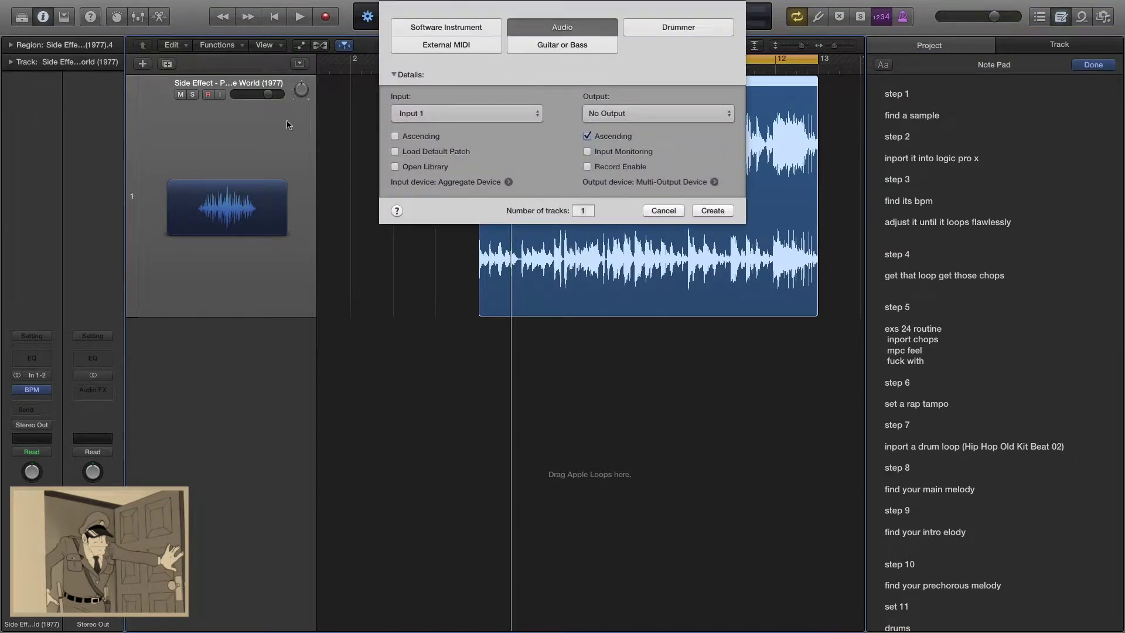
{"action": "left_click", "coordinate": [463, 36]}
{"action": "left_click", "coordinate": [709, 179]}
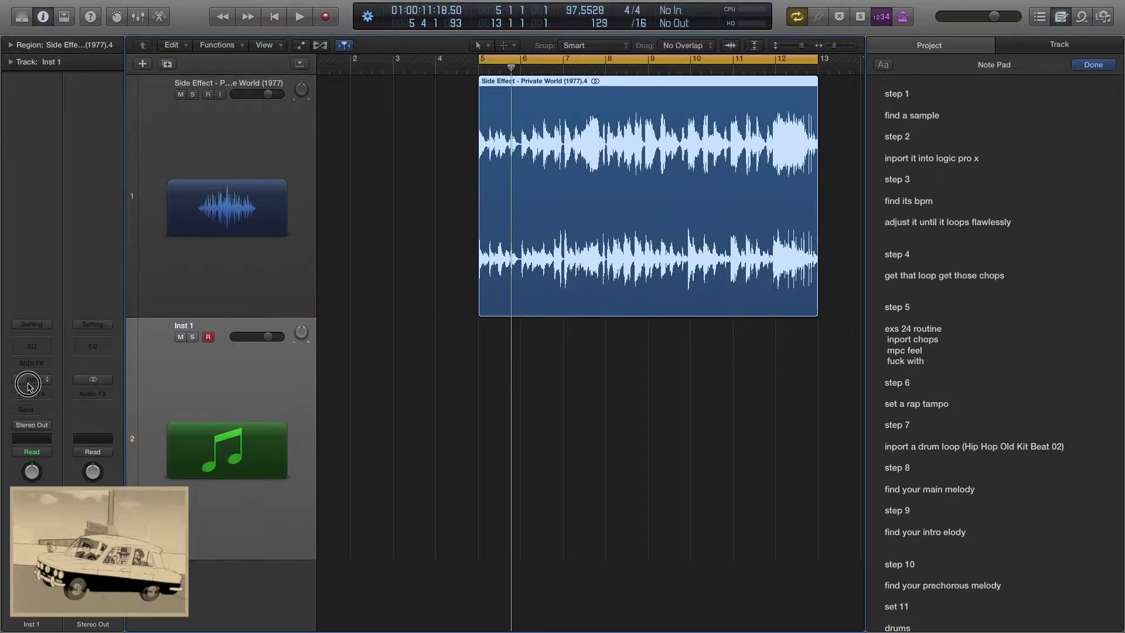
{"action": "left_click", "coordinate": [28, 384]}
{"action": "mouse_move", "coordinate": [51, 481]}
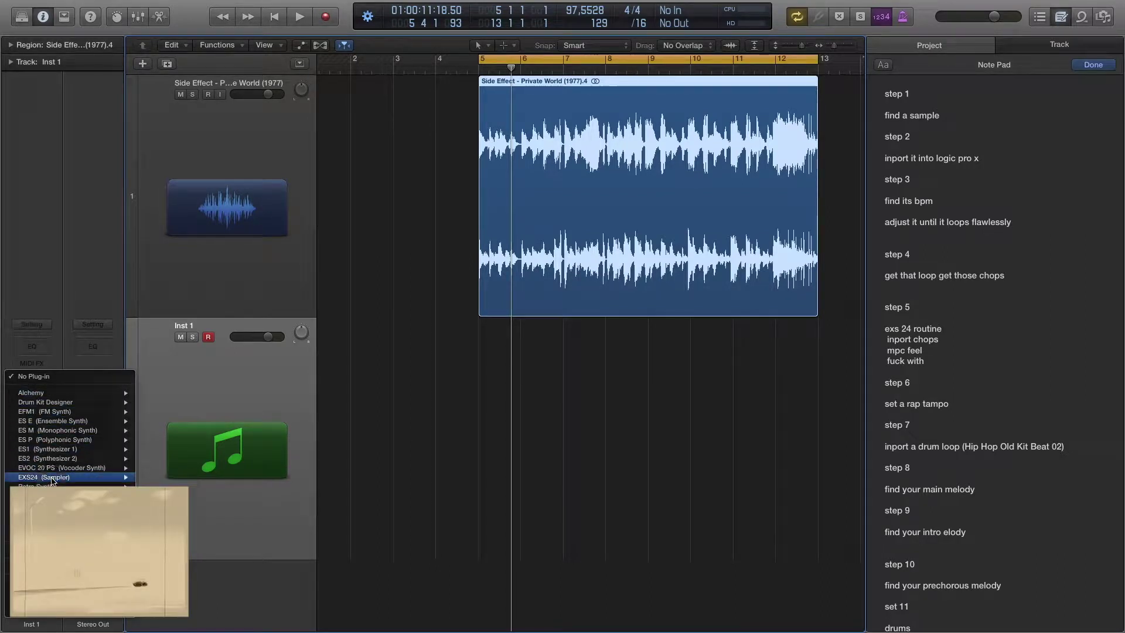
{"action": "left_click", "coordinate": [159, 486]}
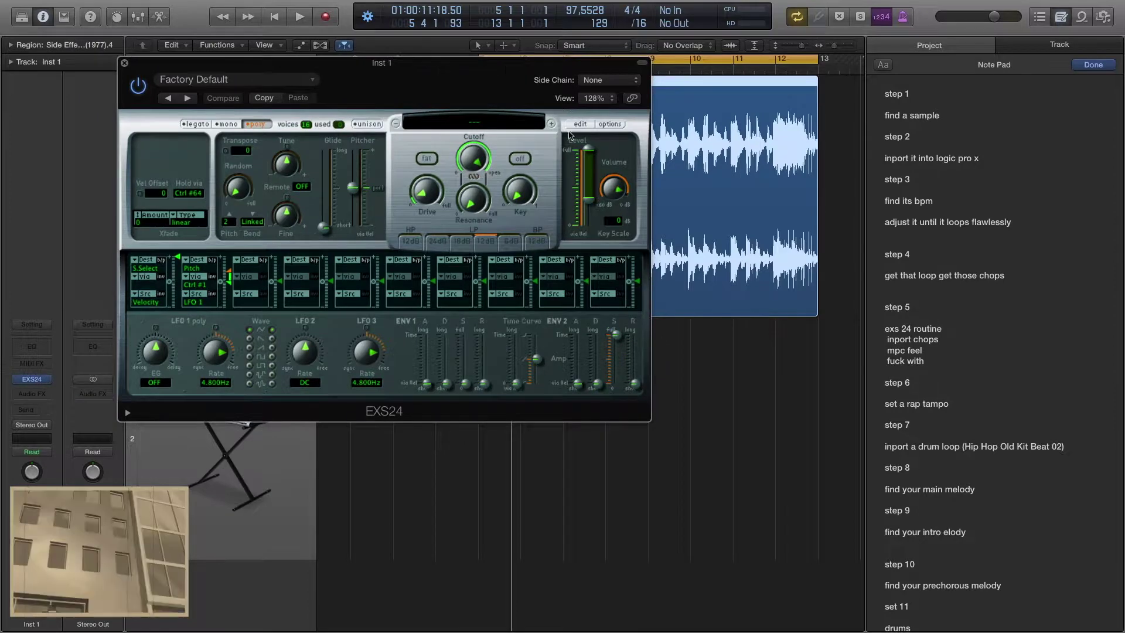
Look at the EXS24 instrument editor and at the Advanced preferences with Show Advanced Tools, closing each window.
{"action": "left_click", "coordinate": [581, 124]}
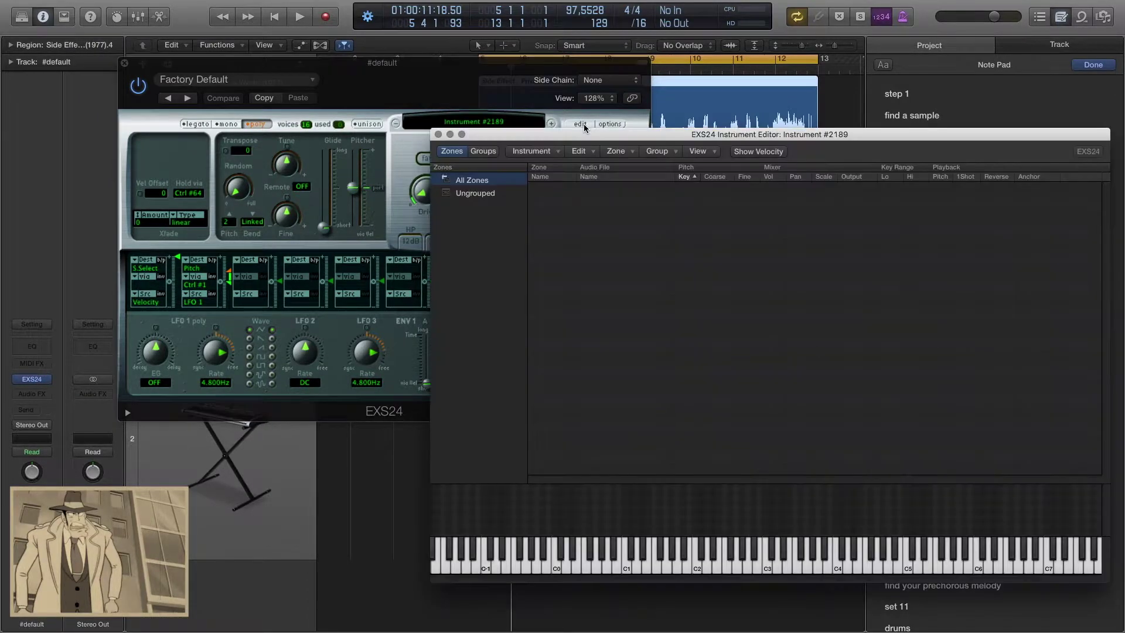
{"action": "left_click", "coordinate": [438, 134]}
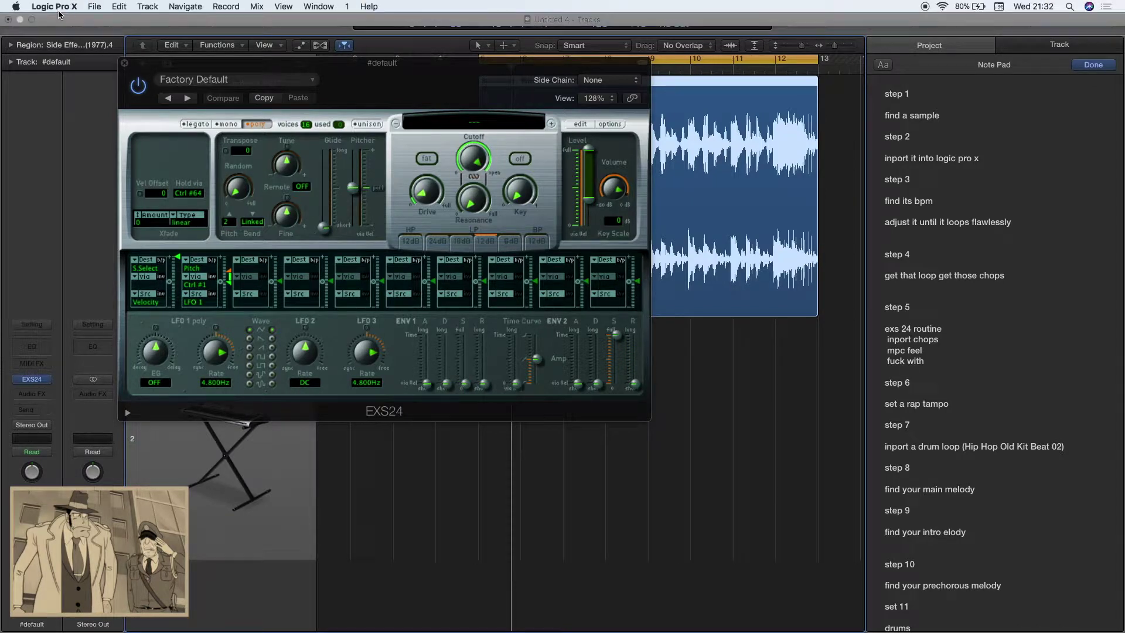
{"action": "left_click", "coordinate": [56, 8]}
{"action": "mouse_move", "coordinate": [61, 38]}
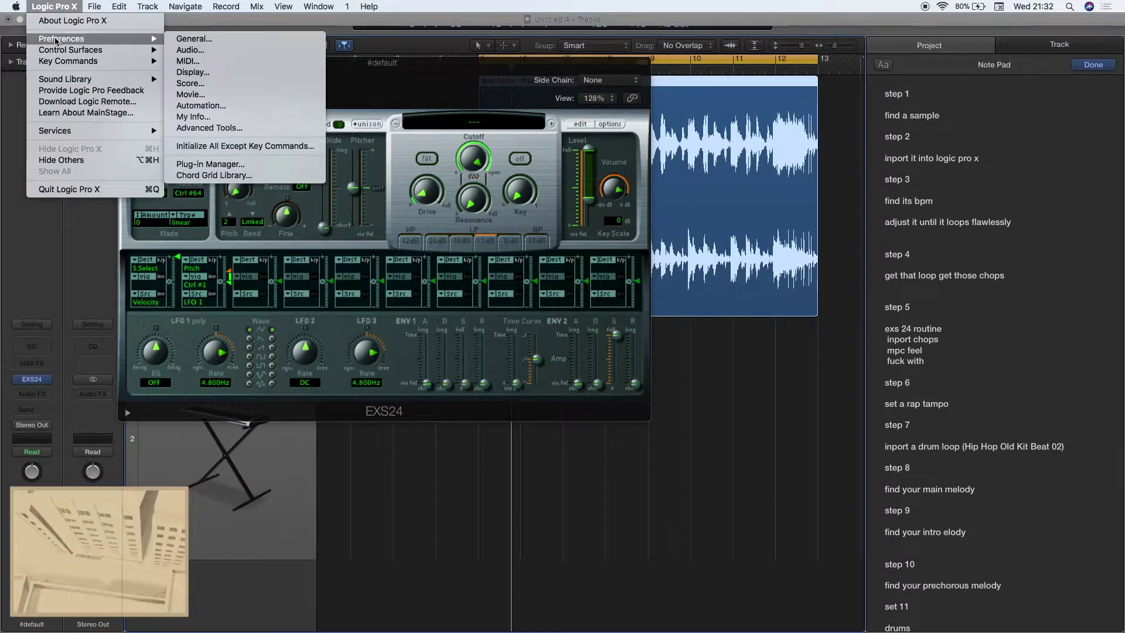
{"action": "left_click", "coordinate": [223, 128]}
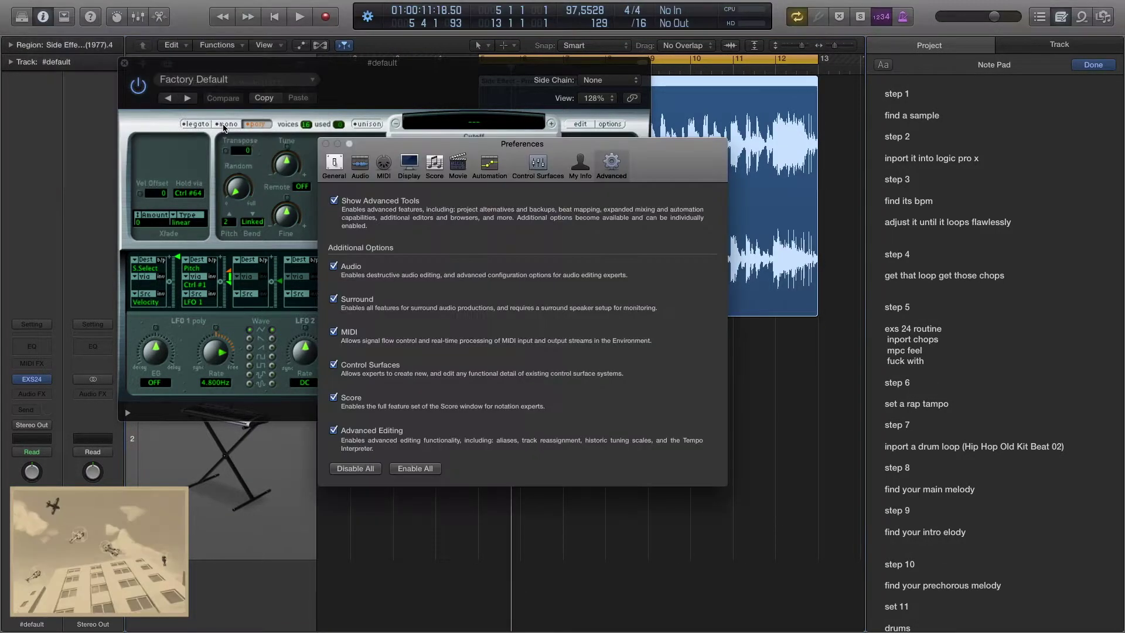
{"action": "left_click", "coordinate": [326, 144]}
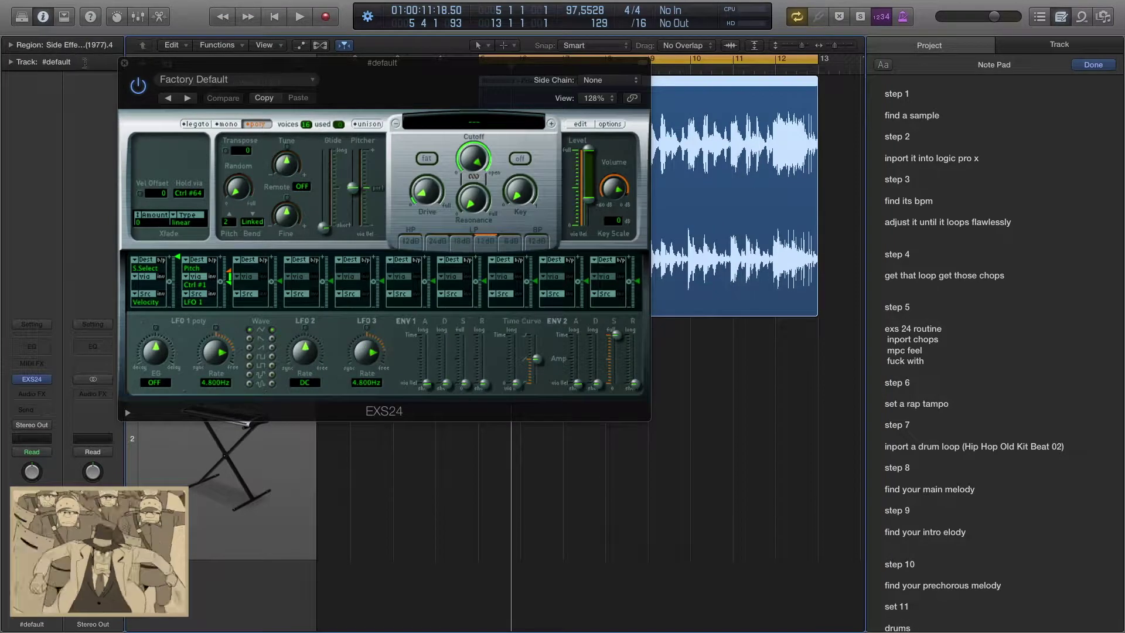
Reopen the EXS24 instrument editor and place its window over the tracks area with part of the sample region still showing.
{"action": "left_click", "coordinate": [580, 124]}
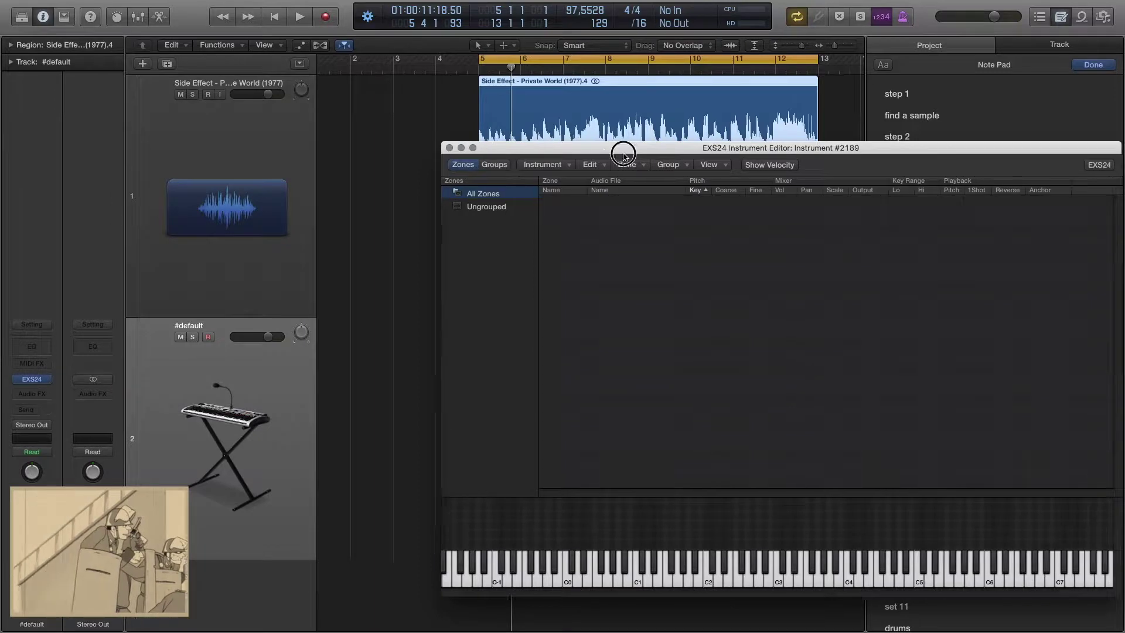
{"action": "left_click_drag", "start_coordinate": [625, 151], "coordinate": [517, 318]}
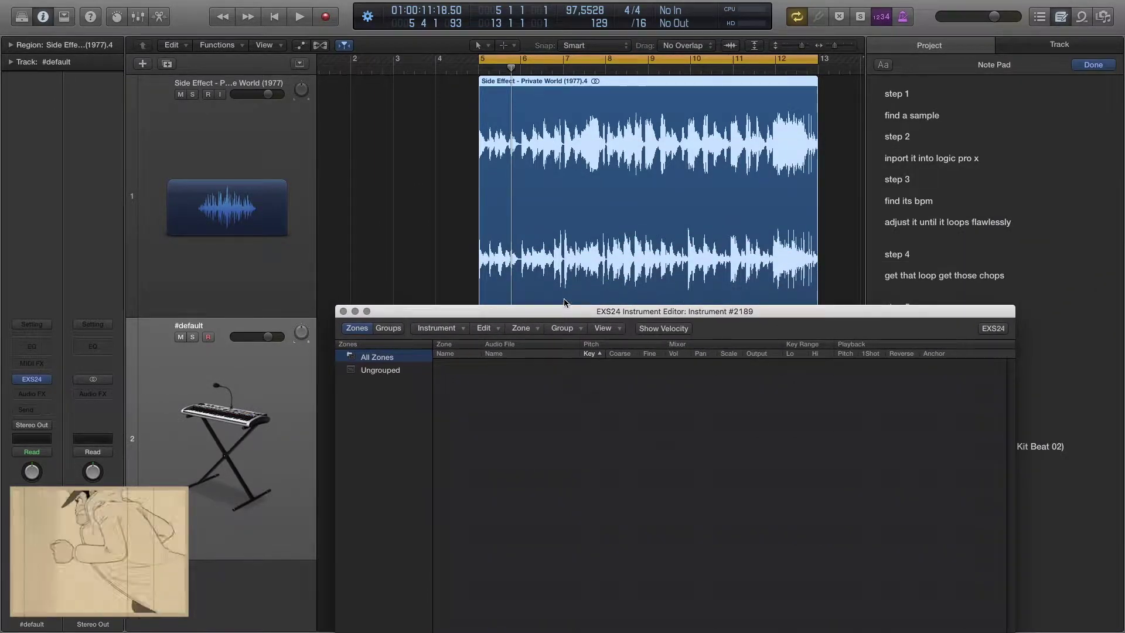
{"action": "left_click_drag", "start_coordinate": [556, 315], "coordinate": [564, 160]}
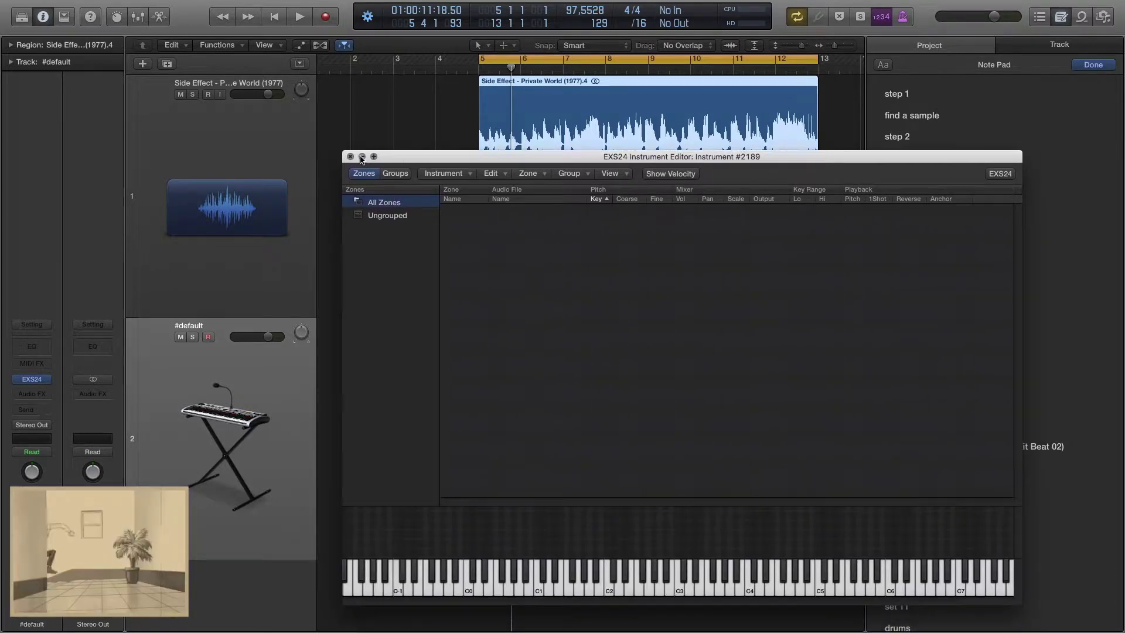
Minimize the EXS24 instrument editor and extend the start of the cycle range back to bar 4.
{"action": "left_click", "coordinate": [363, 157]}
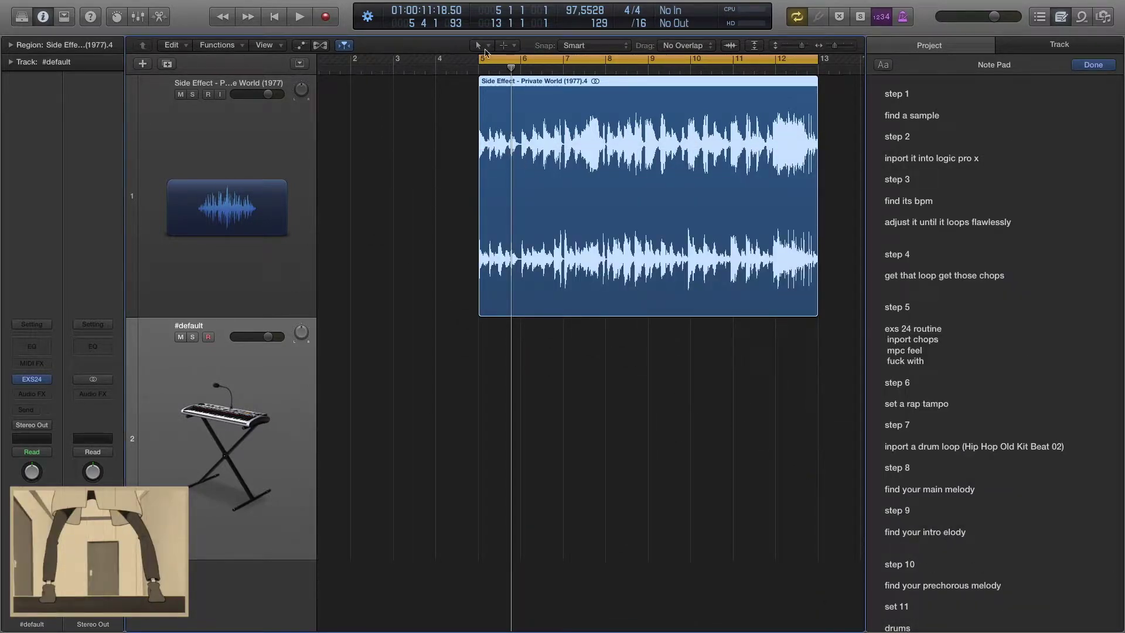
{"action": "left_click_drag", "start_coordinate": [481, 57], "coordinate": [438, 59]}
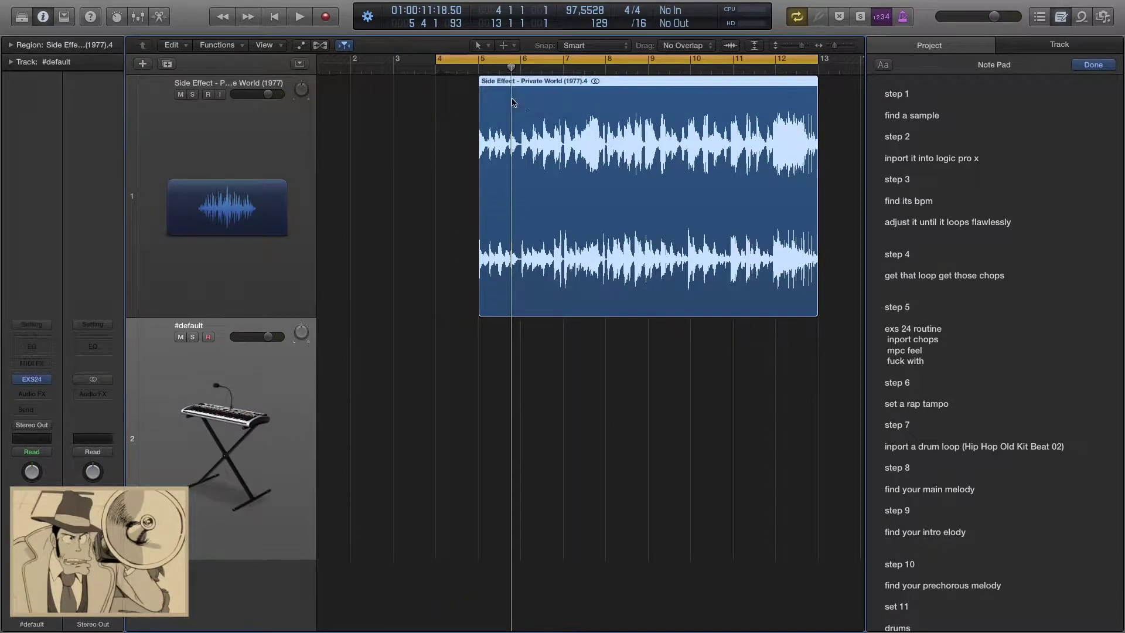
{"action": "key", "text": "space"}
{"action": "key", "text": "space"}
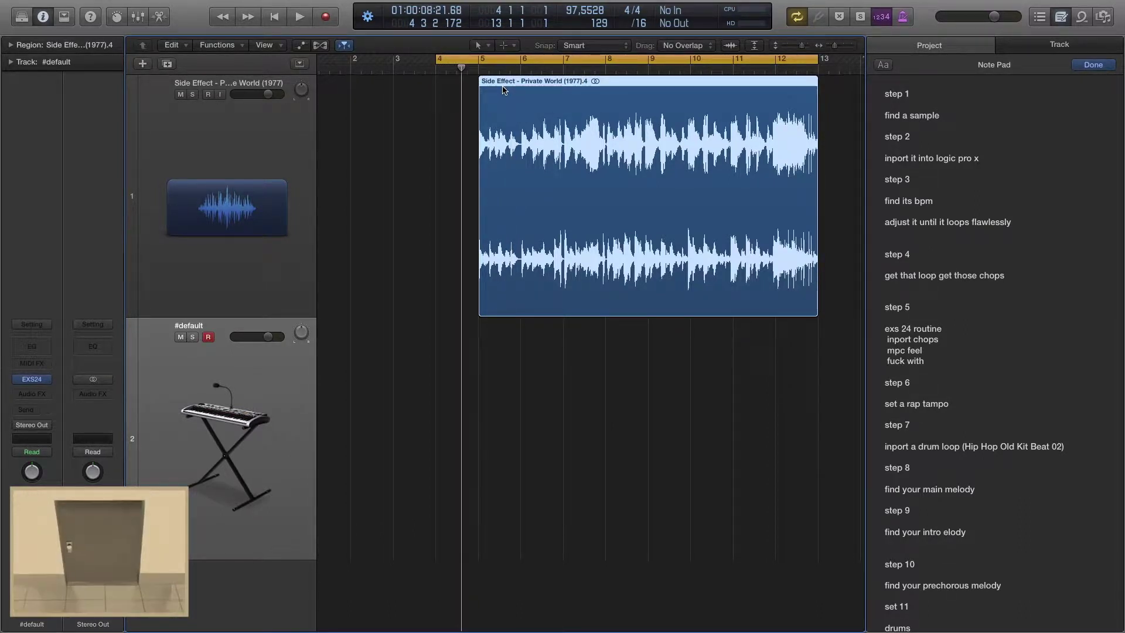
Play the empty lead-in bar into the sample with the metronome to check the count before chopping.
{"action": "left_click", "coordinate": [906, 18]}
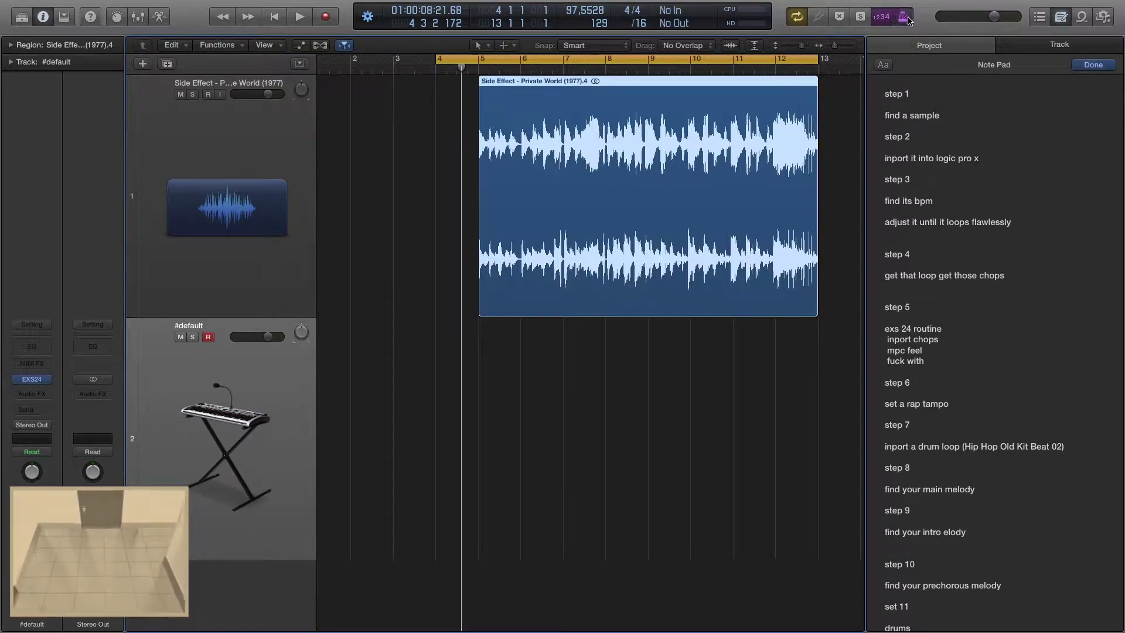
{"action": "key", "text": "space"}
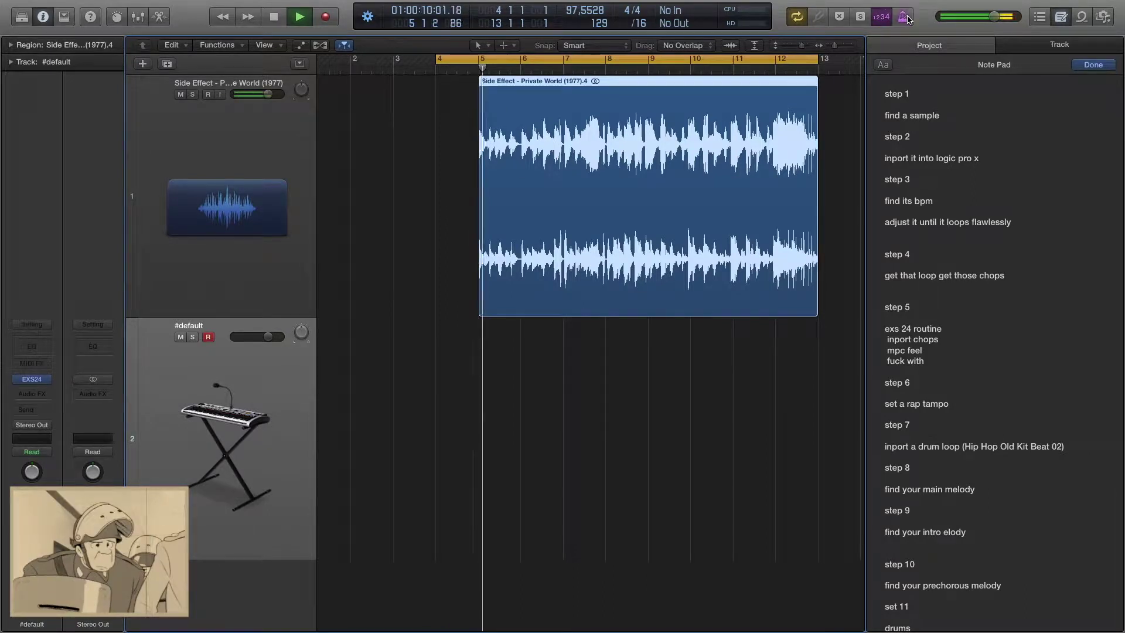
{"action": "key", "text": "space"}
Play from bar 4 and split the sample region at every beat from bar 5 to bar 13.
{"action": "key", "text": "space"}
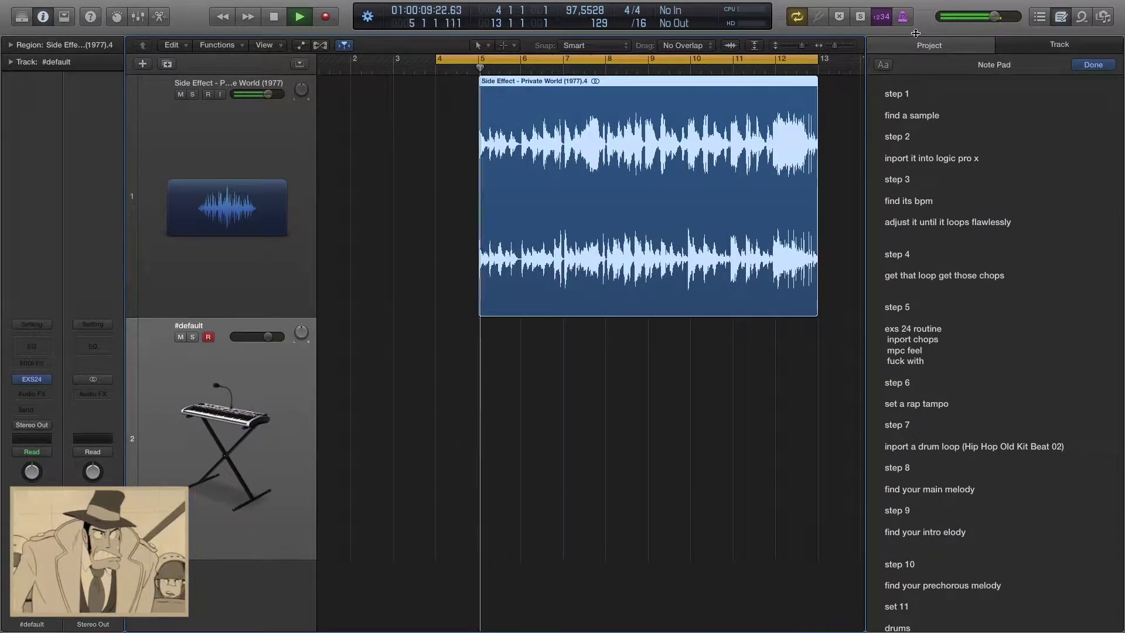
{"action": "key", "text": "super+t"}
{"action": "key", "text": "super+t"}
{"action": "key", "text": "super+t"}
{"action": "key", "text": "super+t"}
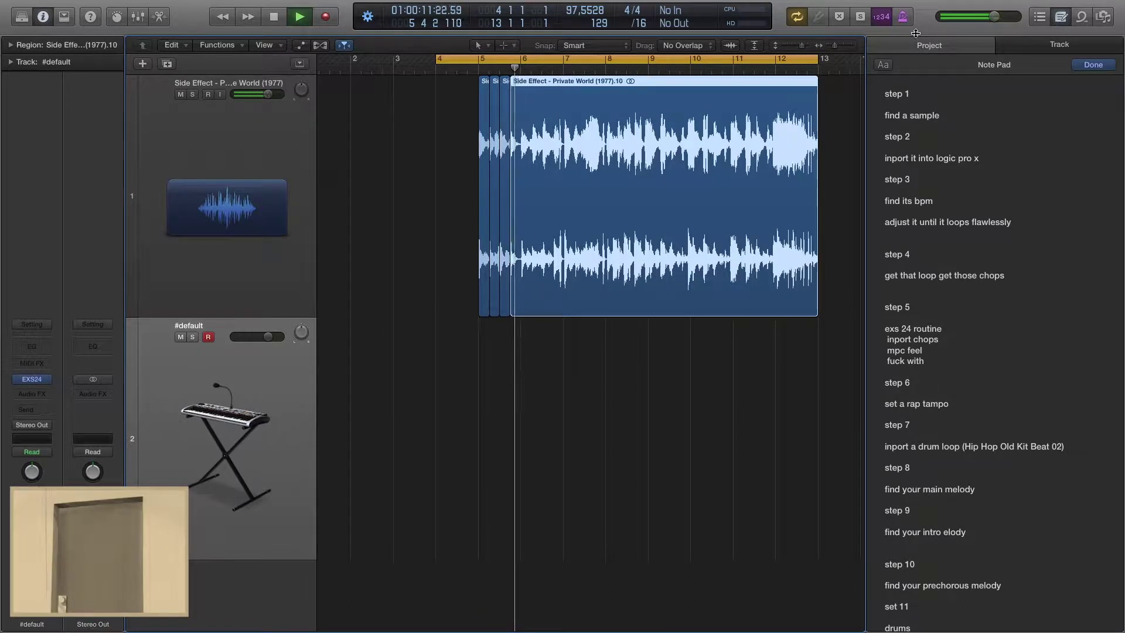
{"action": "key", "text": "super+t"}
{"action": "key", "text": "super+t"}
{"action": "key", "text": "super+t"}
{"action": "key", "text": "super+t"}
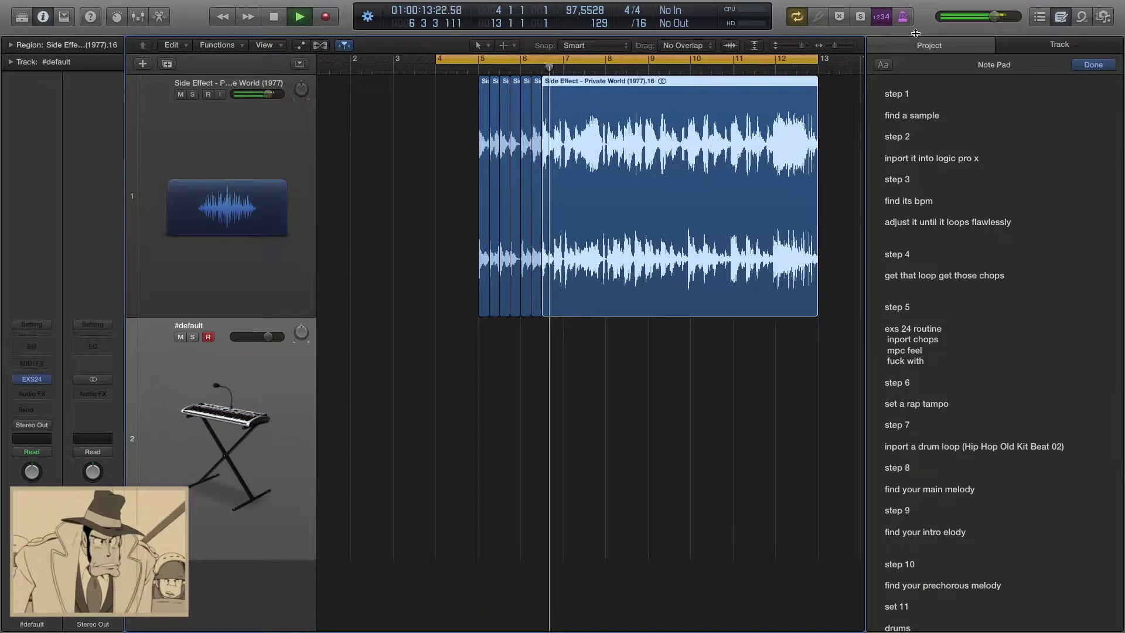
{"action": "key", "text": "super+t"}
{"action": "key", "text": "super+t"}
{"action": "key", "text": "super+t"}
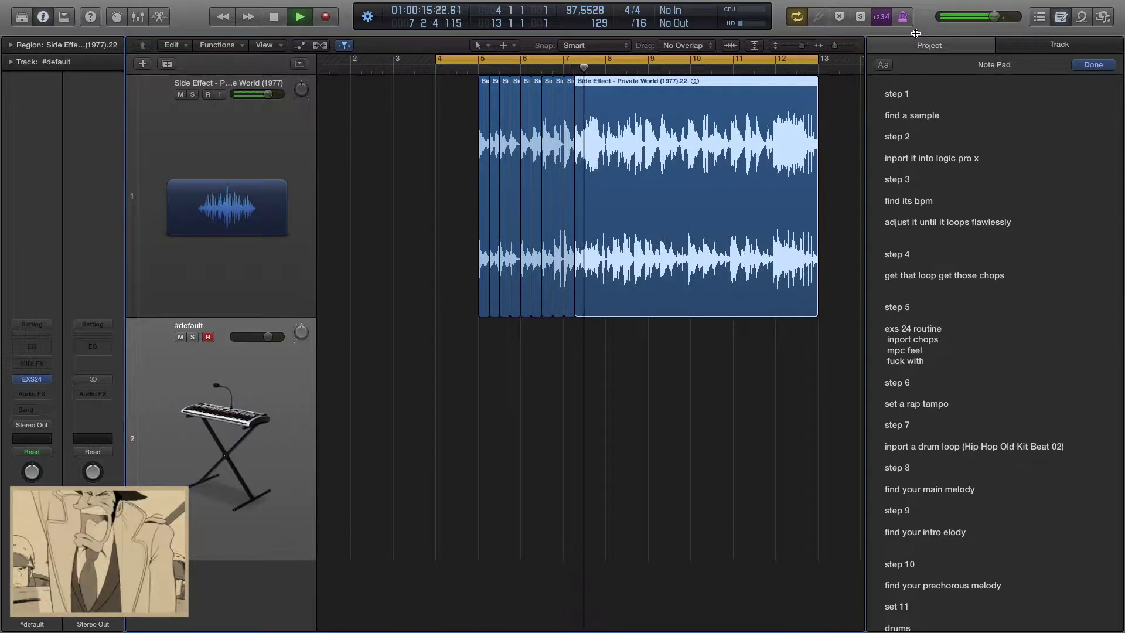
{"action": "key", "text": "super+t"}
{"action": "key", "text": "super+t"}
{"action": "key", "text": "super+t"}
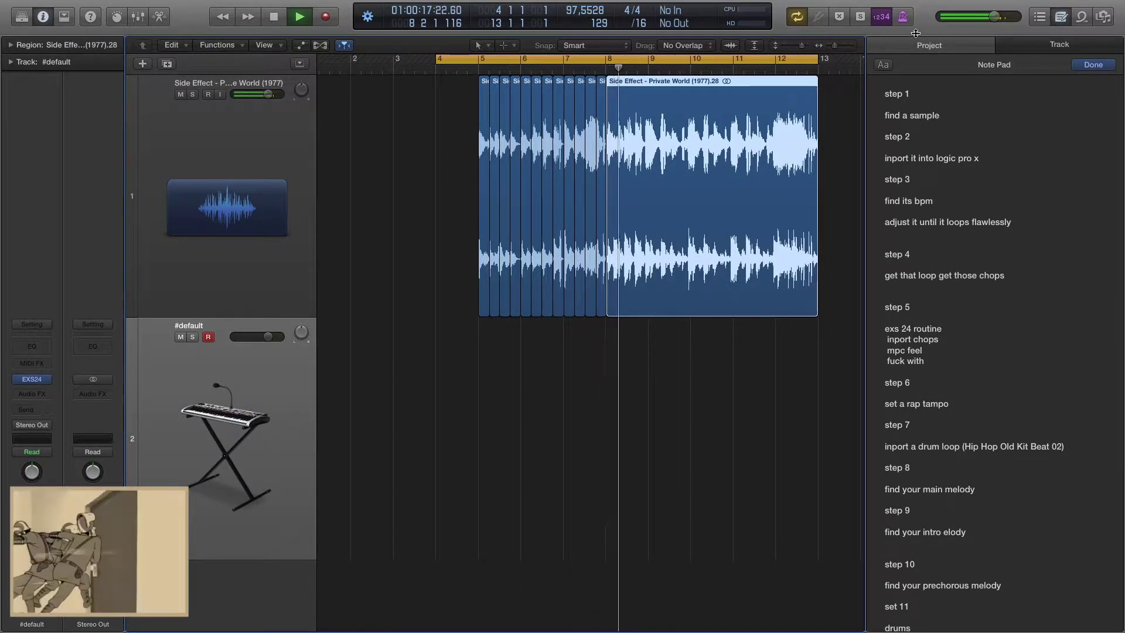
{"action": "key", "text": "super+t"}
{"action": "key", "text": "super+t"}
{"action": "key", "text": "super+t"}
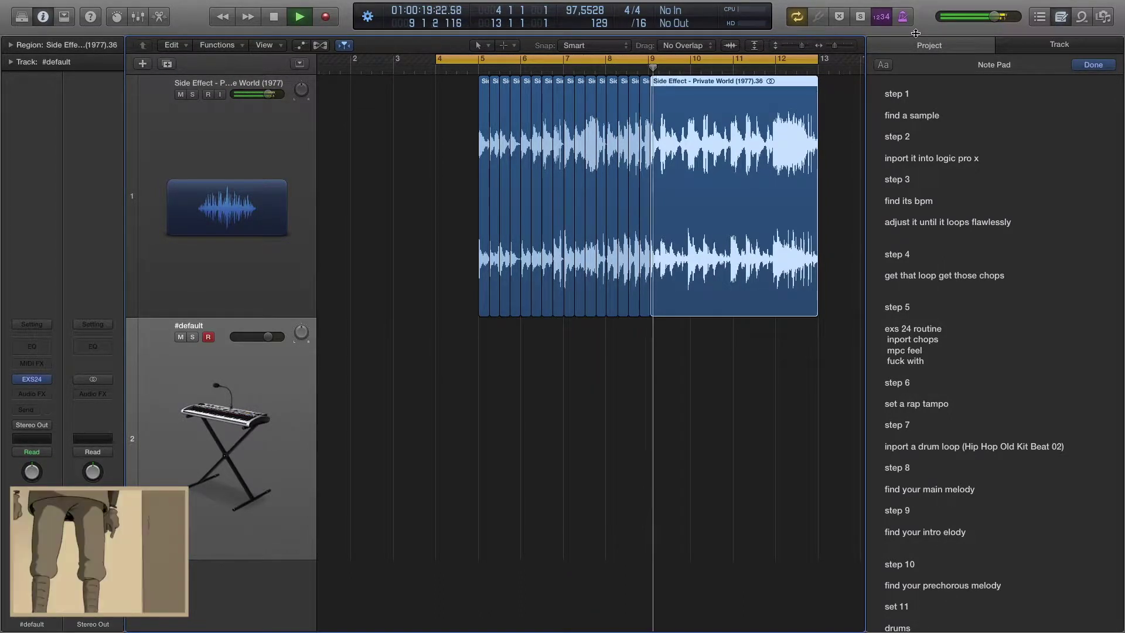
{"action": "key", "text": "super+t"}
{"action": "key", "text": "super+t"}
{"action": "key", "text": "super+t"}
{"action": "key", "text": "super+t"}
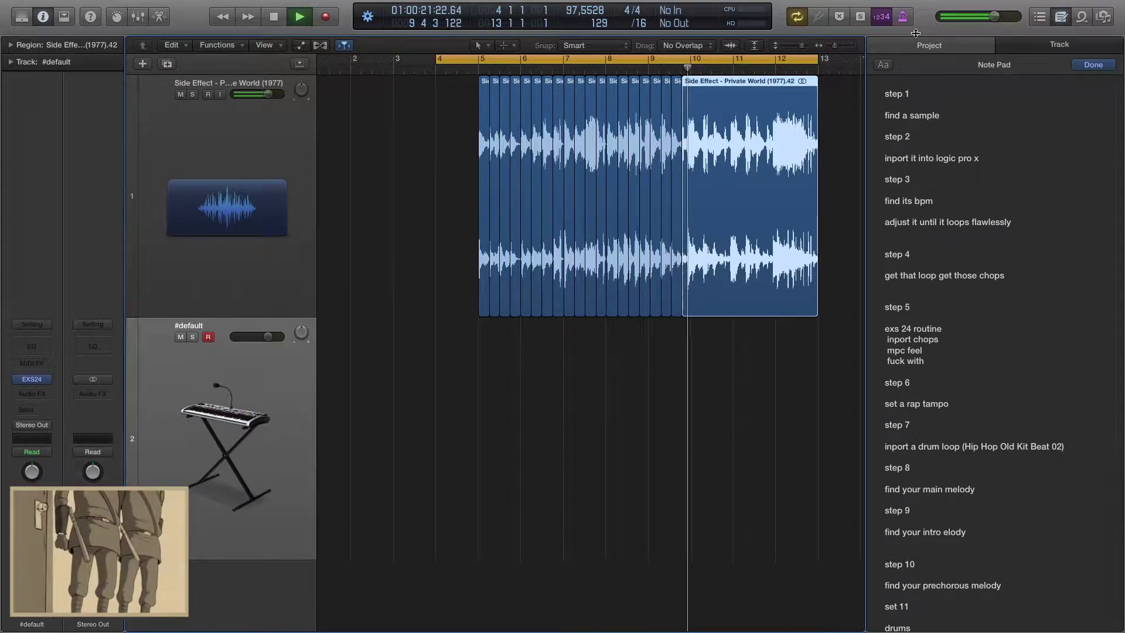
{"action": "key", "text": "super+t"}
{"action": "key", "text": "super+t"}
{"action": "key", "text": "super+t"}
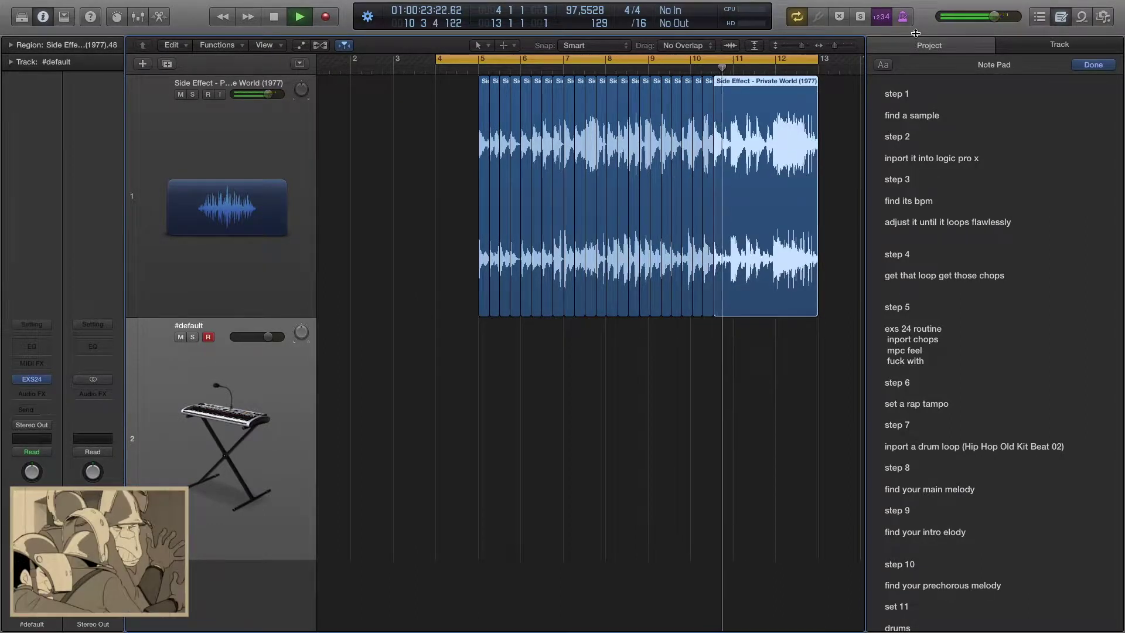
{"action": "key", "text": "super+t"}
{"action": "key", "text": "super+t"}
{"action": "key", "text": "super+t"}
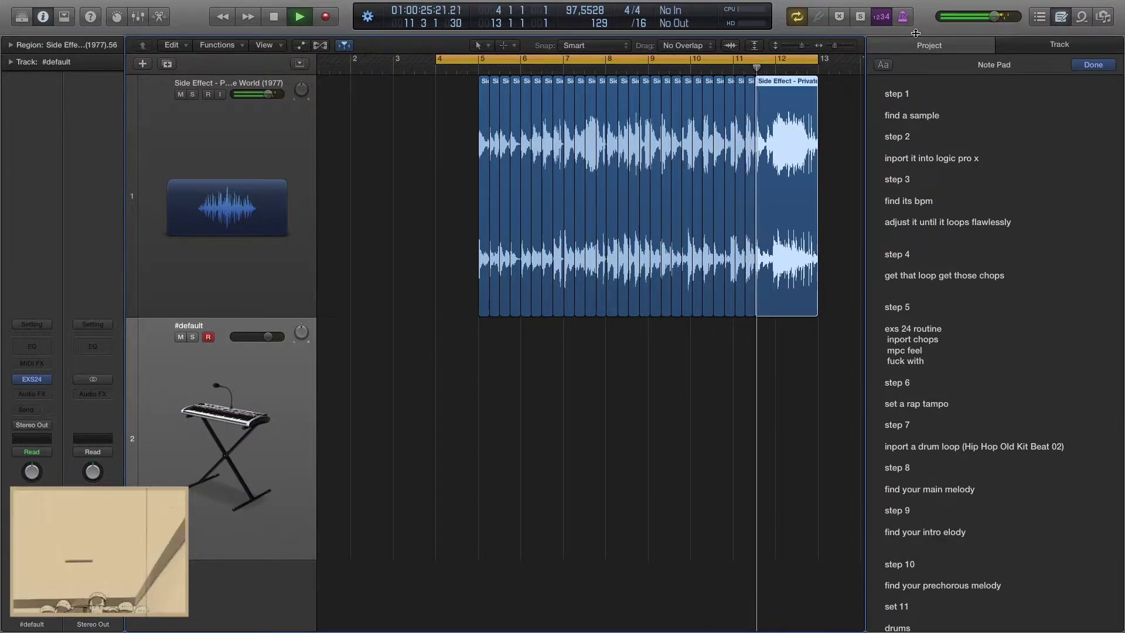
{"action": "key", "text": "super+t"}
{"action": "key", "text": "super+t"}
{"action": "key", "text": "super+t"}
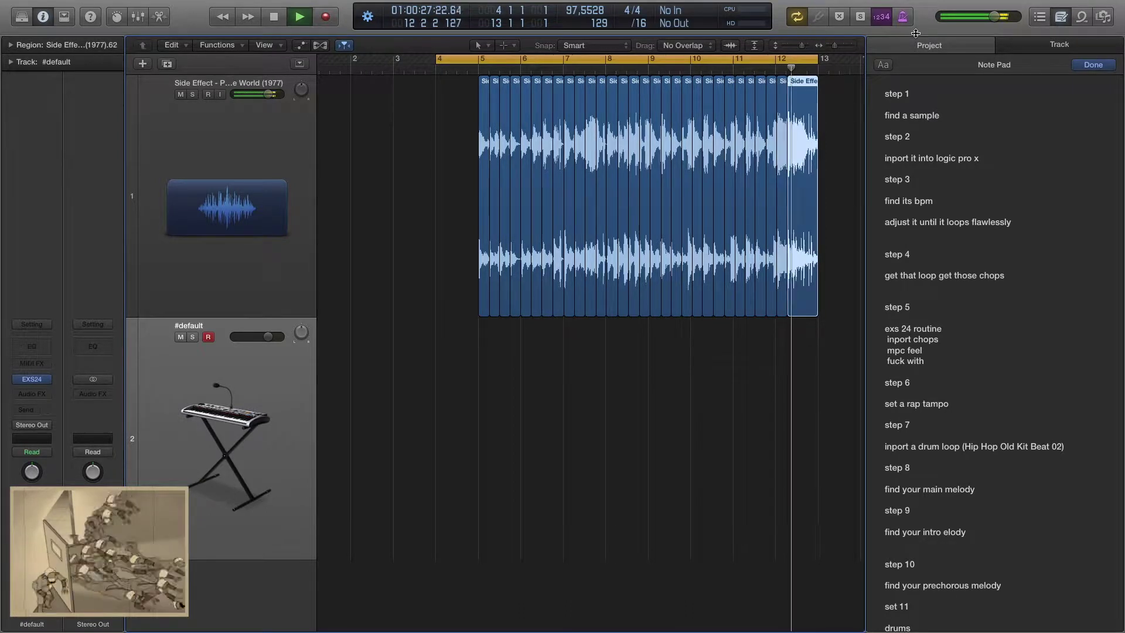
{"action": "key", "text": "super+t"}
{"action": "key", "text": "super+t"}
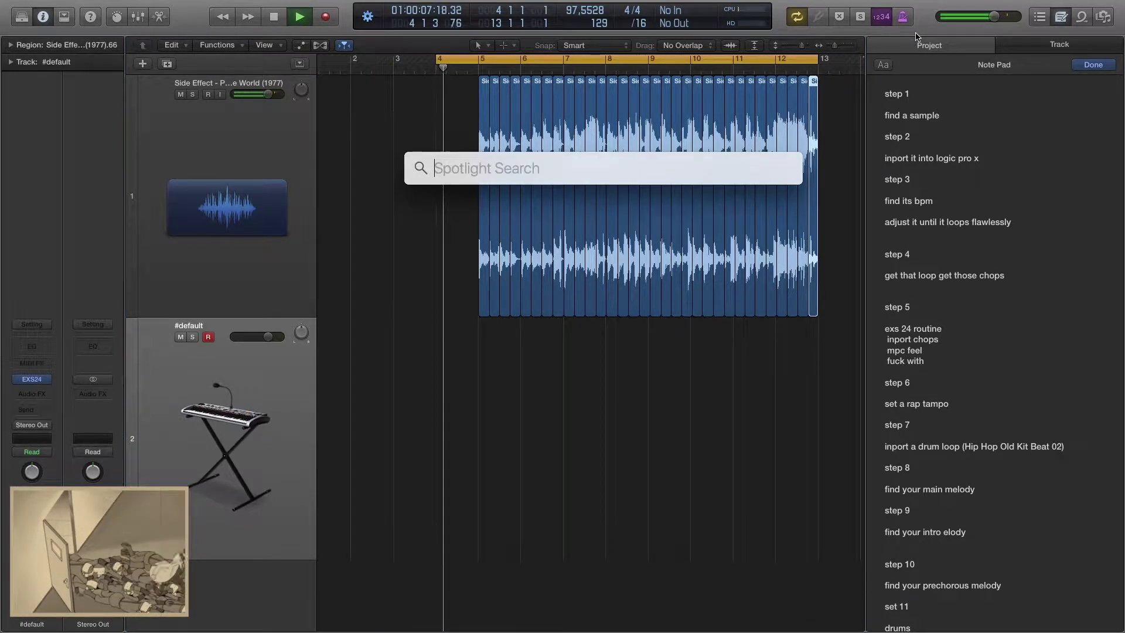
Dismiss the Spotlight search, stop playback and place the playhead at bar 5.
{"action": "key", "text": "super+space"}
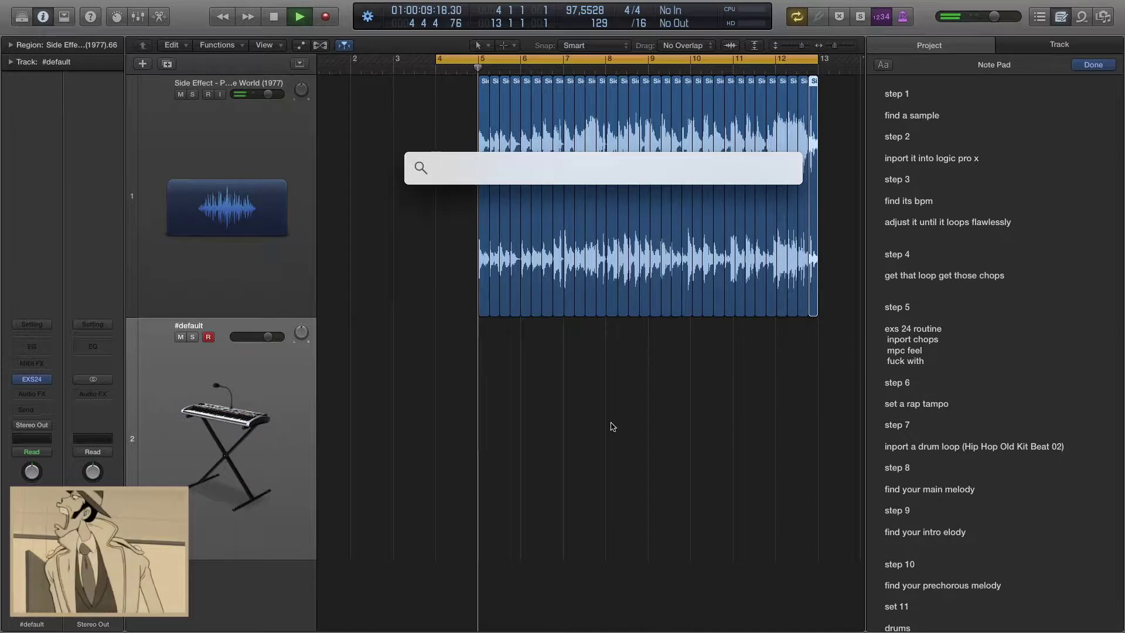
{"action": "left_click", "coordinate": [610, 427]}
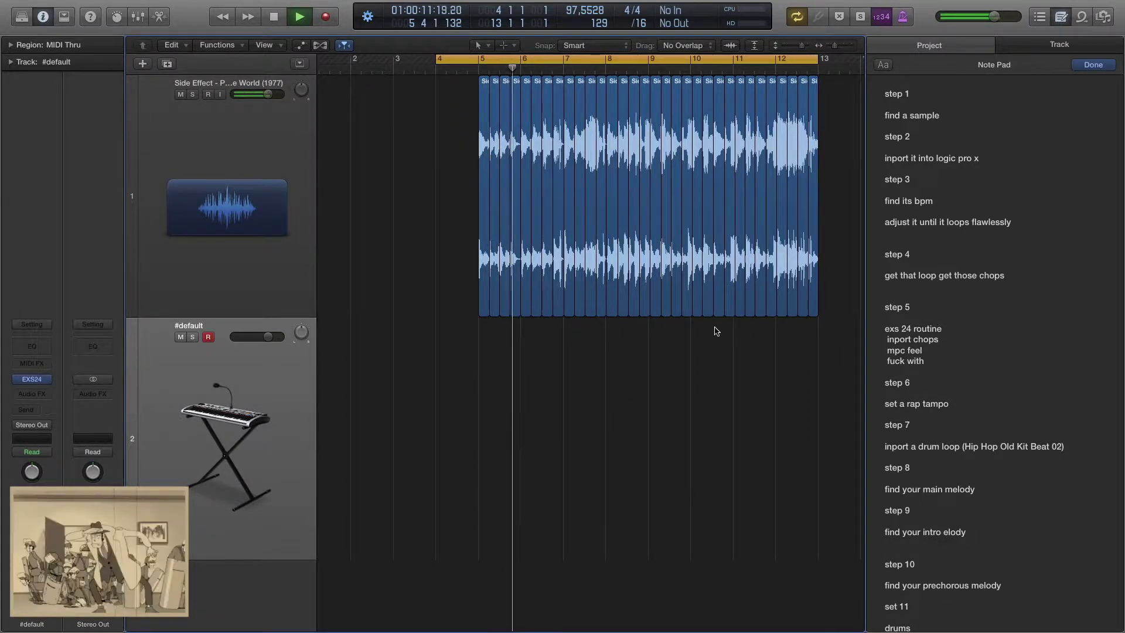
{"action": "key", "text": "space"}
{"action": "left_click_drag", "start_coordinate": [514, 70], "coordinate": [478, 70]}
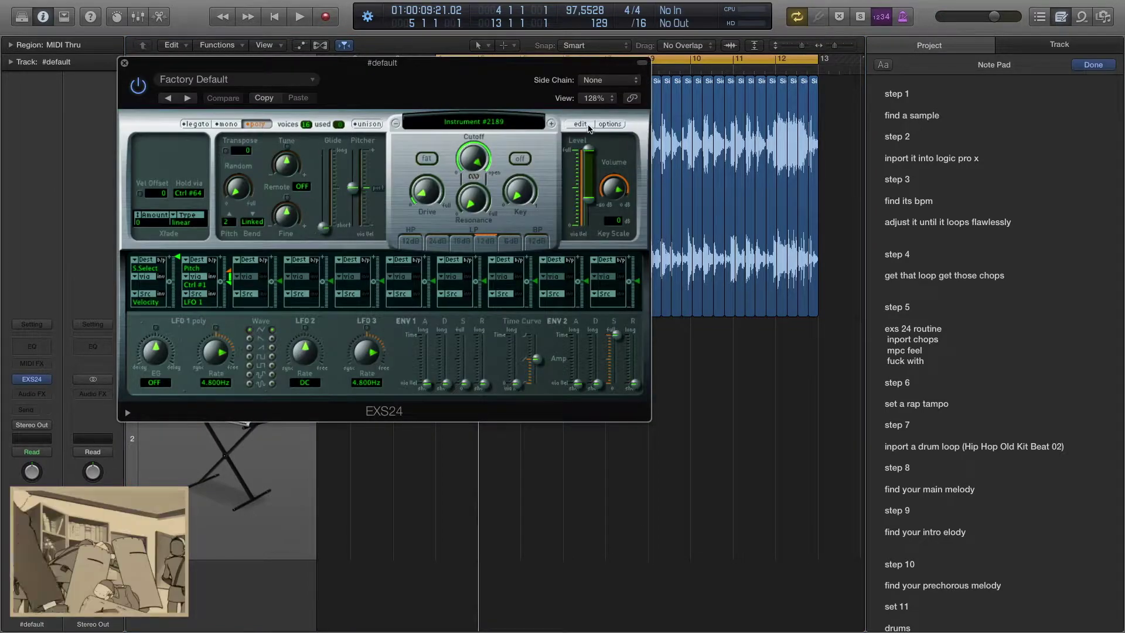
Reopen the EXS24 instrument editor and add all the chops as contiguous zones with a zone width of 1 note starting at C1.
{"action": "left_click", "coordinate": [124, 63]}
{"action": "left_click", "coordinate": [124, 63]}
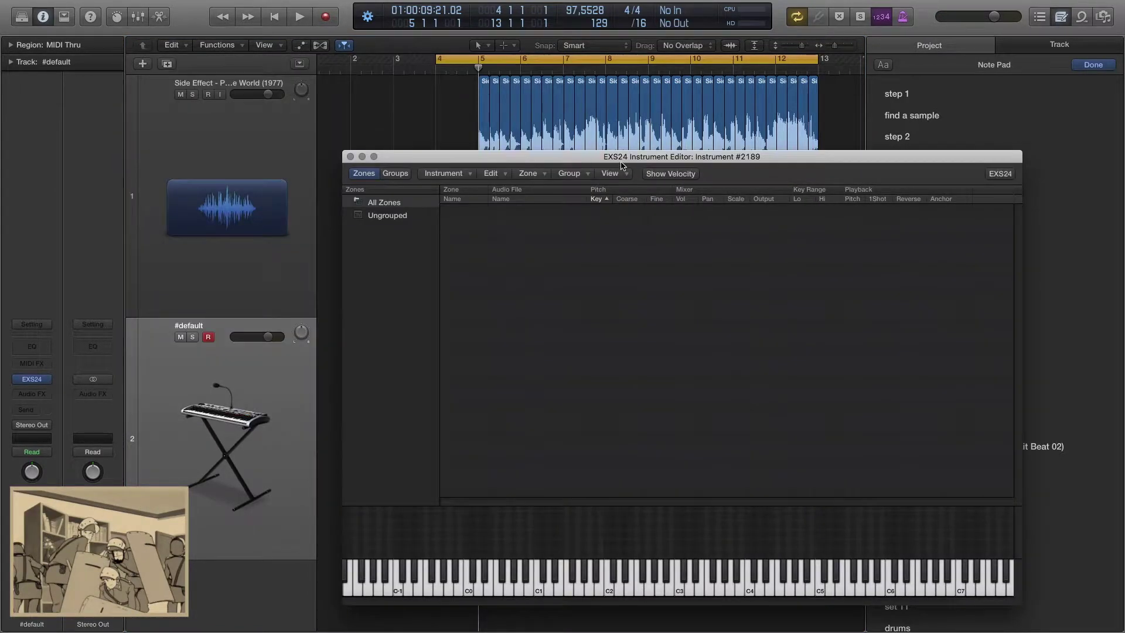
{"action": "left_click_drag", "start_coordinate": [618, 161], "coordinate": [506, 314]}
{"action": "left_click_drag", "start_coordinate": [843, 270], "coordinate": [472, 391]}
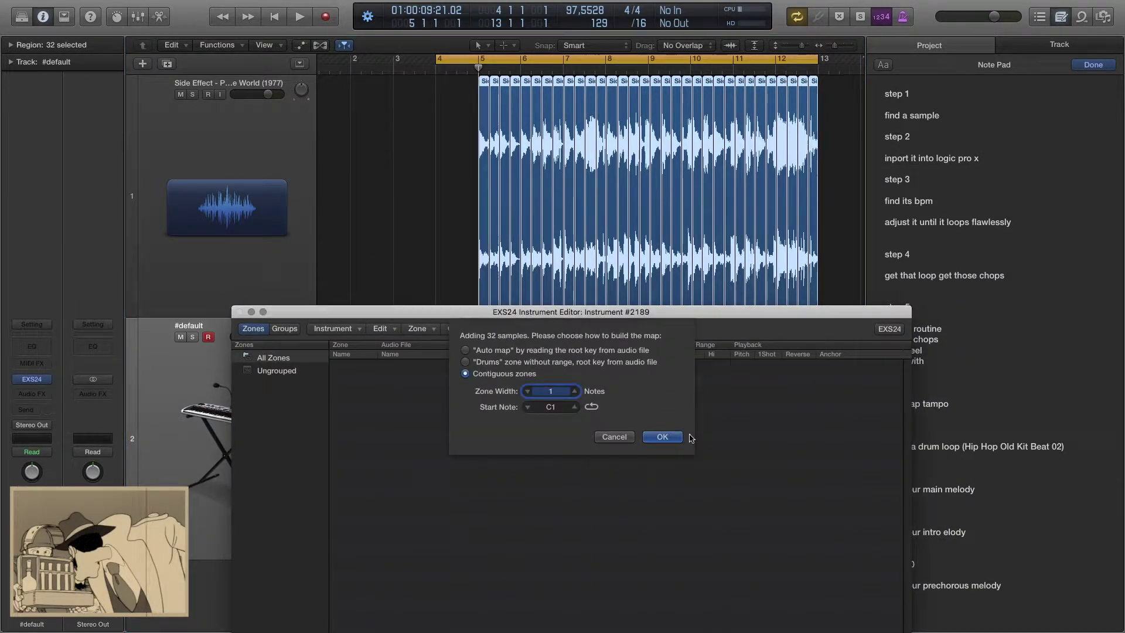
{"action": "key", "text": "Return"}
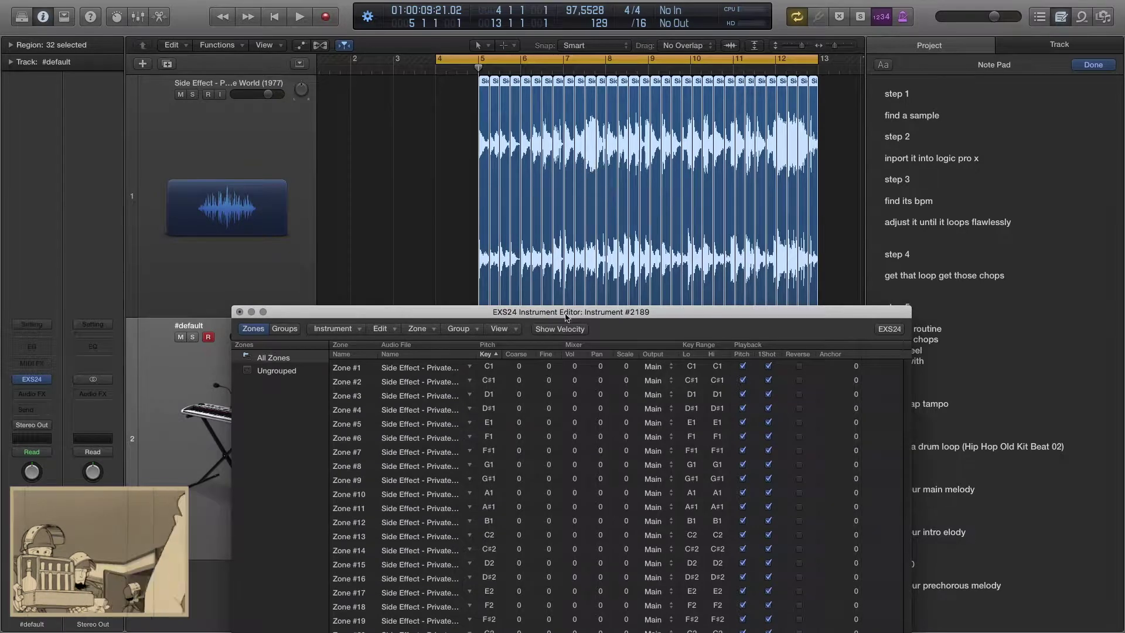
Bring the whole instrument editor into view and assign all imported zones to one new group.
{"action": "left_click_drag", "start_coordinate": [556, 310], "coordinate": [567, 63]}
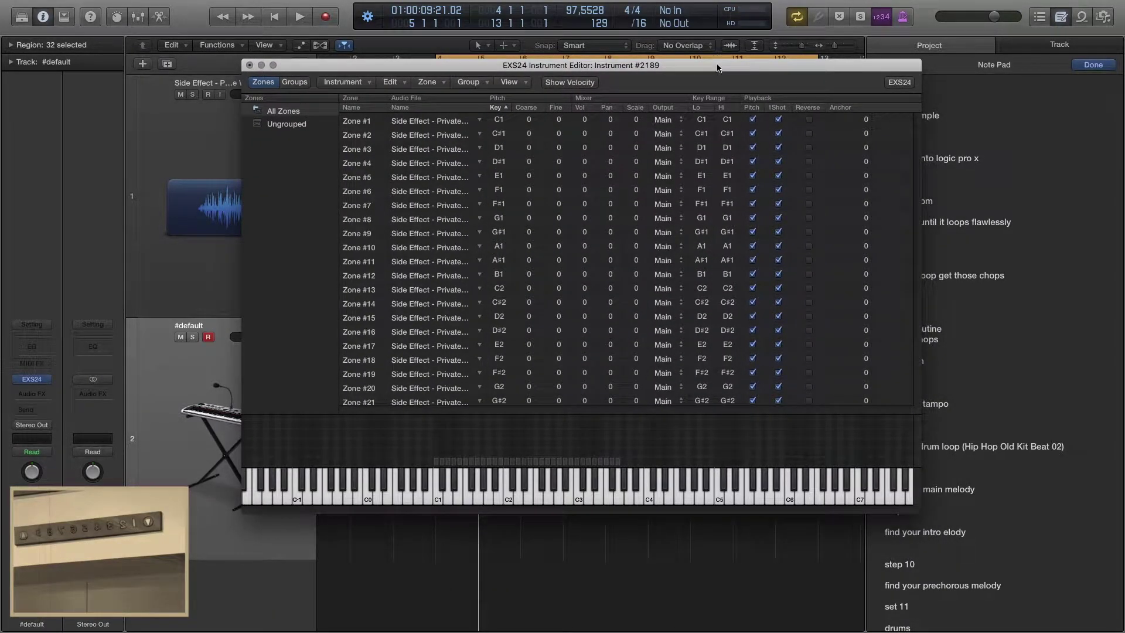
{"action": "left_click_drag", "start_coordinate": [718, 69], "coordinate": [556, 47]}
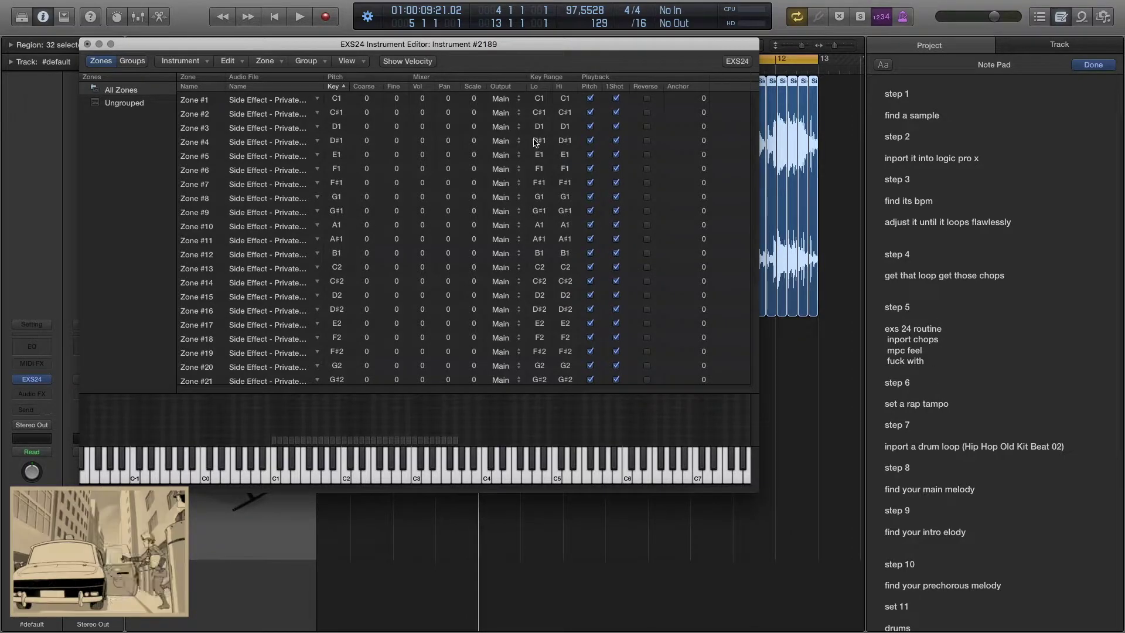
{"action": "left_click_drag", "start_coordinate": [480, 44], "coordinate": [621, 55]}
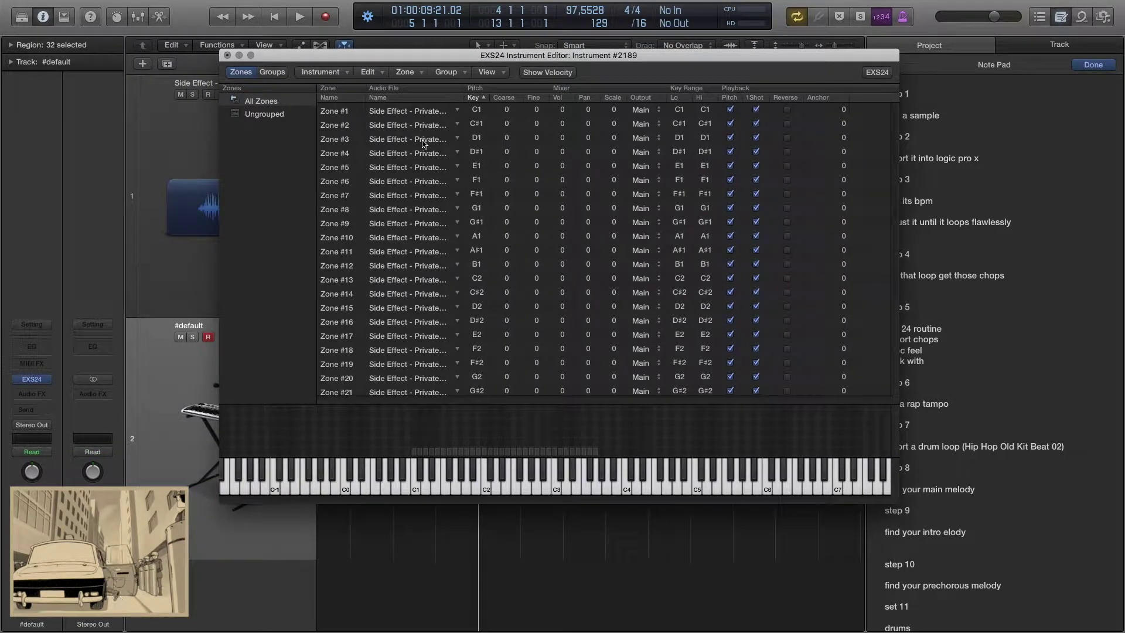
{"action": "left_click", "coordinate": [426, 113]}
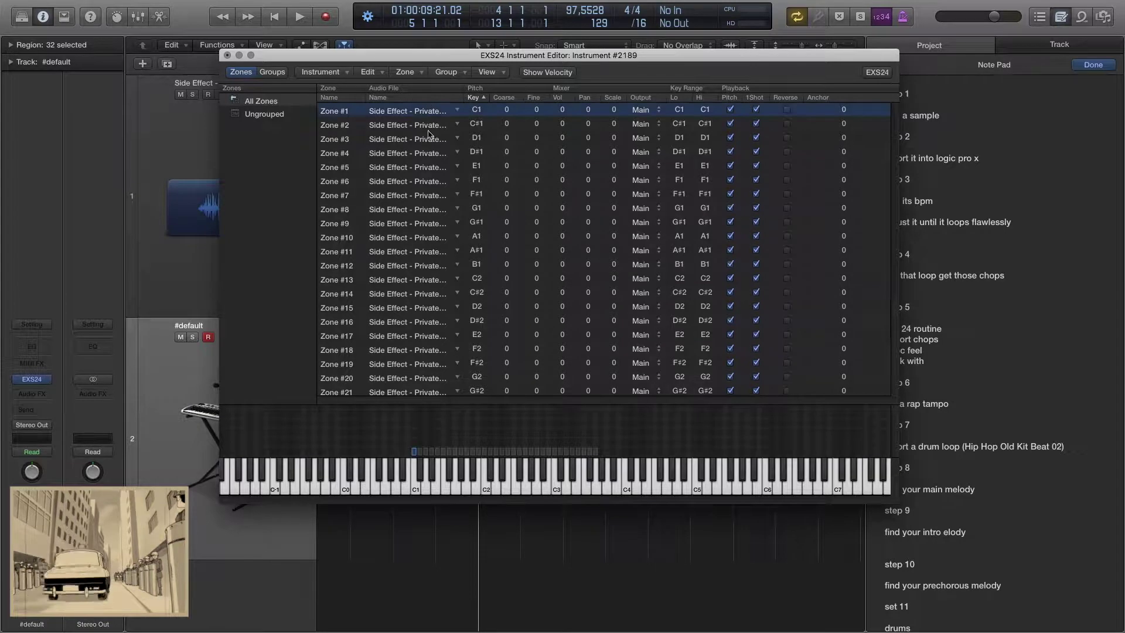
{"action": "key", "text": "super+a"}
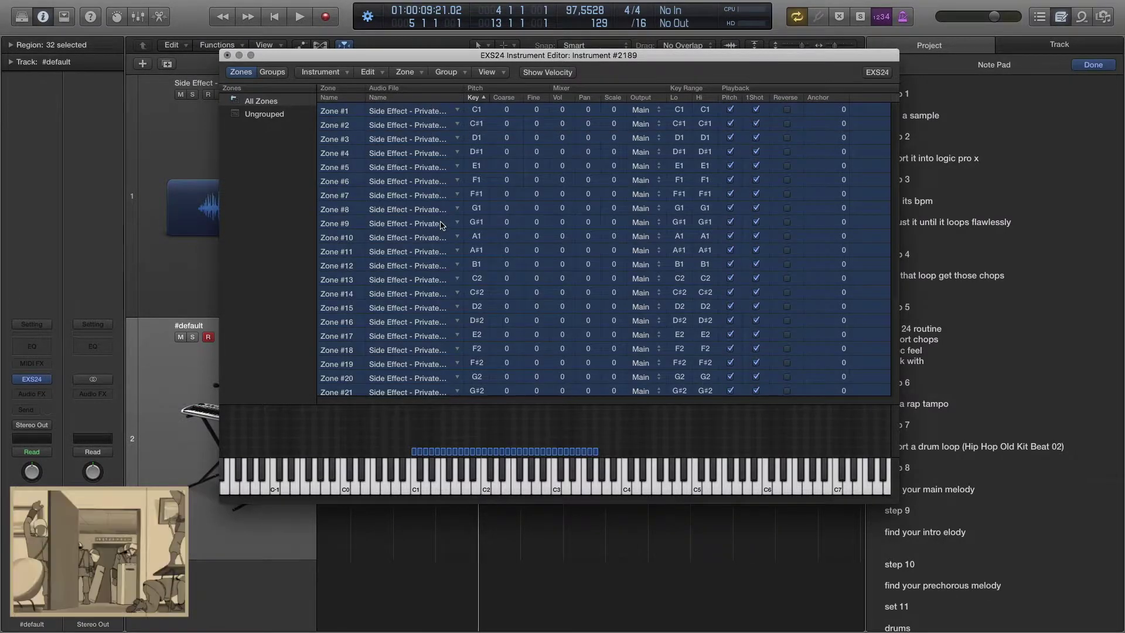
{"action": "left_click", "coordinate": [451, 72]}
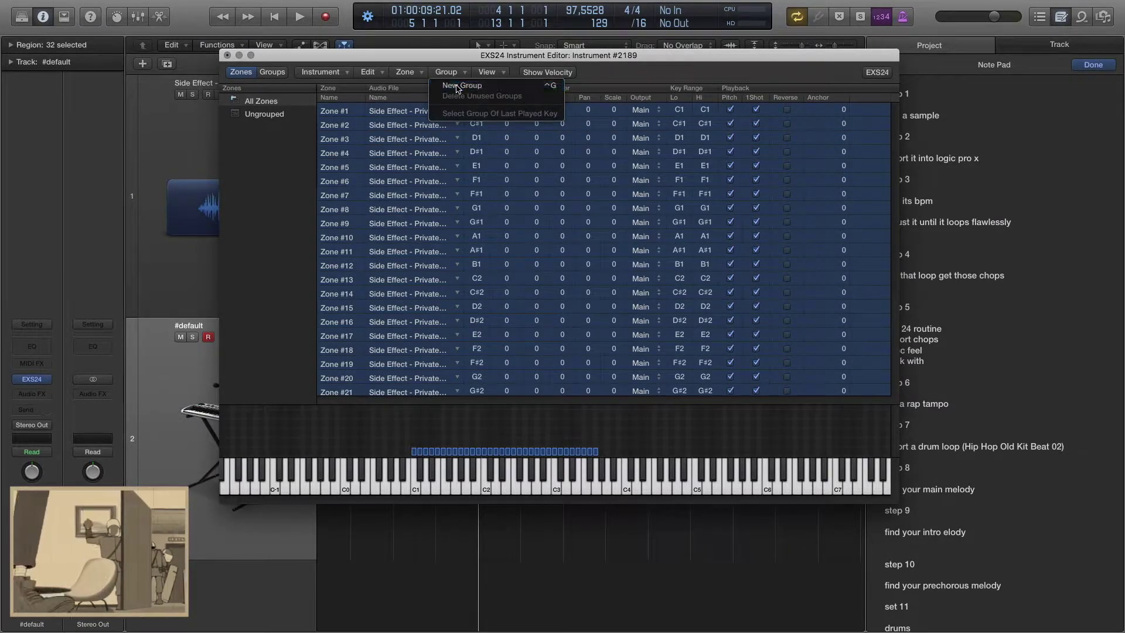
{"action": "left_click", "coordinate": [460, 86]}
{"action": "left_click_drag", "start_coordinate": [430, 139], "coordinate": [276, 133]}
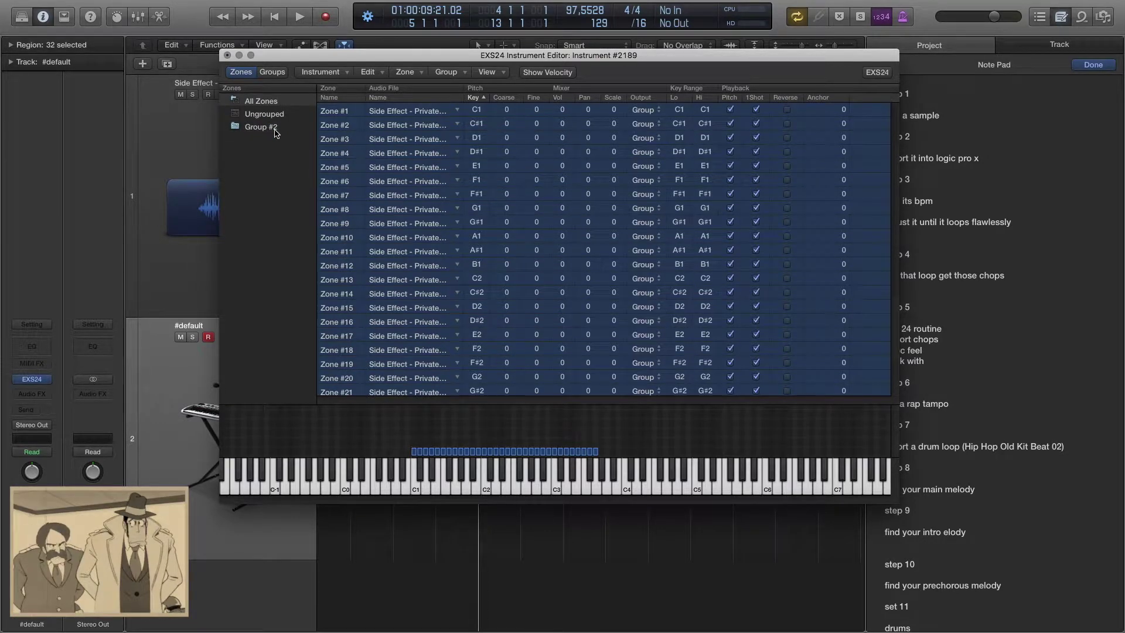
Set the polyphony of the new zone group to 1 voice.
{"action": "left_click", "coordinate": [272, 72]}
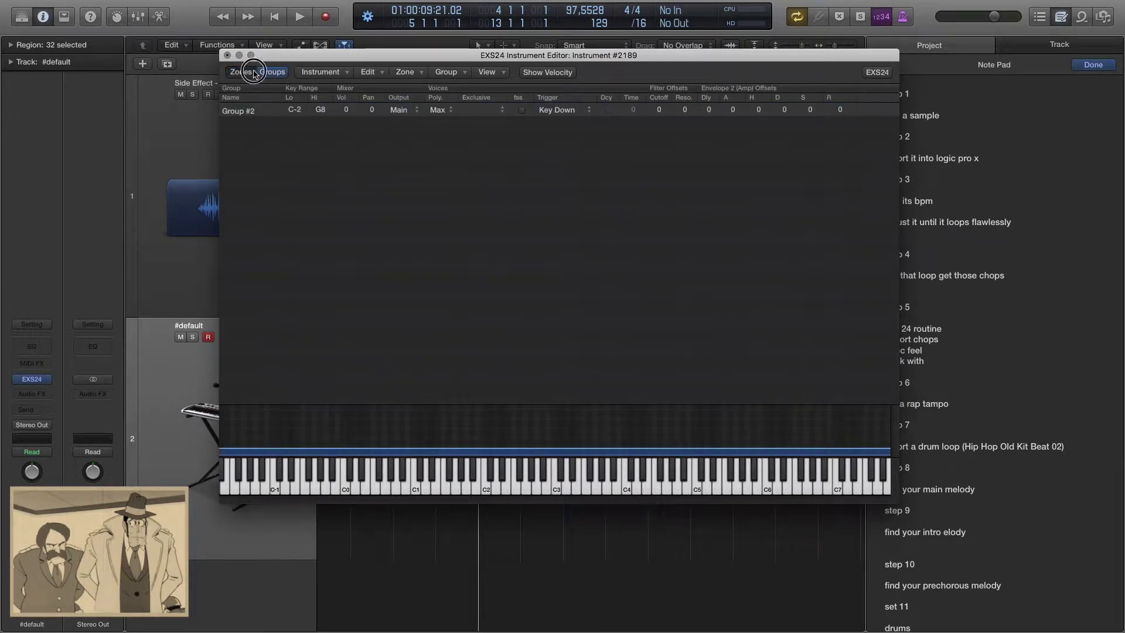
{"action": "left_click", "coordinate": [250, 72]}
{"action": "left_click", "coordinate": [273, 72]}
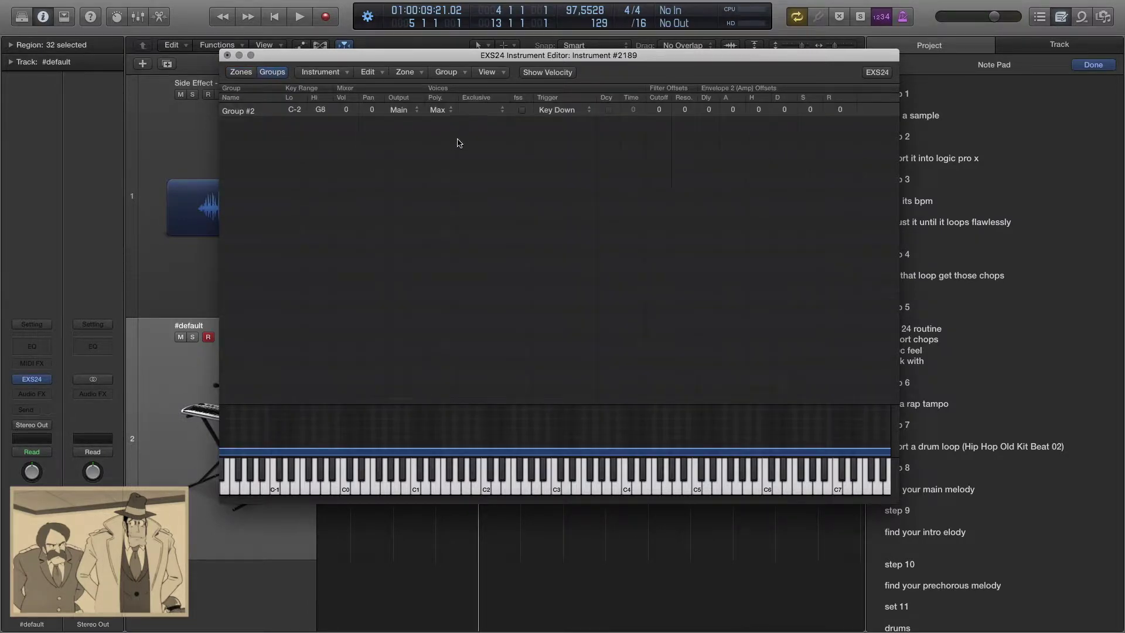
{"action": "left_click", "coordinate": [447, 113]}
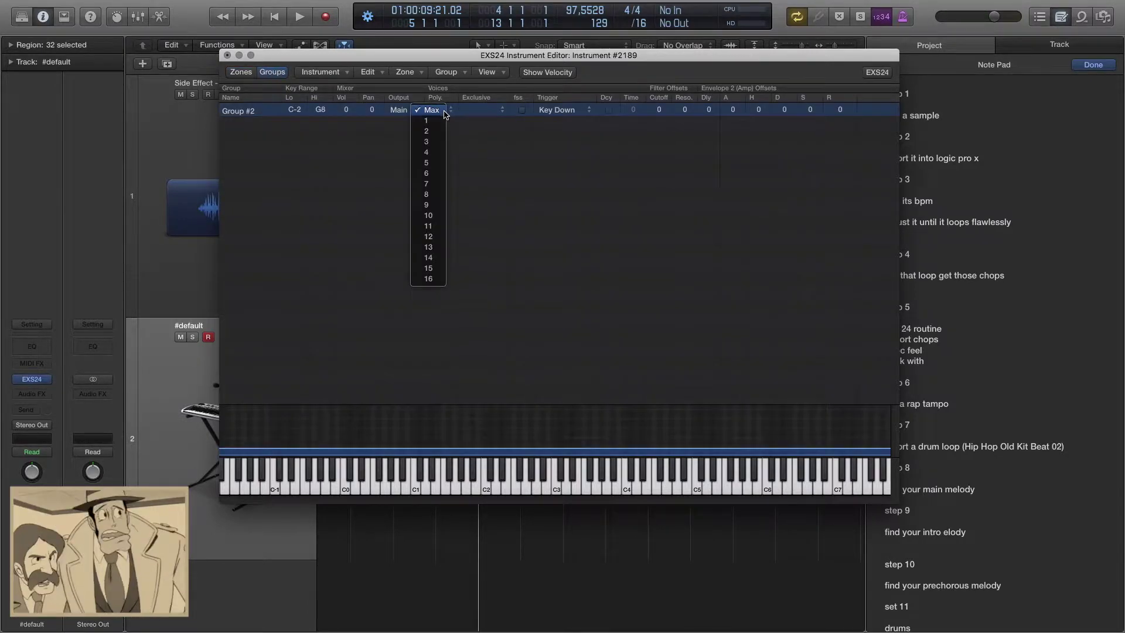
{"action": "left_click", "coordinate": [436, 123]}
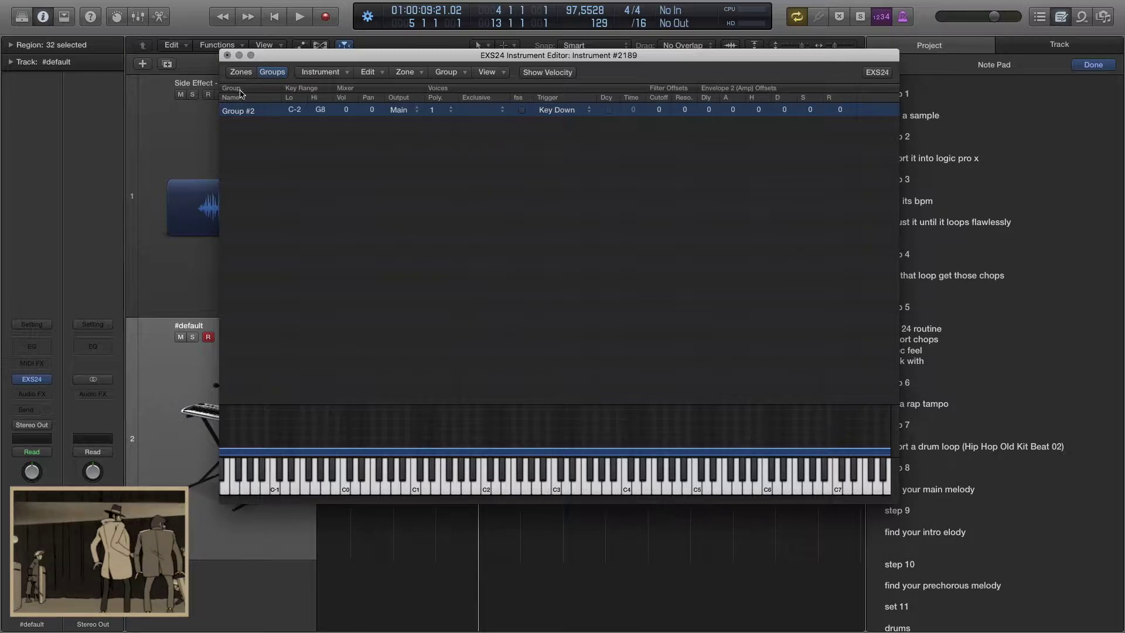
Return to the zone list and audition the chop mapped to E1 on the editor's keyboard.
{"action": "left_click", "coordinate": [241, 71]}
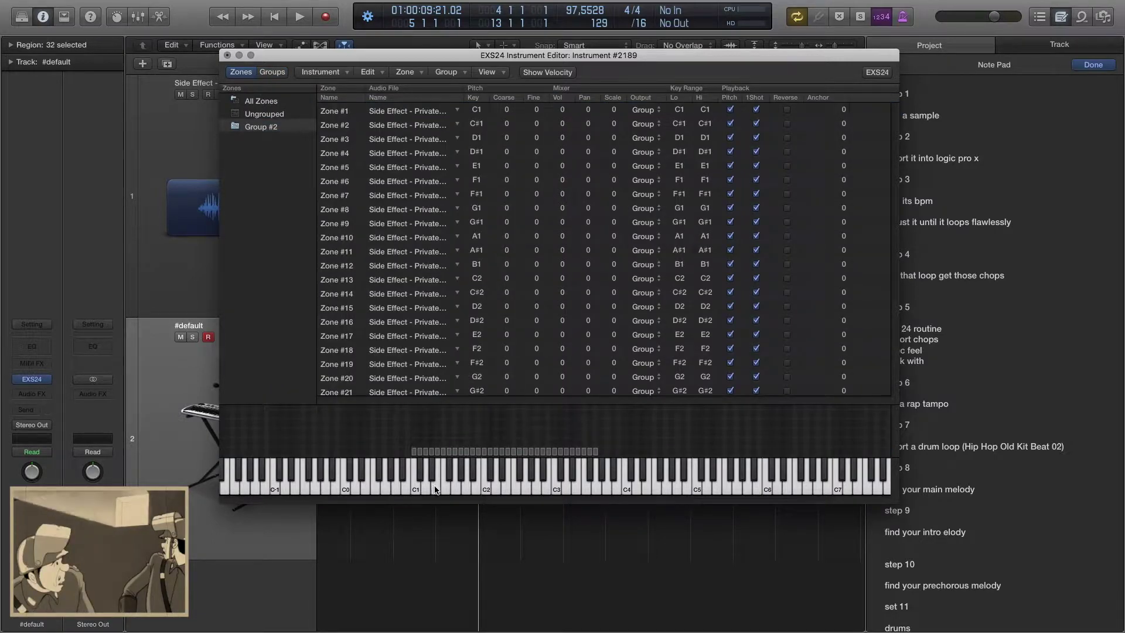
{"action": "left_click", "coordinate": [436, 490]}
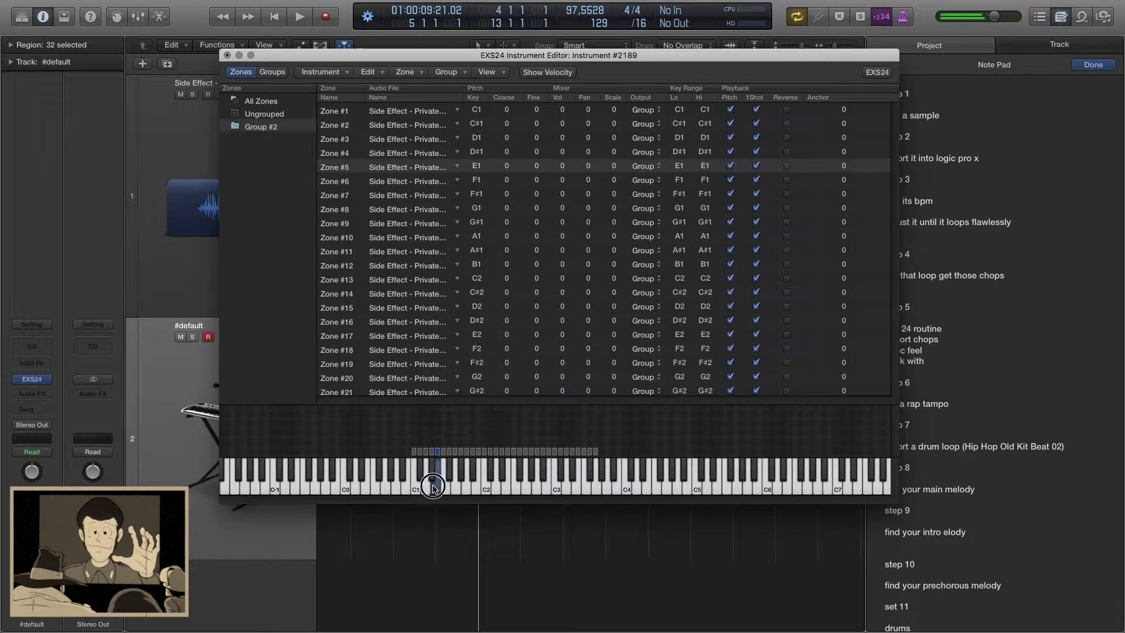
Audition the chops mapped to E1 and F1 on the instrument editor's keyboard.
{"action": "left_click", "coordinate": [435, 487]}
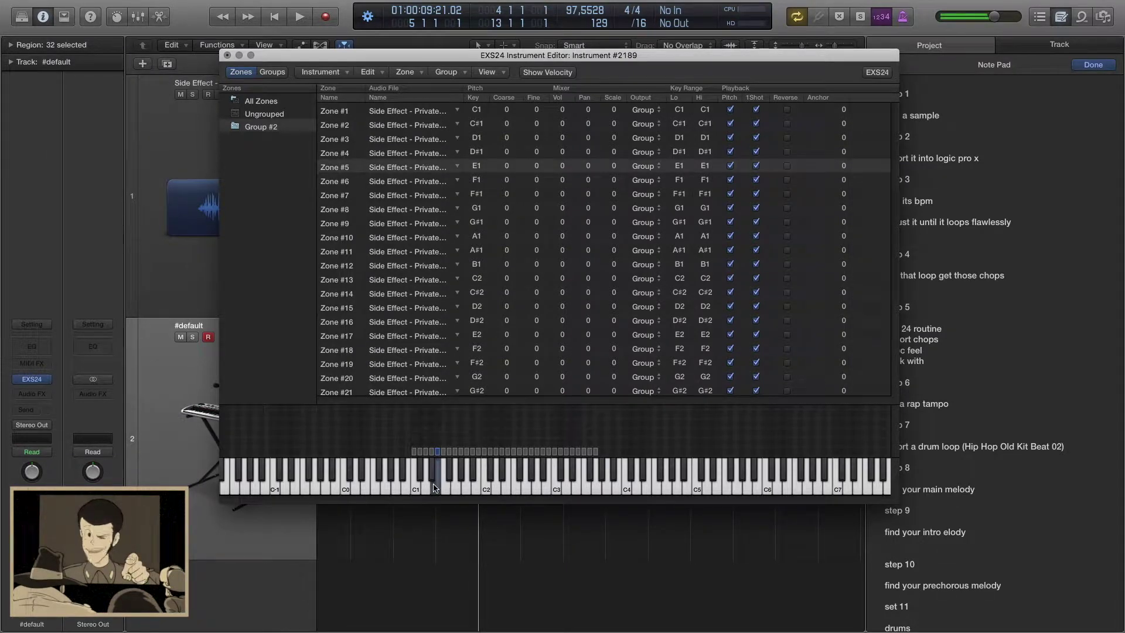
{"action": "left_click", "coordinate": [442, 484]}
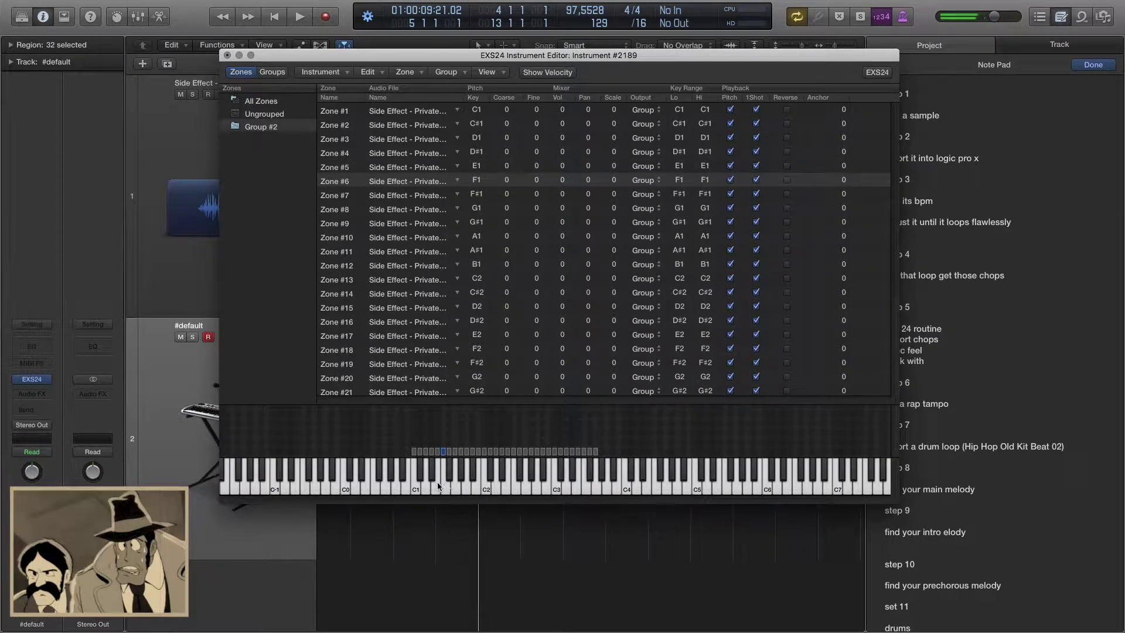
{"action": "left_click", "coordinate": [436, 486]}
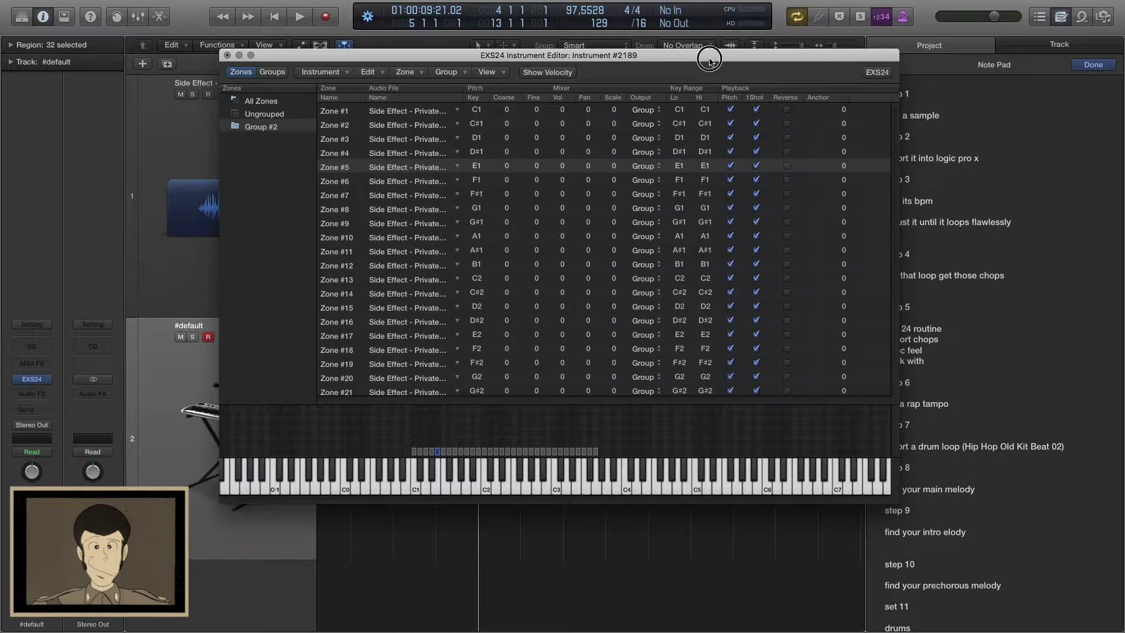
Set the coarse tuning of all zones in Instrument #2189 to -4.
{"action": "left_click_drag", "start_coordinate": [713, 55], "coordinate": [653, 34]}
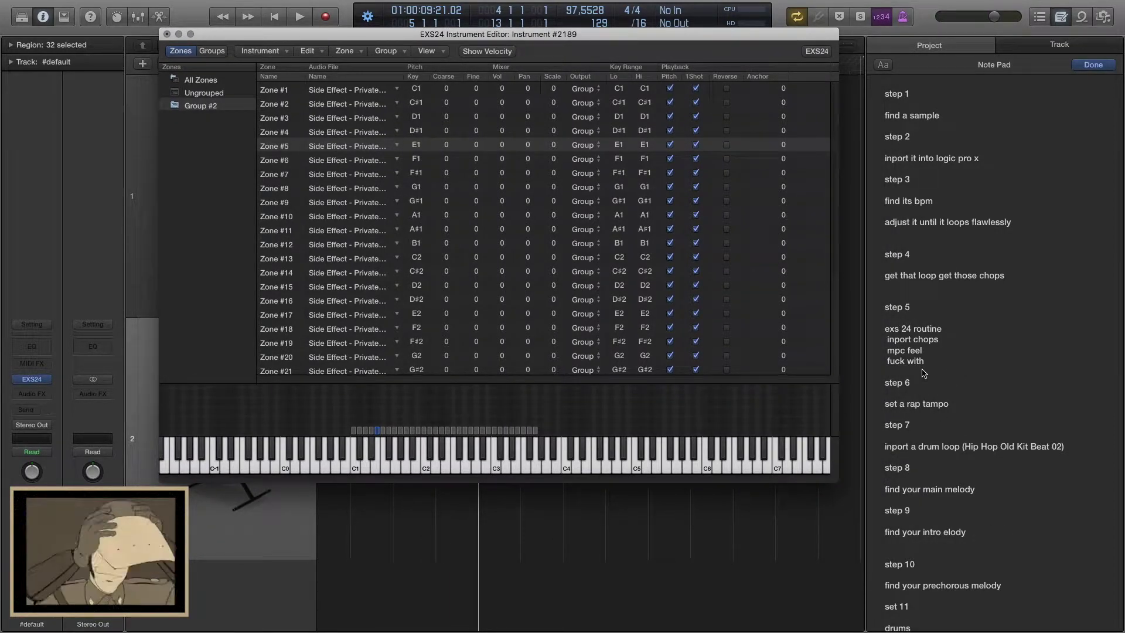
{"action": "left_click", "coordinate": [426, 88]}
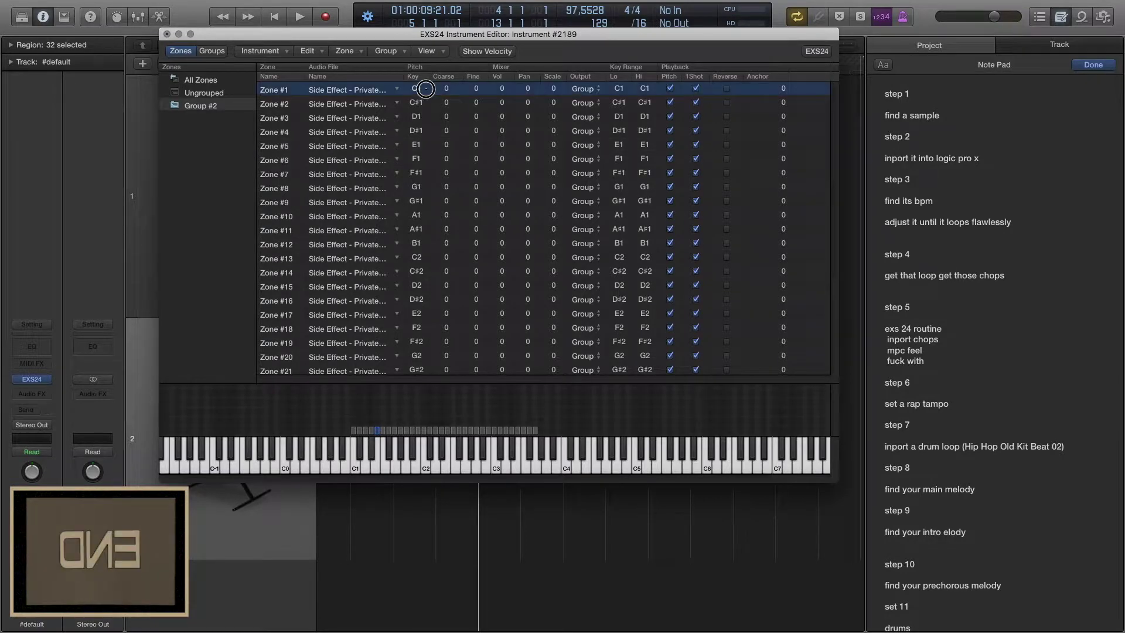
{"action": "key", "text": "super+a"}
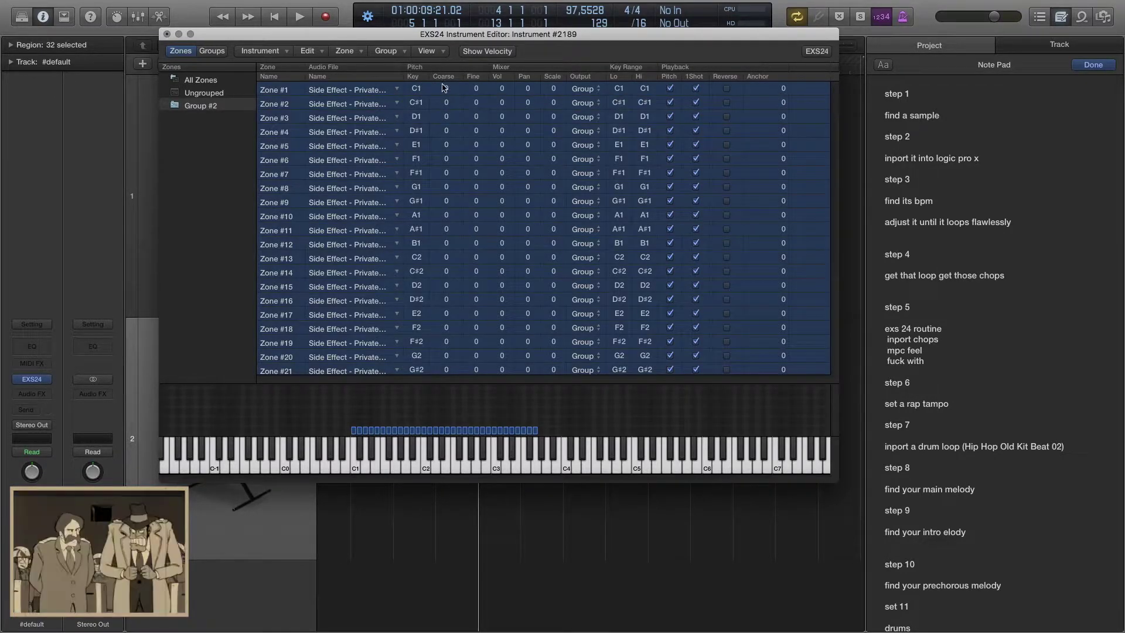
{"action": "left_click", "coordinate": [445, 88]}
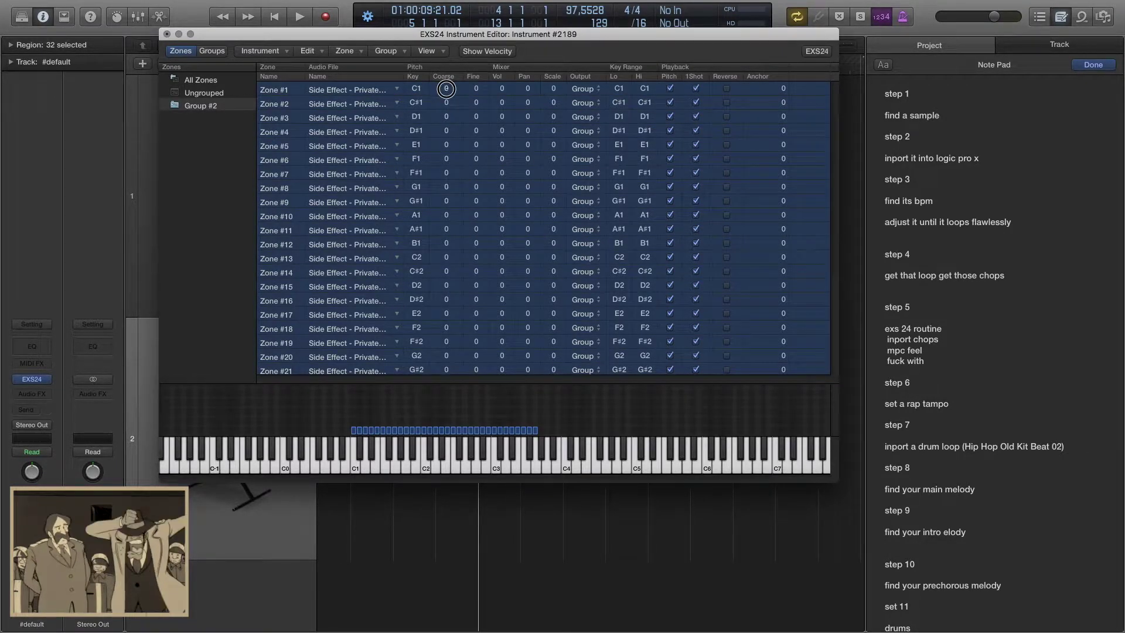
{"action": "left_click_drag", "start_coordinate": [446, 89], "coordinate": [451, 90]}
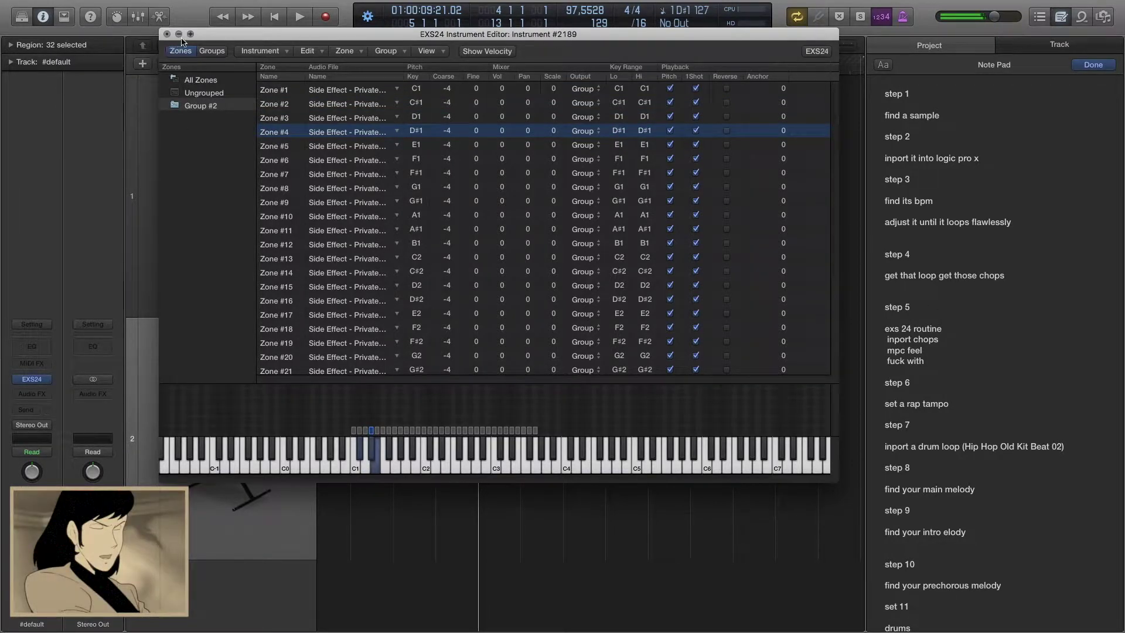
{"action": "left_click", "coordinate": [250, 54]}
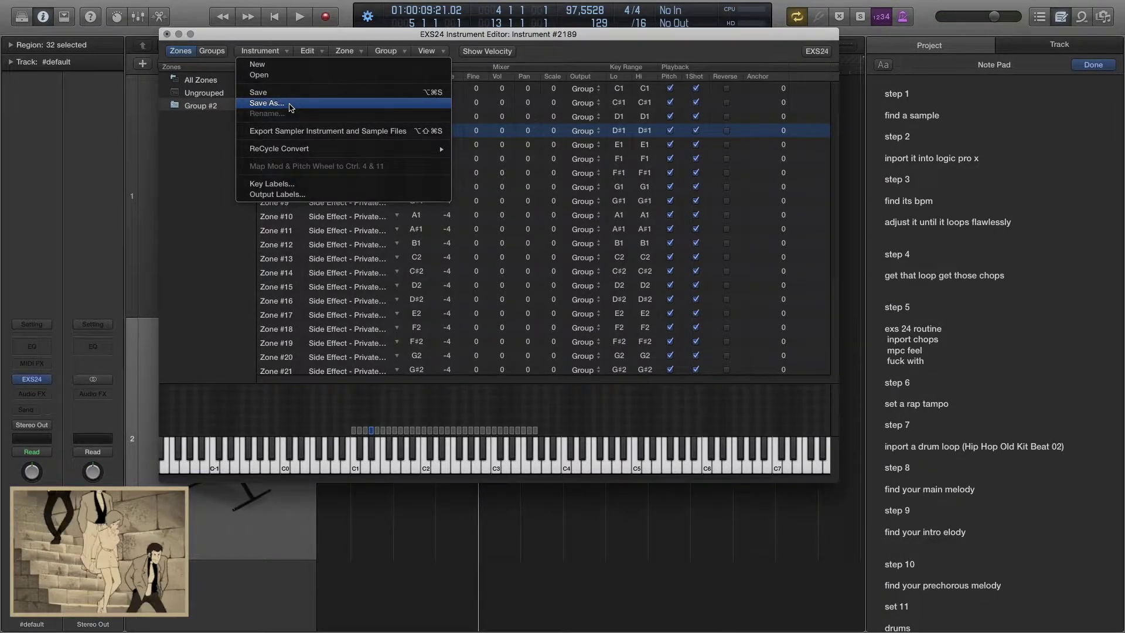
{"action": "left_click", "coordinate": [292, 107]}
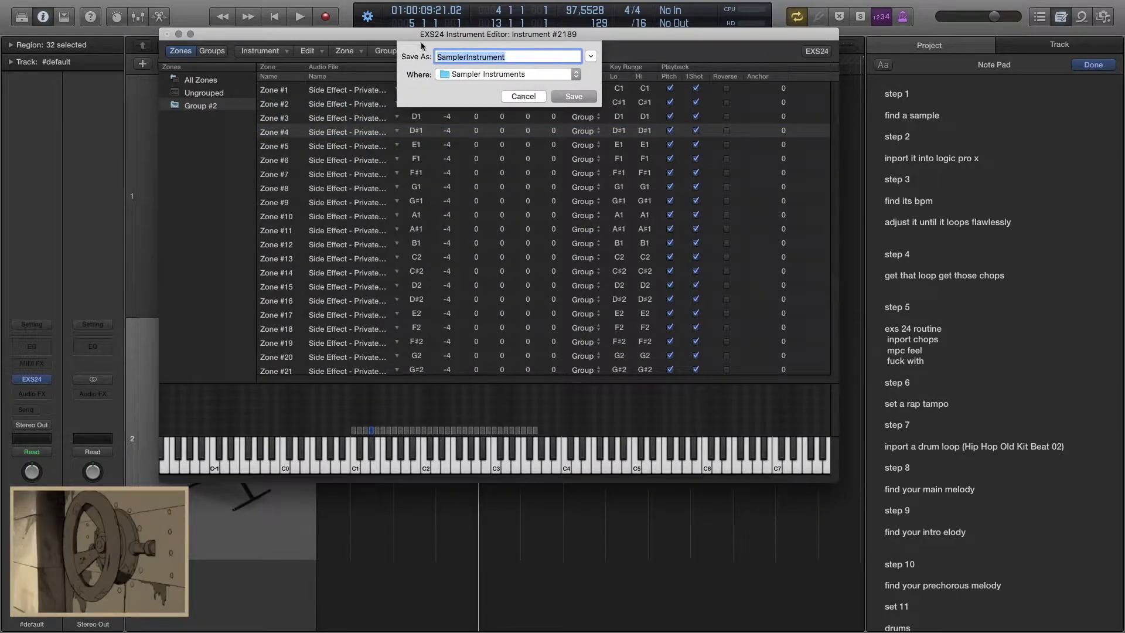
{"action": "left_click", "coordinate": [527, 97]}
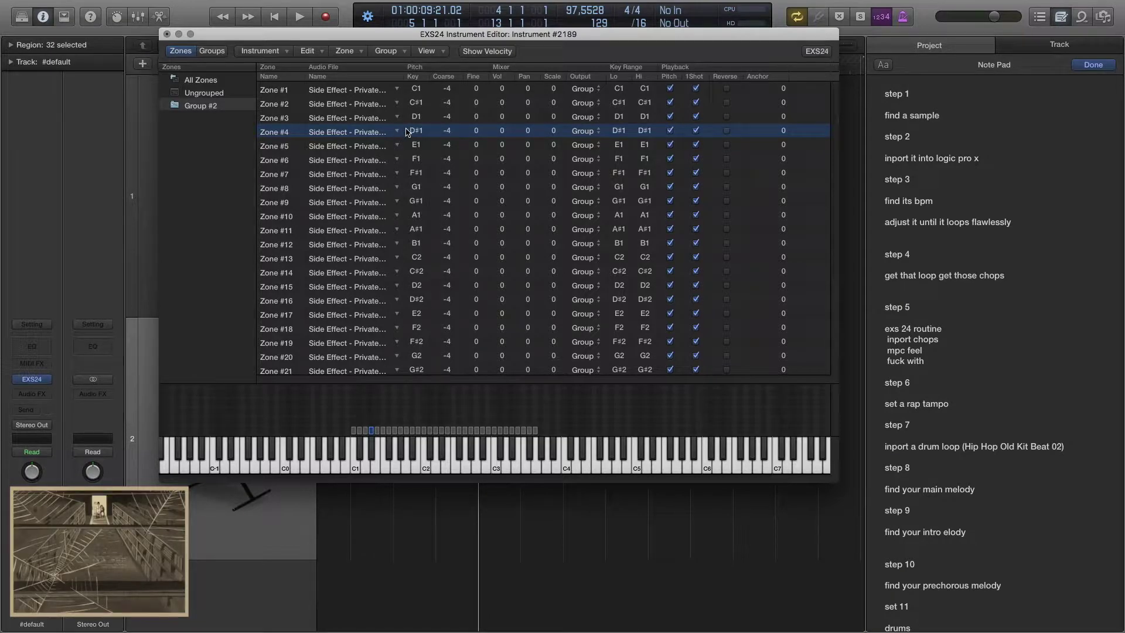
Close the instrument editor without saving and create one new software instrument track with the EXS24 sampler on it.
{"action": "left_click", "coordinate": [166, 35]}
{"action": "left_click", "coordinate": [524, 102]}
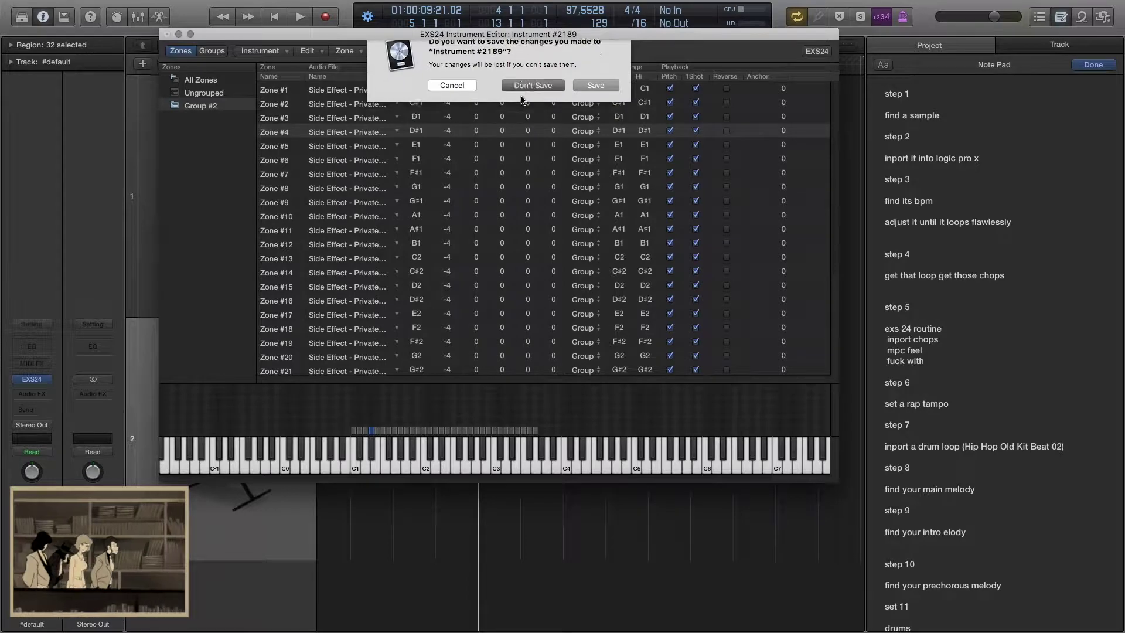
{"action": "left_click", "coordinate": [143, 63]}
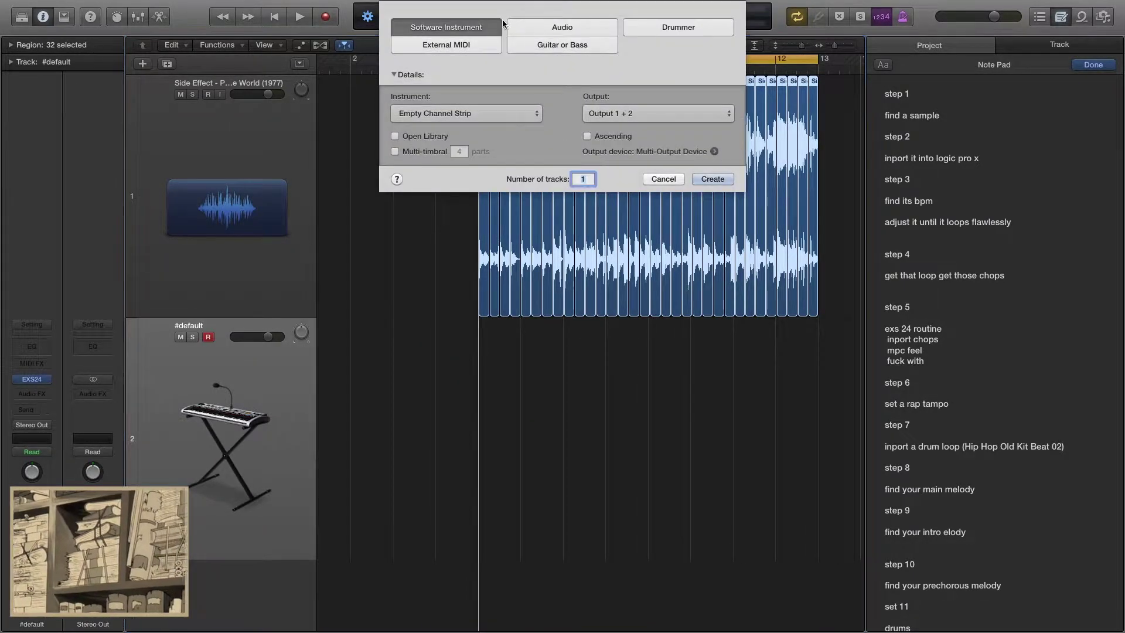
{"action": "left_click", "coordinate": [708, 179]}
{"action": "left_click", "coordinate": [32, 379]}
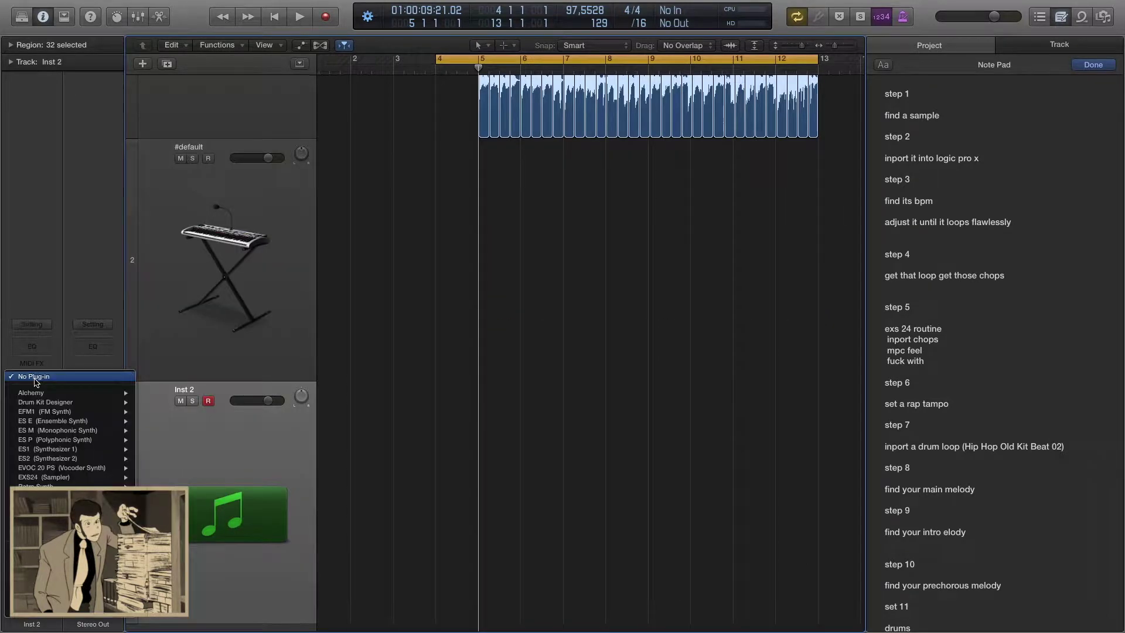
{"action": "left_click", "coordinate": [66, 477]}
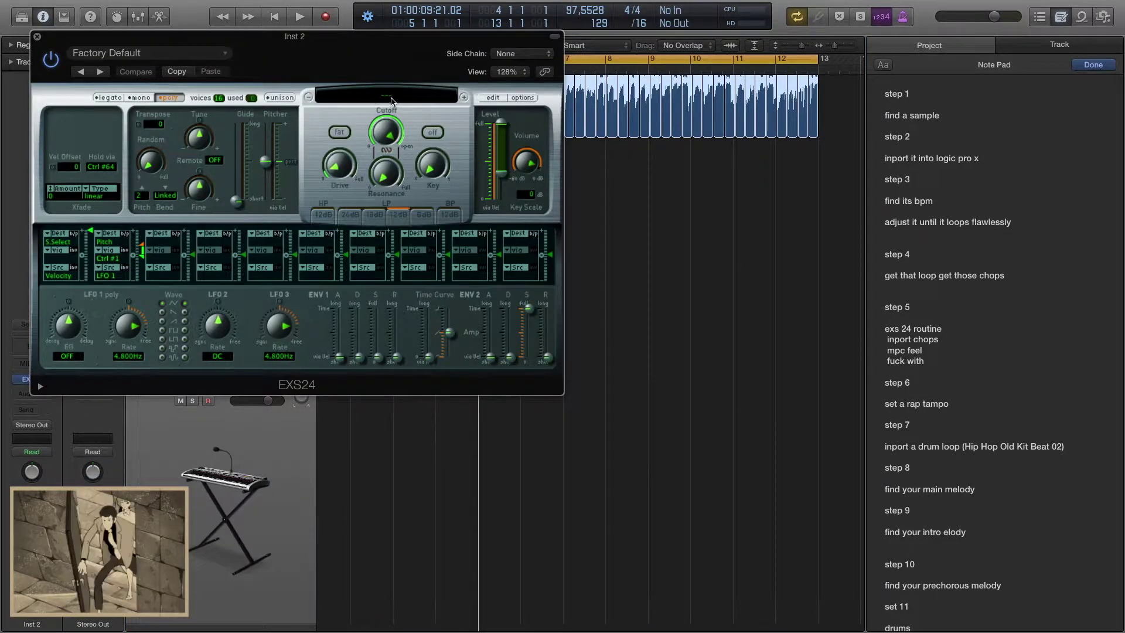
Load the Friday Hip Hop Sampled Instrumentals instrument into the EXS24 and open its instrument editor.
{"action": "left_click", "coordinate": [392, 97]}
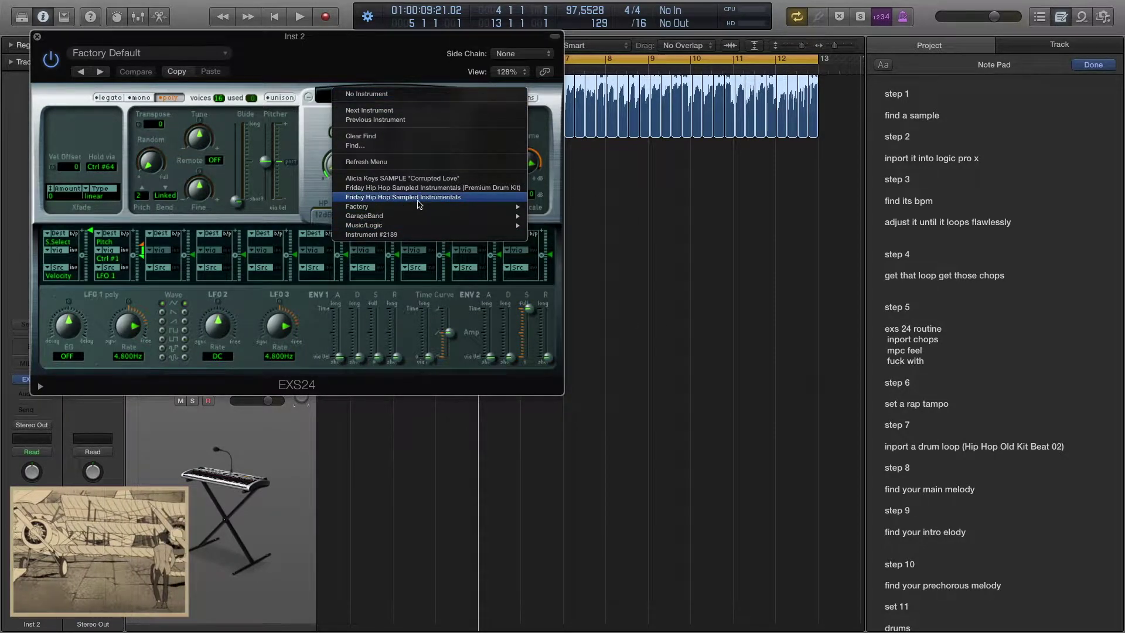
{"action": "left_click", "coordinate": [430, 199]}
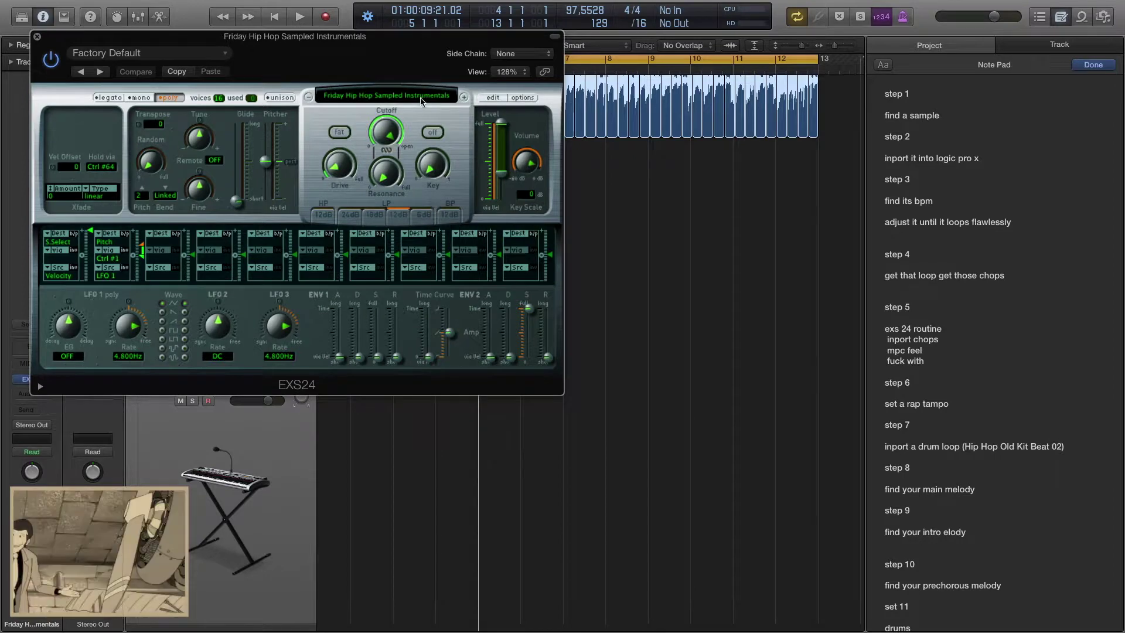
{"action": "left_click", "coordinate": [490, 98]}
{"action": "left_click_drag", "start_coordinate": [349, 162], "coordinate": [516, 103]}
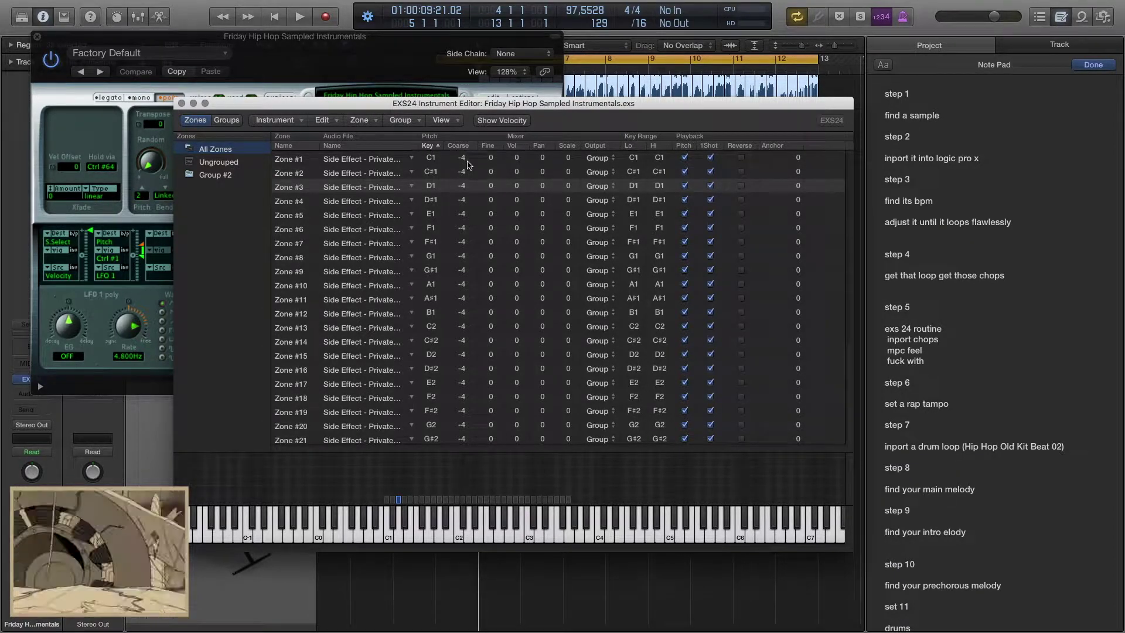
Lower the coarse tuning of all zones to -10, set it back to -4 and close the instrument editor.
{"action": "left_click_drag", "start_coordinate": [467, 161], "coordinate": [467, 174]}
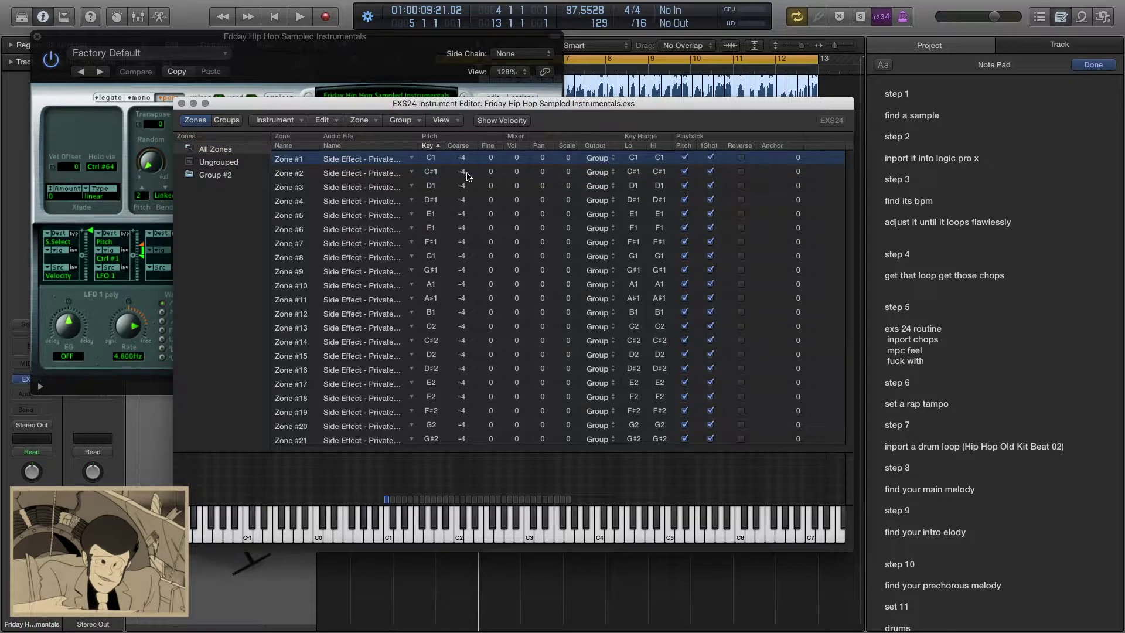
{"action": "key", "text": "super+a"}
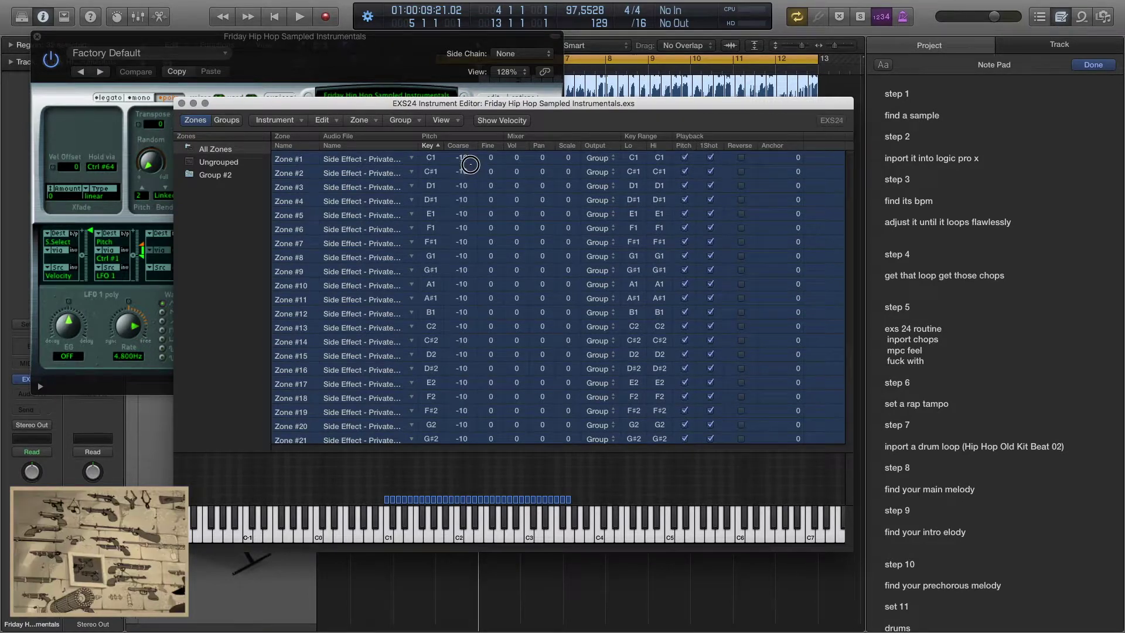
{"action": "left_click_drag", "start_coordinate": [466, 157], "coordinate": [466, 152]}
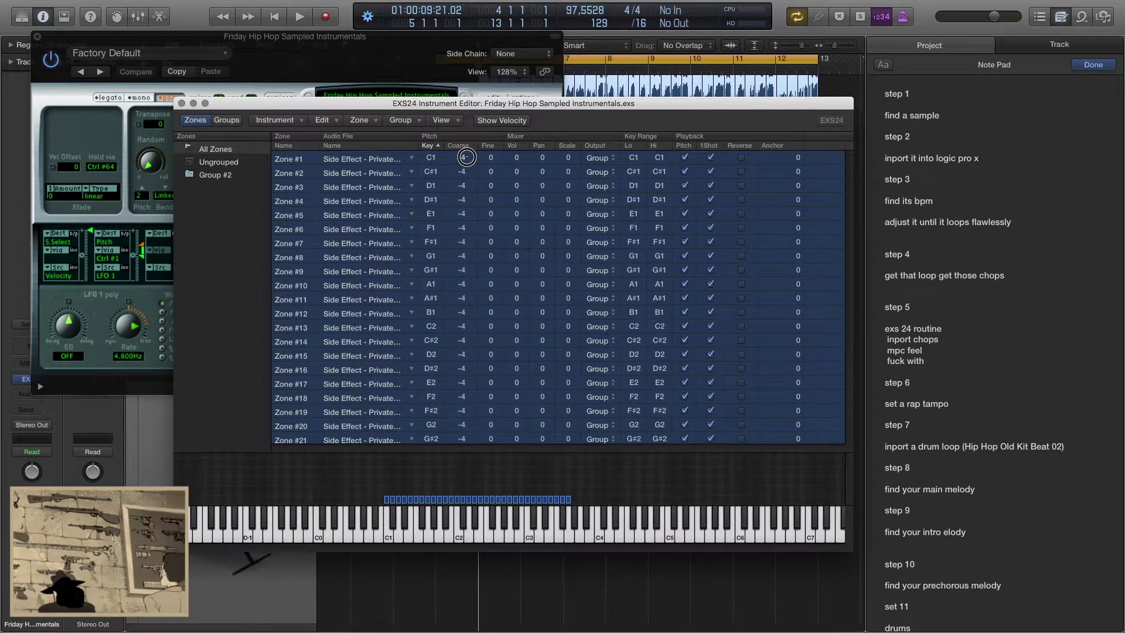
{"action": "left_click", "coordinate": [181, 103]}
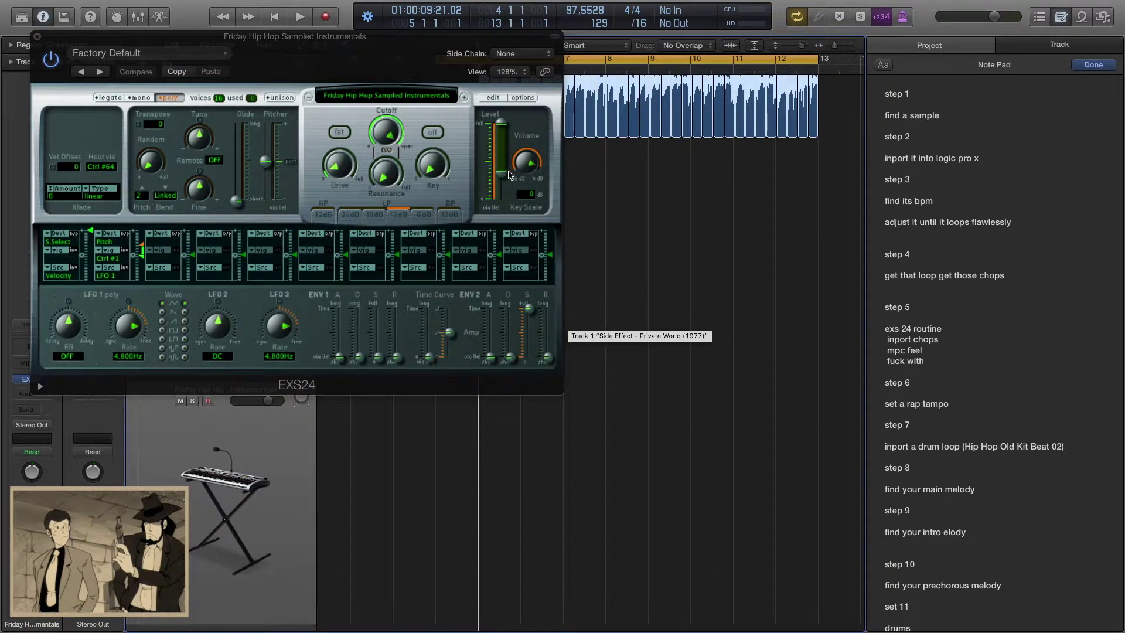
Raise the lower velocity handle of the EXS24 level slider near its maximum and slightly increase the ENV 2 attack.
{"action": "left_click_drag", "start_coordinate": [508, 174], "coordinate": [523, 162]}
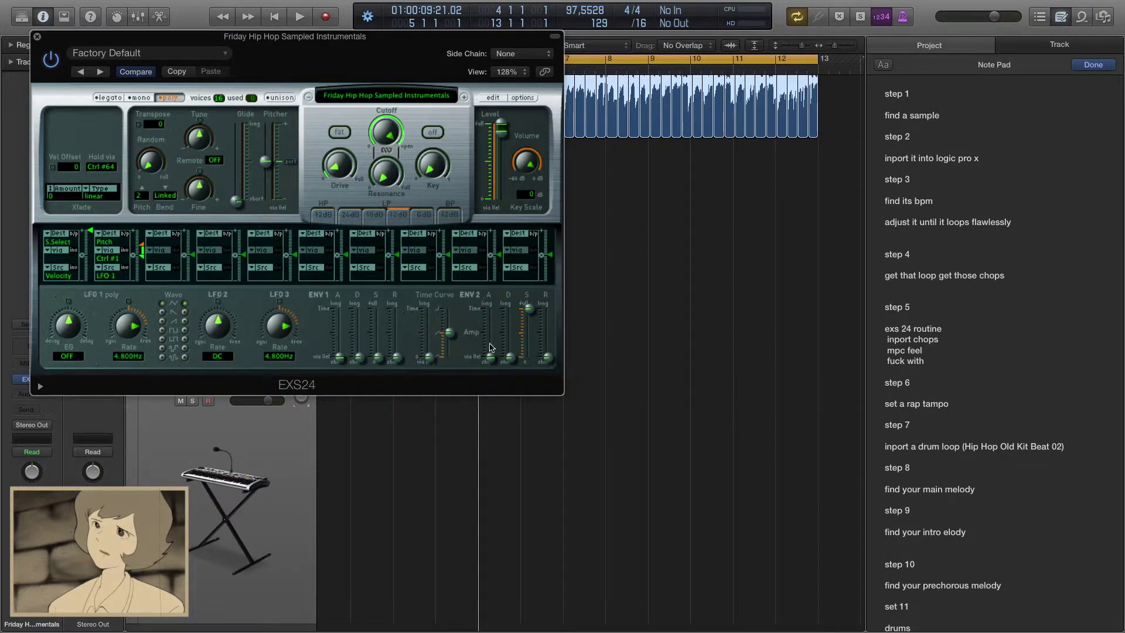
{"action": "left_click", "coordinate": [492, 361]}
{"action": "left_click_drag", "start_coordinate": [491, 361], "coordinate": [490, 352]}
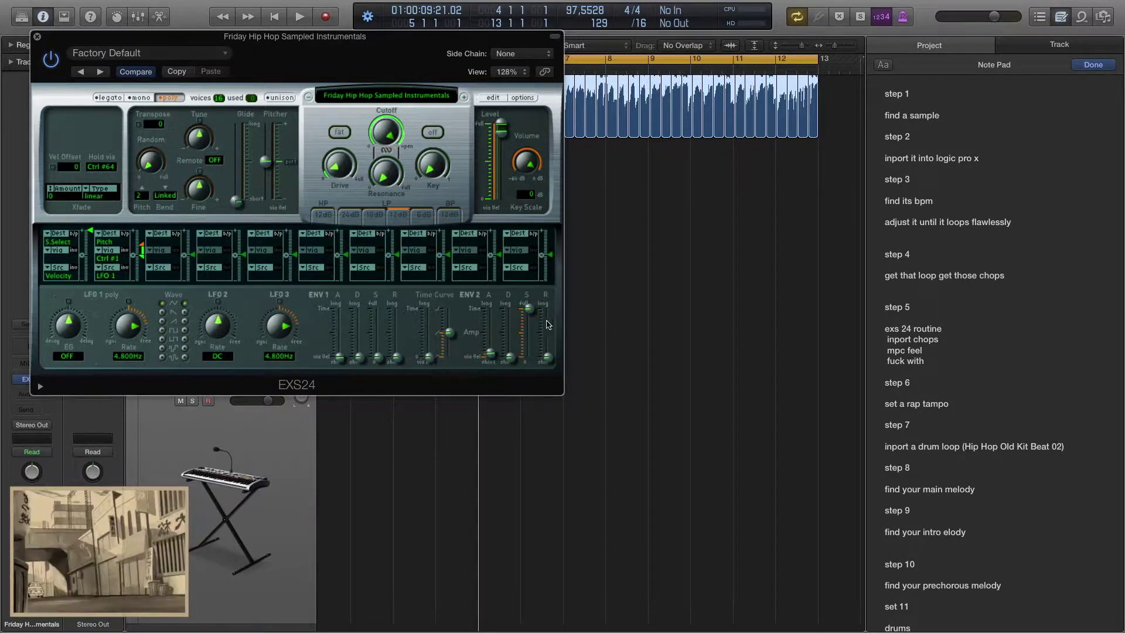
{"action": "left_click", "coordinate": [37, 37]}
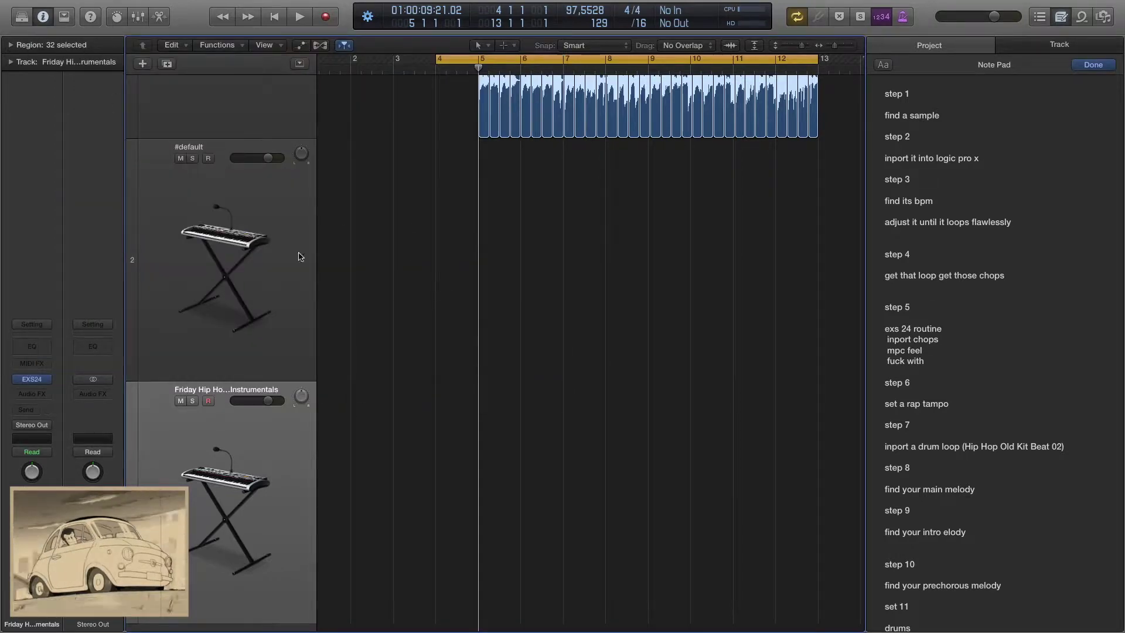
Delete the old #default sampler track.
{"action": "left_click", "coordinate": [209, 288]}
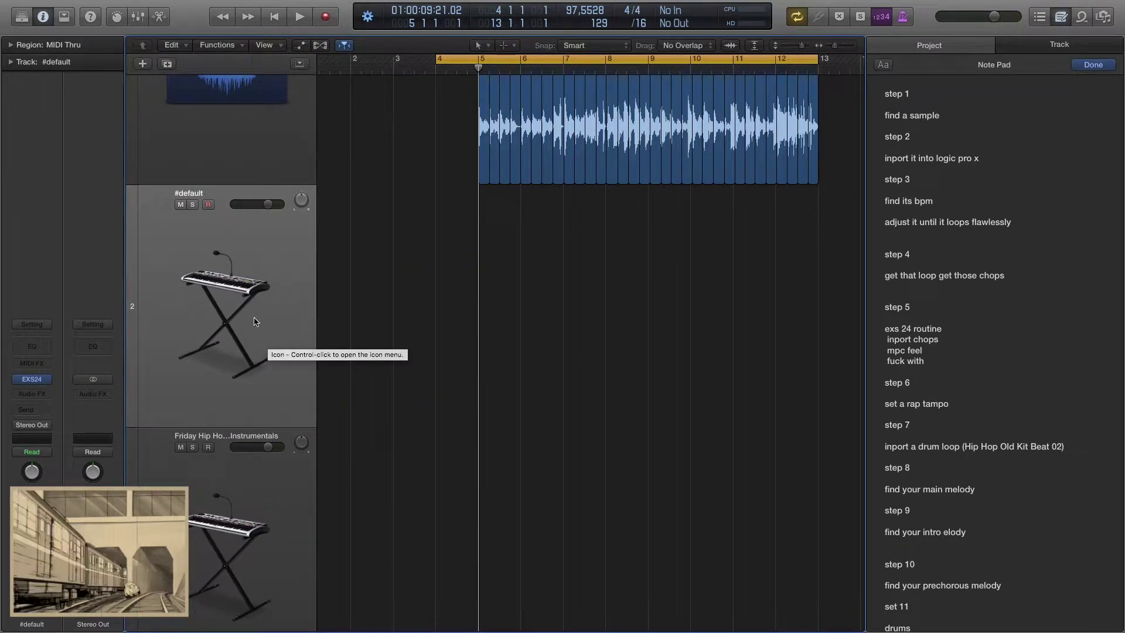
{"action": "key", "text": "super+BackSpace"}
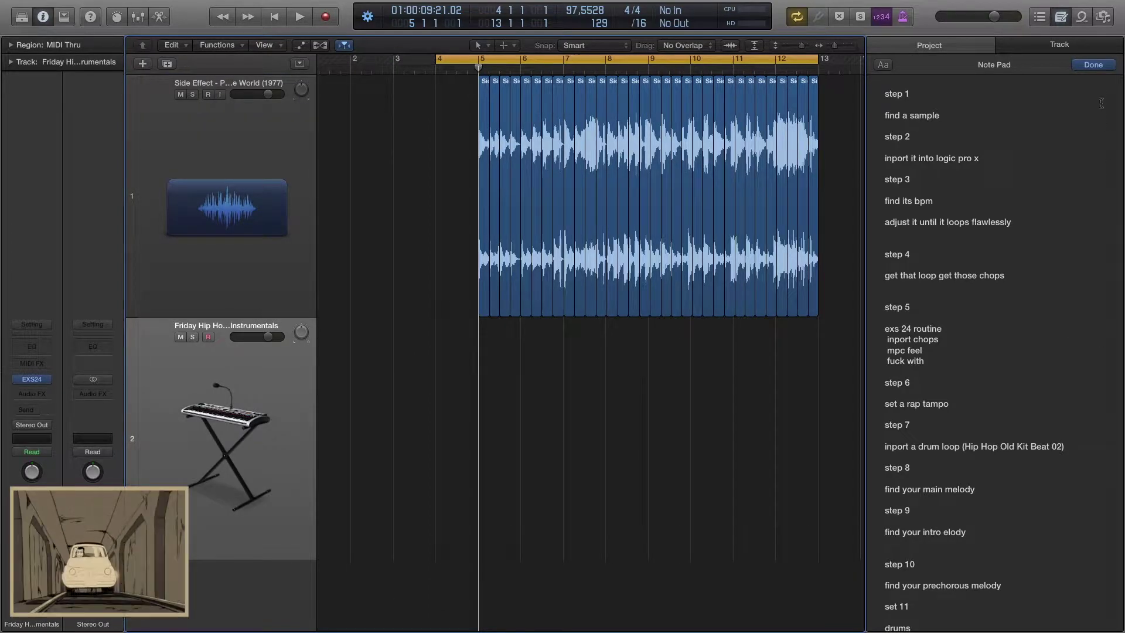
Highlight the step 6 entry about setting a rap tempo in the project notes.
{"action": "left_click", "coordinate": [1093, 68]}
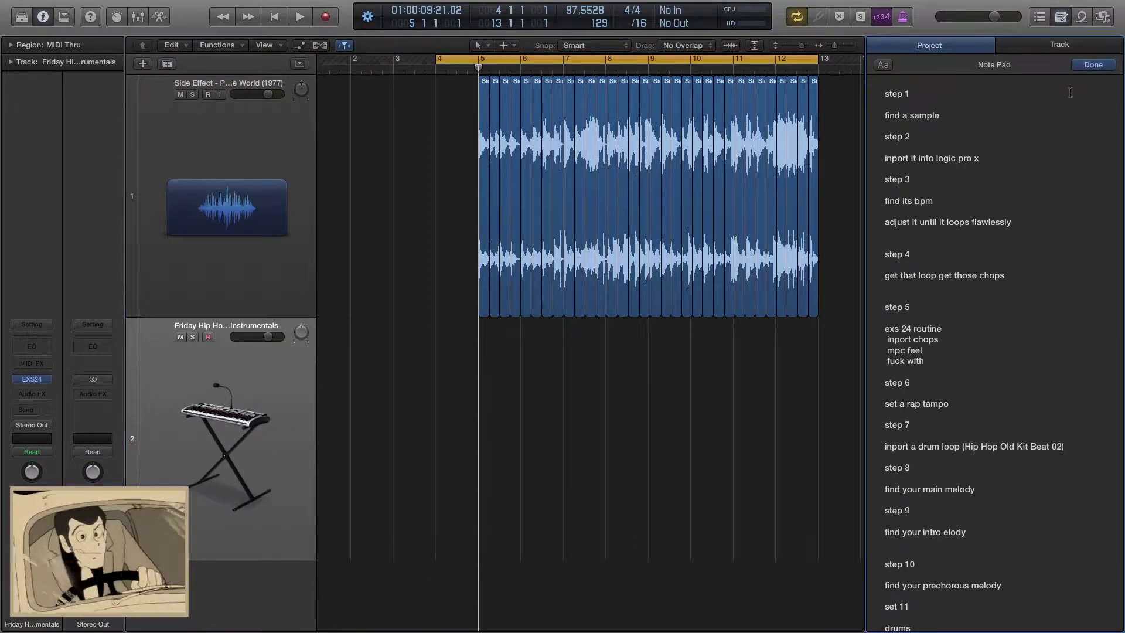
{"action": "scroll", "coordinate": [976, 414], "scroll_direction": "down", "scroll_amount": 1}
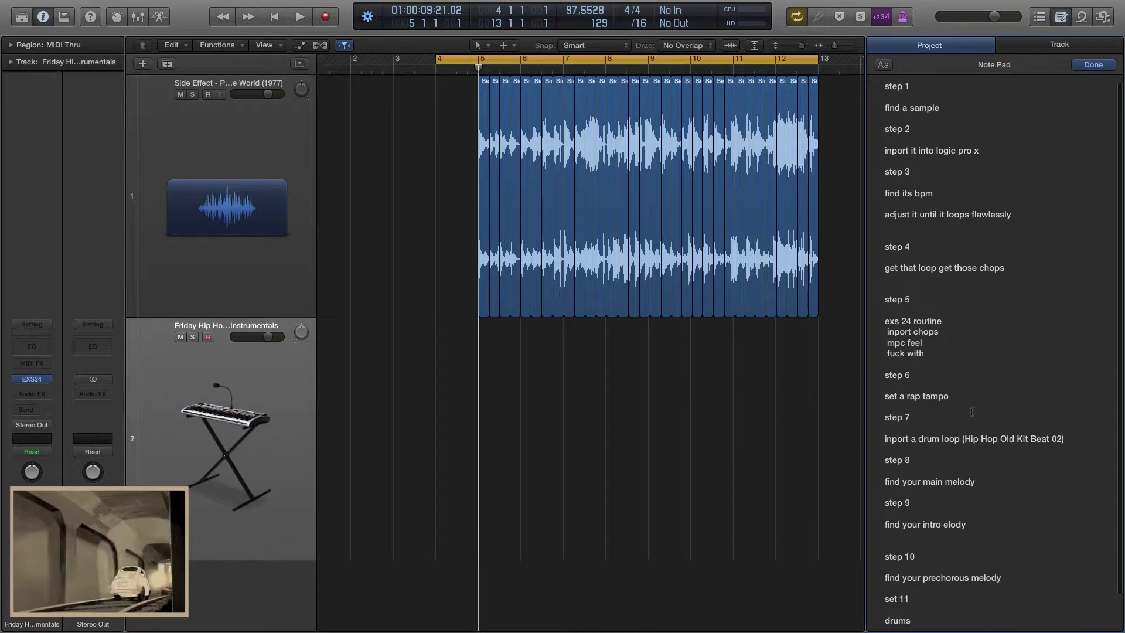
{"action": "left_click_drag", "start_coordinate": [949, 396], "coordinate": [889, 378]}
{"action": "left_click_drag", "start_coordinate": [990, 408], "coordinate": [876, 370]}
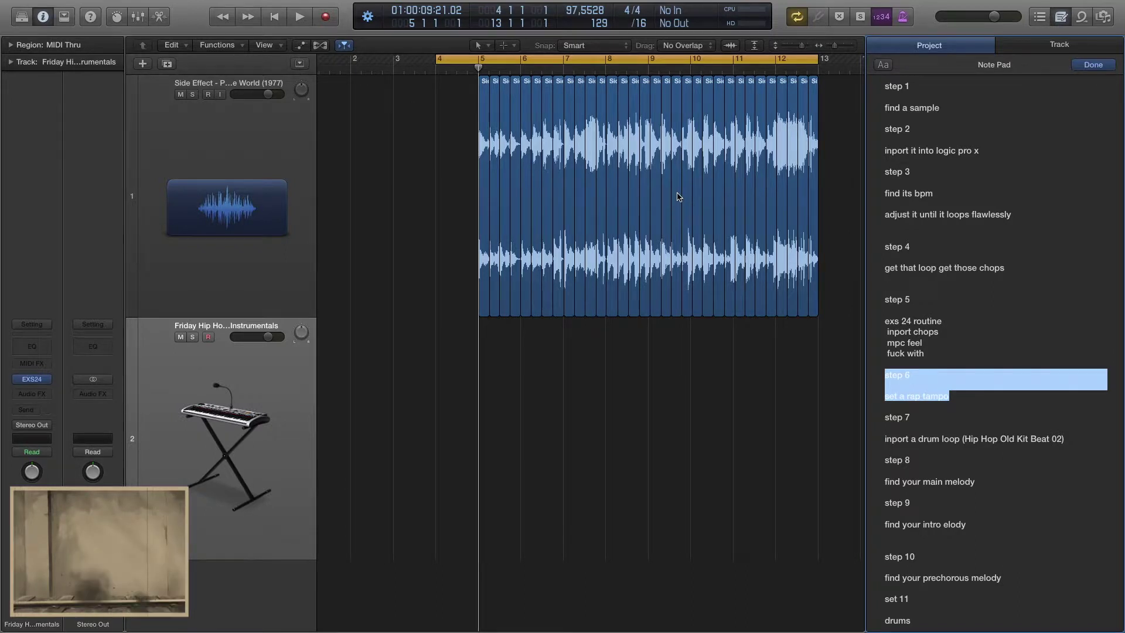
{"action": "left_click_drag", "start_coordinate": [954, 395], "coordinate": [889, 374]}
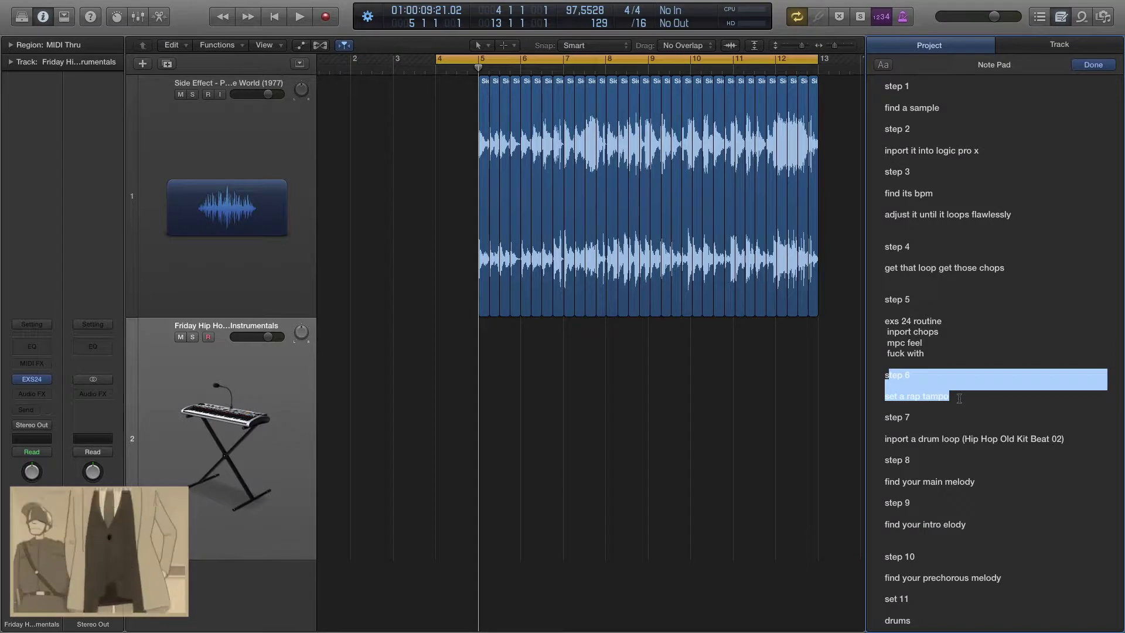
Set the project tempo to 91 BPM.
{"action": "double_click", "coordinate": [585, 12]}
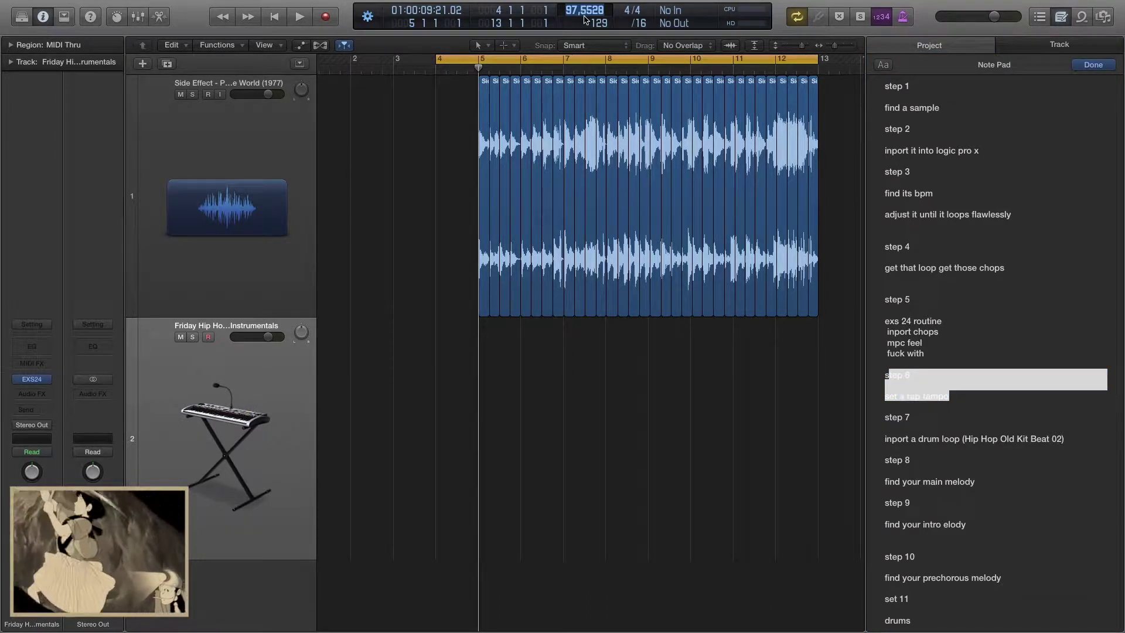
{"action": "type", "text": "91"}
{"action": "key", "text": "Return"}
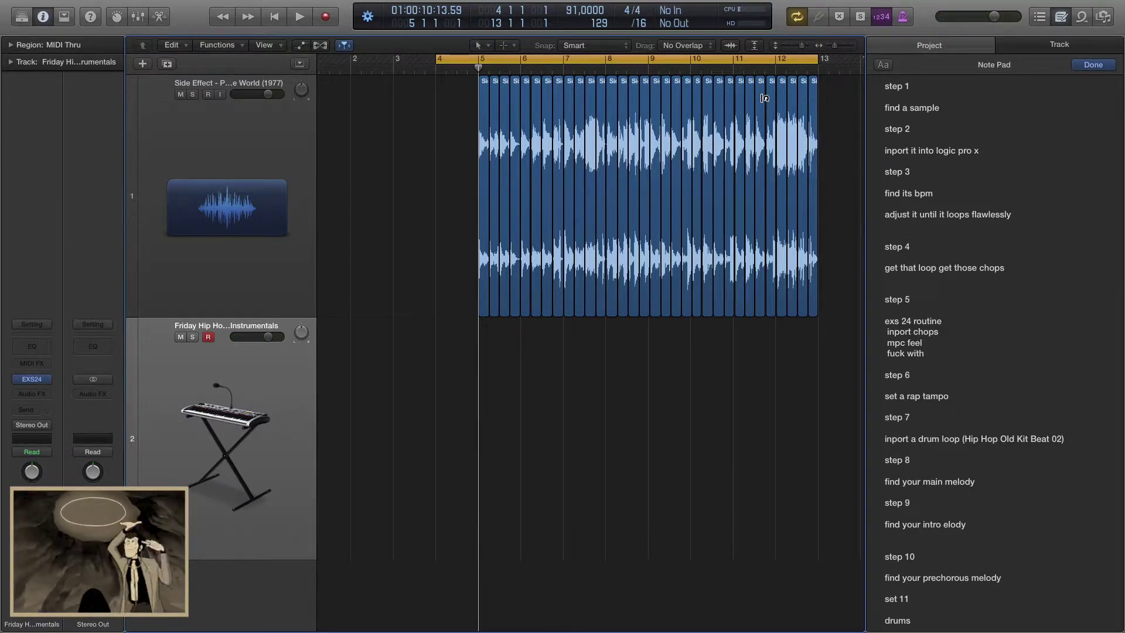
Move the start of the cycle range to bar 5 and start recording the chops on the sampler track.
{"action": "key", "text": "space"}
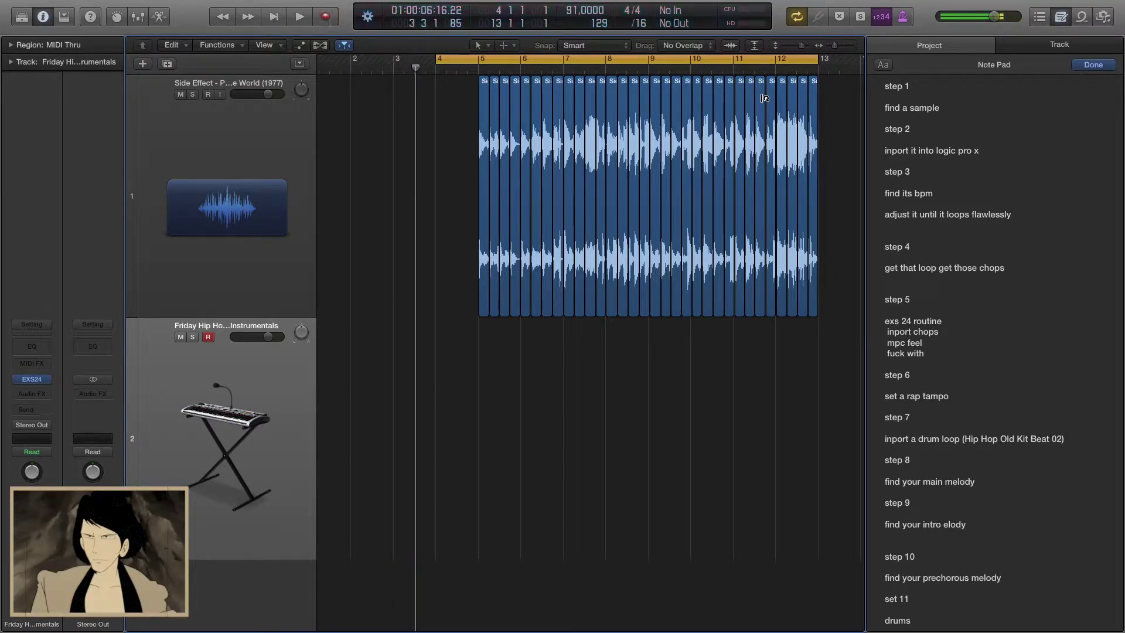
{"action": "left_click_drag", "start_coordinate": [438, 59], "coordinate": [481, 59]}
{"action": "key", "text": "space"}
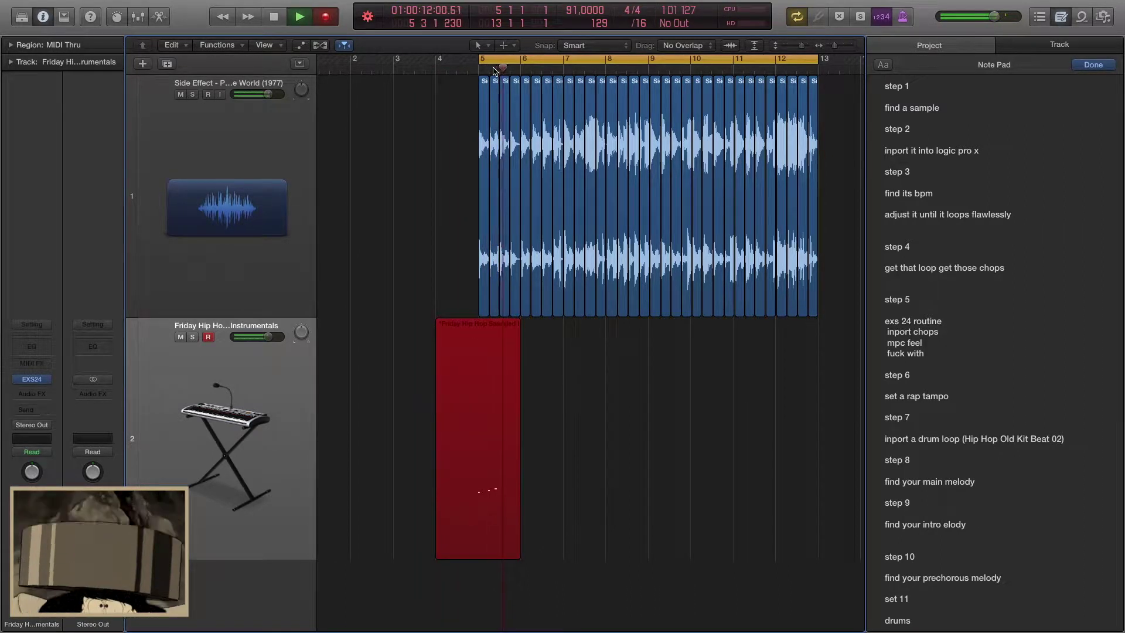
Delete the first take and record a new chop melody over bars 5 and 6 with the original sample track muted.
{"action": "key", "text": "space"}
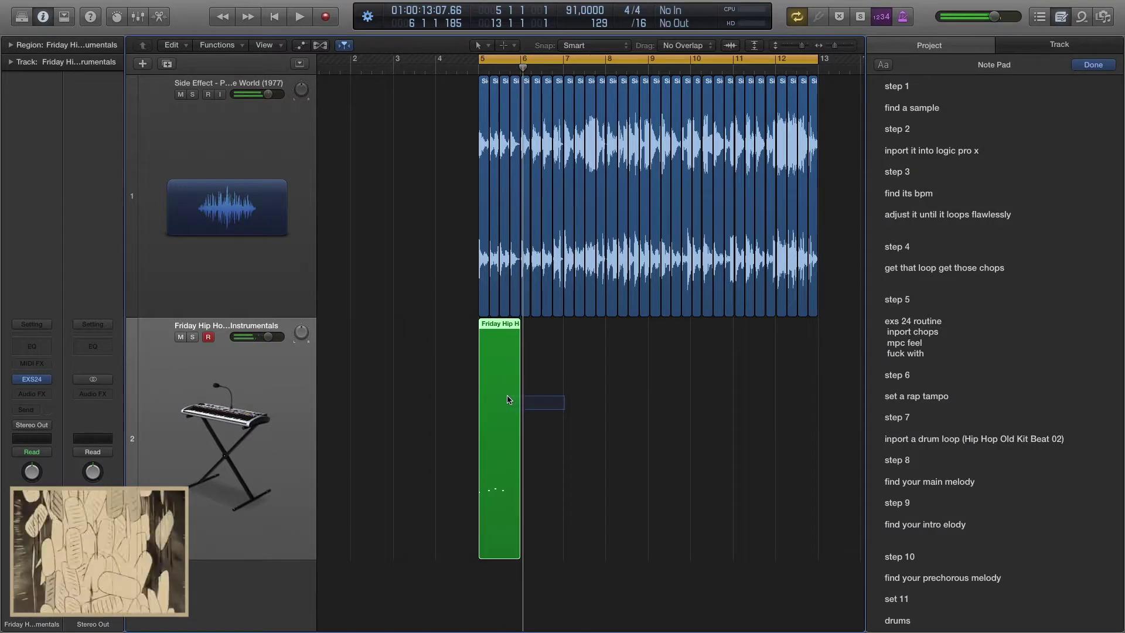
{"action": "key", "text": "Delete"}
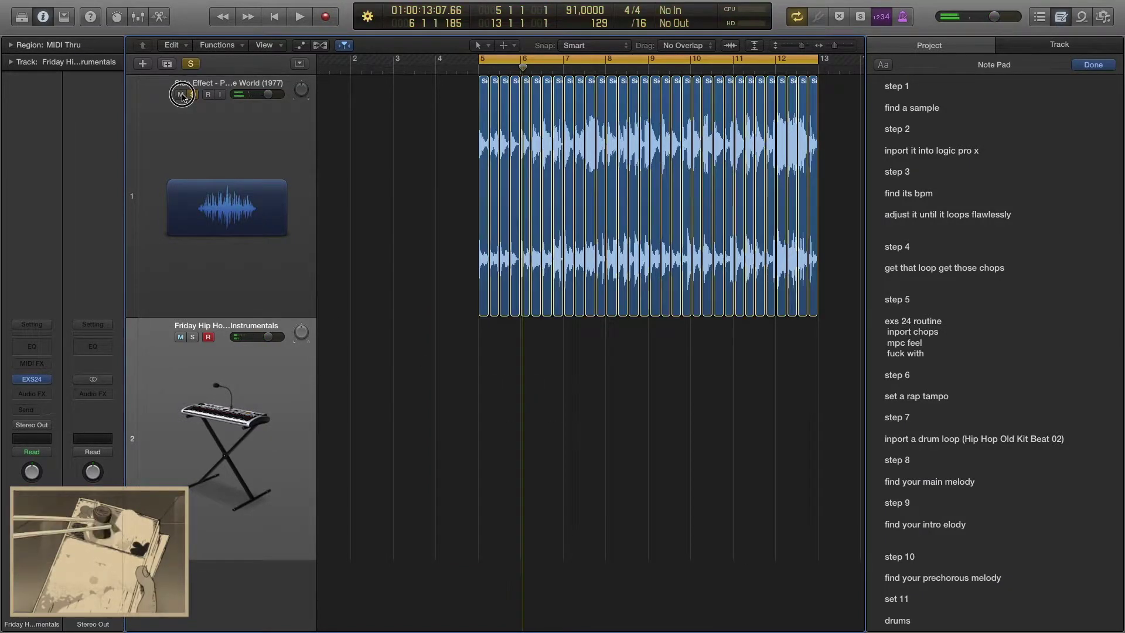
{"action": "left_click", "coordinate": [185, 95]}
{"action": "key", "text": "space"}
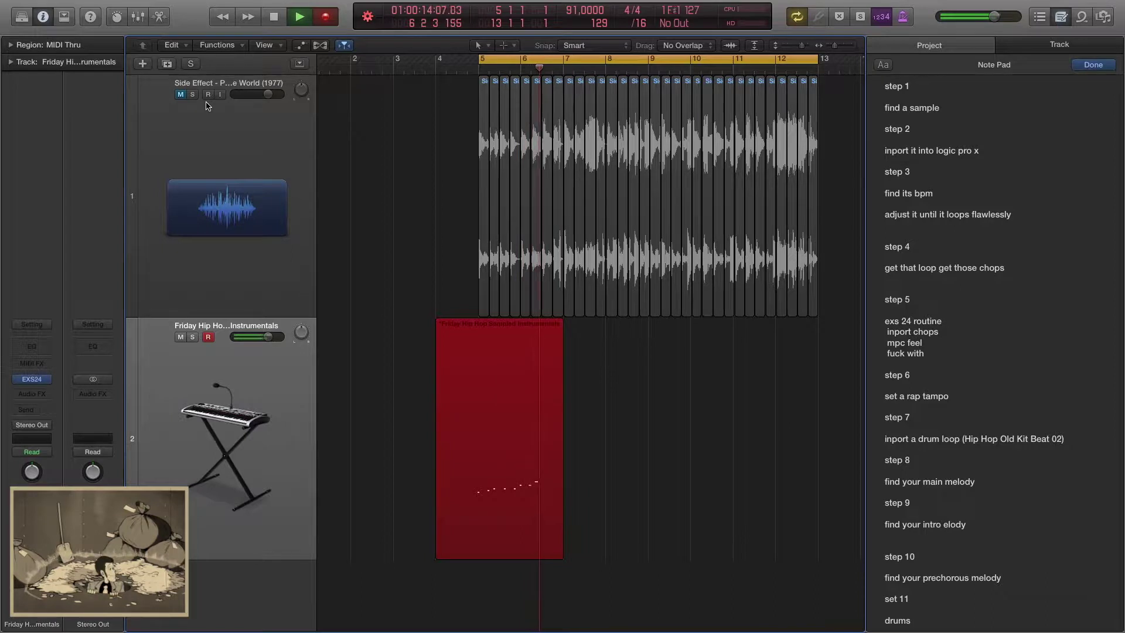
{"action": "key", "text": "space"}
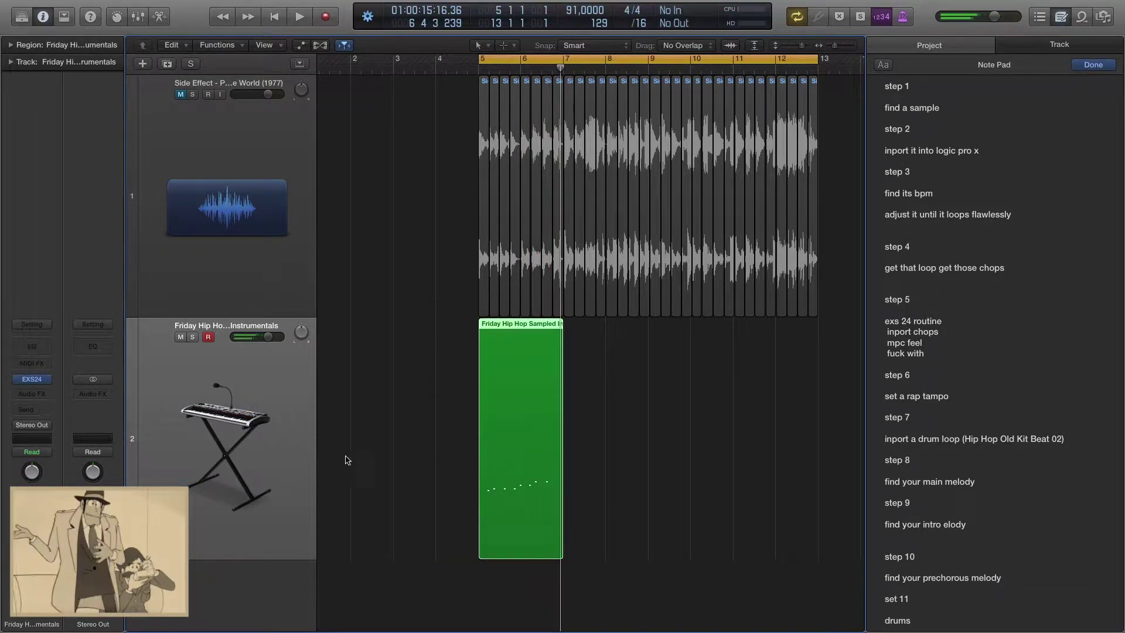
Play back the recorded chop region while viewing its notes in the Piano Roll.
{"action": "double_click", "coordinate": [534, 423]}
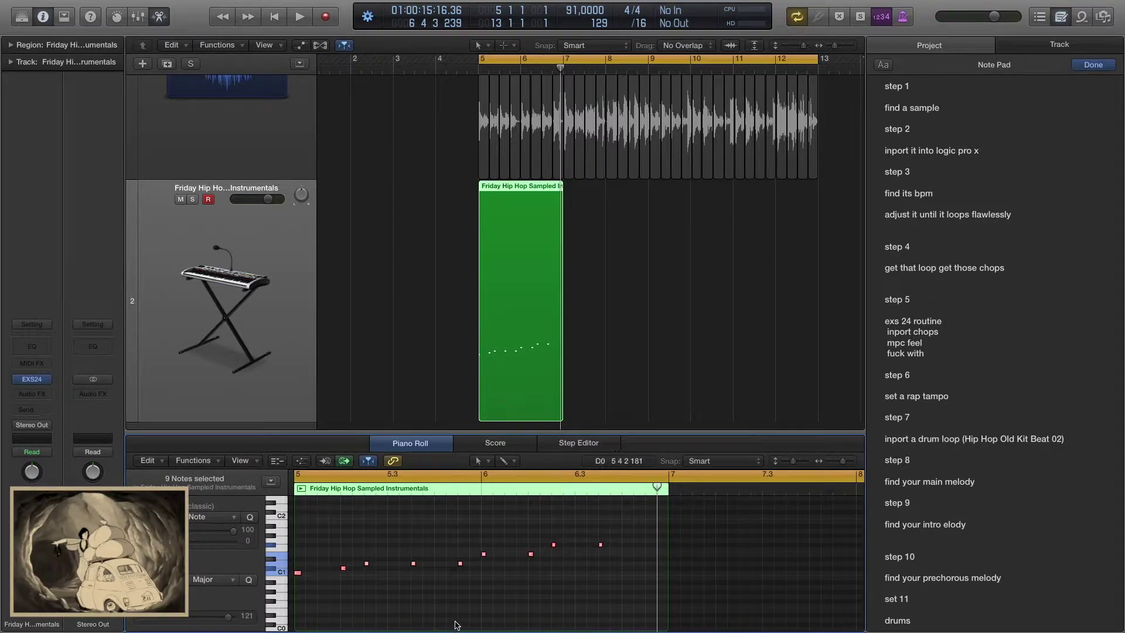
{"action": "key", "text": "space"}
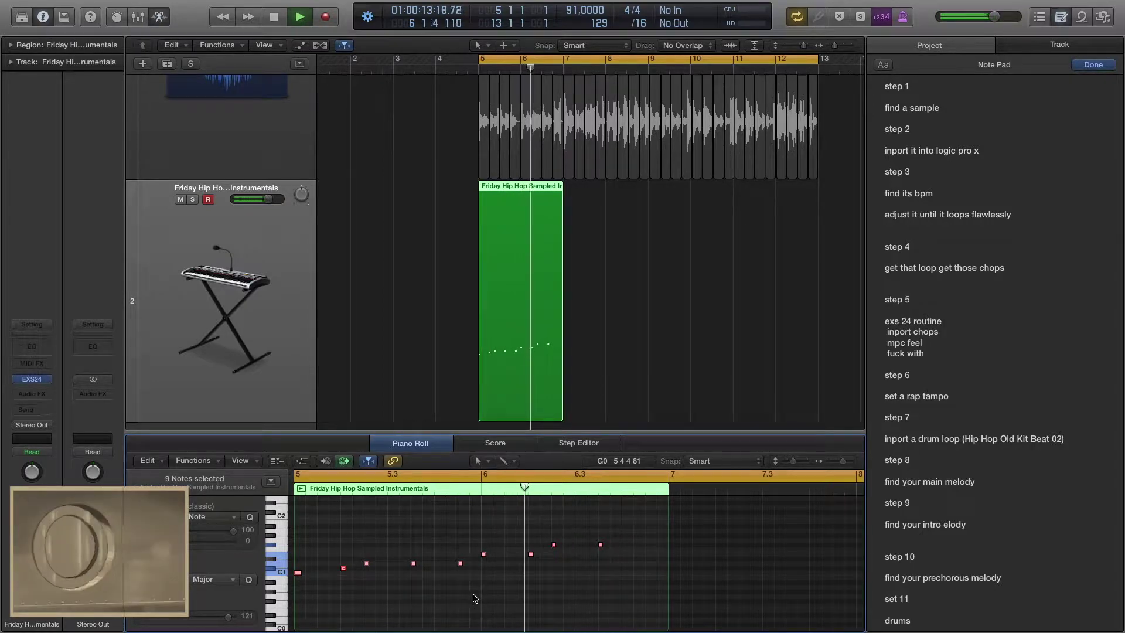
{"action": "scroll", "coordinate": [486, 528], "scroll_direction": "right", "scroll_amount": 2}
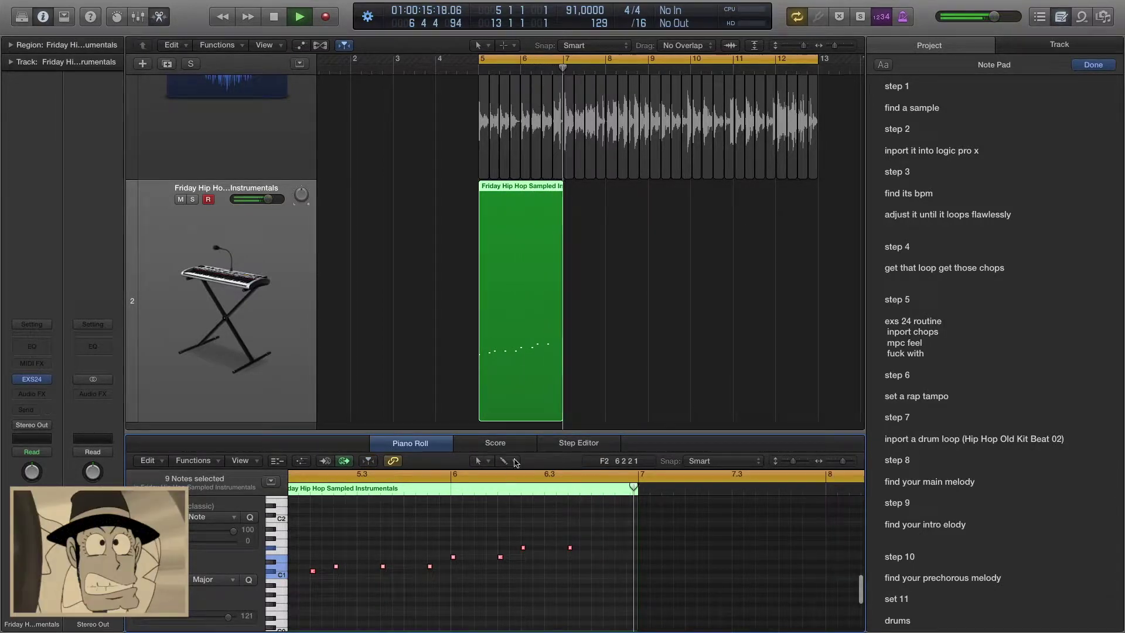
{"action": "key", "text": "e"}
{"action": "key", "text": "space"}
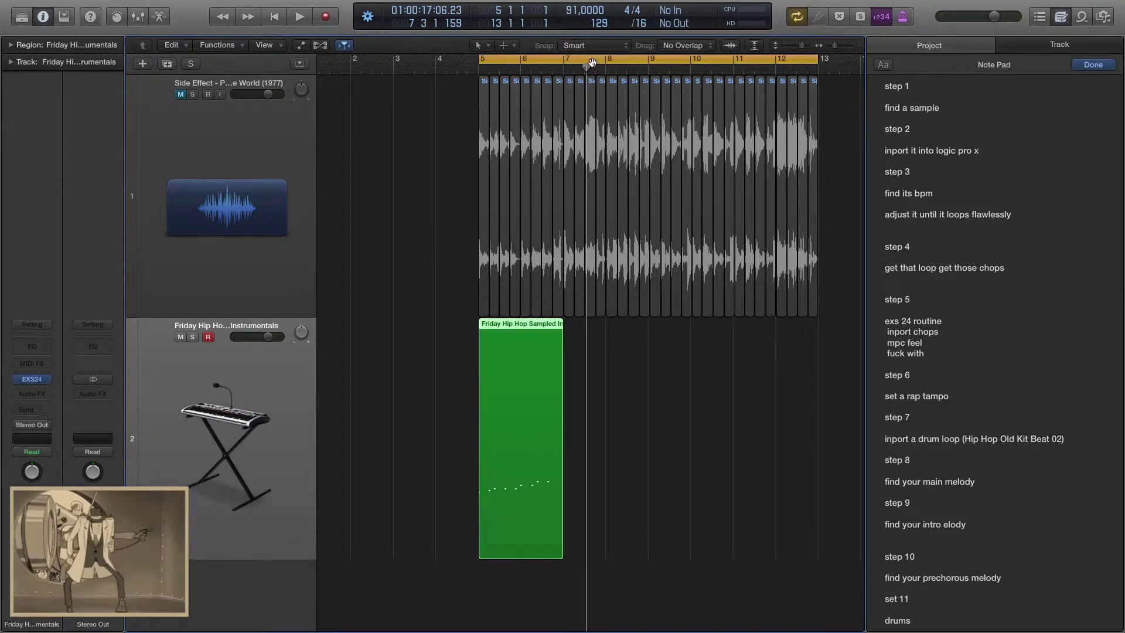
Paste a copy of the chop region at bar 7 and add an extra higher note near the end of the copy.
{"action": "left_click_drag", "start_coordinate": [592, 63], "coordinate": [563, 67]}
{"action": "key", "text": "super+v"}
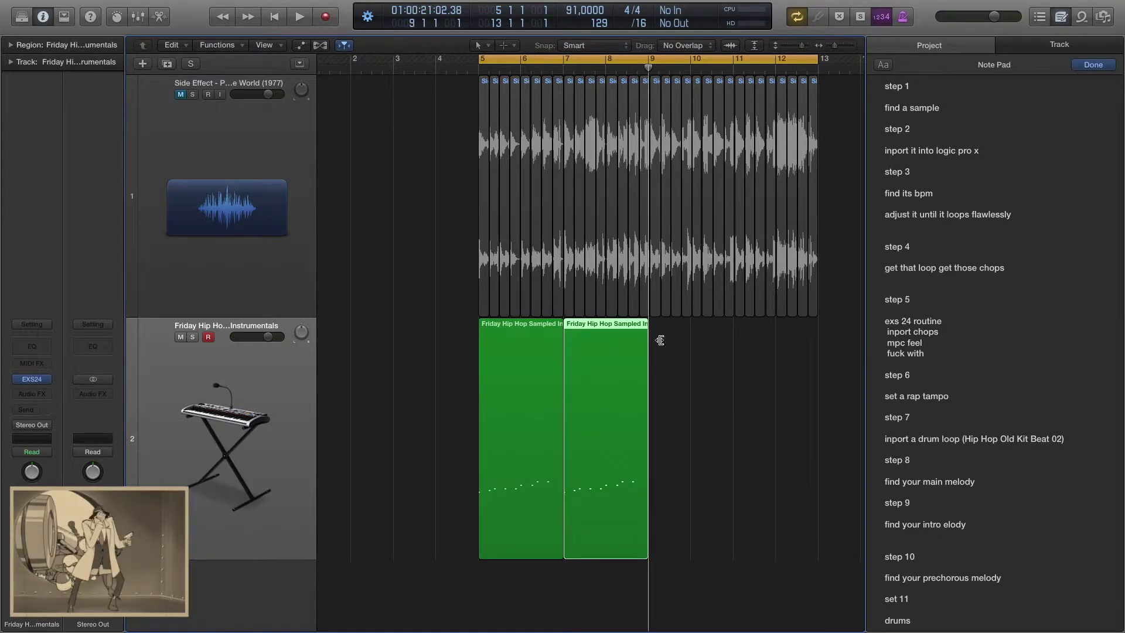
{"action": "double_click", "coordinate": [606, 396]}
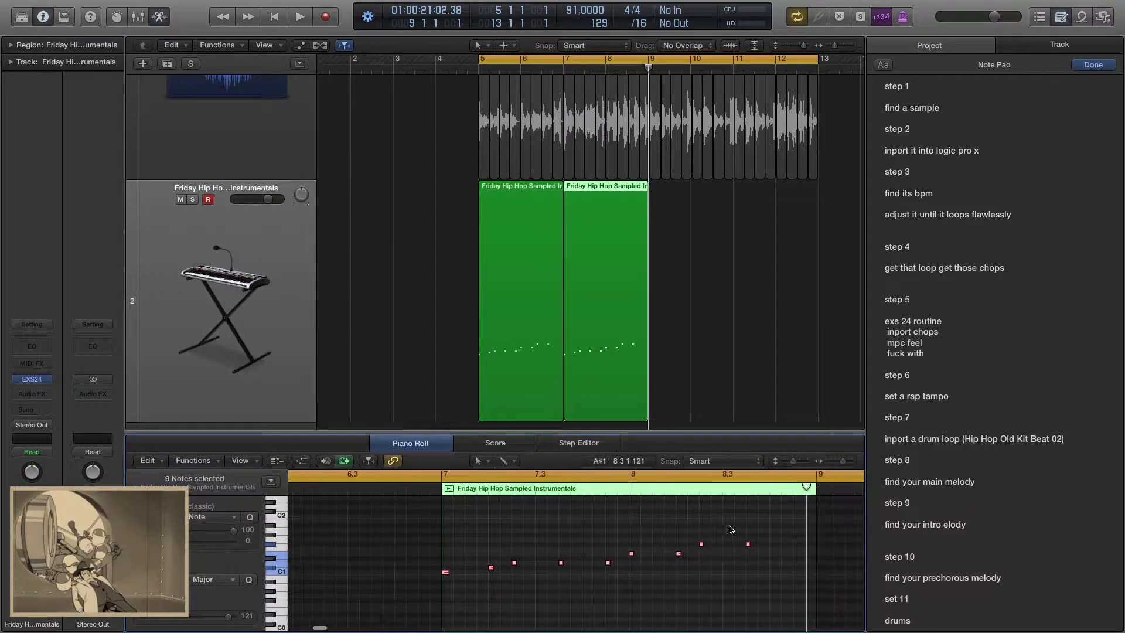
{"action": "scroll", "coordinate": [729, 529], "scroll_direction": "right", "scroll_amount": 1}
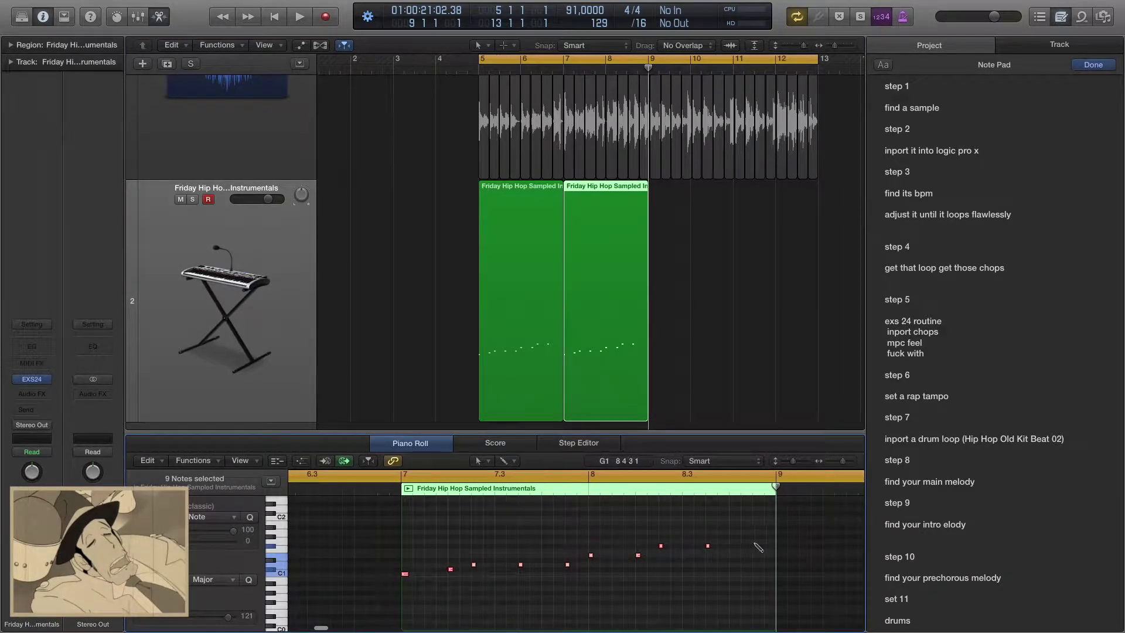
{"action": "left_click", "coordinate": [748, 538]}
{"action": "left_click_drag", "start_coordinate": [748, 538], "coordinate": [746, 540]}
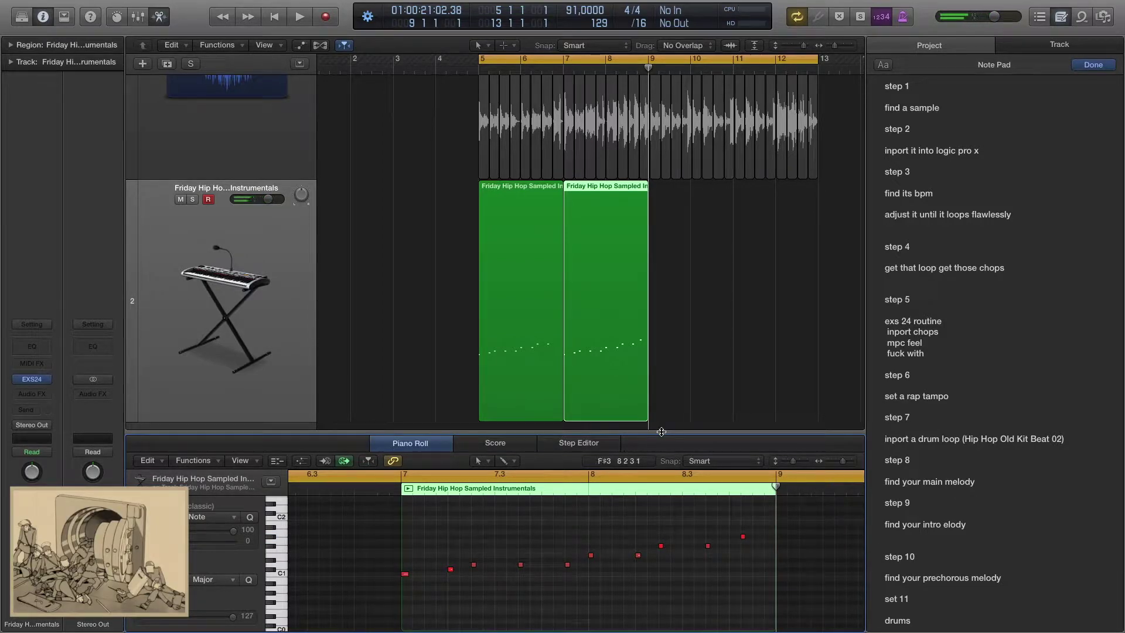
{"action": "key", "text": "p"}
{"action": "left_click", "coordinate": [694, 387]}
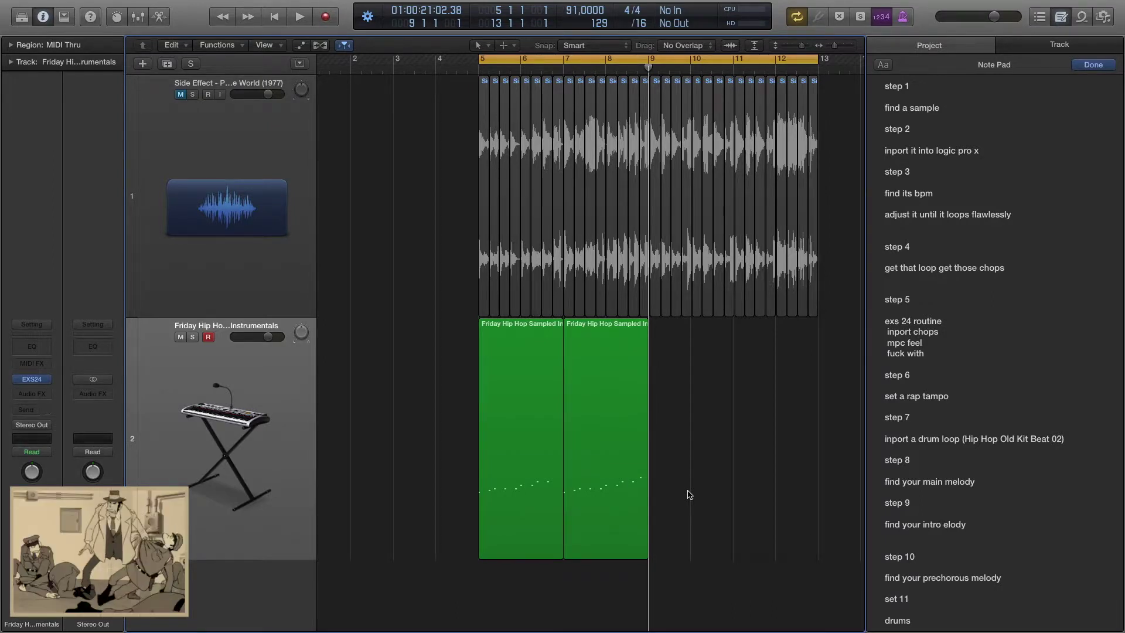
Play back the two chop regions from bar 5 with the tracks at a smaller height.
{"action": "left_click", "coordinate": [585, 410]}
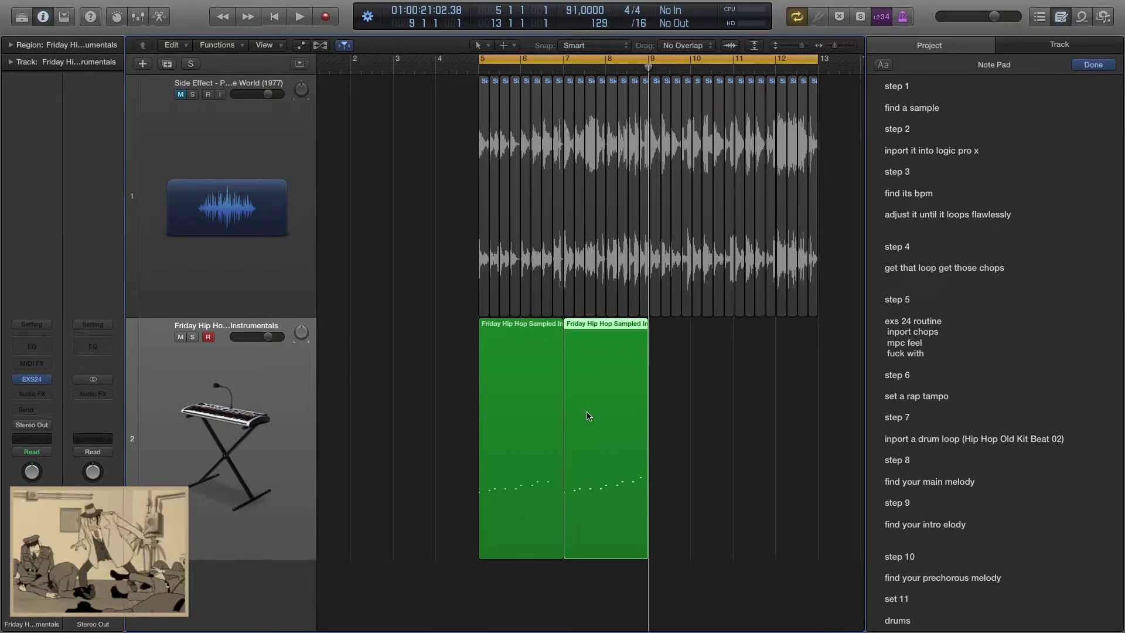
{"action": "double_click", "coordinate": [588, 416]}
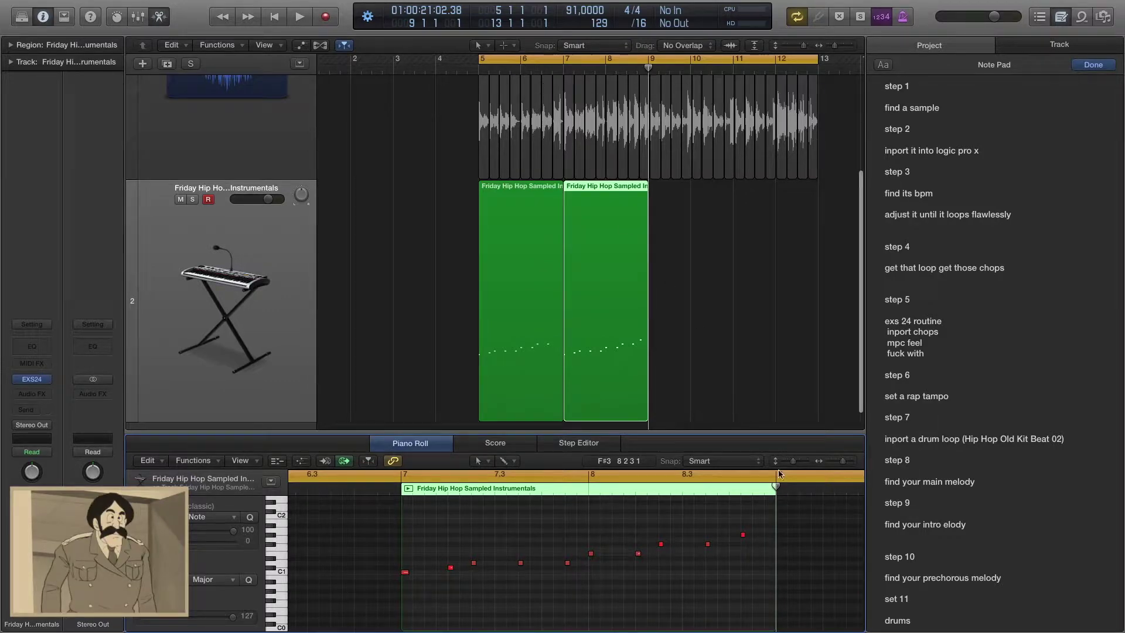
{"action": "key", "text": "e"}
{"action": "left_click", "coordinate": [703, 432]}
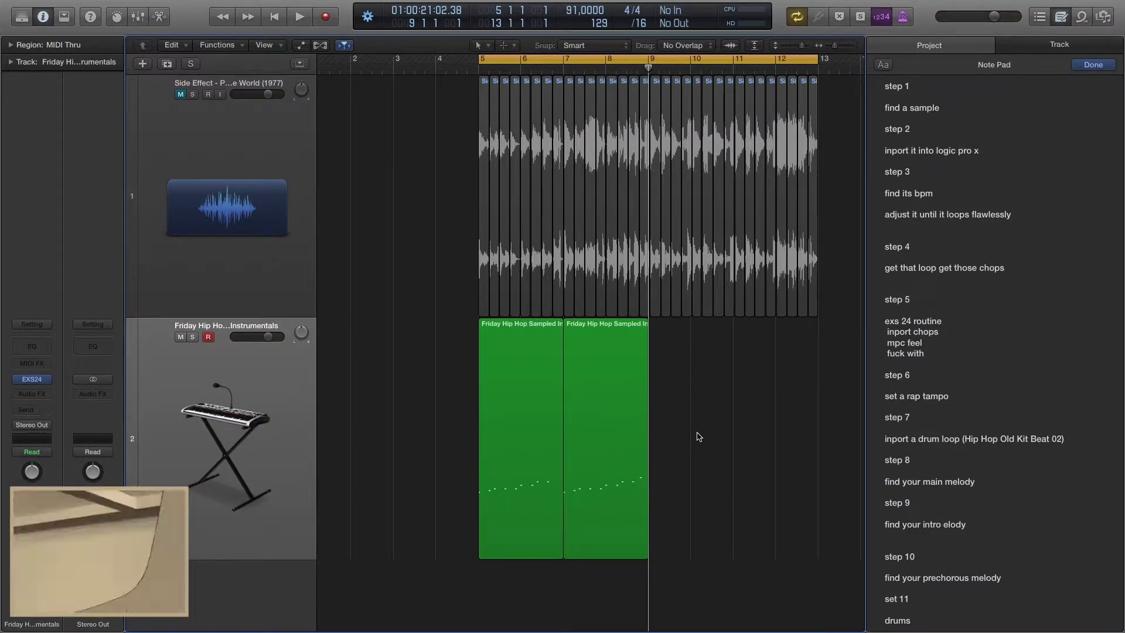
{"action": "key", "text": "space"}
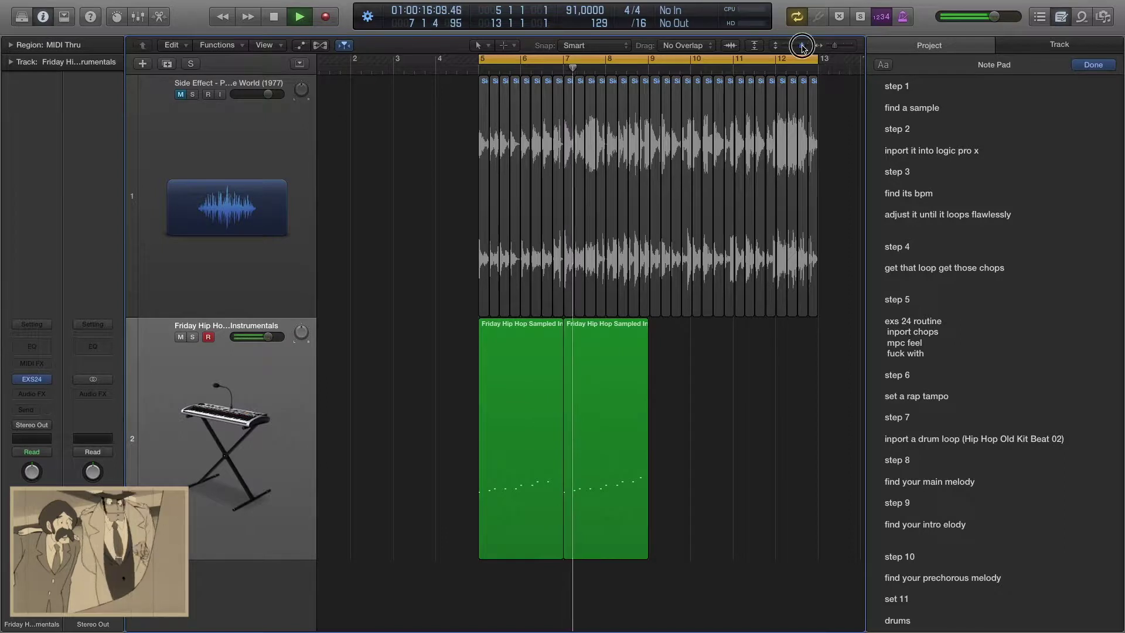
{"action": "left_click_drag", "start_coordinate": [802, 47], "coordinate": [799, 47]}
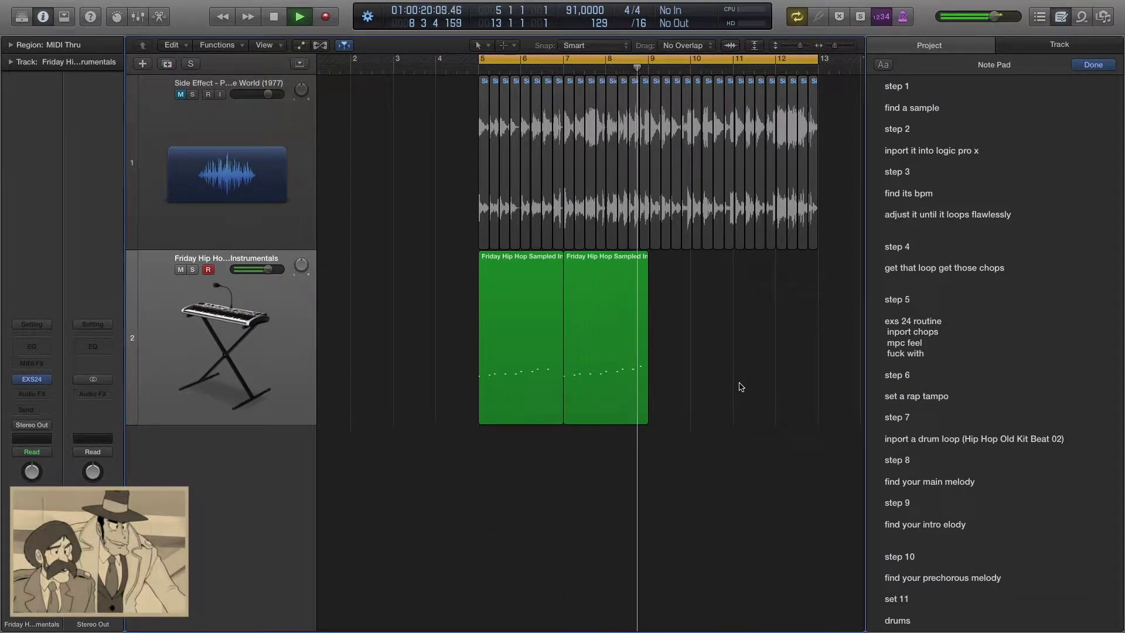
{"action": "key", "text": "space"}
Try lowering the last note of the second chop region by one semitone in the Piano Roll.
{"action": "left_click", "coordinate": [625, 335]}
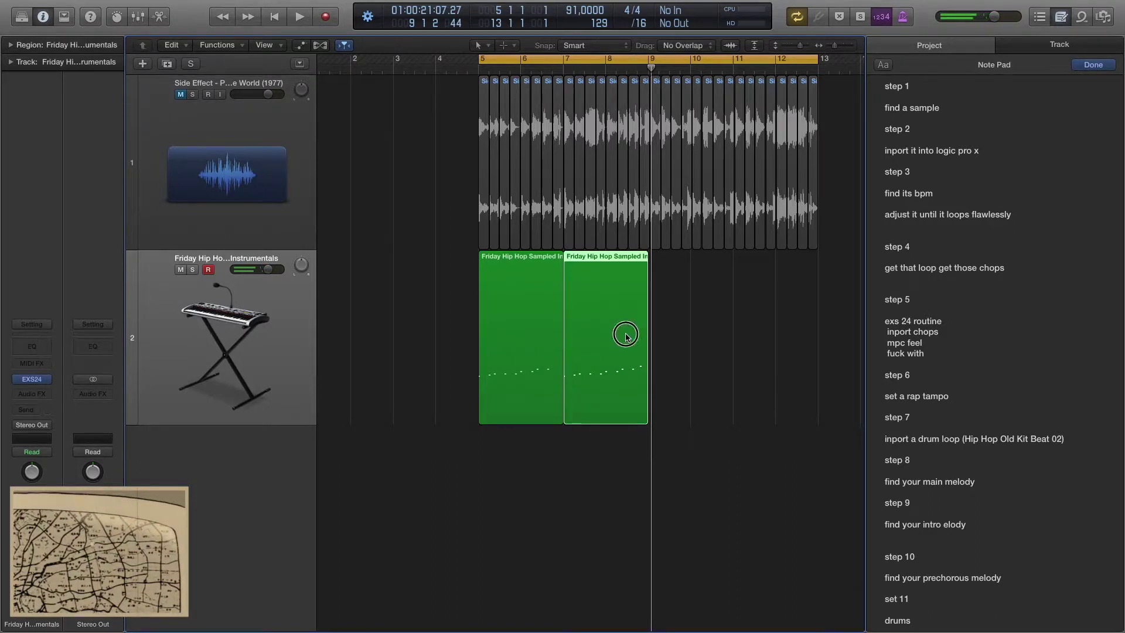
{"action": "double_click", "coordinate": [625, 335]}
{"action": "key", "text": "e"}
{"action": "double_click", "coordinate": [609, 365]}
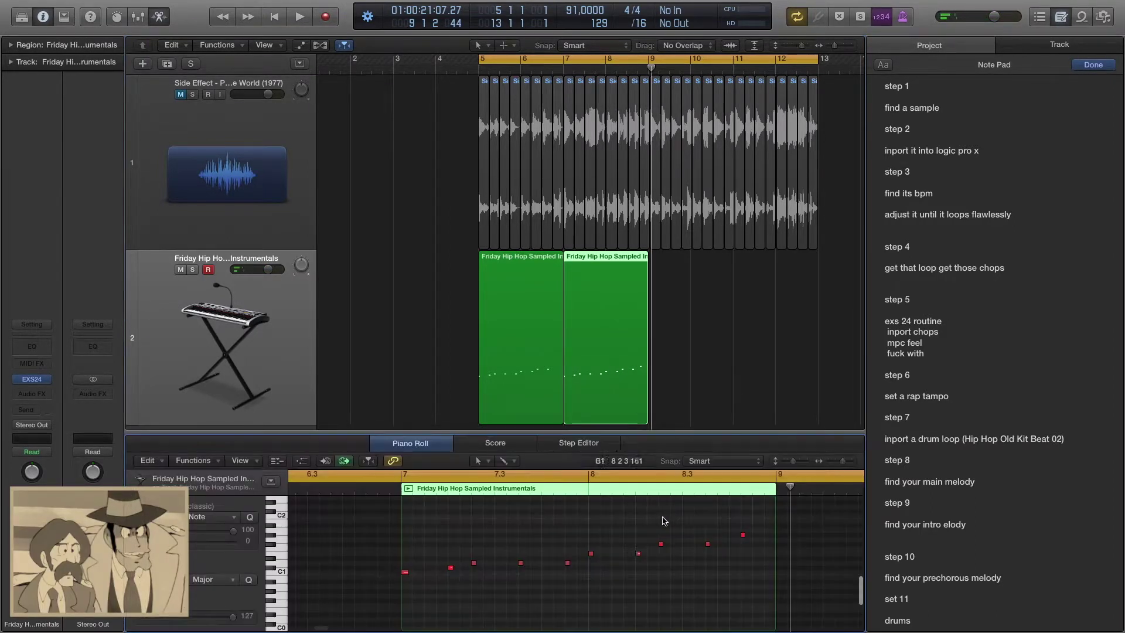
{"action": "left_click", "coordinate": [743, 535]}
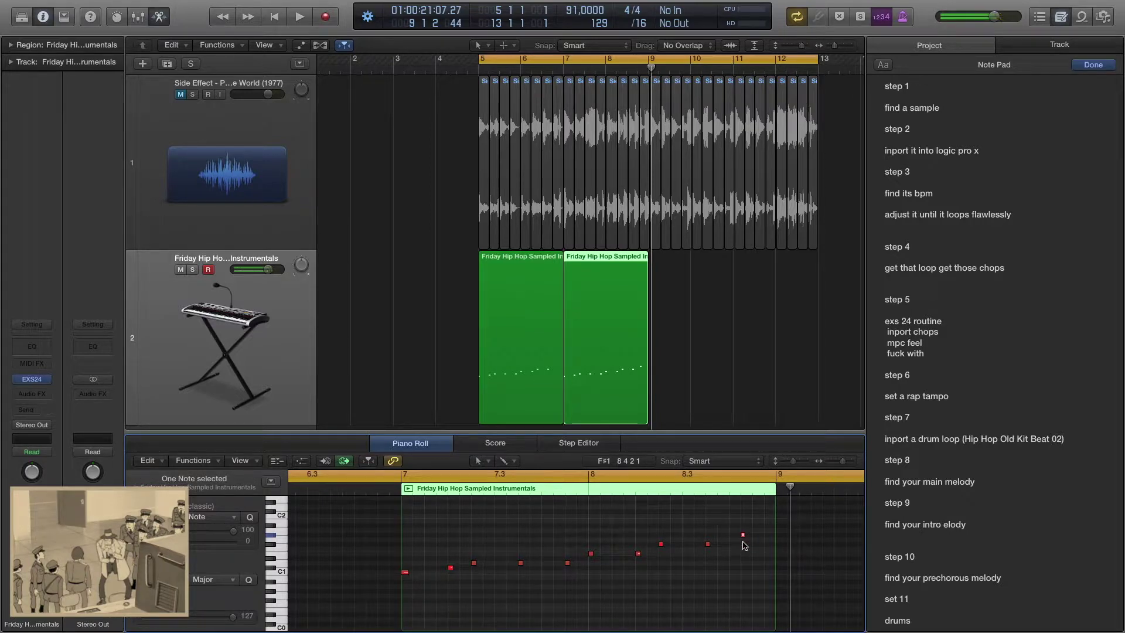
{"action": "left_click_drag", "start_coordinate": [743, 536], "coordinate": [743, 539]}
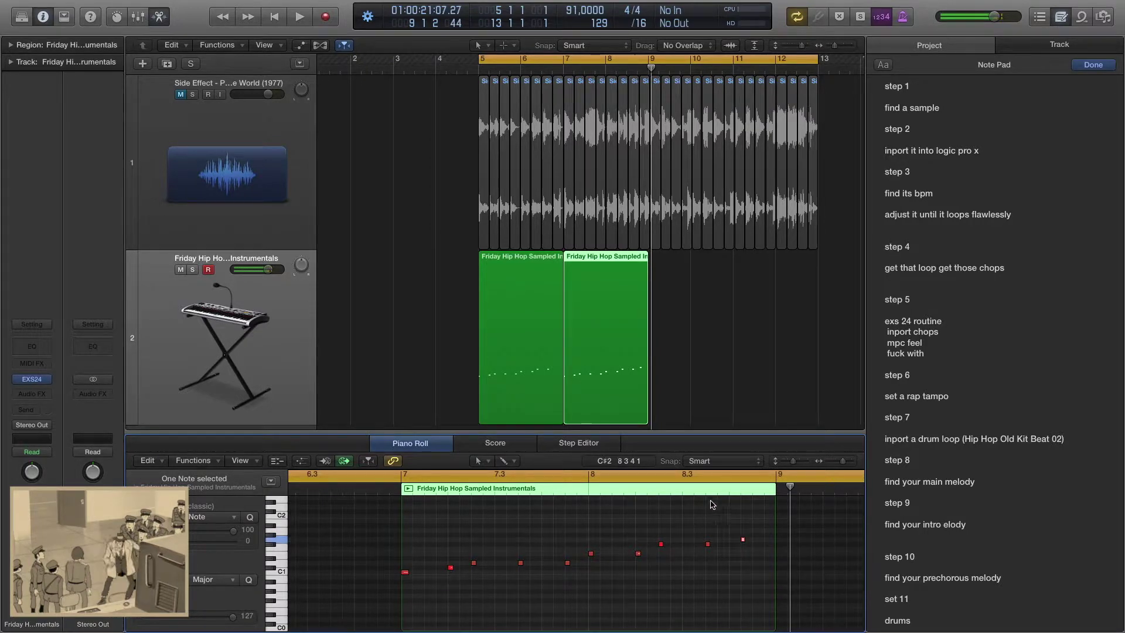
Listen to the end of the second chop region and bring its last notes into view in the Piano Roll.
{"action": "key", "text": "space"}
{"action": "left_click", "coordinate": [620, 65]}
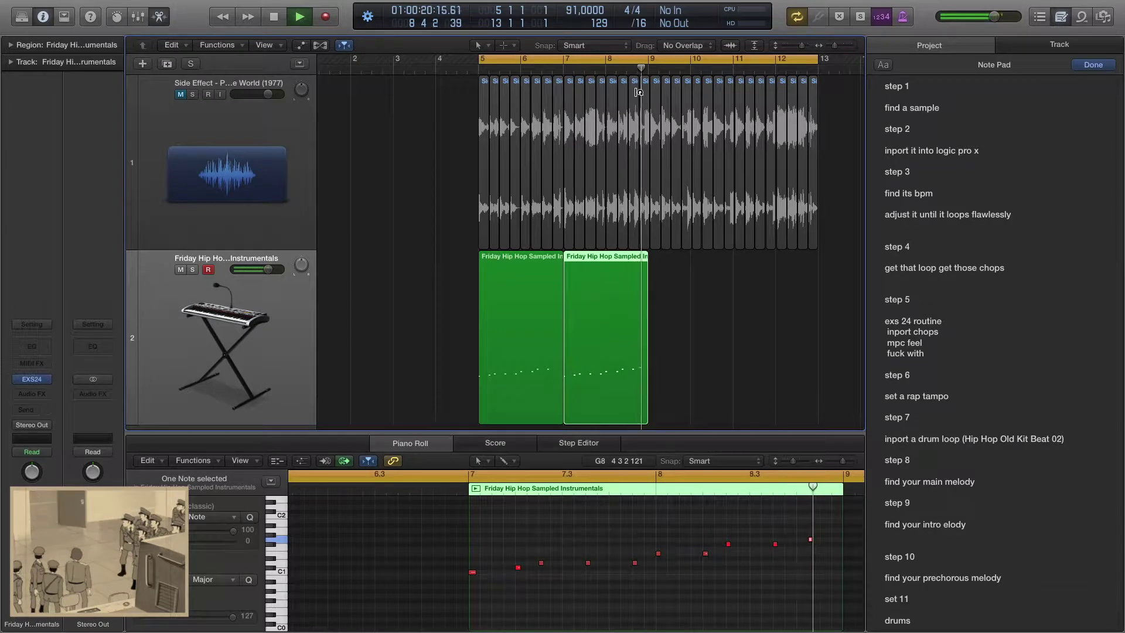
{"action": "key", "text": "Return"}
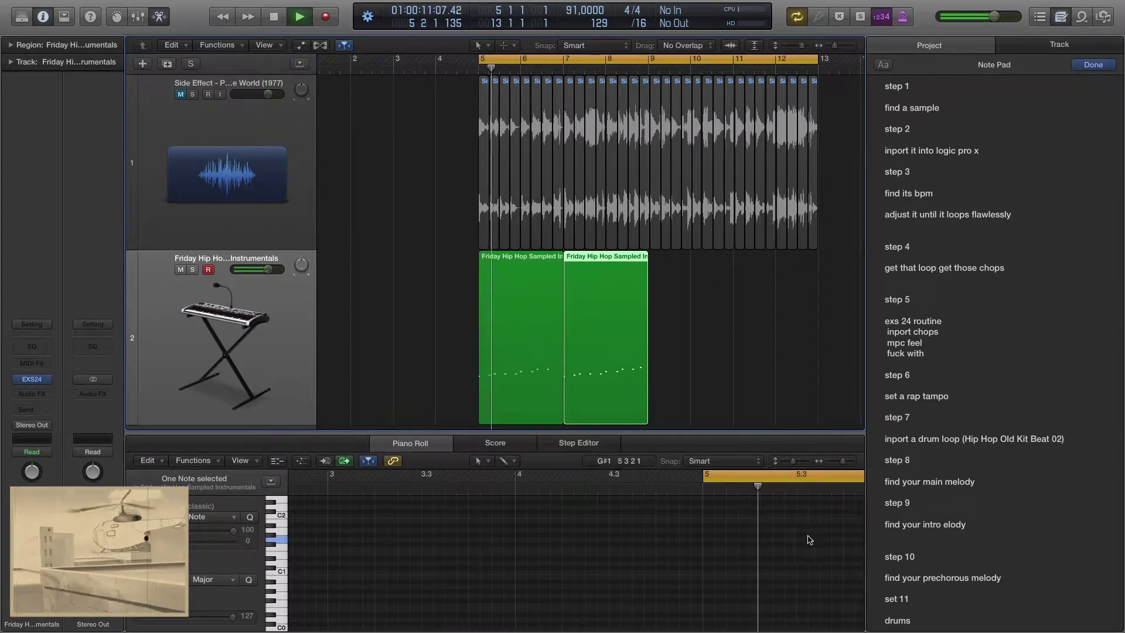
{"action": "scroll", "coordinate": [482, 337], "scroll_direction": "right", "scroll_amount": 3}
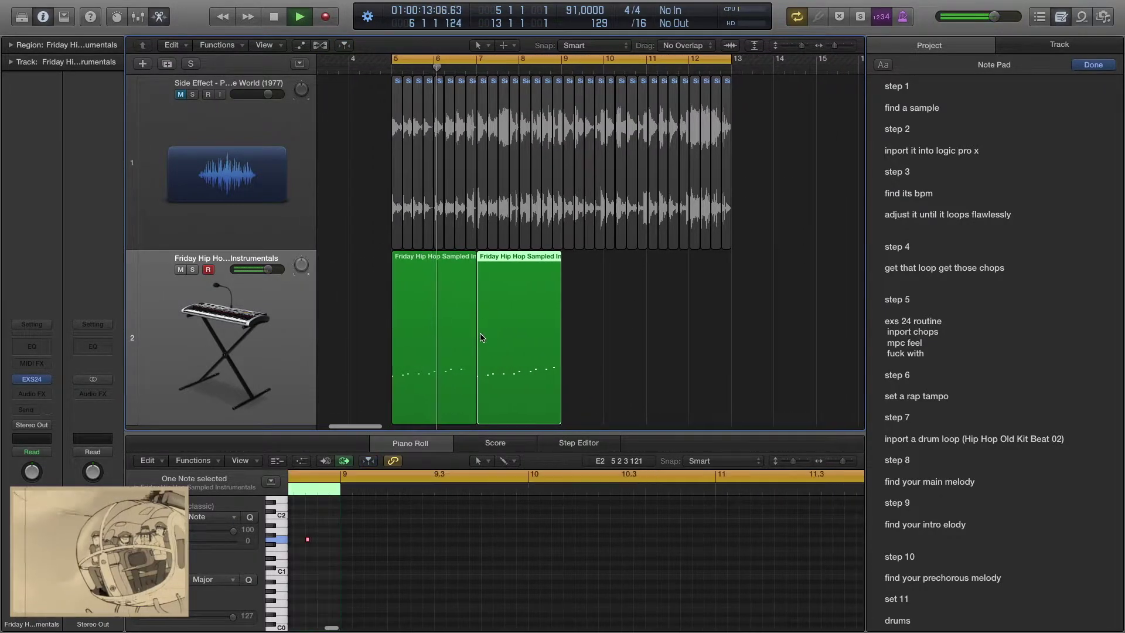
{"action": "scroll", "coordinate": [547, 508], "scroll_direction": "up", "scroll_amount": 2}
{"action": "scroll", "coordinate": [619, 334], "scroll_direction": "left", "scroll_amount": 3}
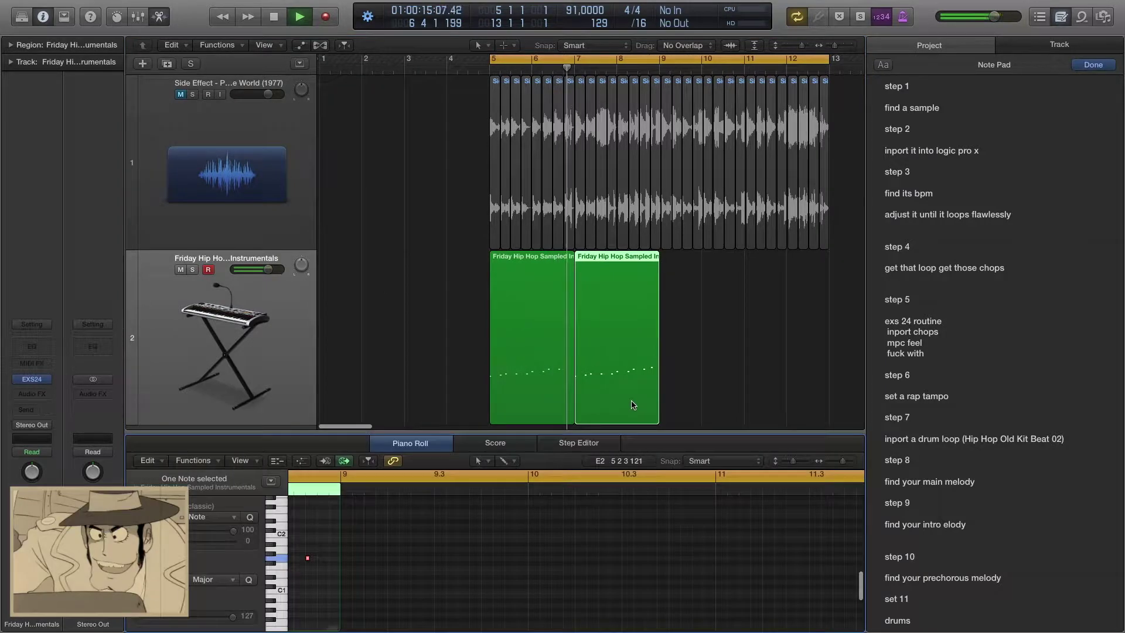
{"action": "scroll", "coordinate": [410, 562], "scroll_direction": "left", "scroll_amount": 2}
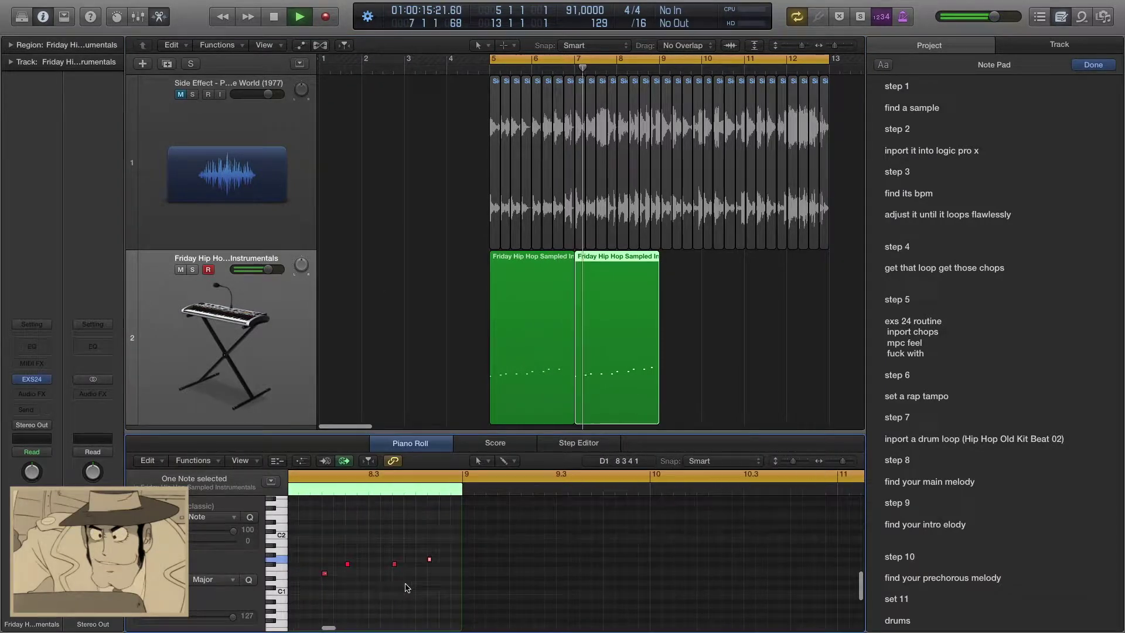
Move the last note of the second chop region slightly earlier and one semitone up, and play back the ending.
{"action": "left_click_drag", "start_coordinate": [430, 559], "coordinate": [417, 554]}
{"action": "left_click", "coordinate": [429, 557]}
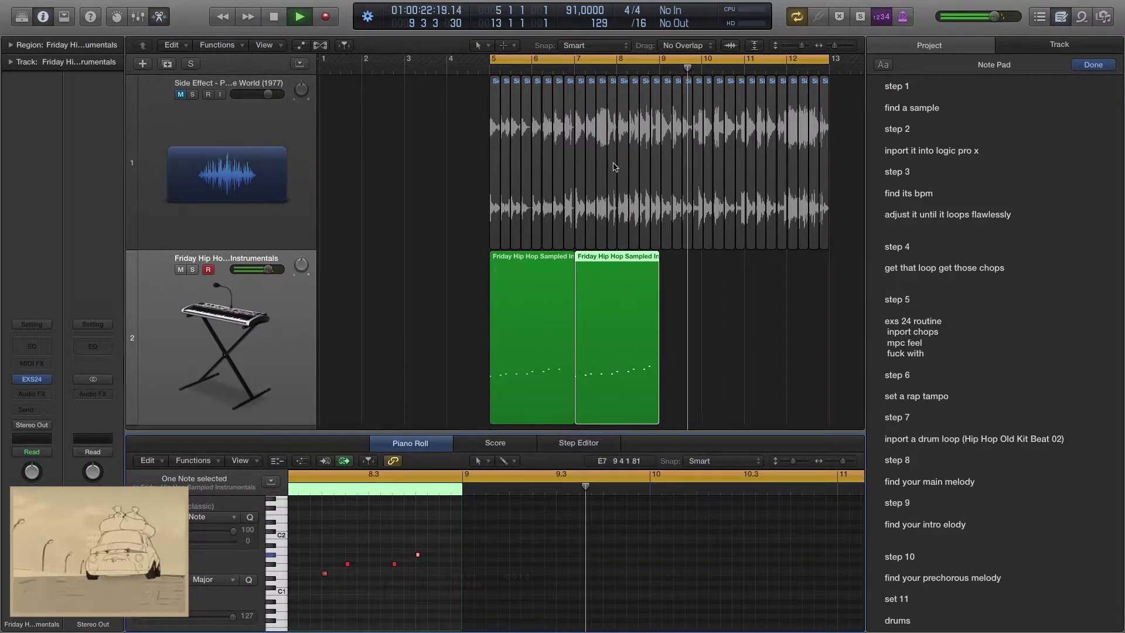
{"action": "left_click", "coordinate": [635, 70]}
{"action": "left_click", "coordinate": [606, 68]}
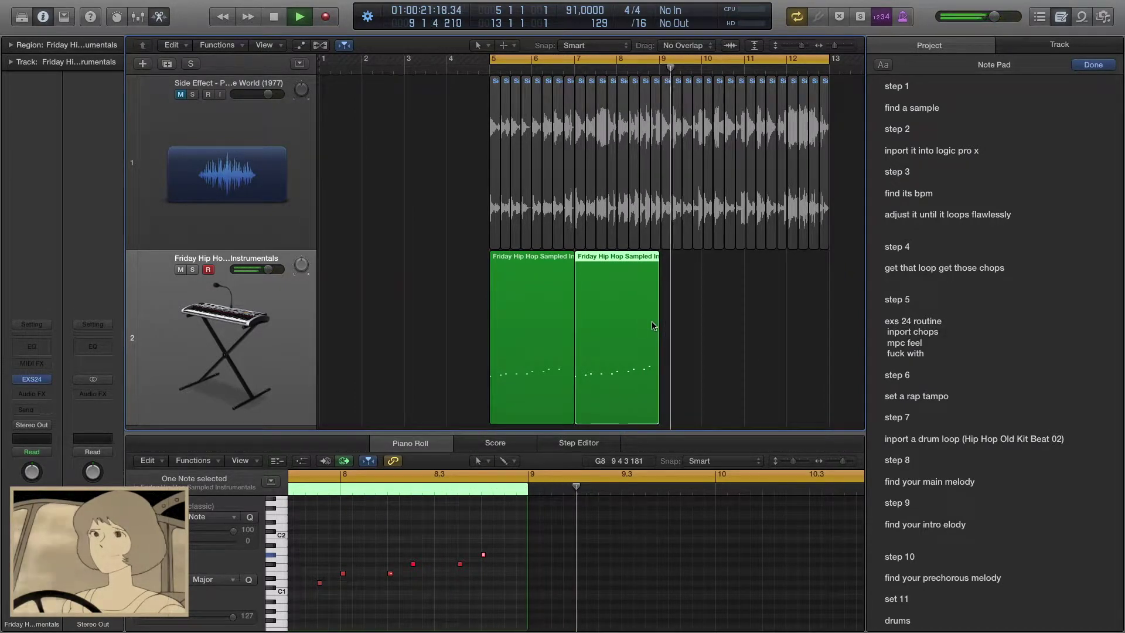
{"action": "key", "text": "space"}
{"action": "key", "text": "e"}
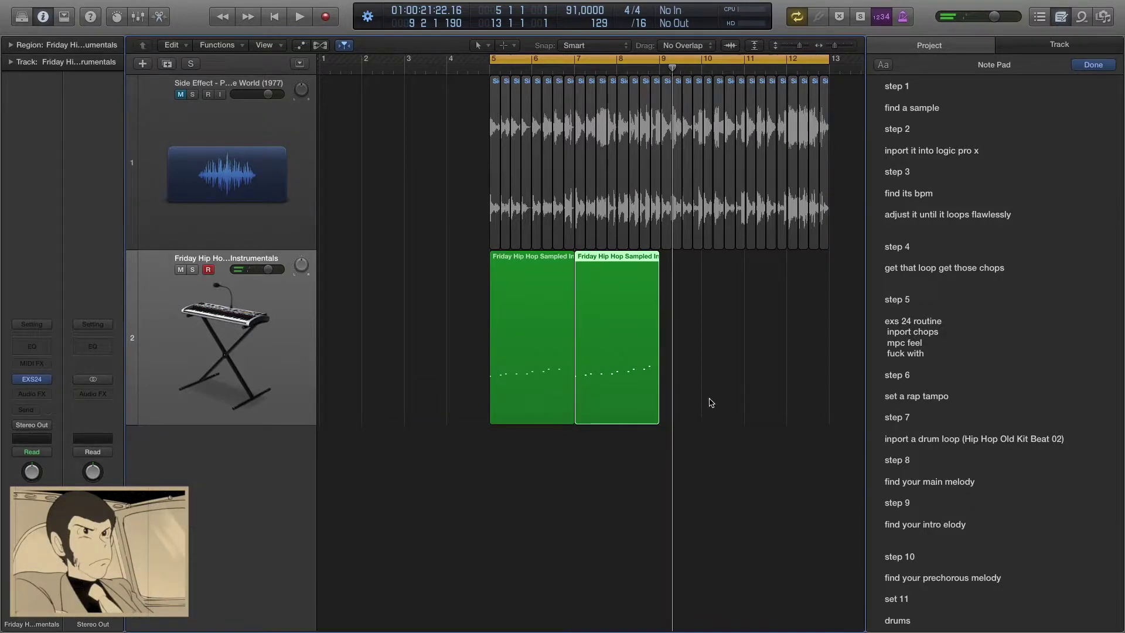
Select both chop regions on the sampler track.
{"action": "left_click_drag", "start_coordinate": [812, 431], "coordinate": [495, 332]}
{"action": "left_click_drag", "start_coordinate": [715, 458], "coordinate": [530, 351]}
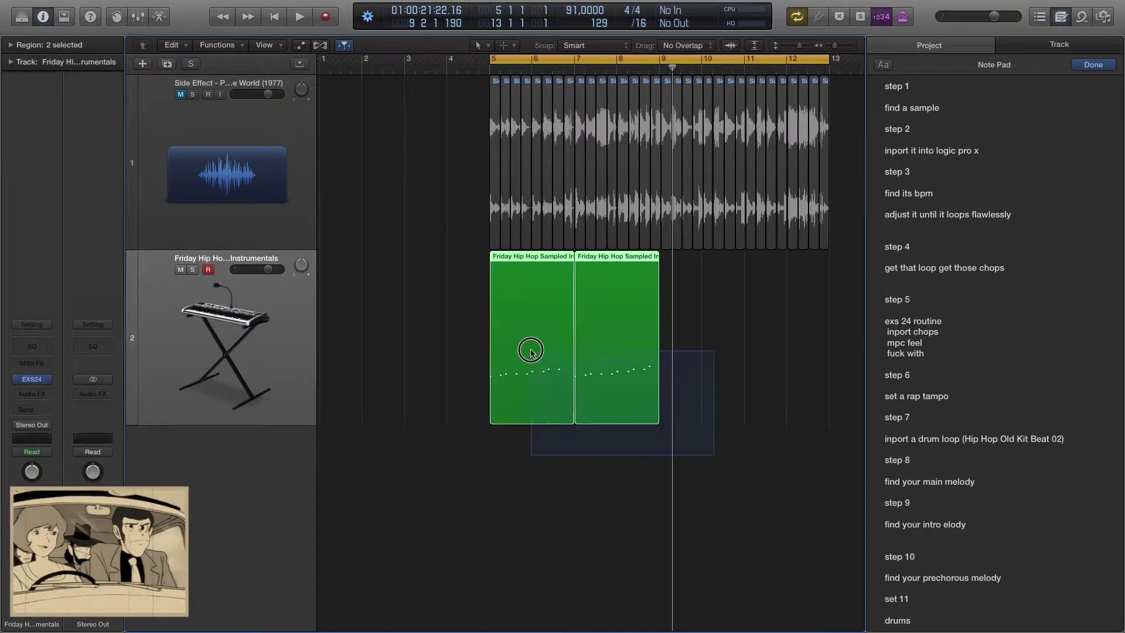
{"action": "left_click_drag", "start_coordinate": [730, 359], "coordinate": [529, 335]}
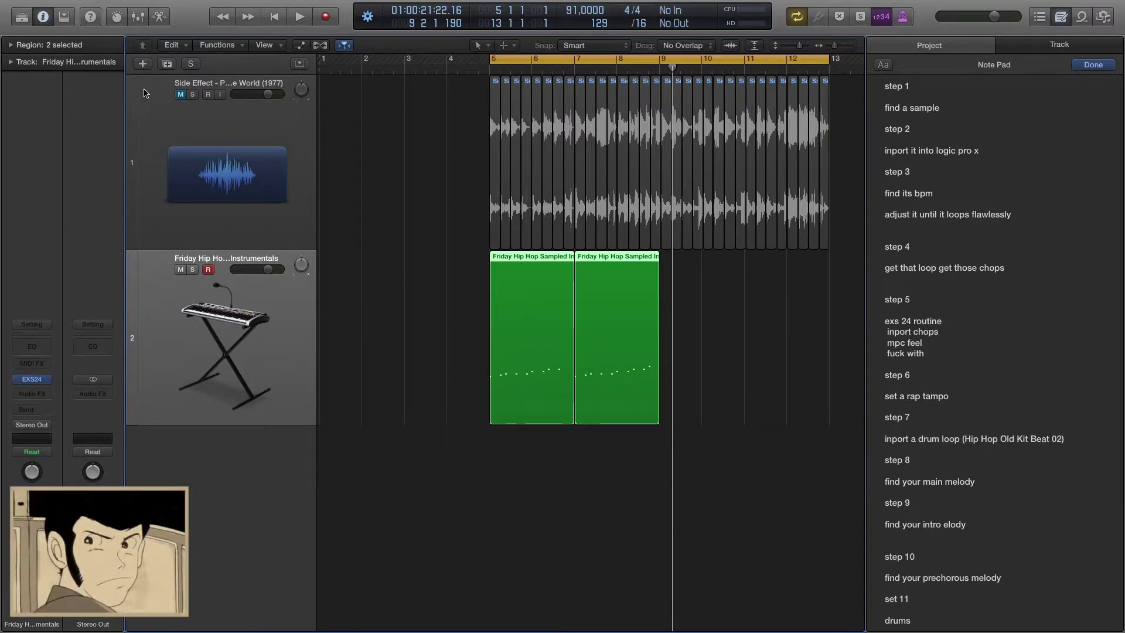
Add a new audio track and select the drum loop name Hip Hop Old Kit Beat 02 in the project notes.
{"action": "left_click", "coordinate": [142, 63]}
{"action": "left_click", "coordinate": [562, 27]}
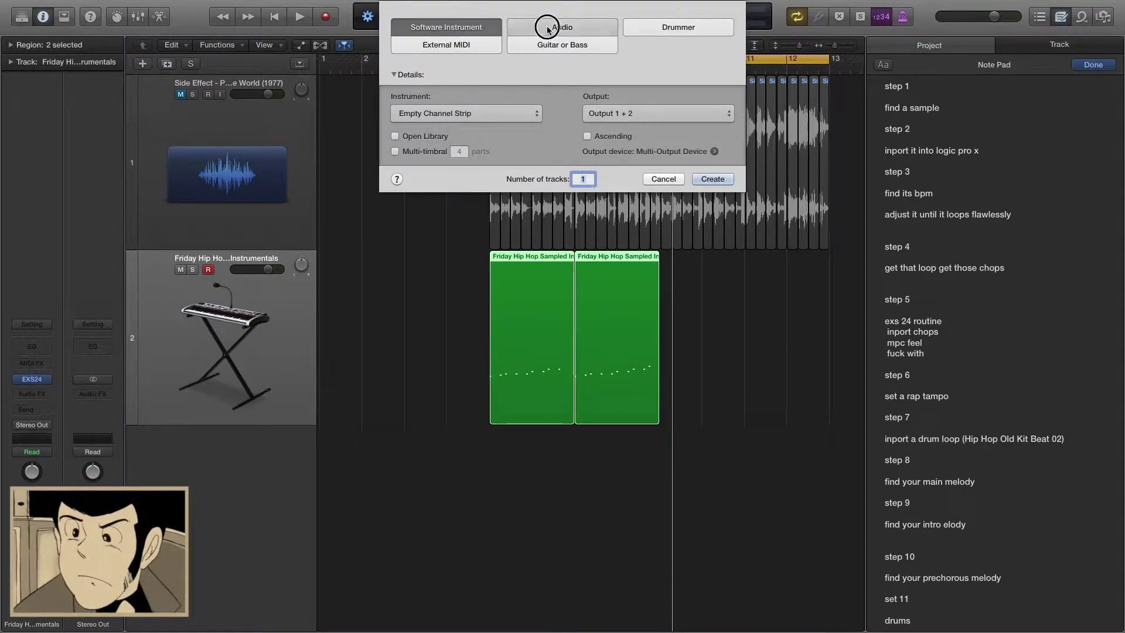
{"action": "left_click", "coordinate": [713, 212]}
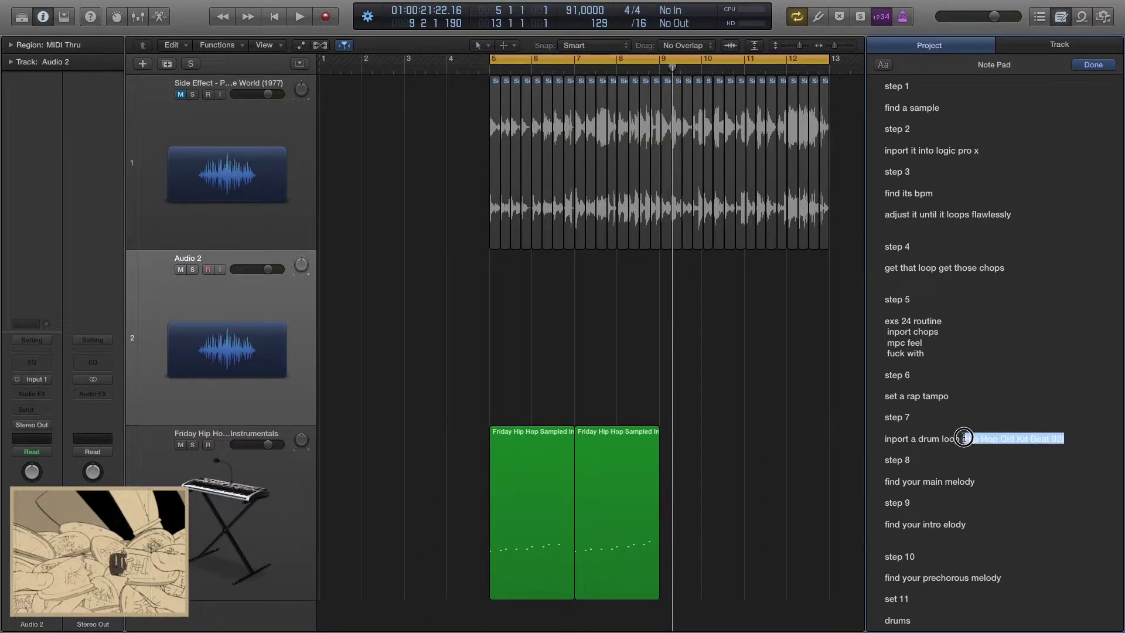
{"action": "left_click_drag", "start_coordinate": [1066, 437], "coordinate": [938, 437]}
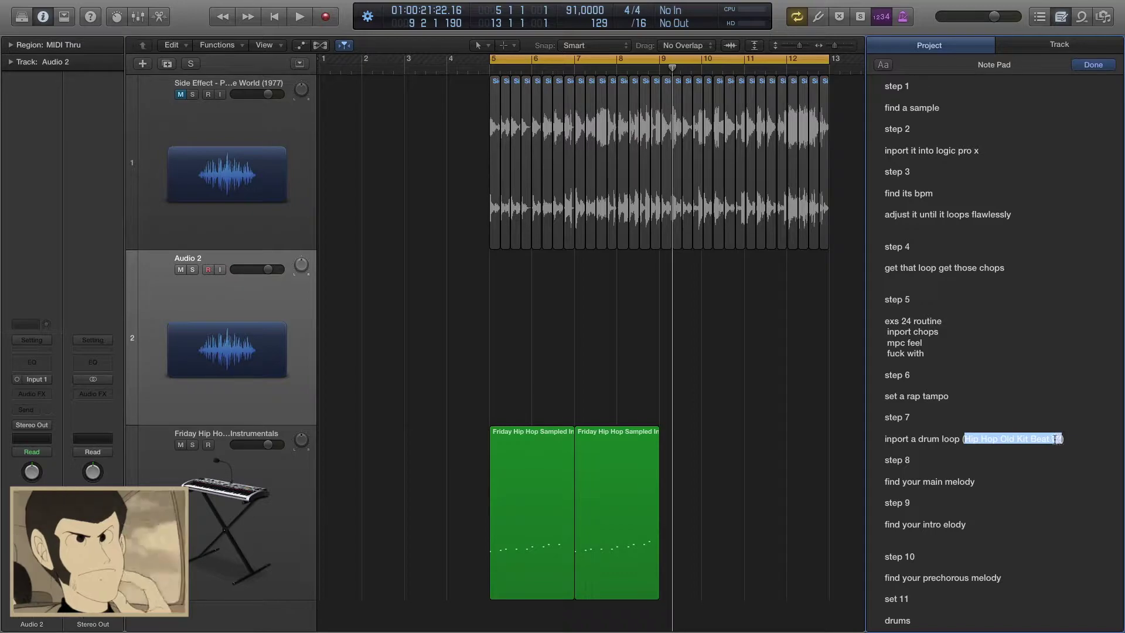
Find the Hip Hop Old Kit Beat 02 loop in the loop library and place it at bar 5 on the new audio track.
{"action": "left_click", "coordinate": [1090, 15]}
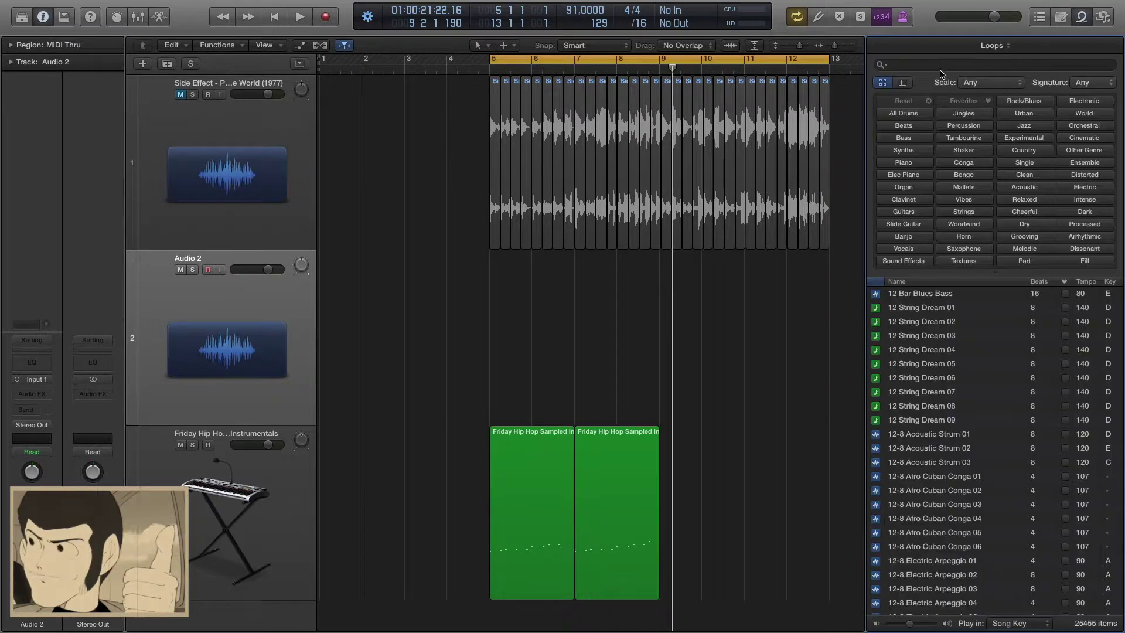
{"action": "type", "text": "Hip Hop Old Kit Beat 02"}
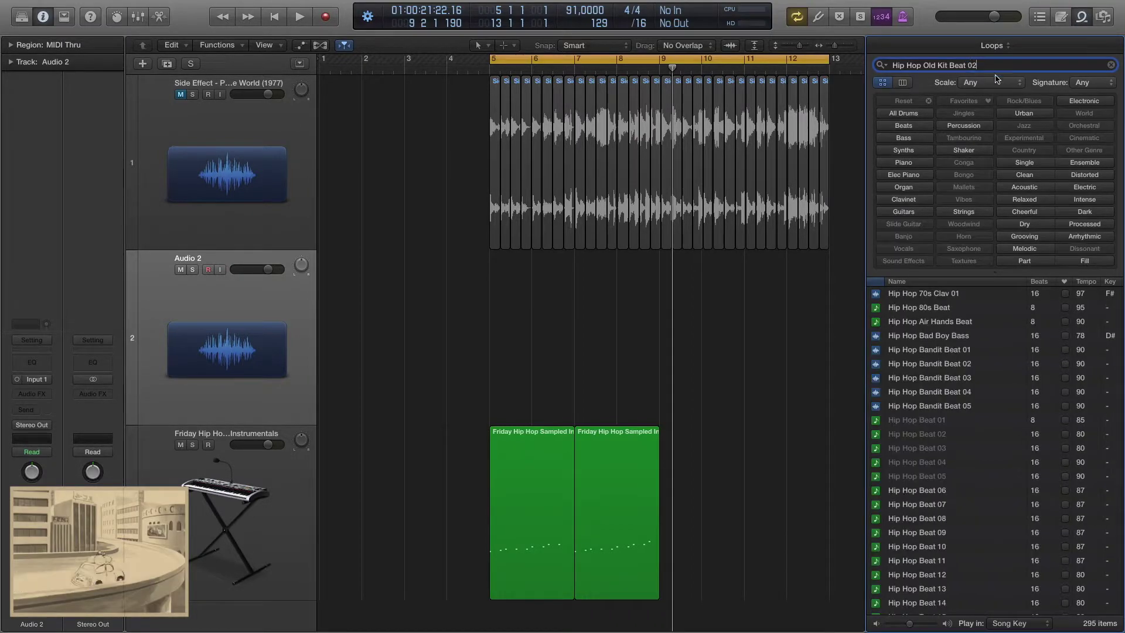
{"action": "scroll", "coordinate": [988, 467], "scroll_direction": "down", "scroll_amount": 10}
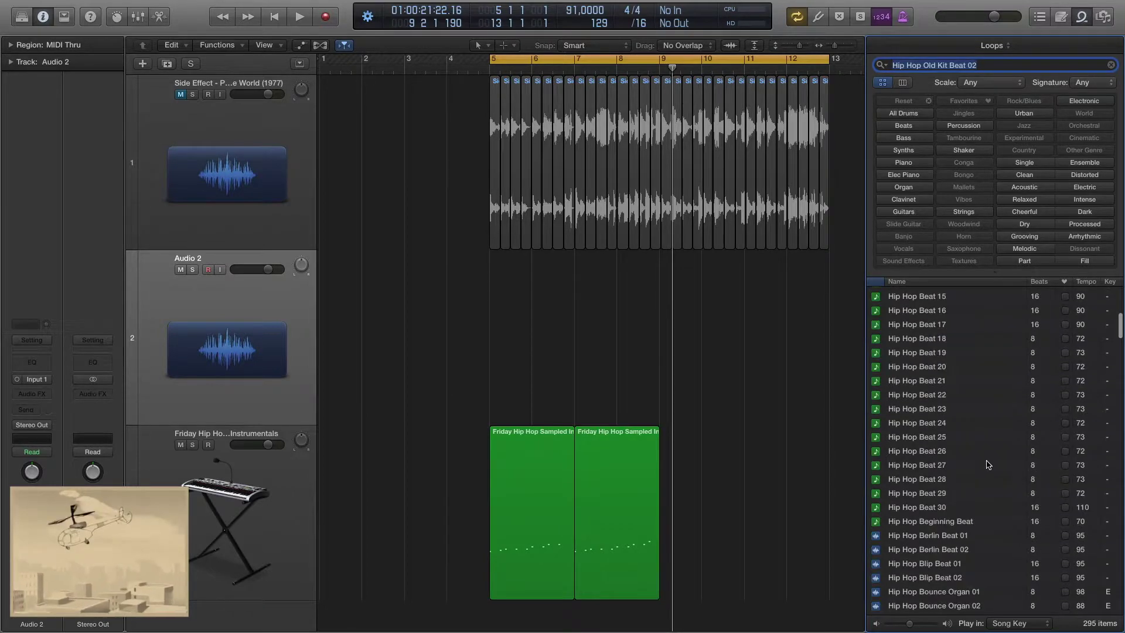
{"action": "scroll", "coordinate": [988, 466], "scroll_direction": "down", "scroll_amount": 6}
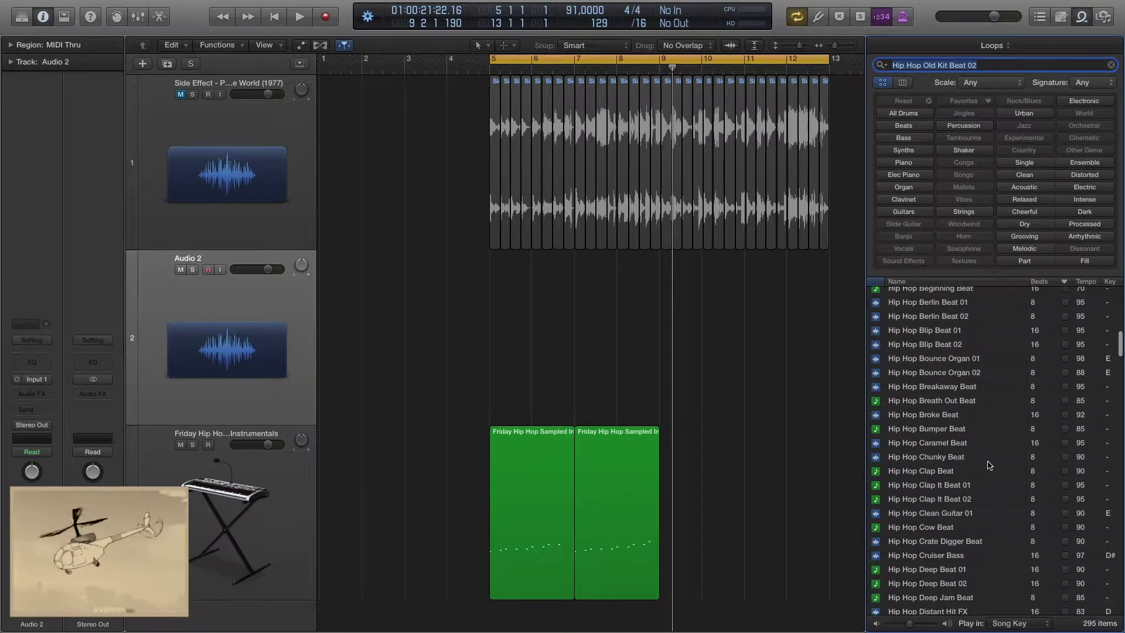
{"action": "scroll", "coordinate": [988, 466], "scroll_direction": "down", "scroll_amount": 5}
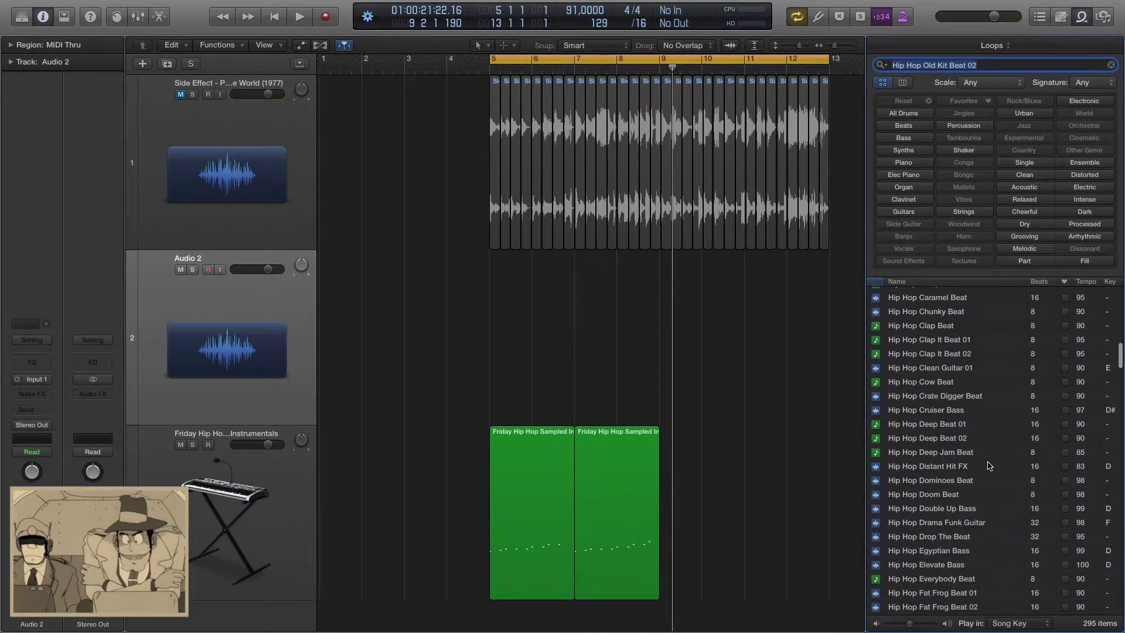
{"action": "scroll", "coordinate": [989, 466], "scroll_direction": "down", "scroll_amount": 9}
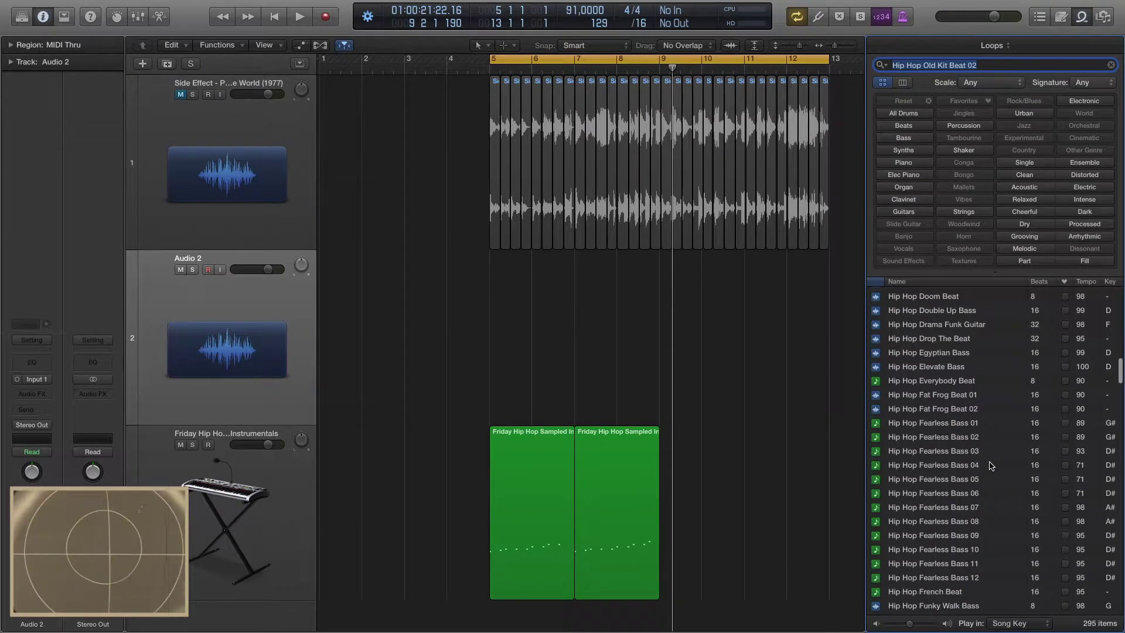
{"action": "scroll", "coordinate": [991, 466], "scroll_direction": "down", "scroll_amount": 5}
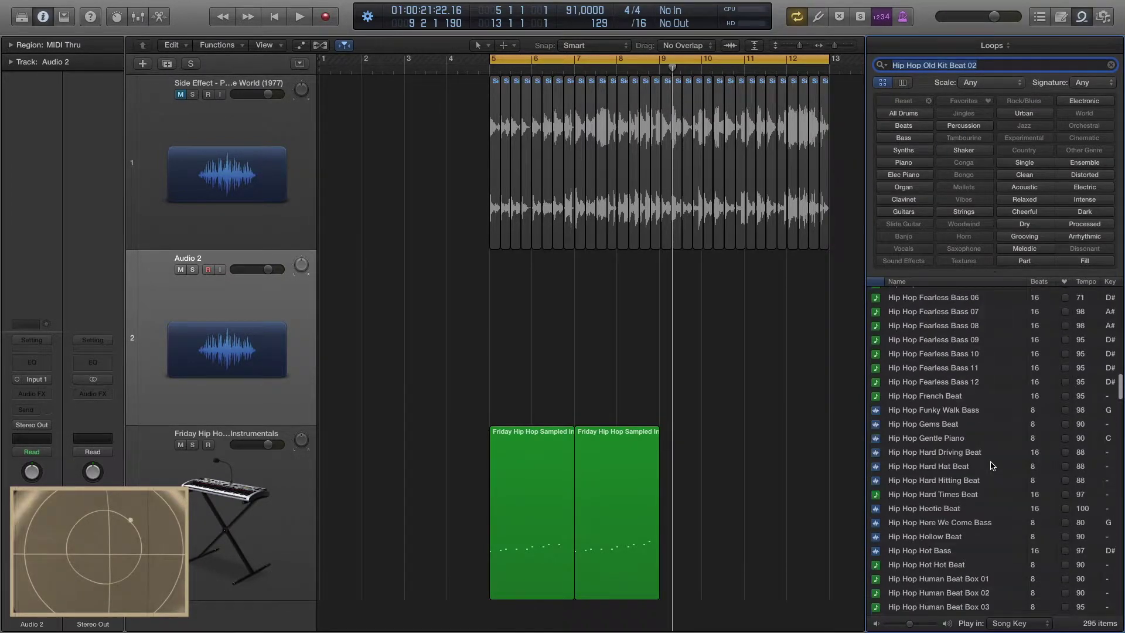
{"action": "scroll", "coordinate": [990, 466], "scroll_direction": "down", "scroll_amount": 10}
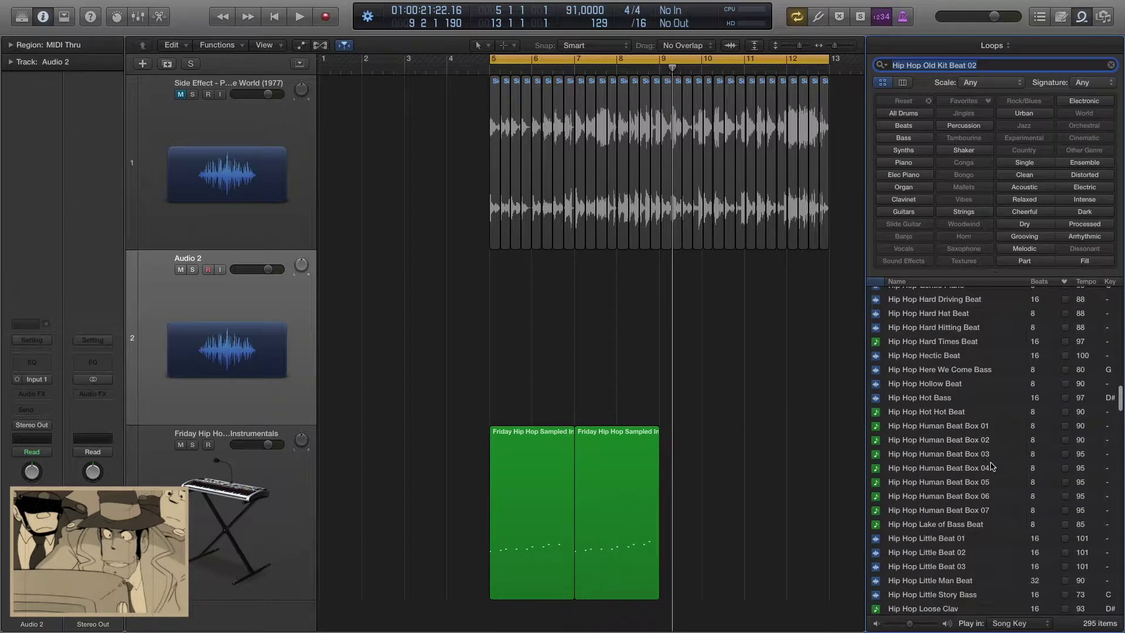
{"action": "scroll", "coordinate": [990, 465], "scroll_direction": "down", "scroll_amount": 6}
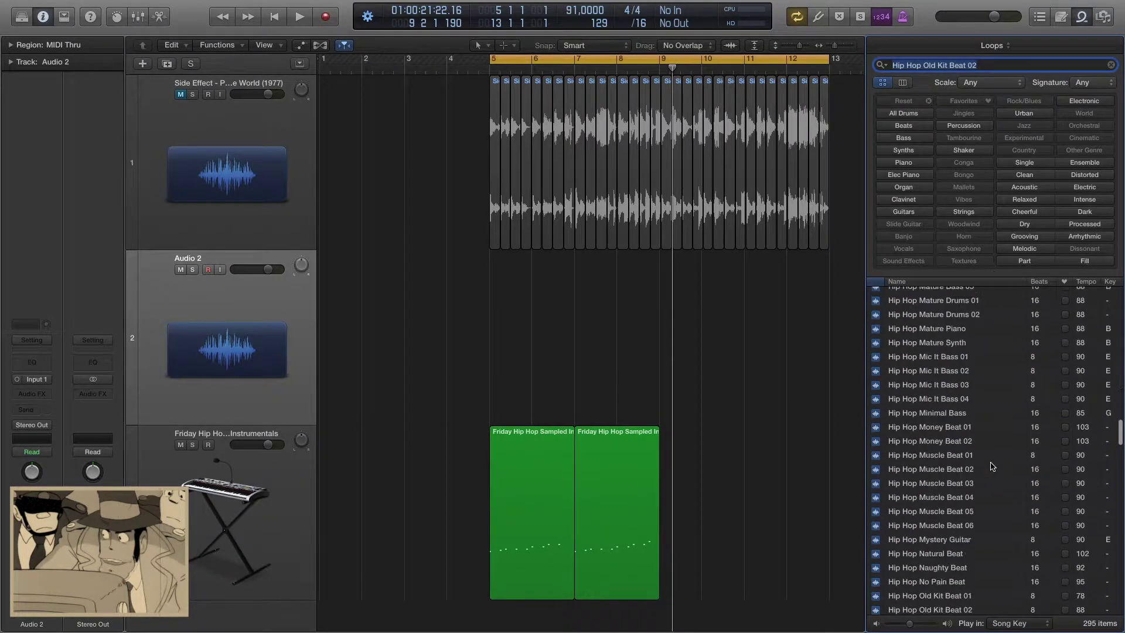
{"action": "scroll", "coordinate": [991, 466], "scroll_direction": "down", "scroll_amount": 2}
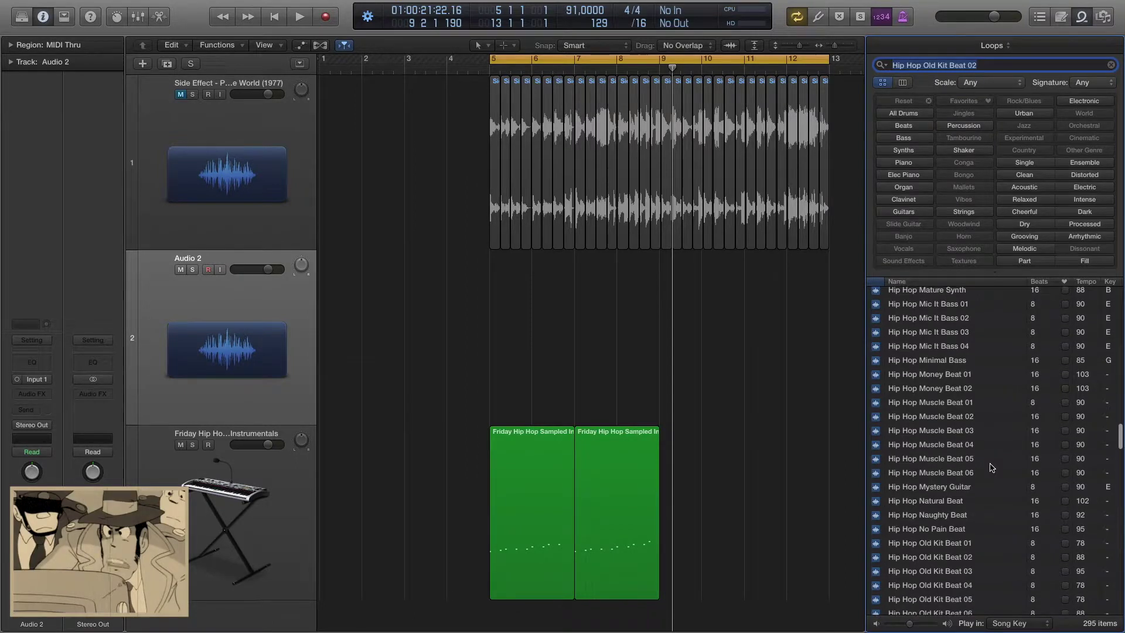
{"action": "left_click_drag", "start_coordinate": [959, 558], "coordinate": [510, 322]}
Play the beat, loop the drum region through to bar 9 and shorten the cycle range to bars 5 to 9.
{"action": "key", "text": "space"}
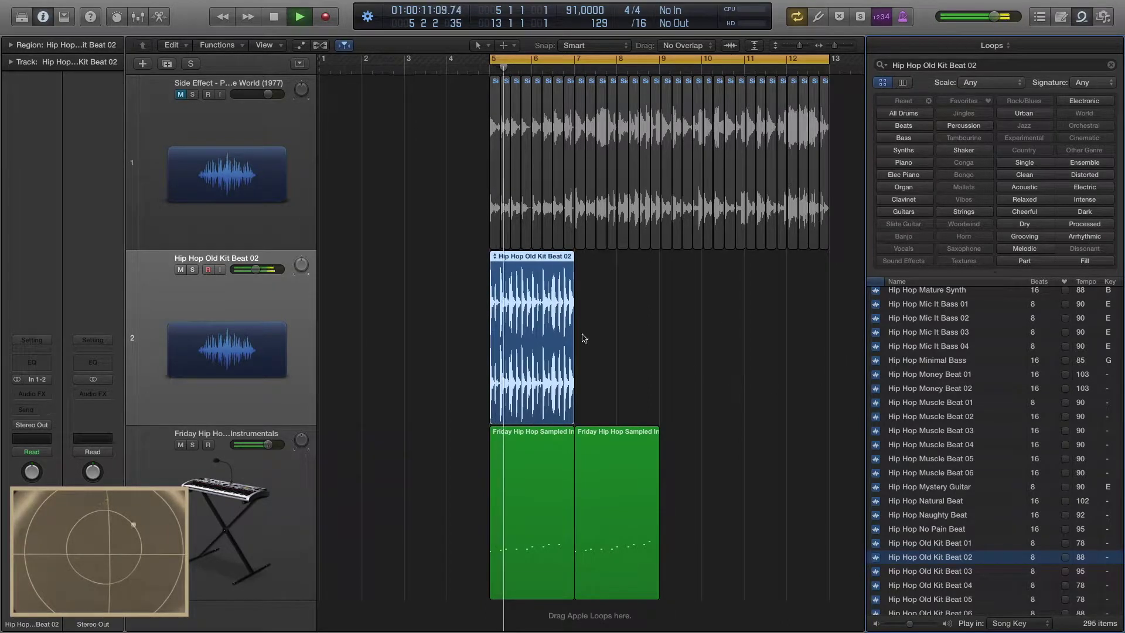
{"action": "left_click_drag", "start_coordinate": [572, 256], "coordinate": [659, 258]}
{"action": "left_click_drag", "start_coordinate": [827, 58], "coordinate": [663, 98]}
{"action": "left_click", "coordinate": [728, 389]}
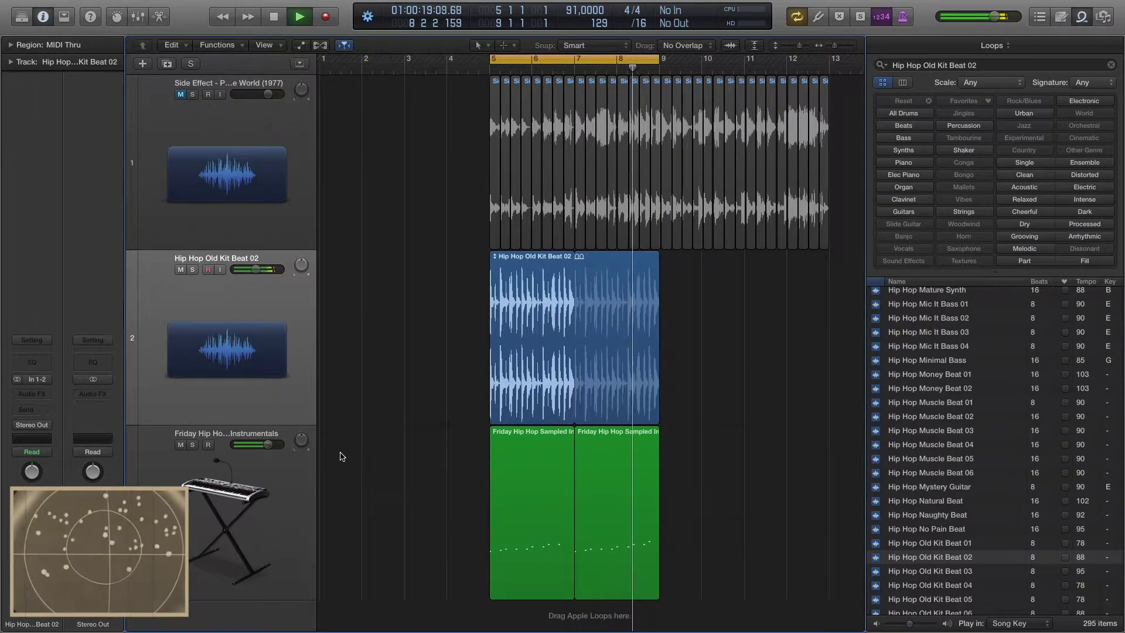
Mute the sampler track, duplicate it with its EXS24 setup and rehearse a new chop melody over the drum loop.
{"action": "left_click", "coordinate": [181, 444]}
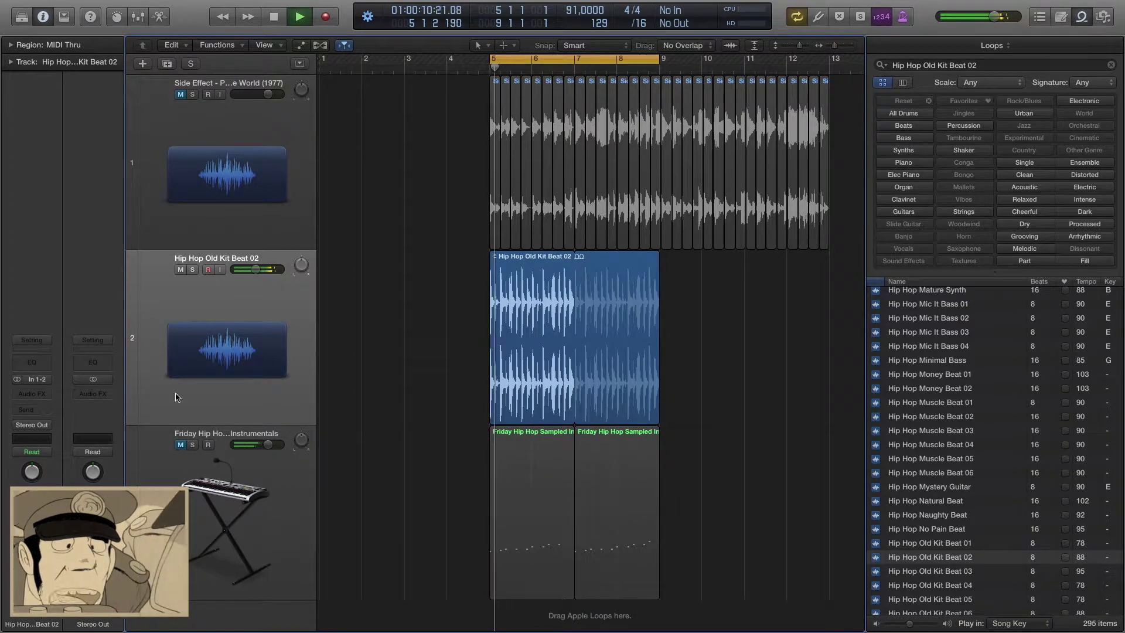
{"action": "key", "text": "Down"}
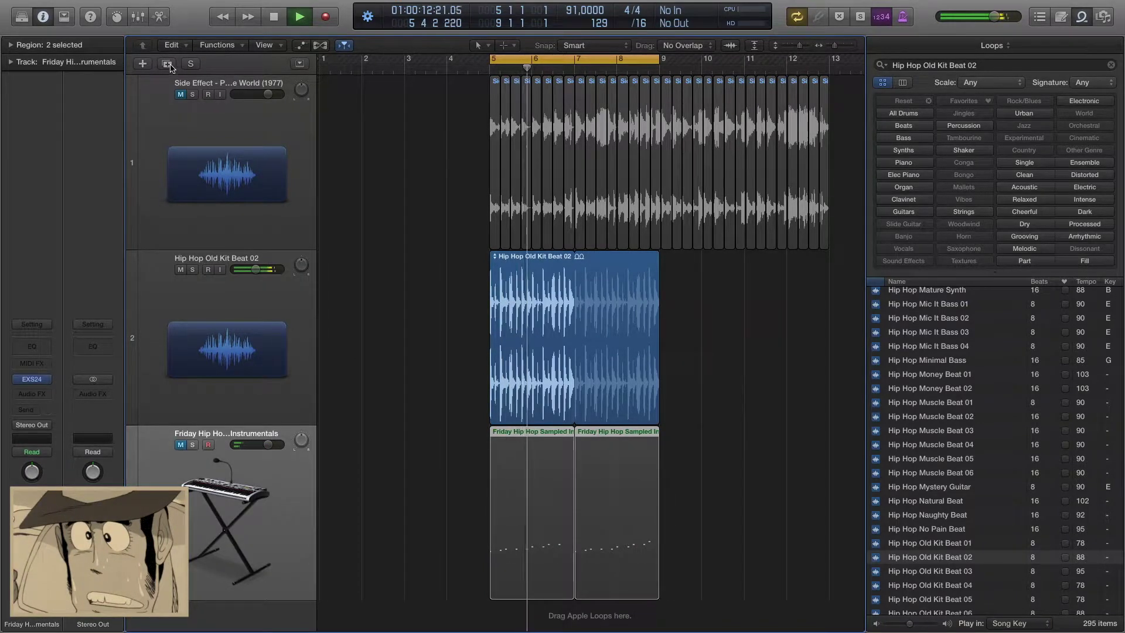
{"action": "key", "text": "super+d"}
{"action": "scroll", "coordinate": [240, 506], "scroll_direction": "down", "scroll_amount": 2}
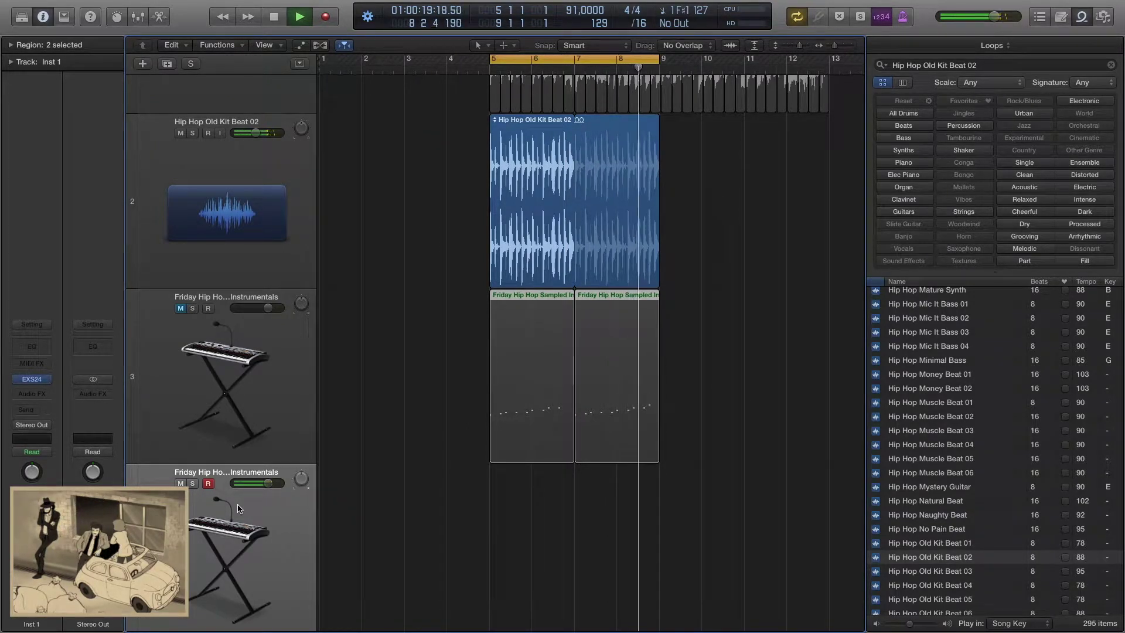
{"action": "key", "text": "space"}
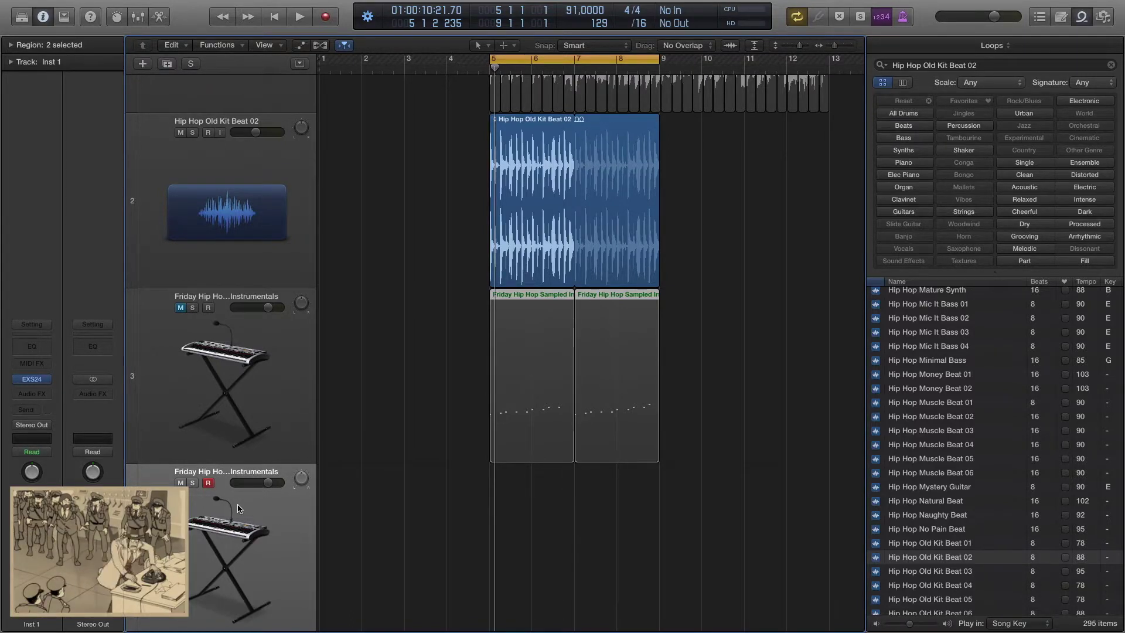
{"action": "key", "text": "r"}
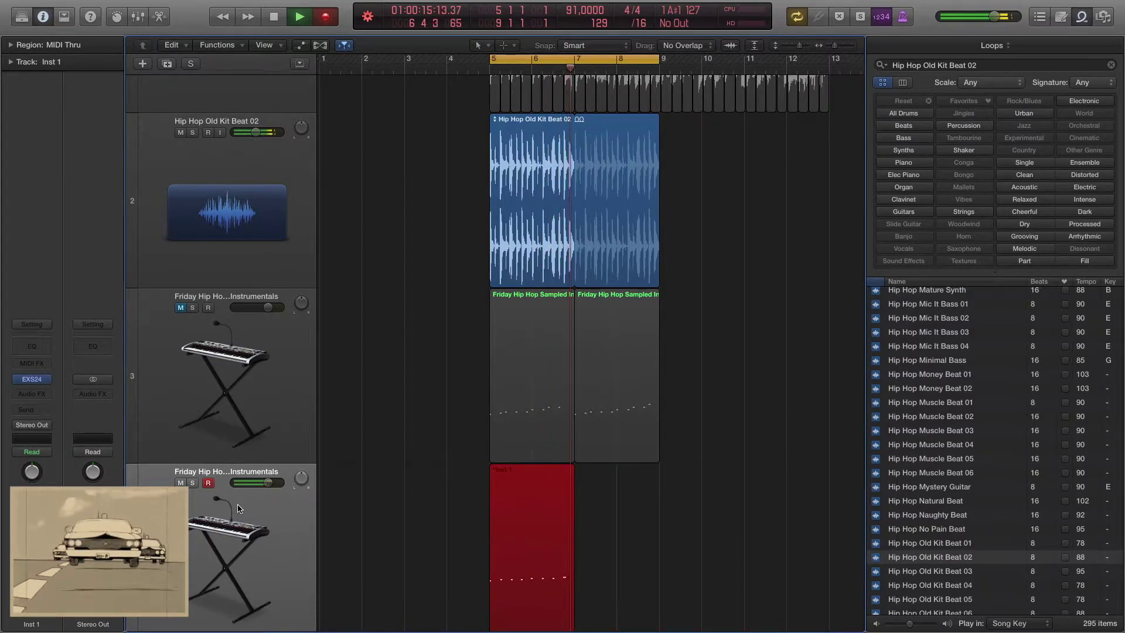
{"action": "key", "text": "space"}
{"action": "key", "text": "Delete"}
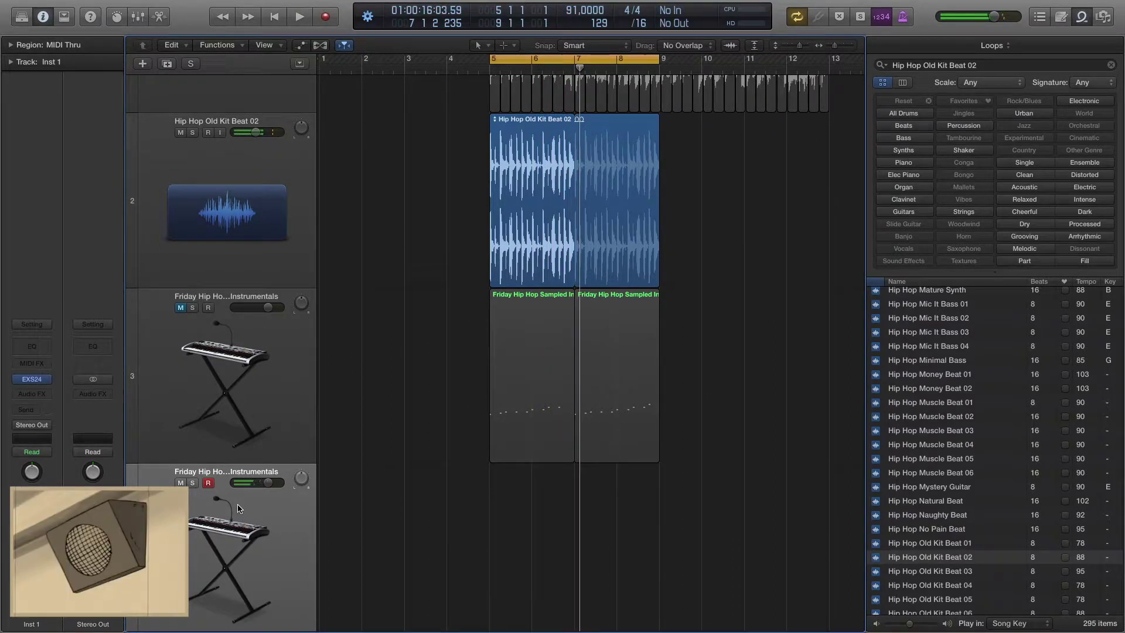
Record a second chop melody from bar 5 to bar 7 on the duplicated sampler track, quantize its notes and play it back.
{"action": "key", "text": "r"}
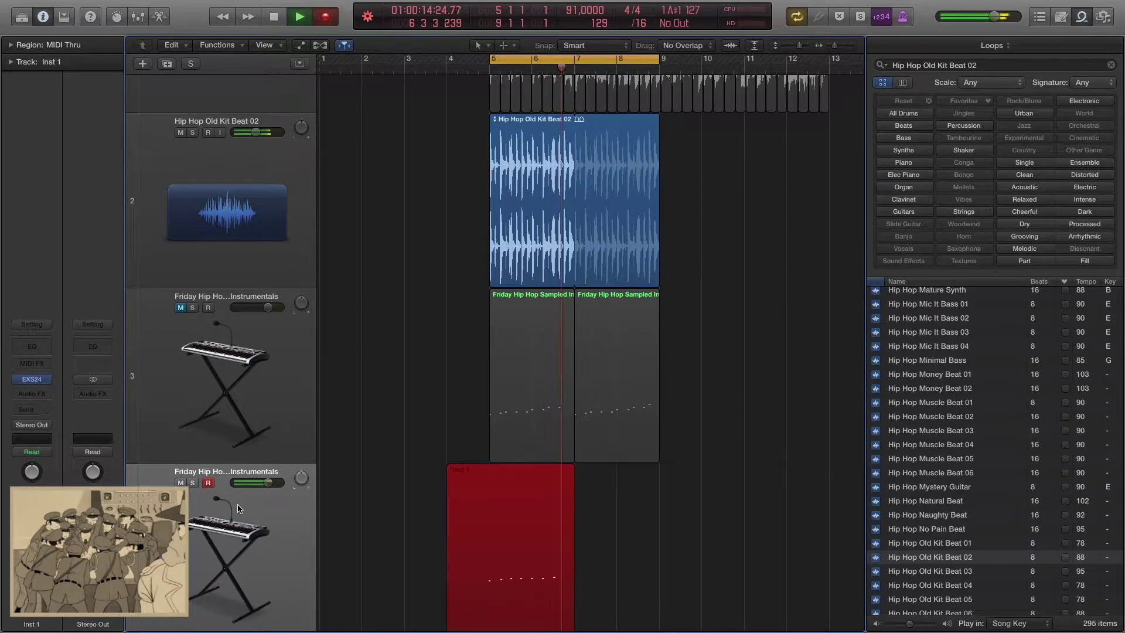
{"action": "key", "text": "space"}
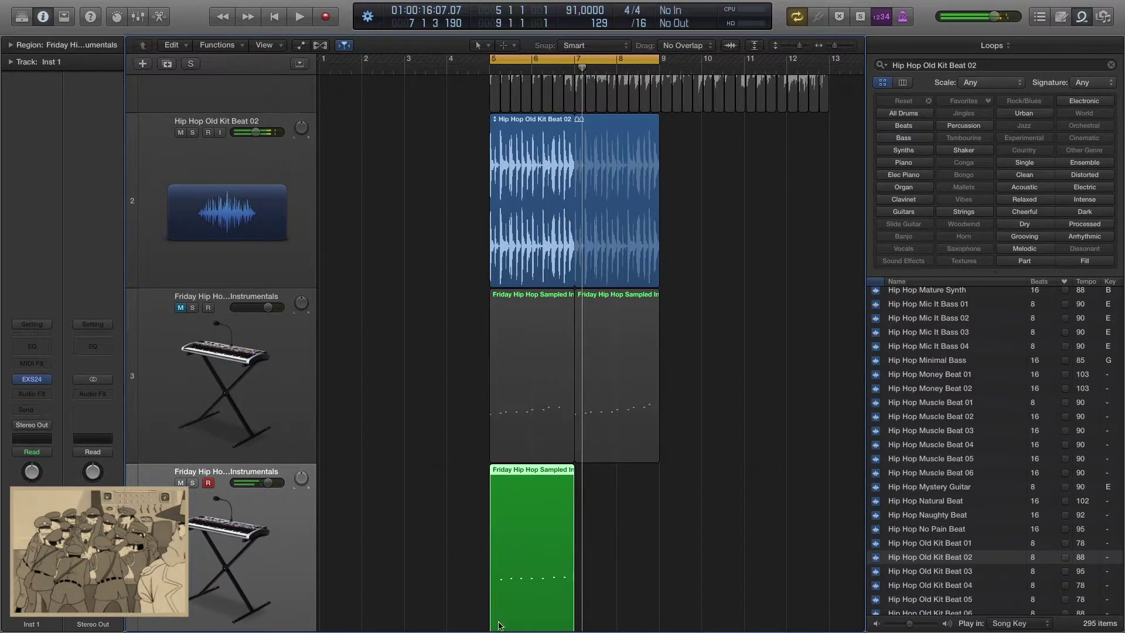
{"action": "double_click", "coordinate": [508, 496]}
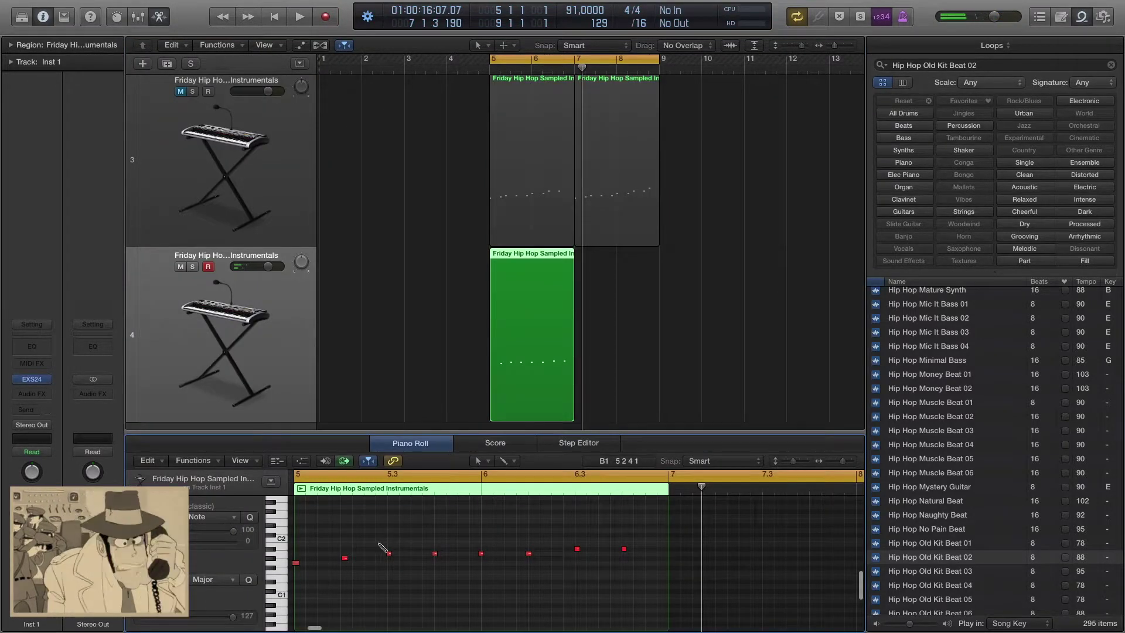
{"action": "key", "text": "space"}
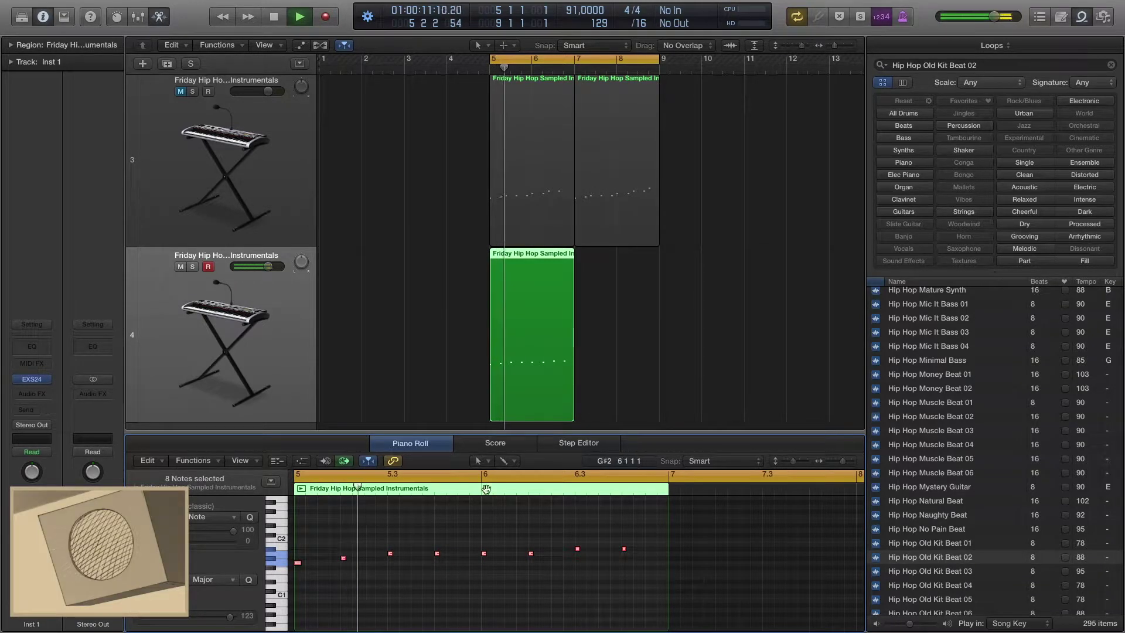
Loop the newly recorded melody region through to bar 9 and close the Piano Roll.
{"action": "left_click_drag", "start_coordinate": [574, 265], "coordinate": [649, 291]}
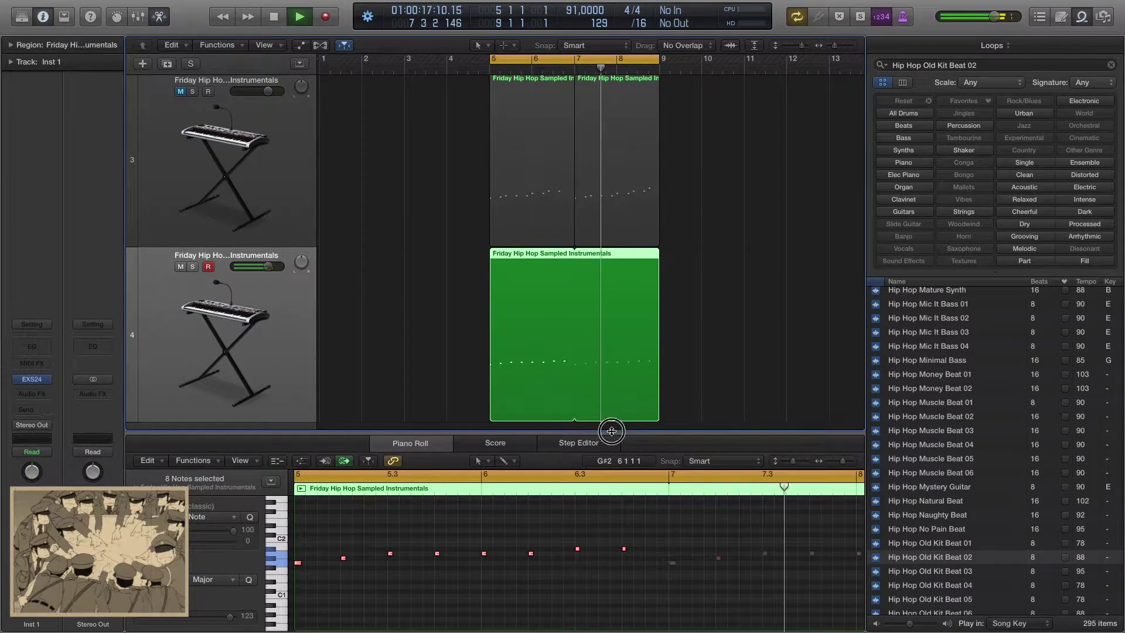
{"action": "key", "text": "e"}
{"action": "left_click_drag", "start_coordinate": [834, 45], "coordinate": [831, 45]}
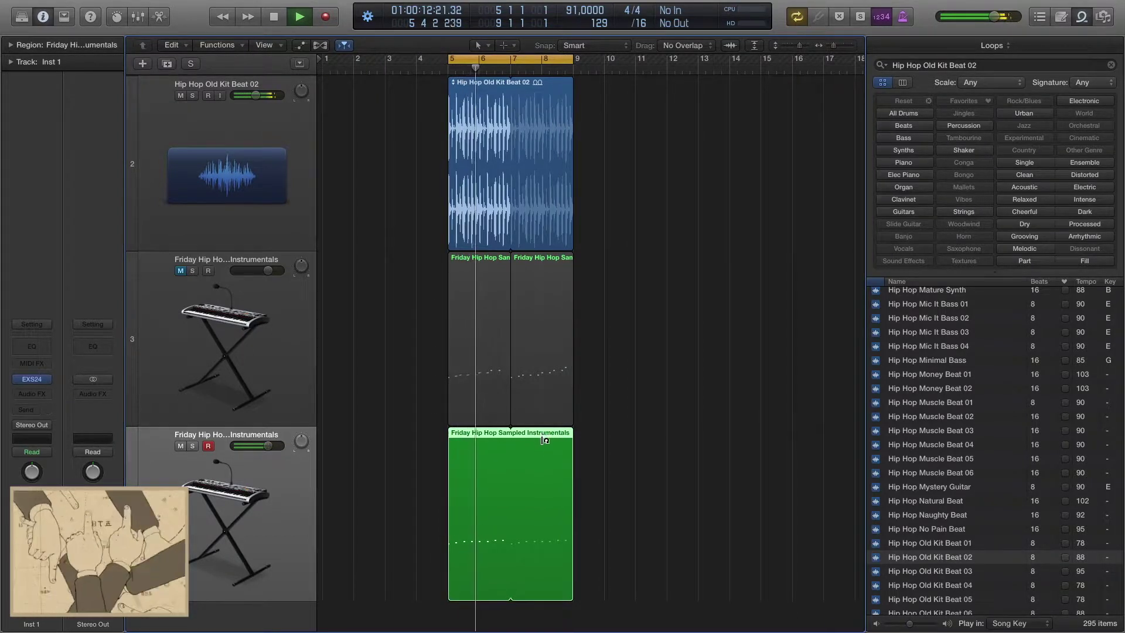
Remove the looping from the new melody region and paste a copy of the region at bar 7 instead.
{"action": "left_click_drag", "start_coordinate": [559, 438], "coordinate": [507, 452]}
{"action": "left_click", "coordinate": [474, 464]}
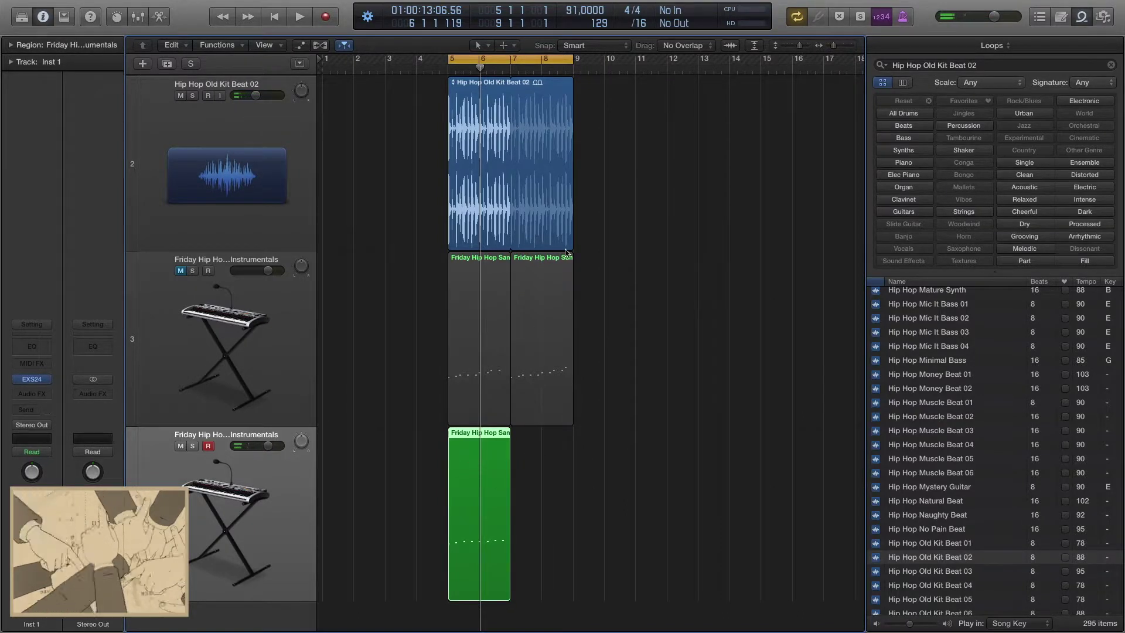
{"action": "left_click_drag", "start_coordinate": [491, 72], "coordinate": [509, 68]}
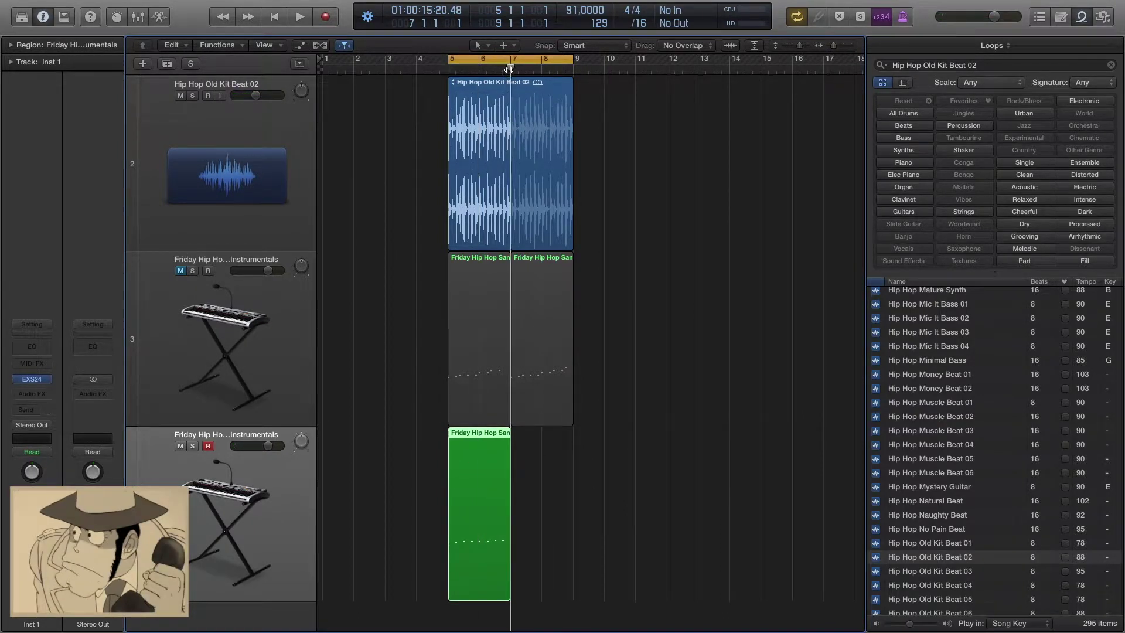
{"action": "key", "text": "super+v"}
Move the two new melody regions to the original sampler track, starting at position 25 4 1 1, and check the project notes.
{"action": "left_click_drag", "start_coordinate": [617, 517], "coordinate": [641, 309]}
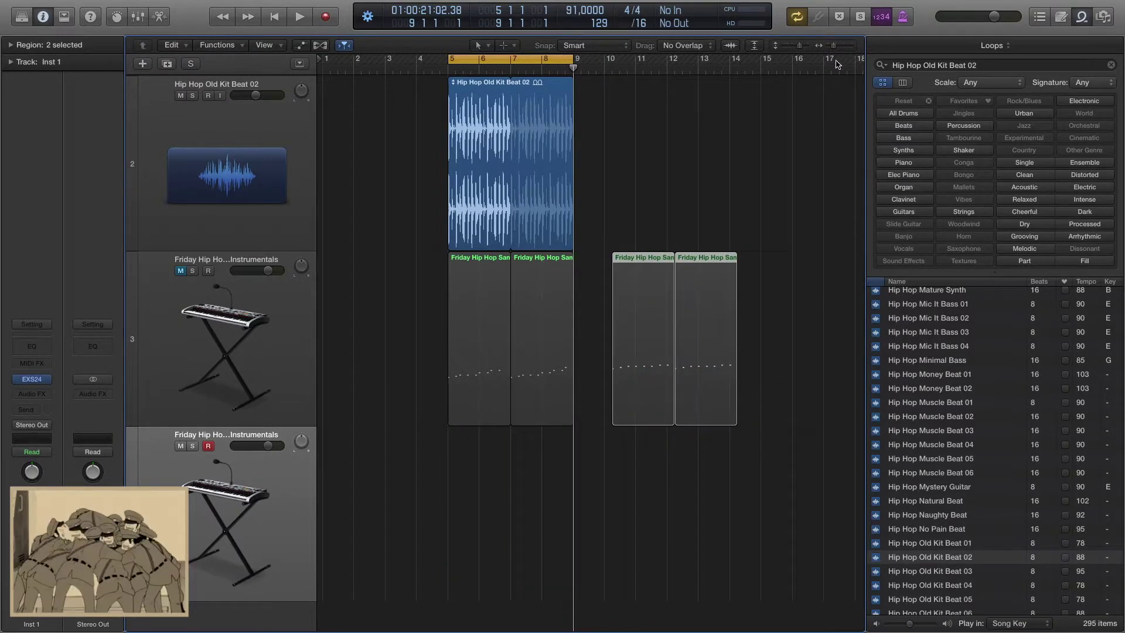
{"action": "left_click_drag", "start_coordinate": [833, 45], "coordinate": [827, 45]}
{"action": "left_click", "coordinate": [1061, 17]}
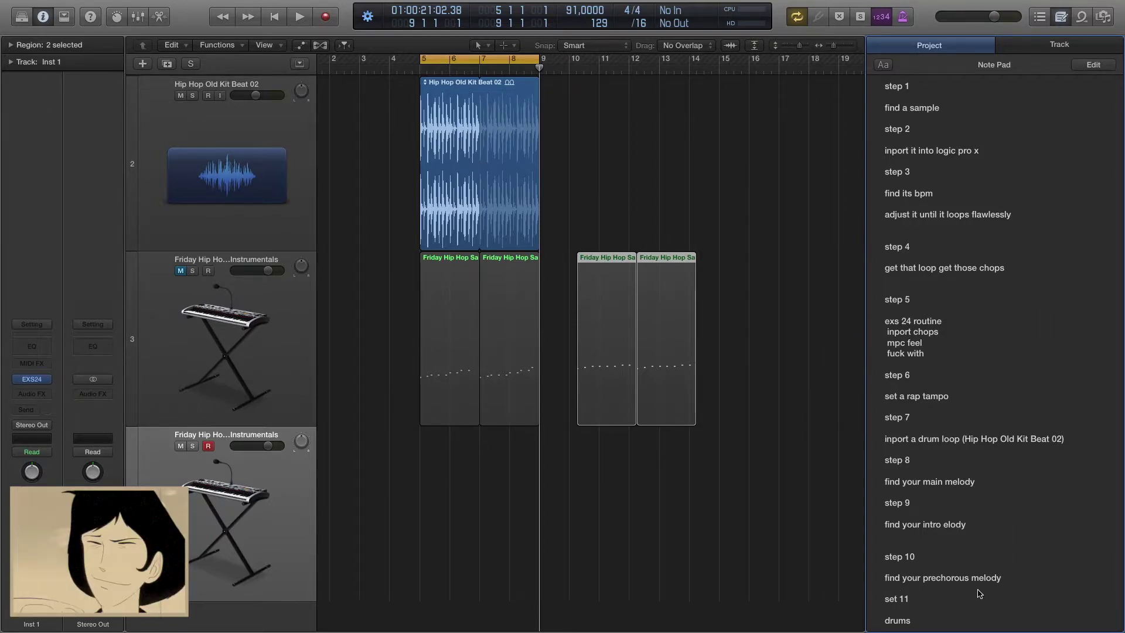
{"action": "left_click", "coordinate": [1060, 23]}
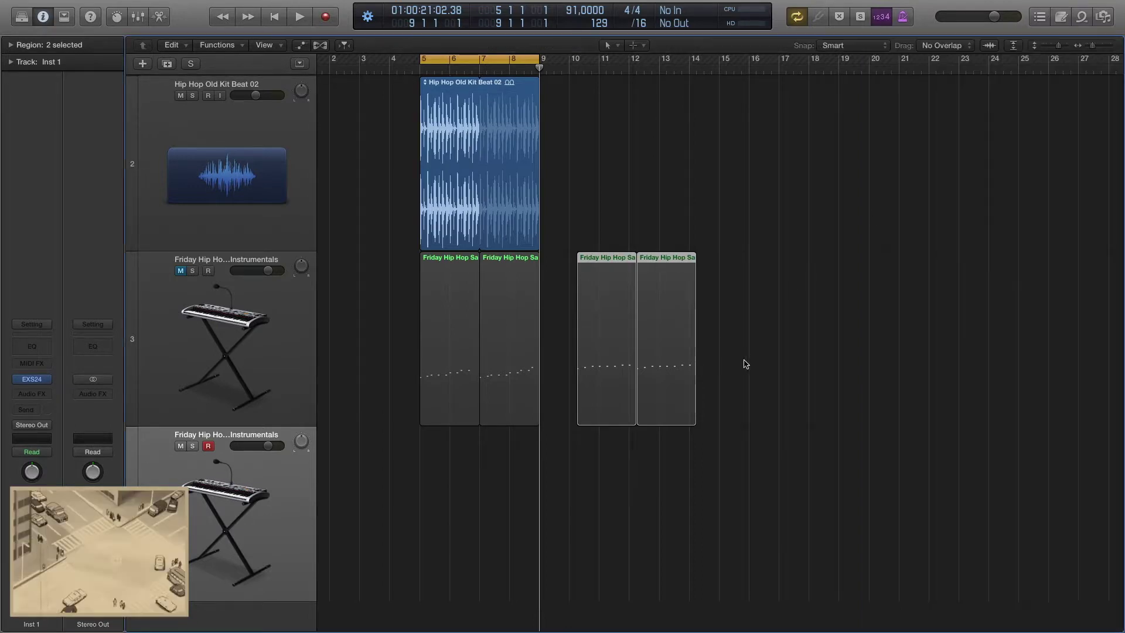
{"action": "left_click", "coordinate": [1094, 46]}
{"action": "left_click_drag", "start_coordinate": [660, 301], "coordinate": [760, 342]}
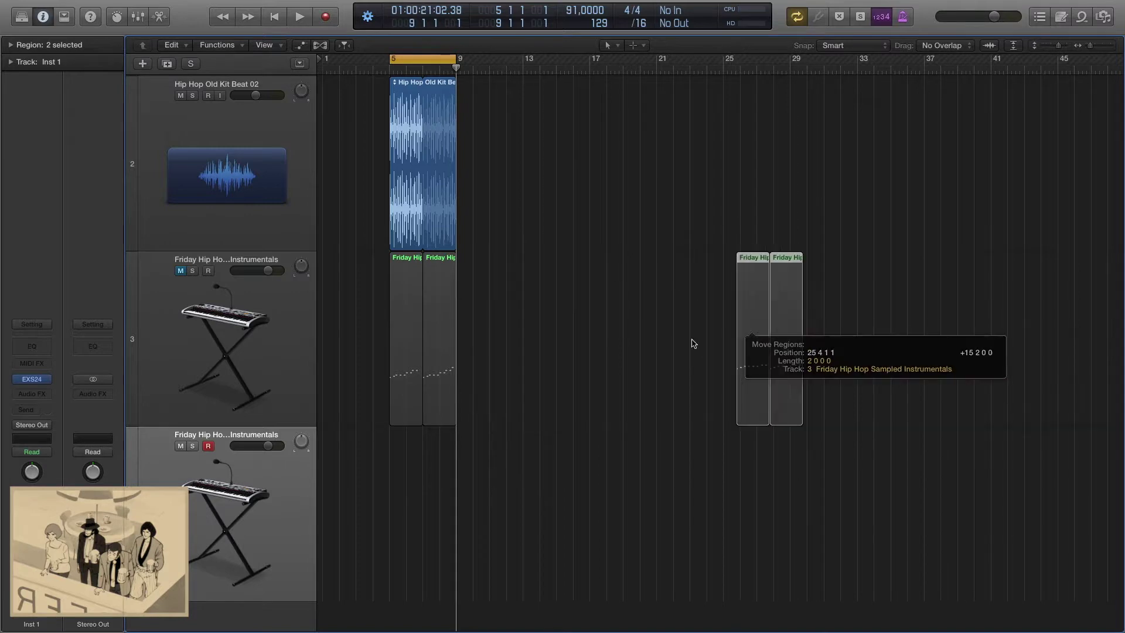
Copy the first two chop regions to bar 9 on the original sampler track and unmute that track.
{"action": "left_click_drag", "start_coordinate": [552, 321], "coordinate": [413, 297]}
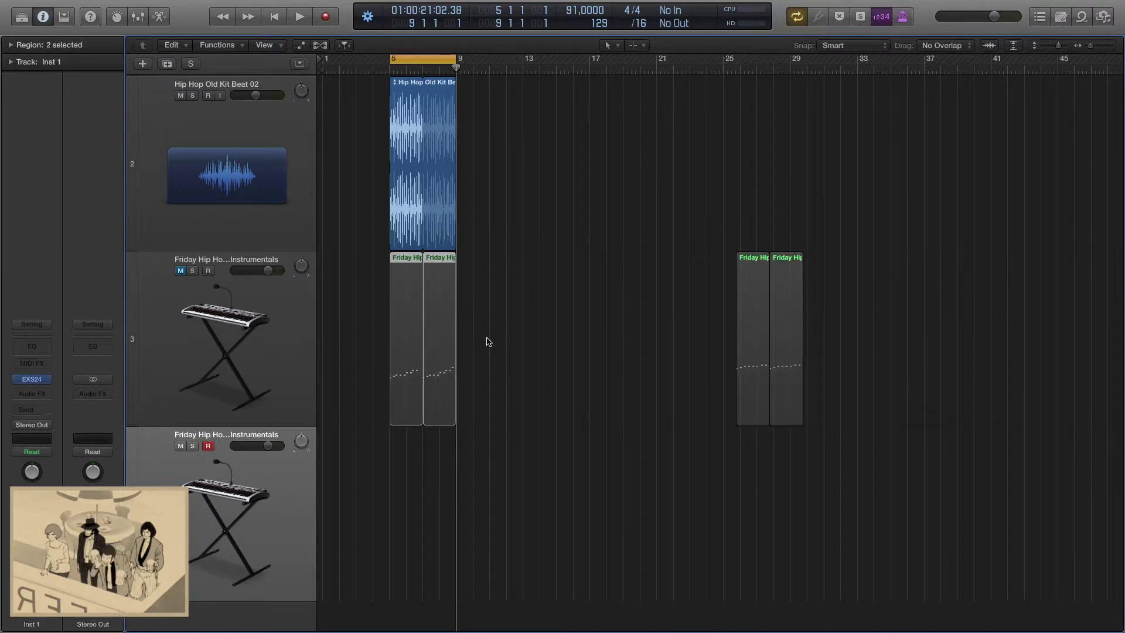
{"action": "key", "text": "super+v"}
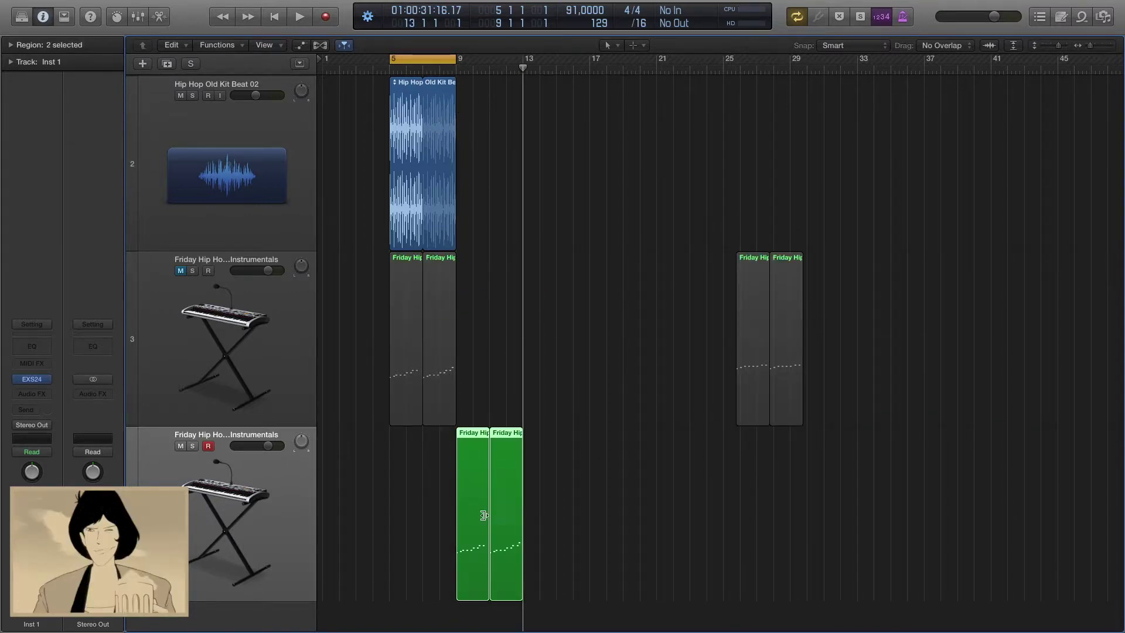
{"action": "left_click_drag", "start_coordinate": [484, 515], "coordinate": [467, 366]}
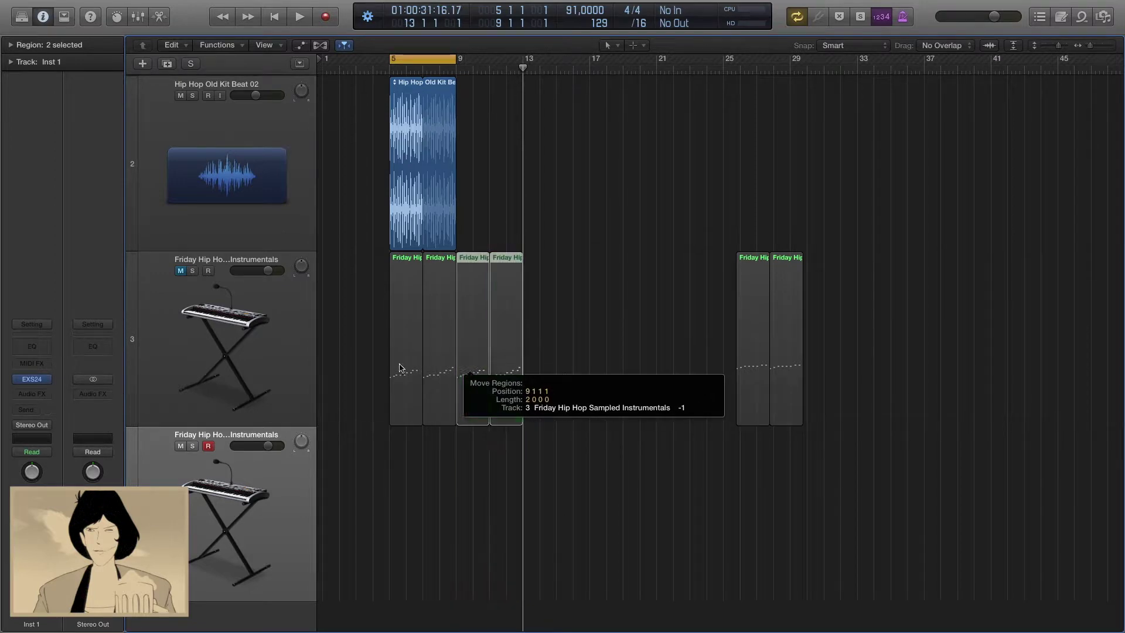
{"action": "left_click", "coordinate": [179, 269]}
Delete the empty duplicate sampler track and select the four chop regions from bar 5 to bar 13.
{"action": "left_click", "coordinate": [209, 510]}
{"action": "scroll", "coordinate": [209, 512], "scroll_direction": "up", "scroll_amount": 3}
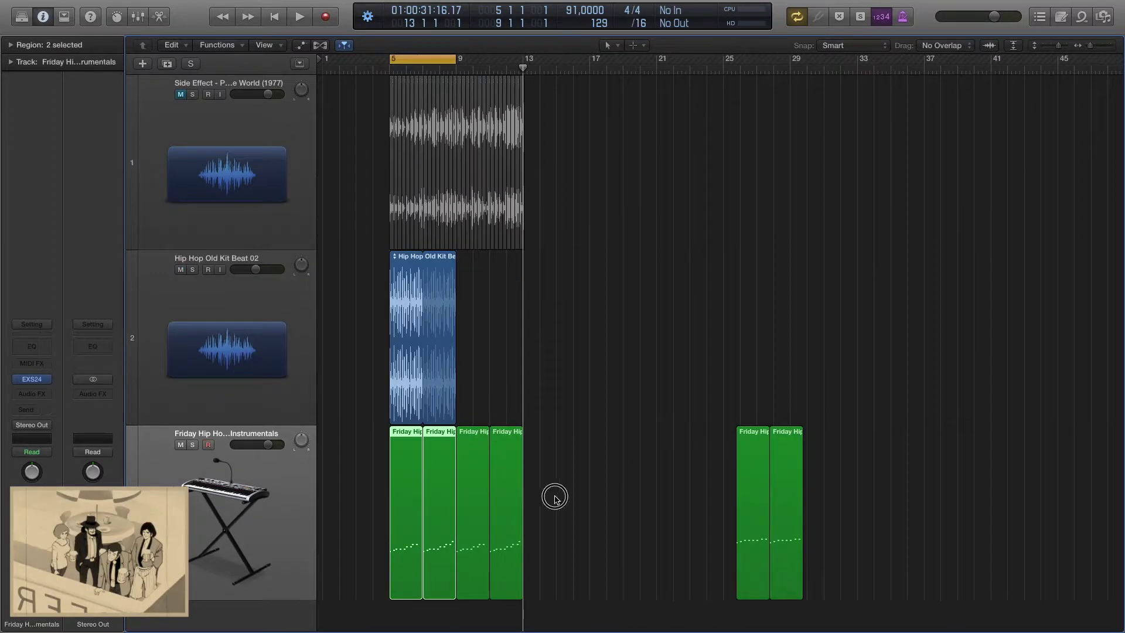
{"action": "left_click_drag", "start_coordinate": [554, 496], "coordinate": [405, 466]}
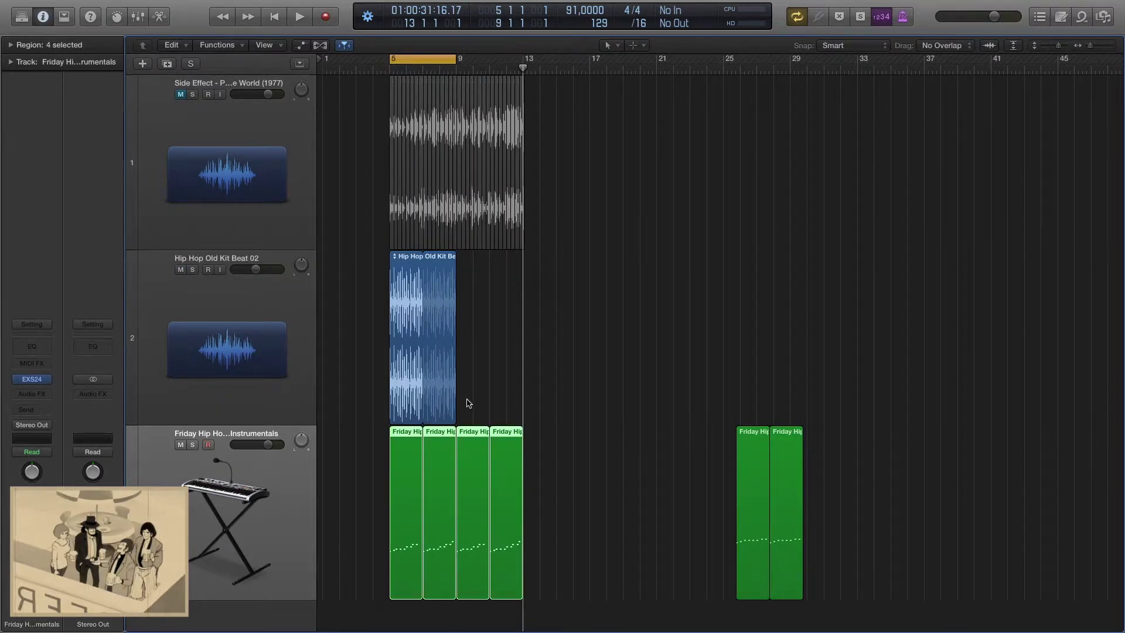
Paste the copied chop regions at bar 13 and move the two alternate melody regions closer to the chops.
{"action": "key", "text": "super+v"}
{"action": "left_click_drag", "start_coordinate": [683, 480], "coordinate": [621, 462]}
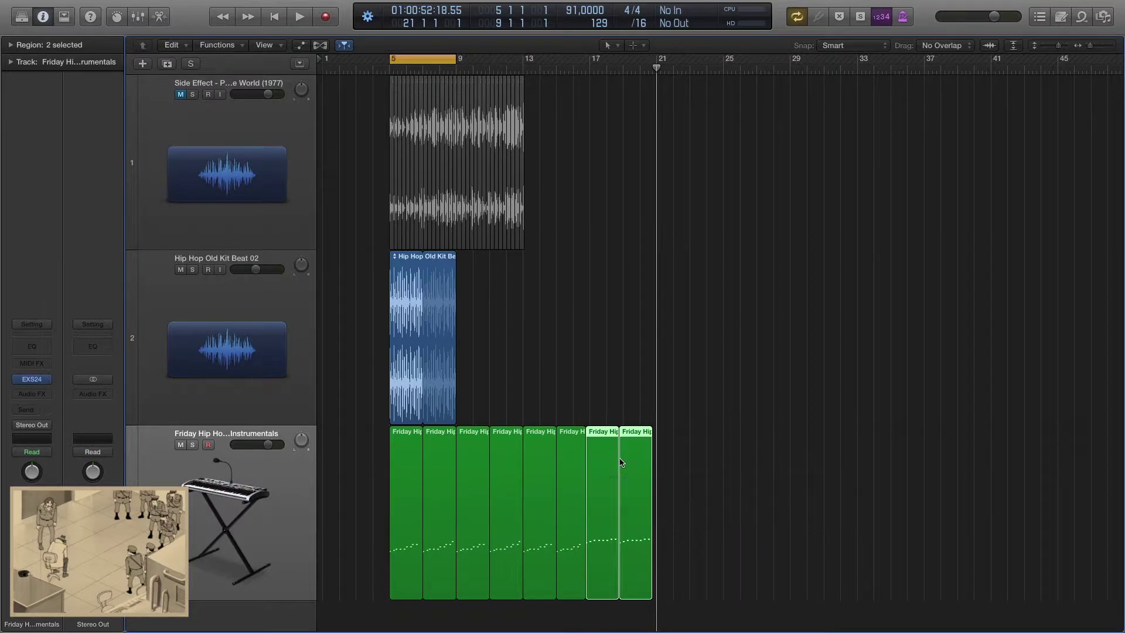
{"action": "key", "text": "super+z"}
{"action": "left_click_drag", "start_coordinate": [761, 475], "coordinate": [694, 480]}
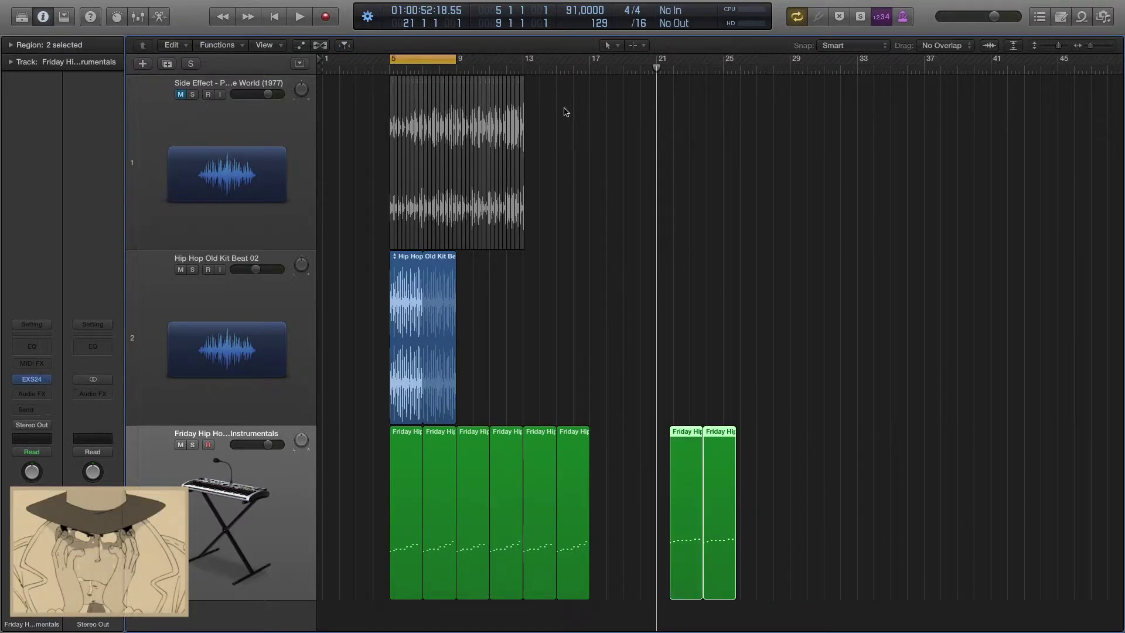
Place the two alternate melody regions at bar 17, directly after the chop regions.
{"action": "left_click", "coordinate": [591, 69]}
{"action": "key", "text": "super+Right"}
{"action": "key", "text": "super+Right"}
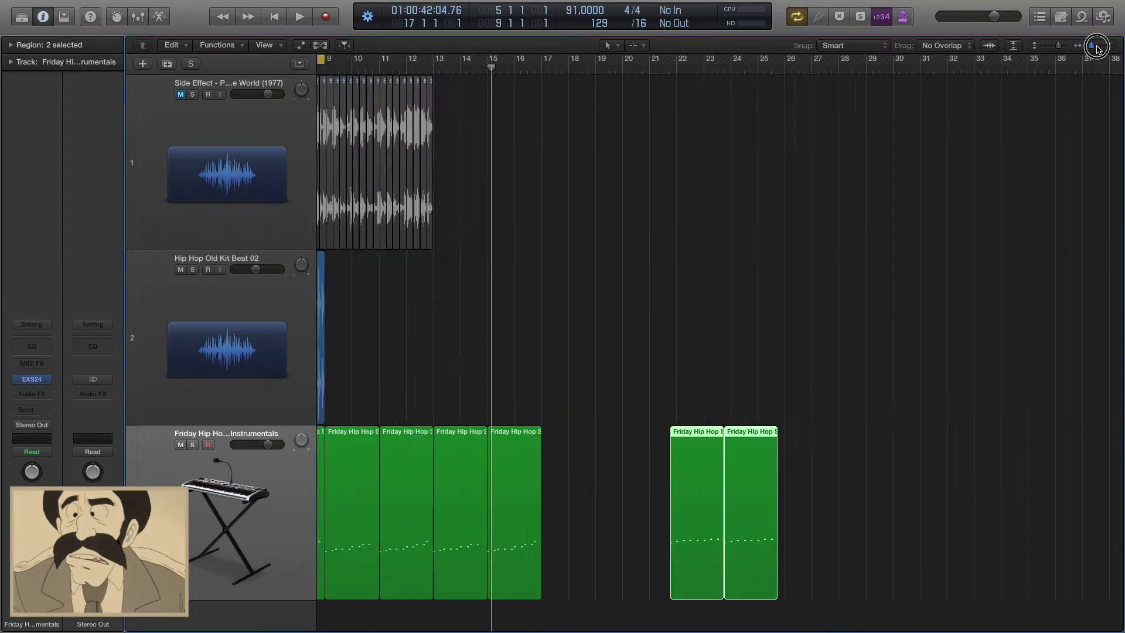
{"action": "scroll", "coordinate": [660, 500], "scroll_direction": "left", "scroll_amount": 2}
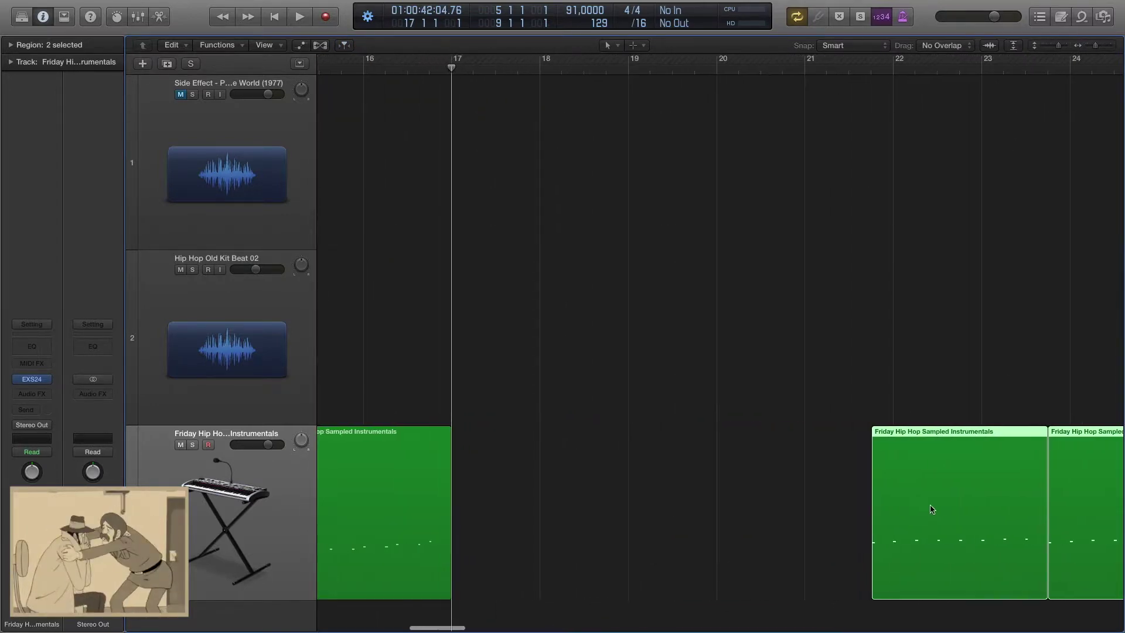
{"action": "left_click_drag", "start_coordinate": [929, 510], "coordinate": [545, 472]}
{"action": "left_click_drag", "start_coordinate": [704, 521], "coordinate": [532, 516]}
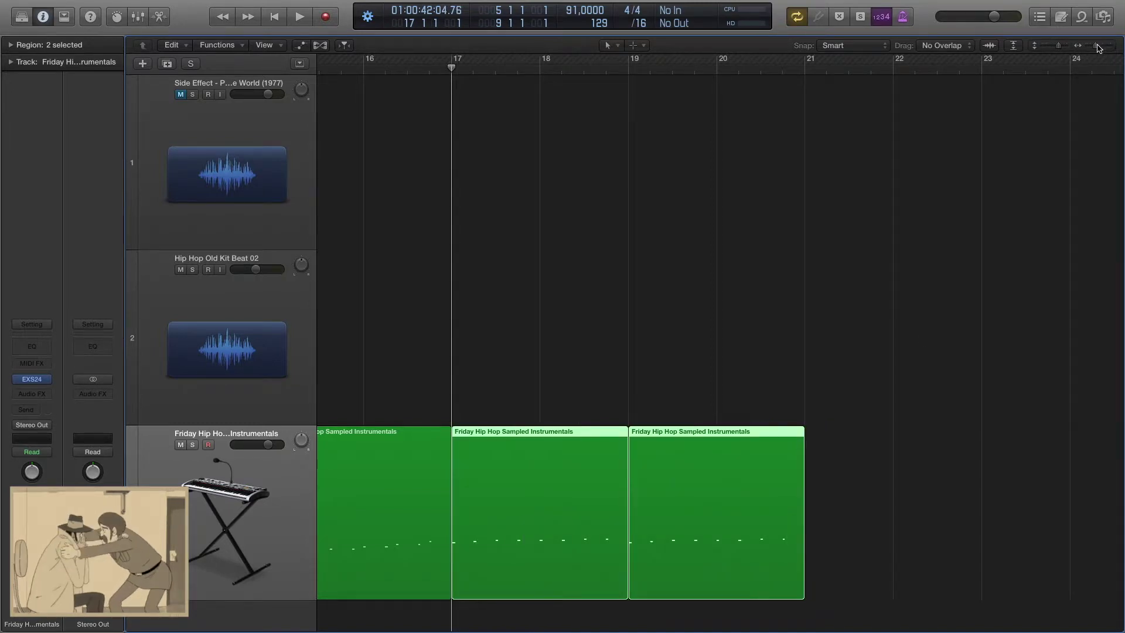
Delete the Hip Hop Old Kit Beat 02 loop region from the drum track.
{"action": "left_click_drag", "start_coordinate": [1097, 46], "coordinate": [1090, 46]}
{"action": "left_click", "coordinate": [1054, 47]}
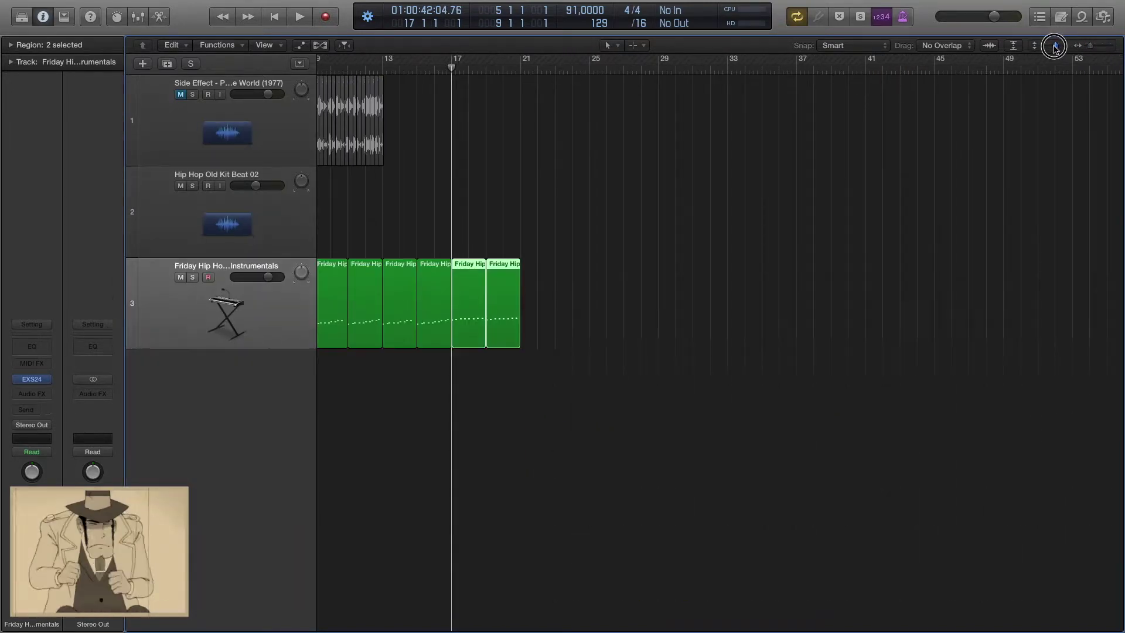
{"action": "scroll", "coordinate": [821, 301], "scroll_direction": "left", "scroll_amount": 5}
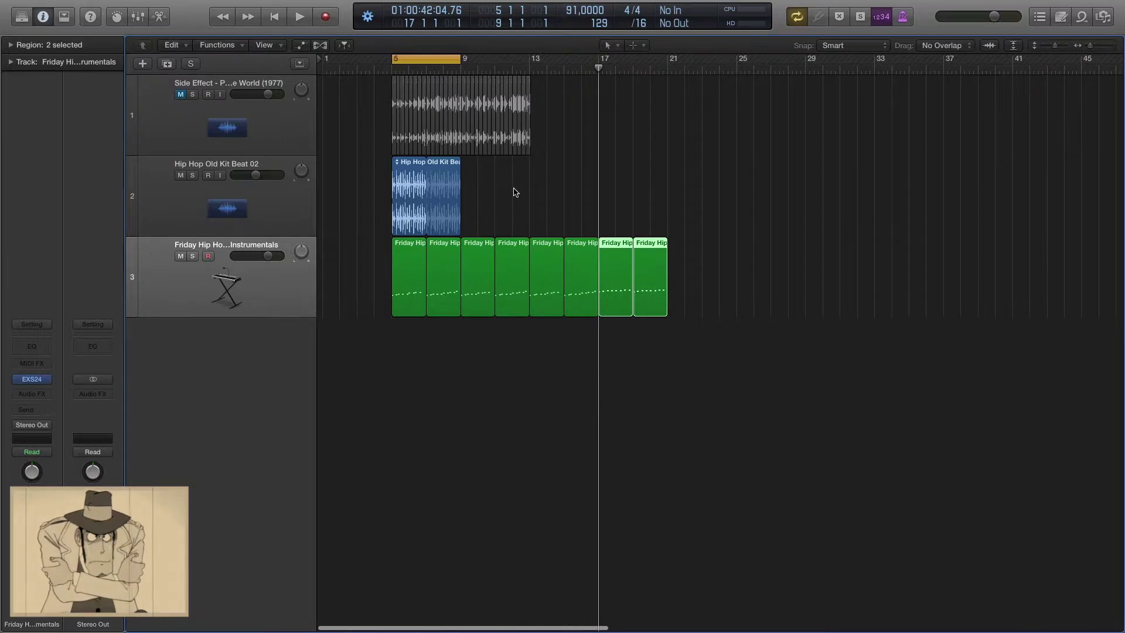
{"action": "left_click_drag", "start_coordinate": [515, 192], "coordinate": [445, 179]}
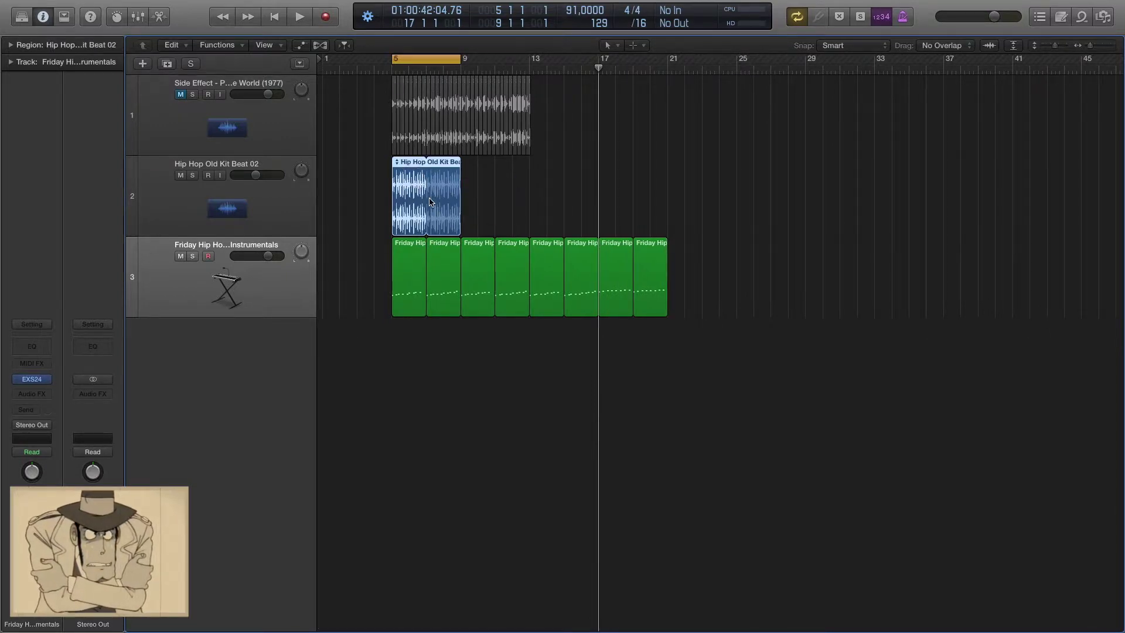
{"action": "key", "text": "Delete"}
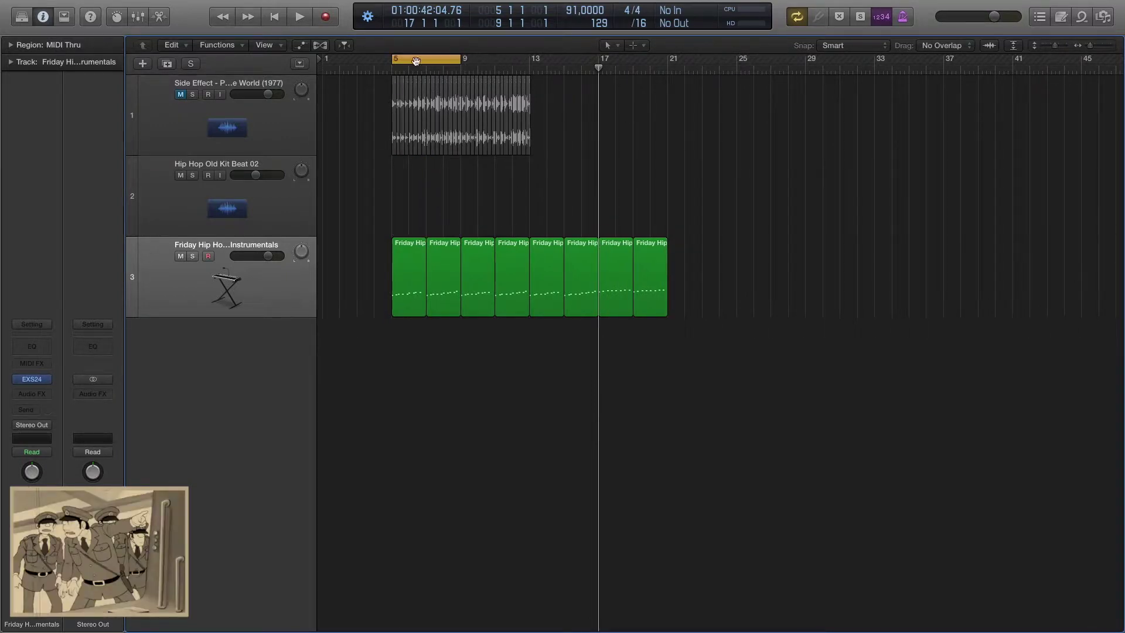
Create an empty one-bar MIDI region at bar 4 on the sampler track and open it in the Piano Roll.
{"action": "left_click_drag", "start_coordinate": [415, 61], "coordinate": [391, 60]}
{"action": "right_click", "coordinate": [386, 243]}
{"action": "key", "text": "Escape"}
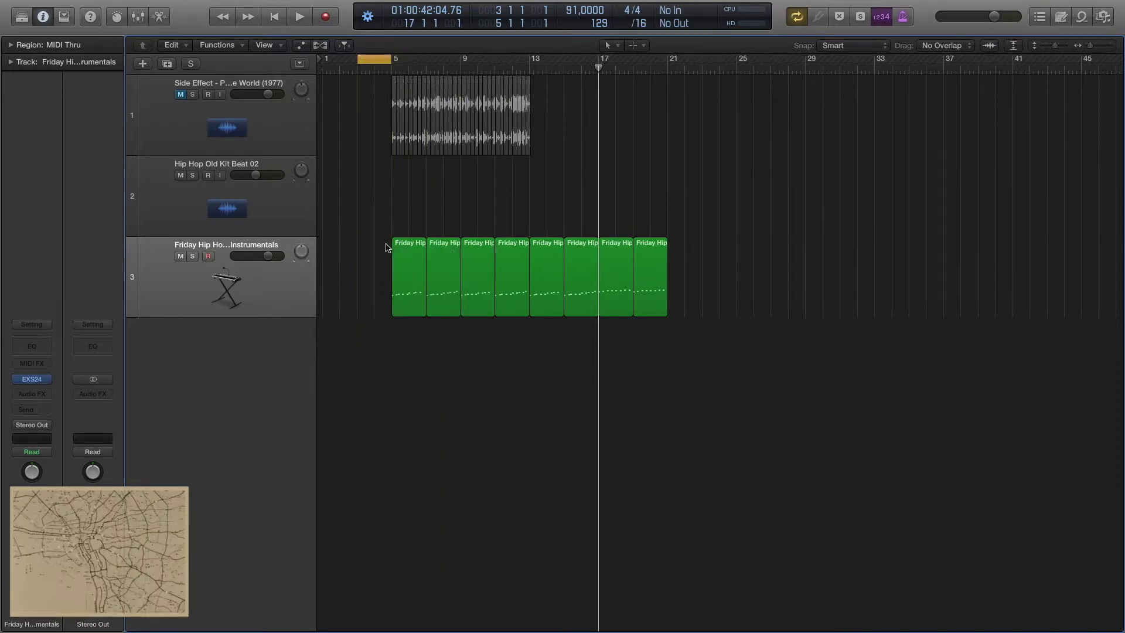
{"action": "right_click", "coordinate": [362, 256]}
{"action": "left_click", "coordinate": [386, 259]}
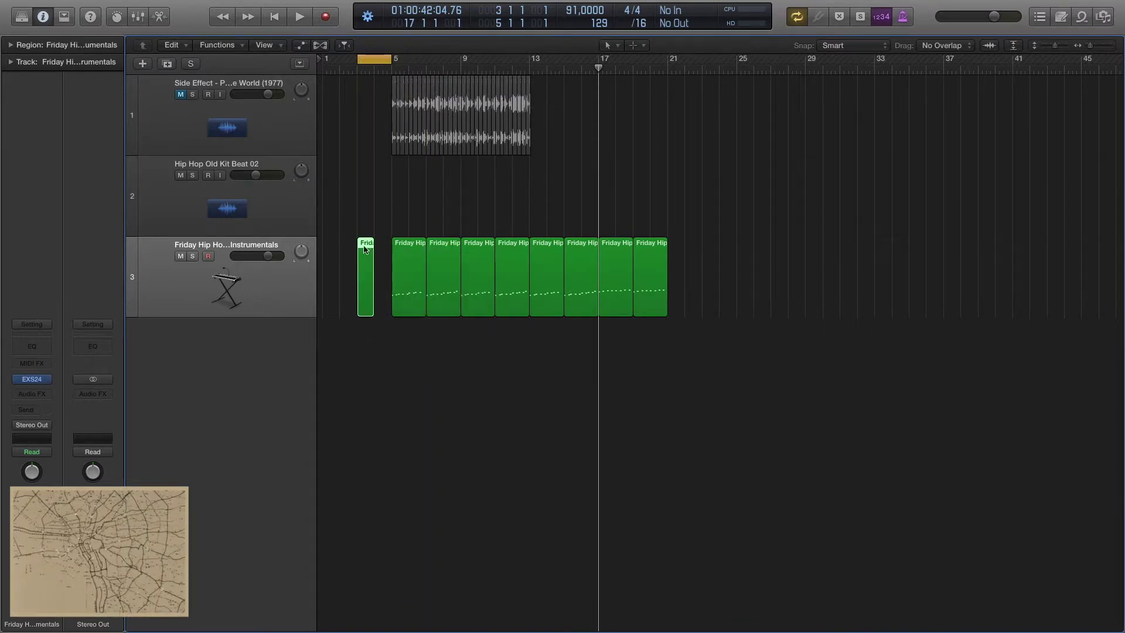
{"action": "left_click_drag", "start_coordinate": [366, 246], "coordinate": [384, 249]}
{"action": "double_click", "coordinate": [391, 271]}
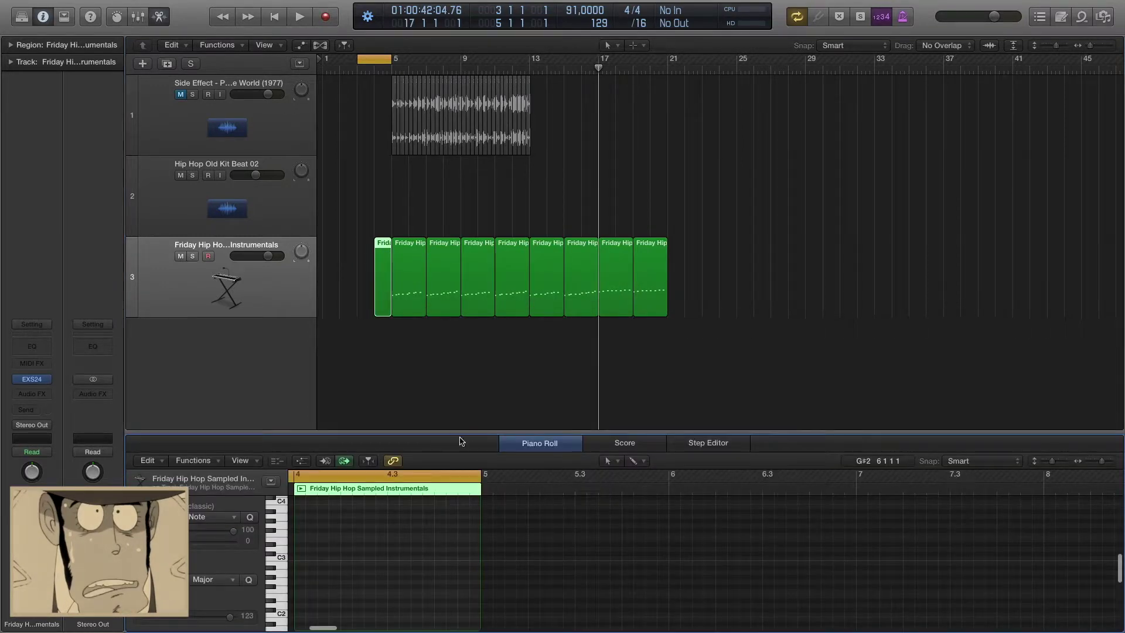
Enter C1 notes on beats 1 and 2 and a C#1 note on beat 4 of the bar 4 region.
{"action": "left_click_drag", "start_coordinate": [455, 434], "coordinate": [451, 305]}
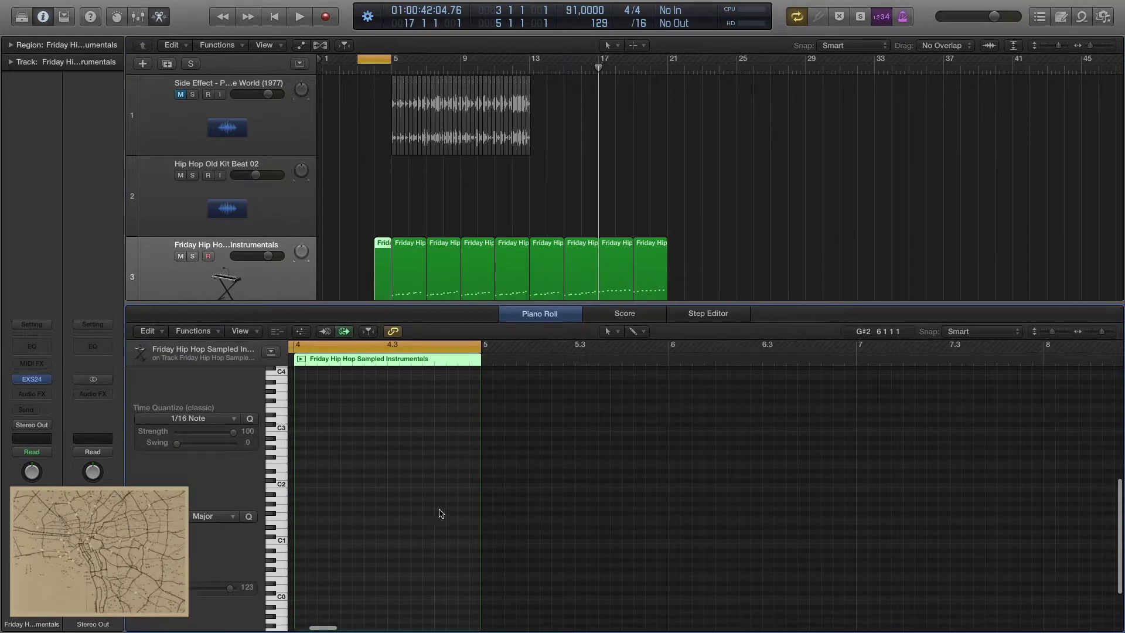
{"action": "left_click", "coordinate": [302, 540]}
{"action": "left_click", "coordinate": [344, 540]}
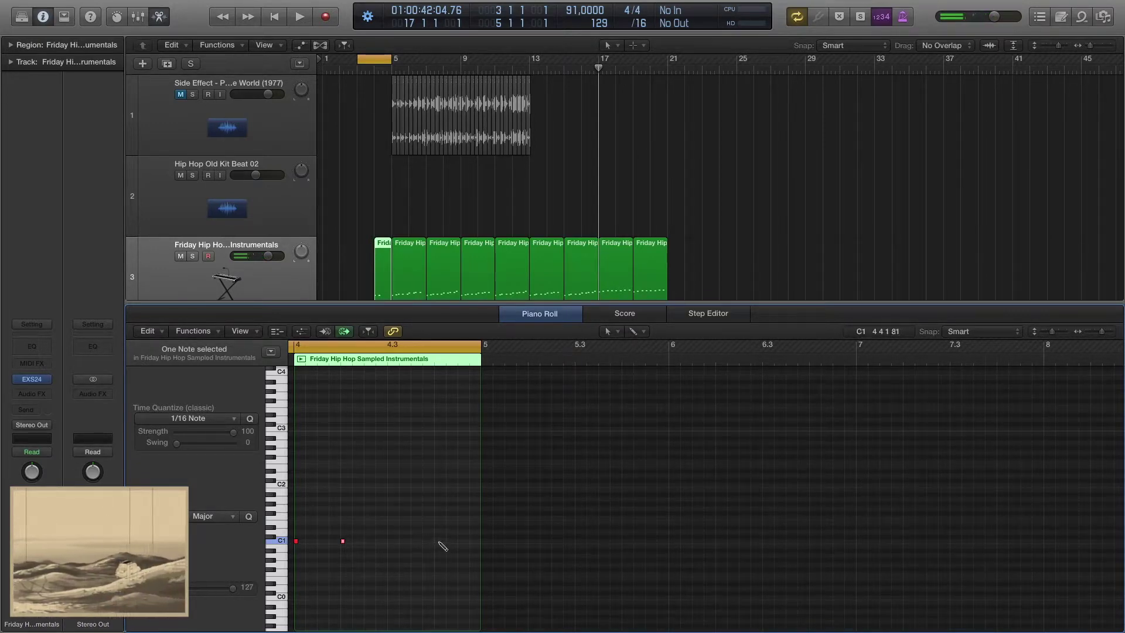
{"action": "left_click_drag", "start_coordinate": [435, 541], "coordinate": [437, 537]}
Cycle bar 4 during playback and add two C1 notes, halfway through beat 2 and halfway through beat 3.
{"action": "key", "text": "space"}
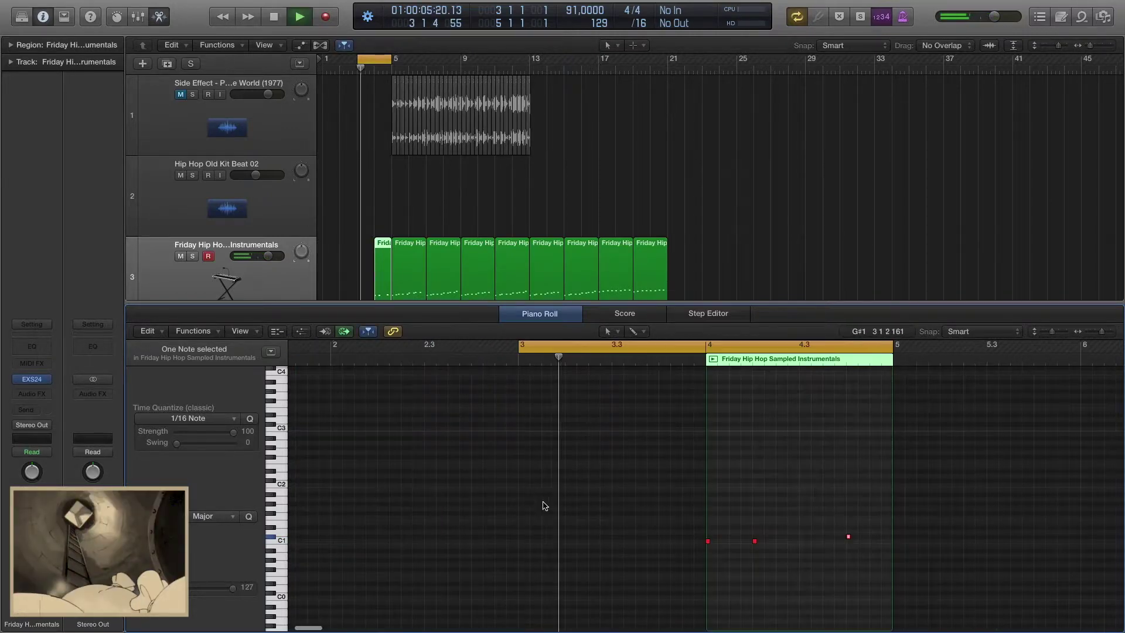
{"action": "left_click_drag", "start_coordinate": [536, 350], "coordinate": [707, 350]}
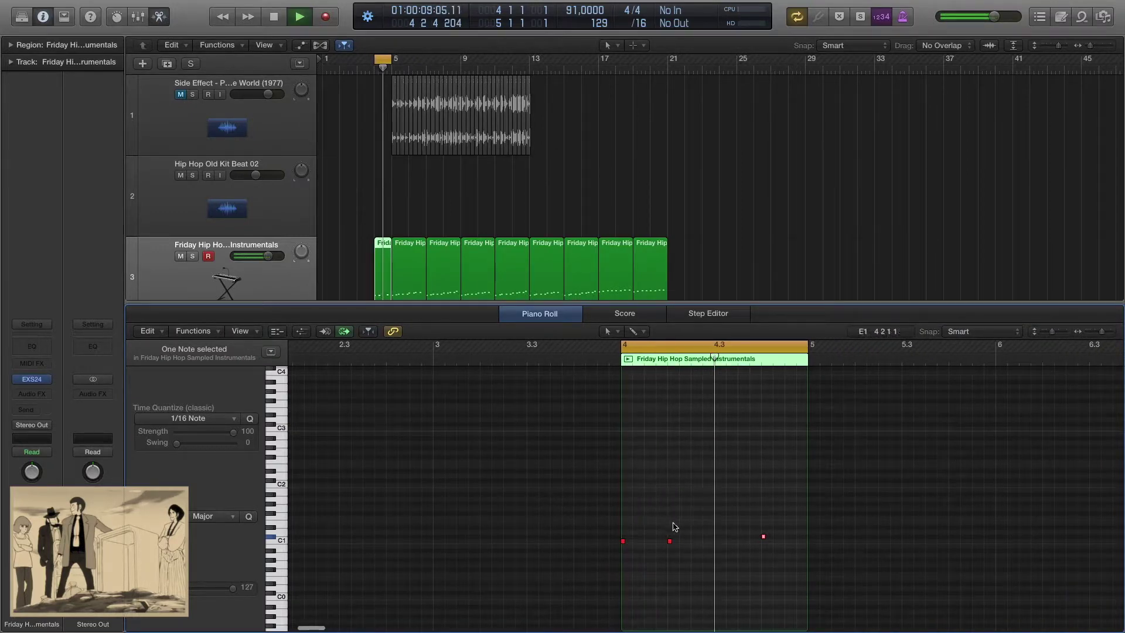
{"action": "key", "text": "space"}
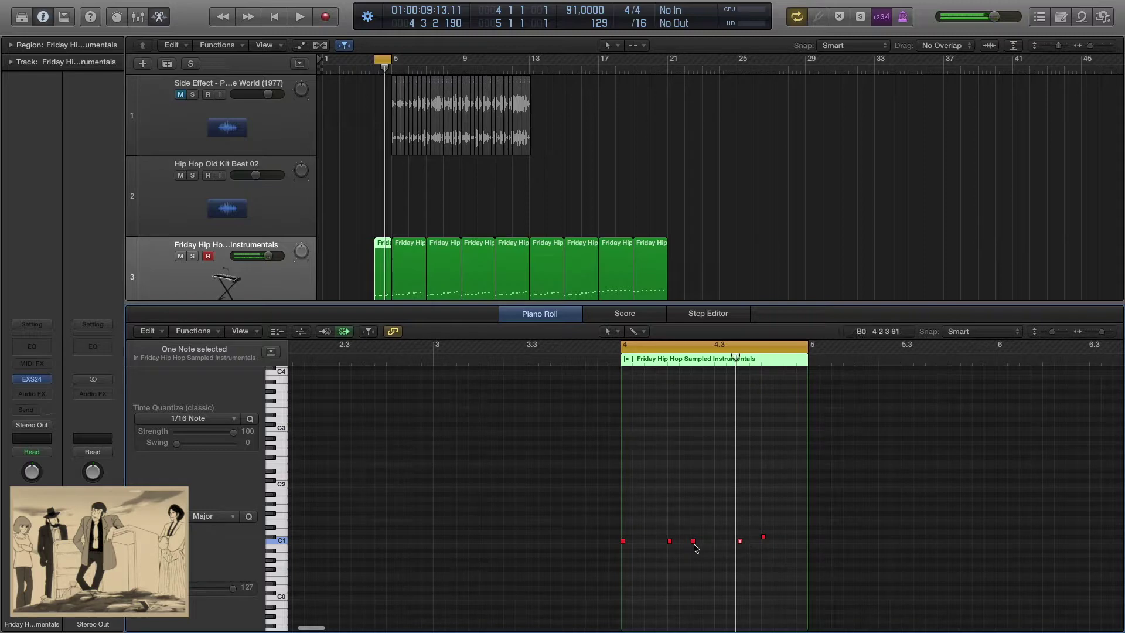
{"action": "left_click", "coordinate": [694, 543]}
{"action": "key", "text": "space"}
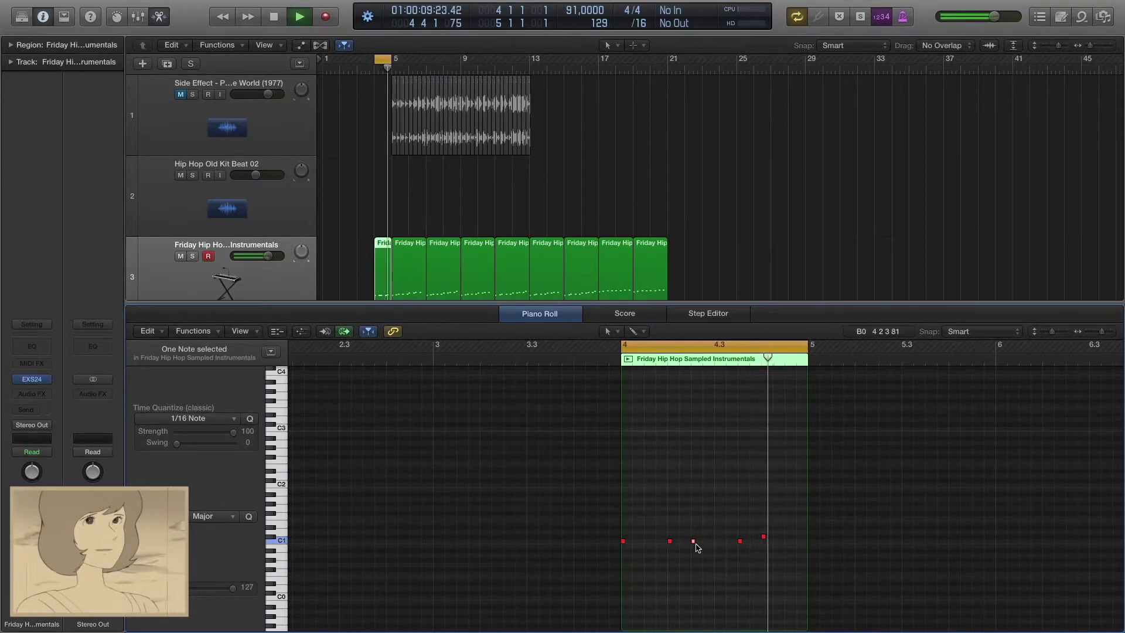
{"action": "scroll", "coordinate": [666, 367], "scroll_direction": "left", "scroll_amount": 2}
{"action": "key", "text": "space"}
{"action": "key", "text": "space"}
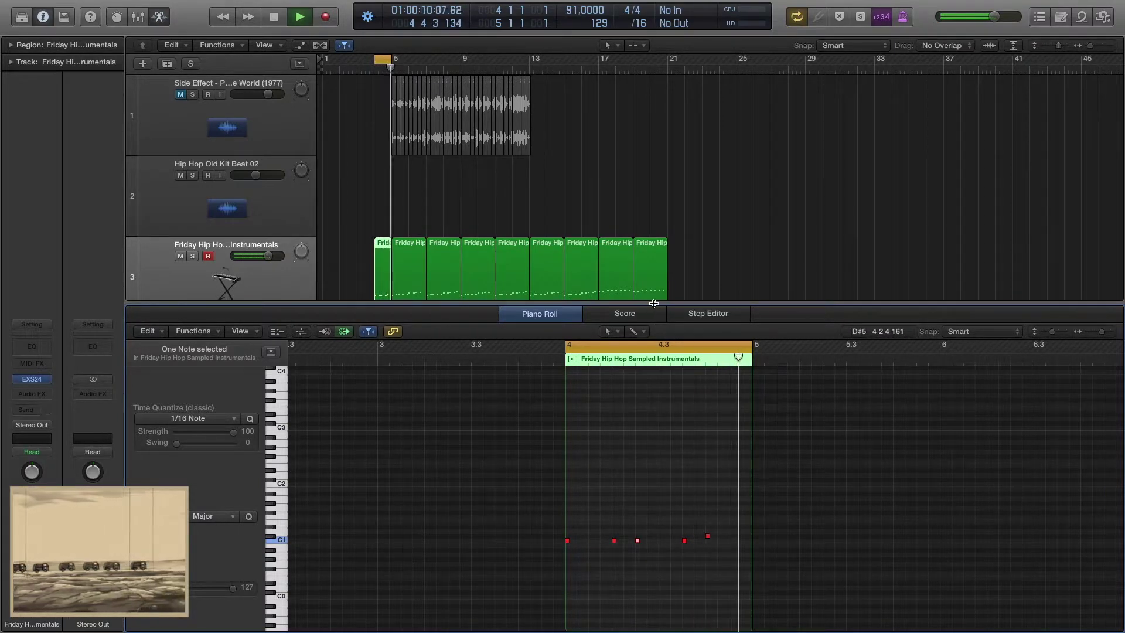
Close the Piano Roll, extend the cycle range to bars 4–21, and play back the arrangement.
{"action": "left_click", "coordinate": [740, 269]}
{"action": "key", "text": "e"}
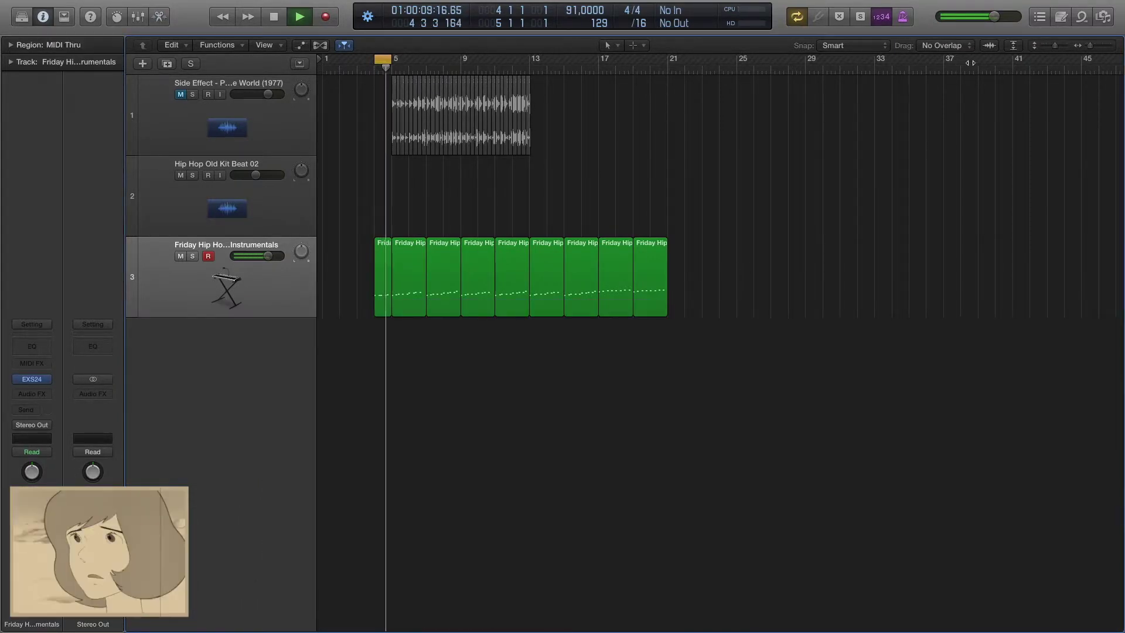
{"action": "left_click", "coordinate": [1090, 47]}
{"action": "left_click_drag", "start_coordinate": [1090, 47], "coordinate": [1086, 47]}
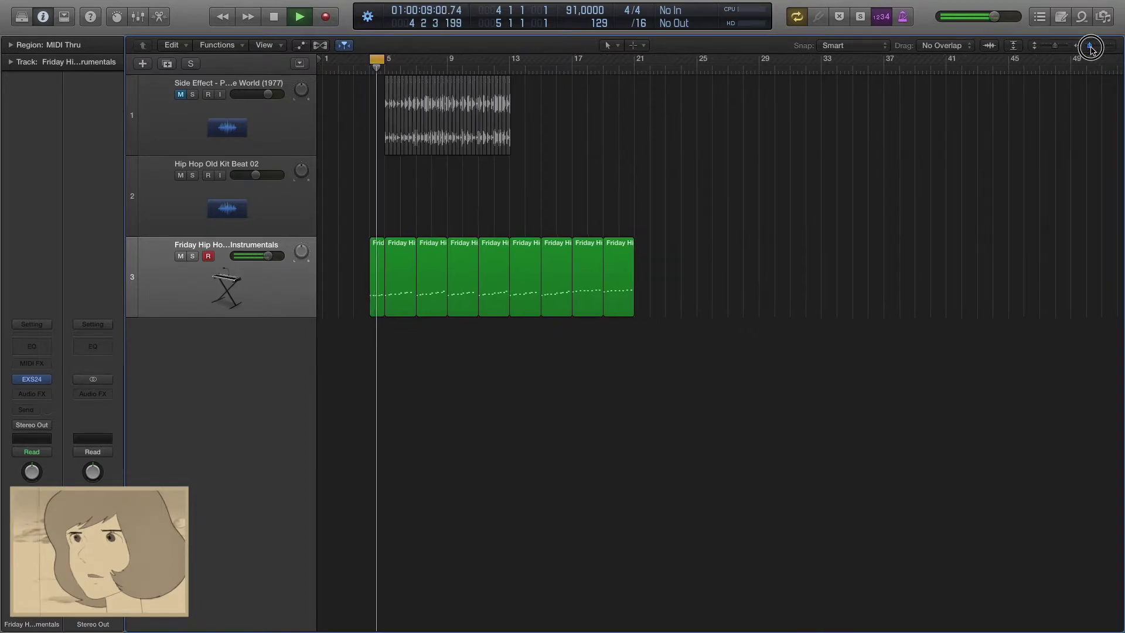
{"action": "left_click_drag", "start_coordinate": [382, 60], "coordinate": [634, 114]}
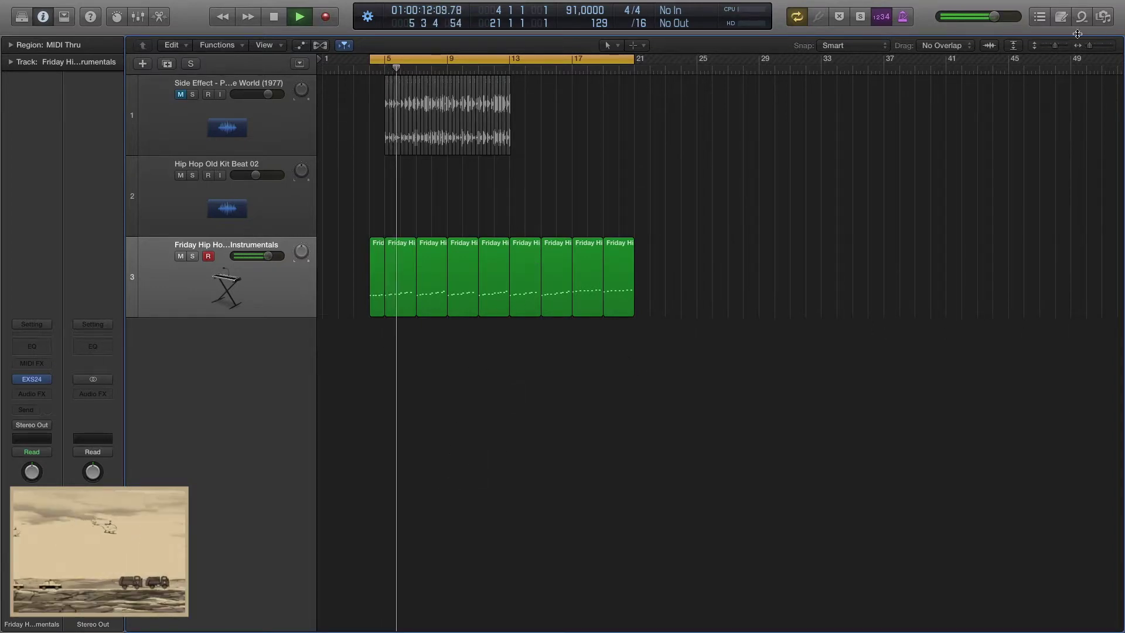
{"action": "left_click", "coordinate": [557, 70]}
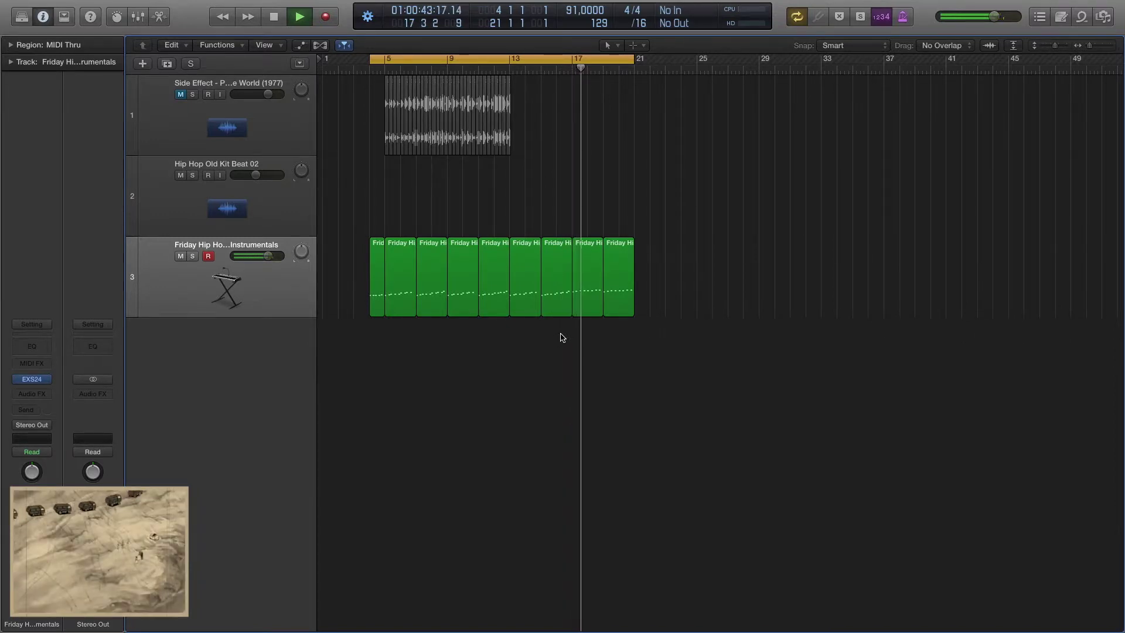
{"action": "key", "text": "space"}
Copy the two chop regions at bar 13 to bar 21 and extend the cycle range to bar 25.
{"action": "left_click_drag", "start_coordinate": [562, 335], "coordinate": [535, 283]}
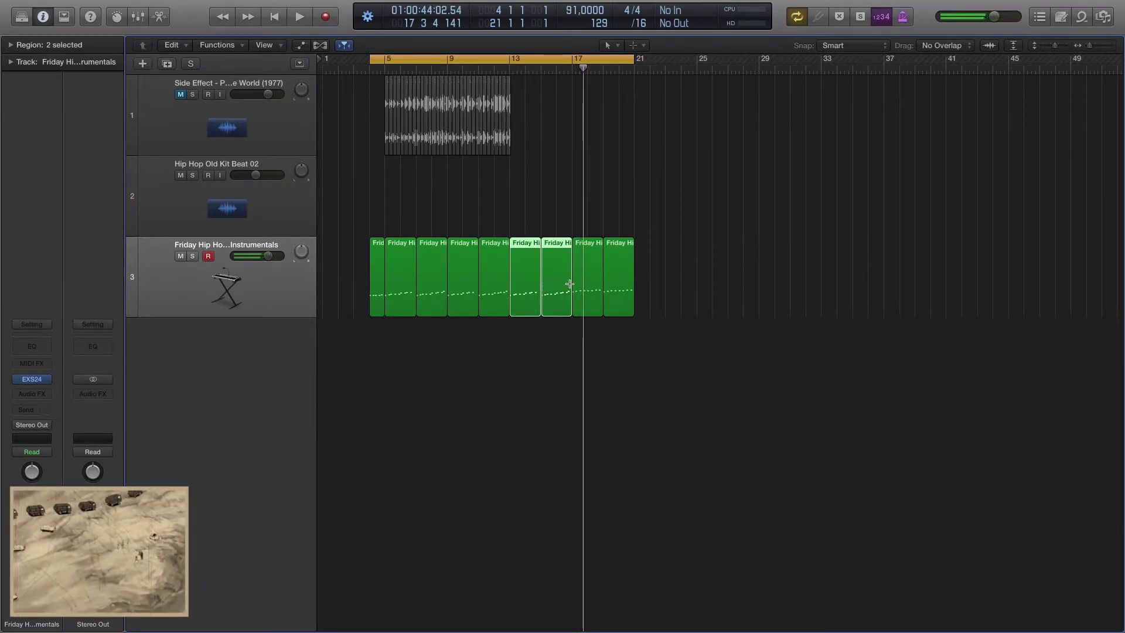
{"action": "left_click", "coordinate": [639, 74]}
{"action": "left_click_drag", "start_coordinate": [638, 74], "coordinate": [696, 64]}
{"action": "key", "text": "super+v"}
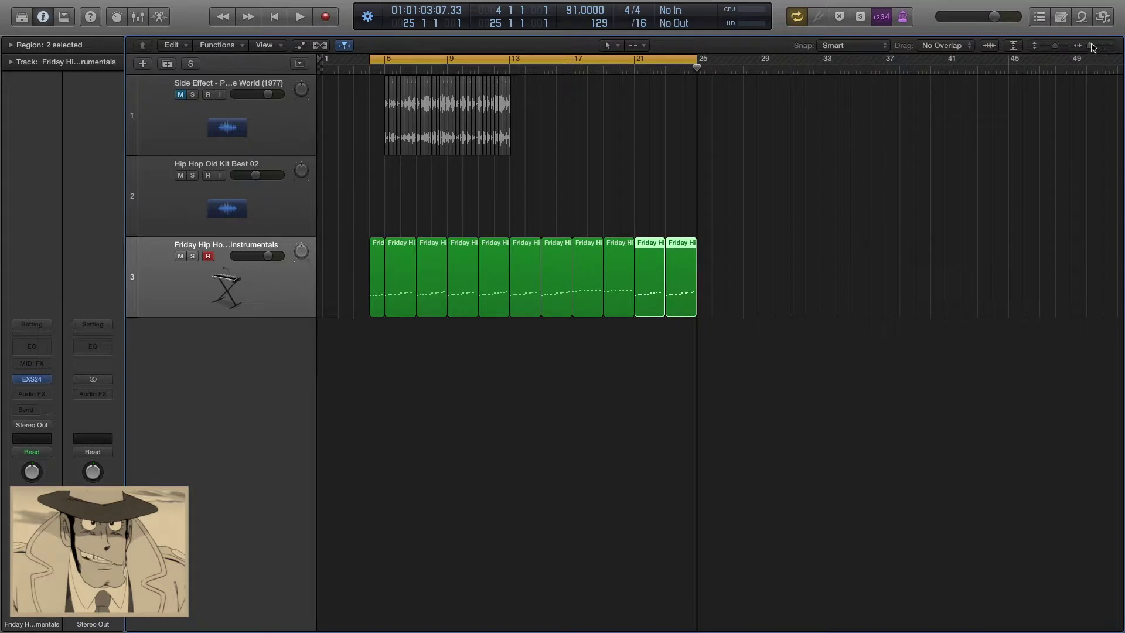
Review steps 10 and 11 in the project notes, then return to the full arrangement.
{"action": "left_click", "coordinate": [1091, 50]}
{"action": "left_click", "coordinate": [1054, 47]}
{"action": "left_click", "coordinate": [1060, 16]}
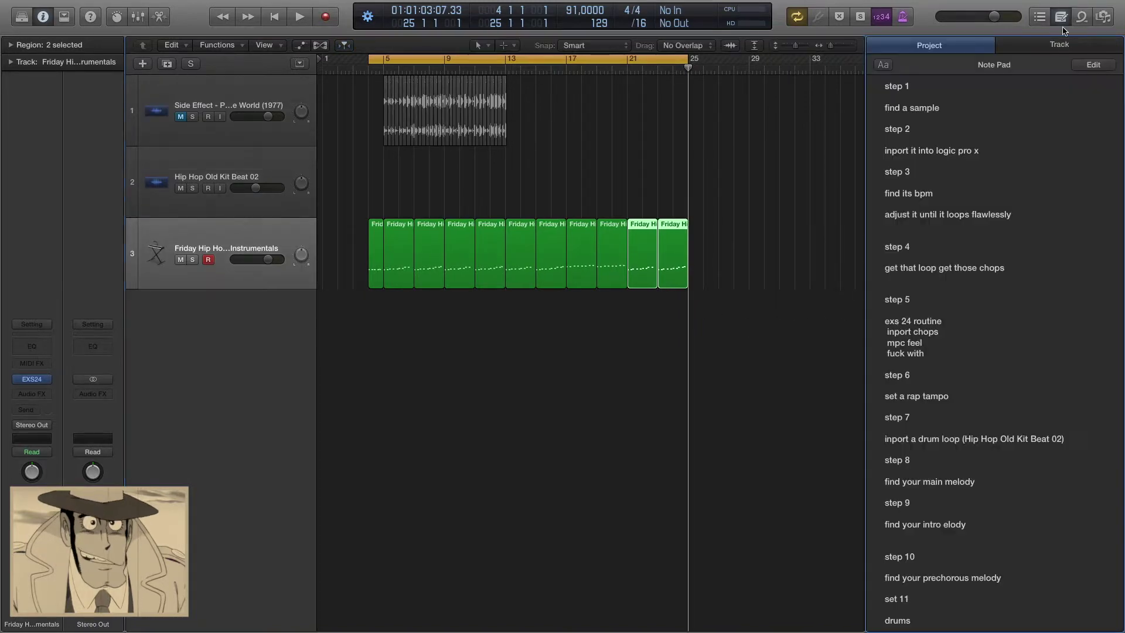
{"action": "scroll", "coordinate": [949, 528], "scroll_direction": "down", "scroll_amount": 2}
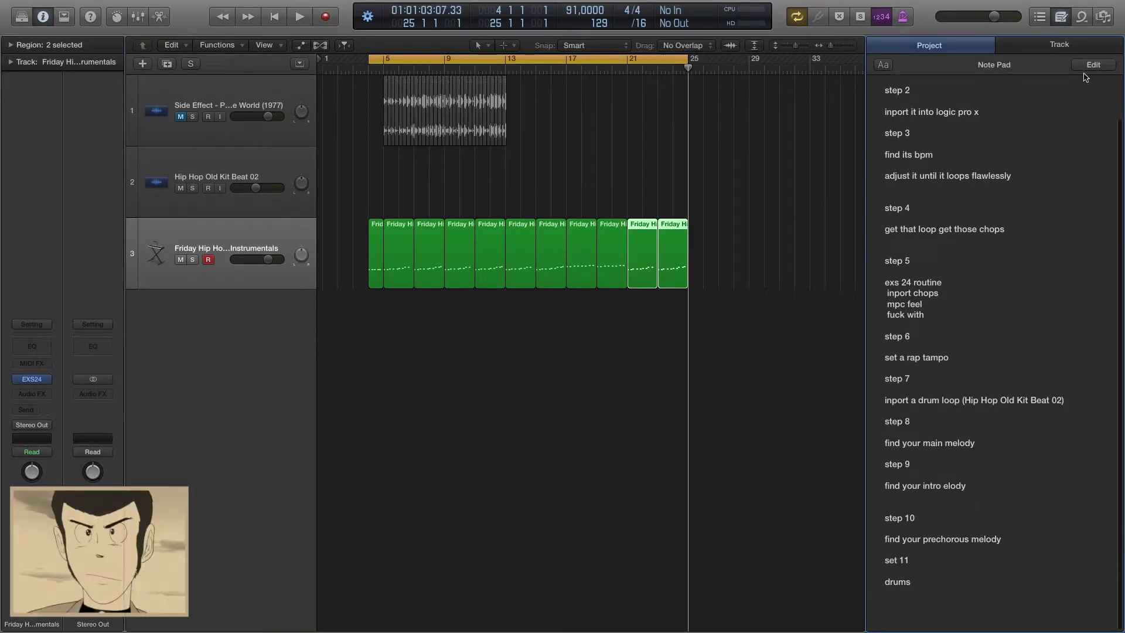
{"action": "left_click_drag", "start_coordinate": [1000, 545], "coordinate": [889, 516]}
{"action": "left_click_drag", "start_coordinate": [884, 595], "coordinate": [875, 554]}
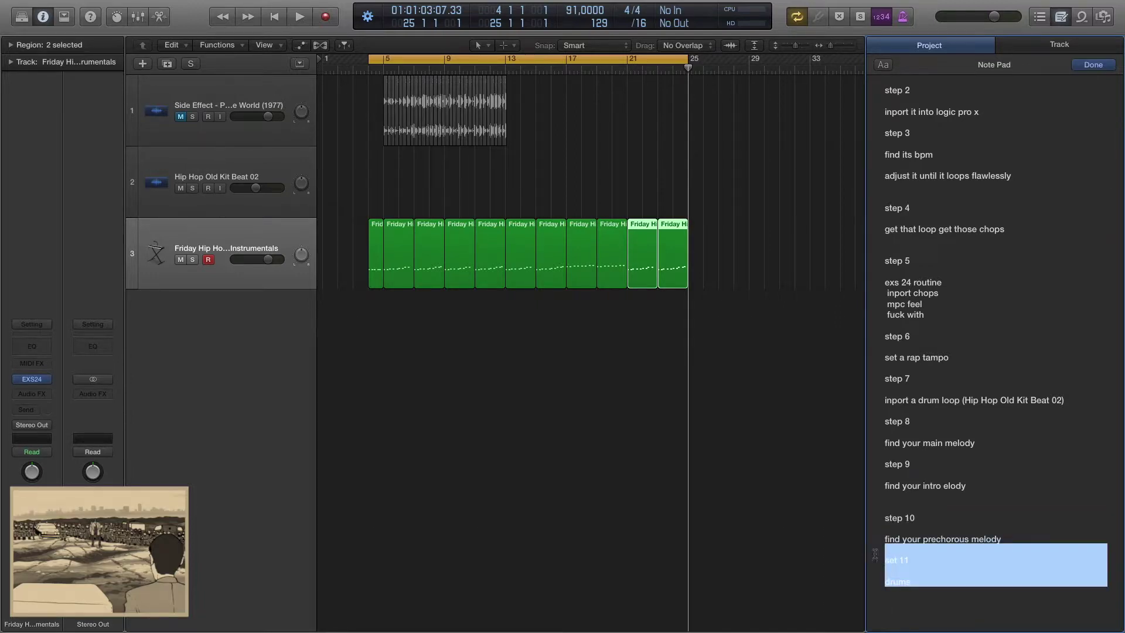
{"action": "left_click", "coordinate": [1063, 17]}
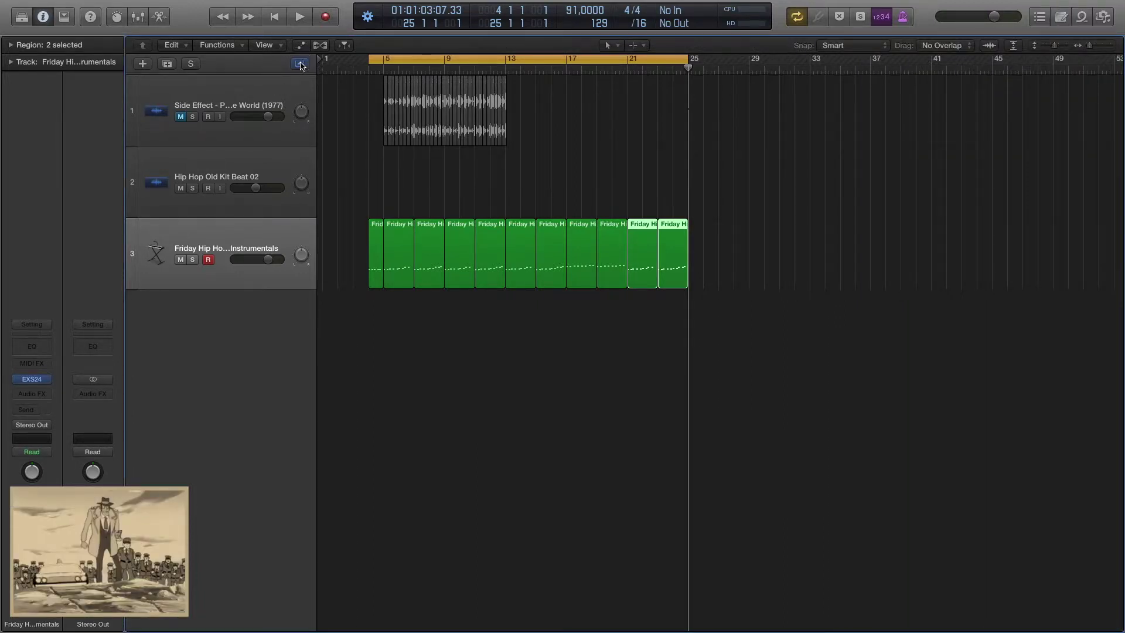
Display only the Arrangement global track and add an Intro section from bar 1 to bar 9.
{"action": "left_click", "coordinate": [301, 65]}
{"action": "left_click", "coordinate": [300, 66]}
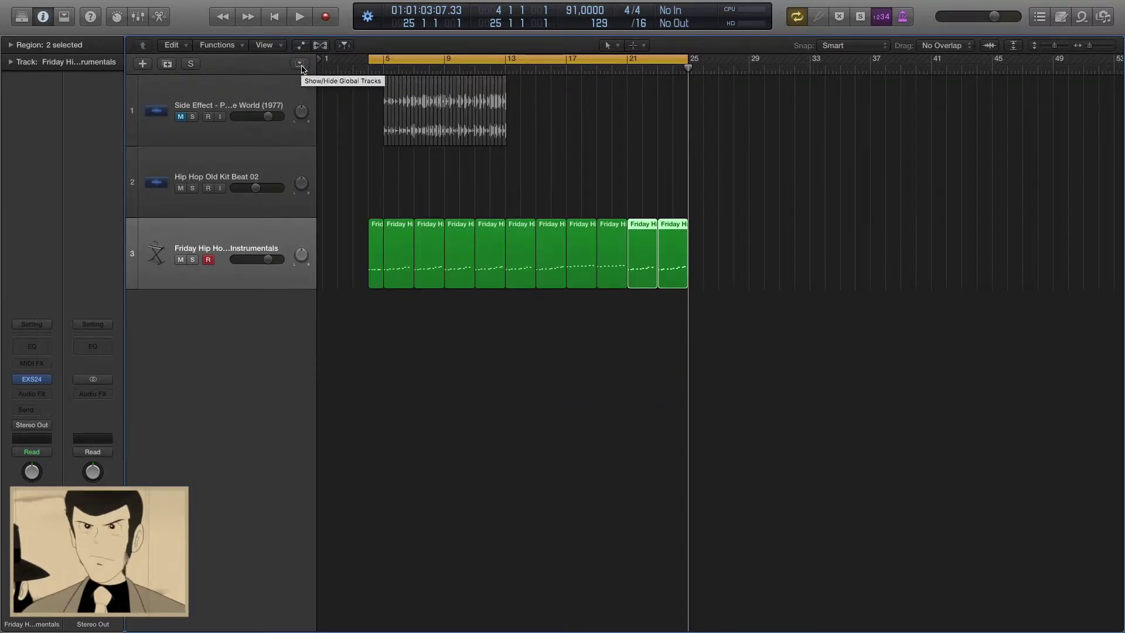
{"action": "left_click", "coordinate": [299, 65]}
{"action": "right_click", "coordinate": [177, 146]}
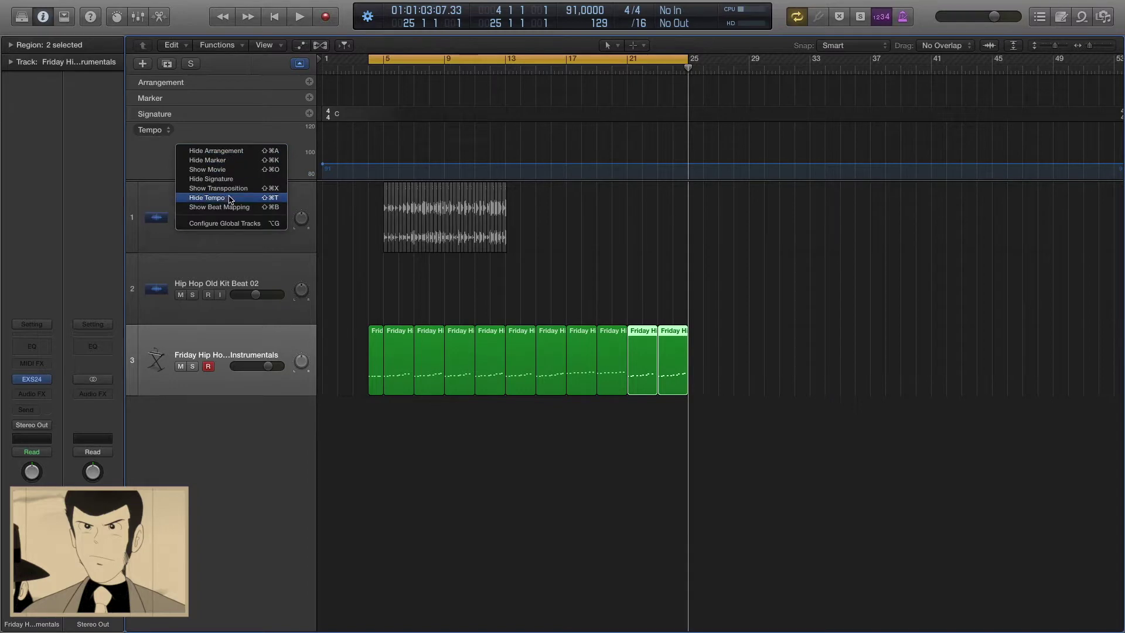
{"action": "left_click", "coordinate": [226, 199]}
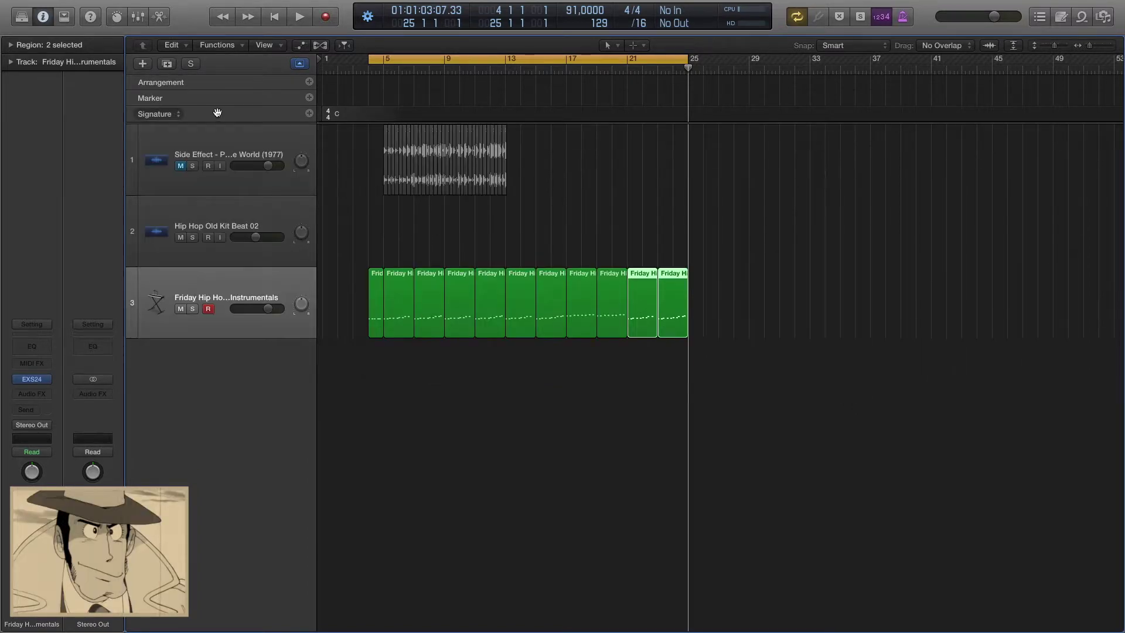
{"action": "right_click", "coordinate": [220, 113]}
{"action": "left_click", "coordinate": [253, 144]}
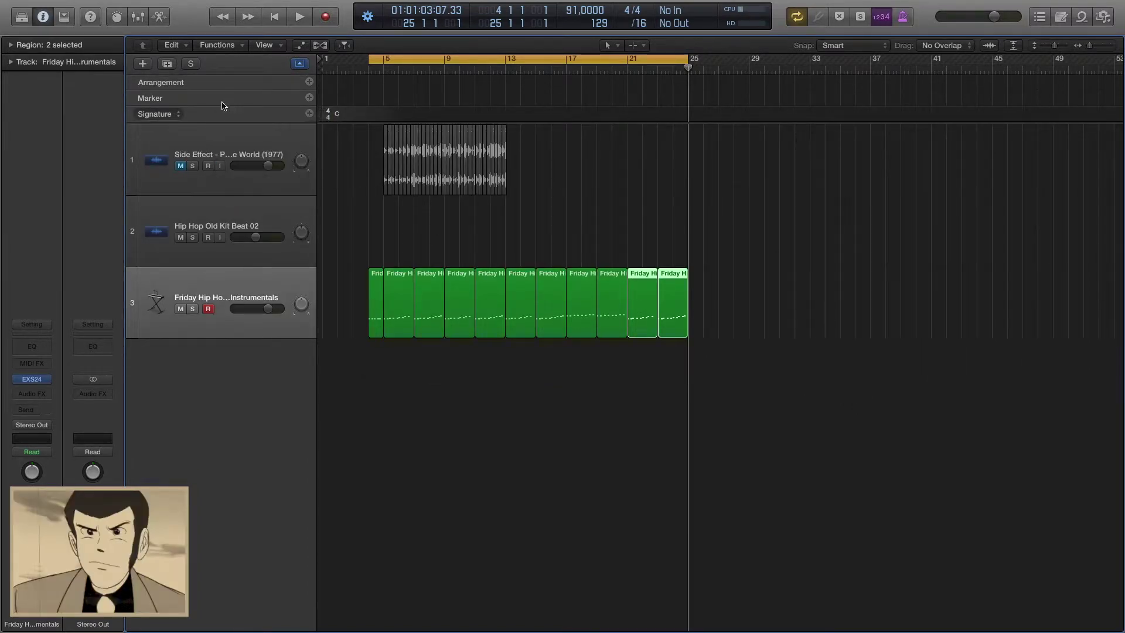
{"action": "right_click", "coordinate": [225, 98]}
{"action": "left_click", "coordinate": [243, 110]}
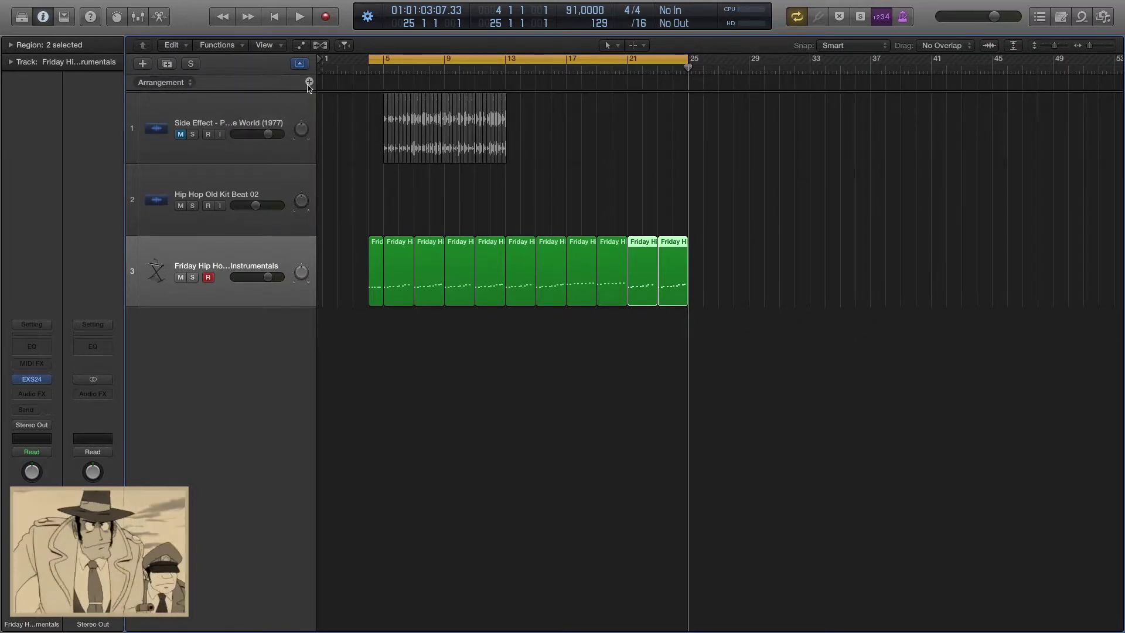
{"action": "left_click", "coordinate": [309, 83]}
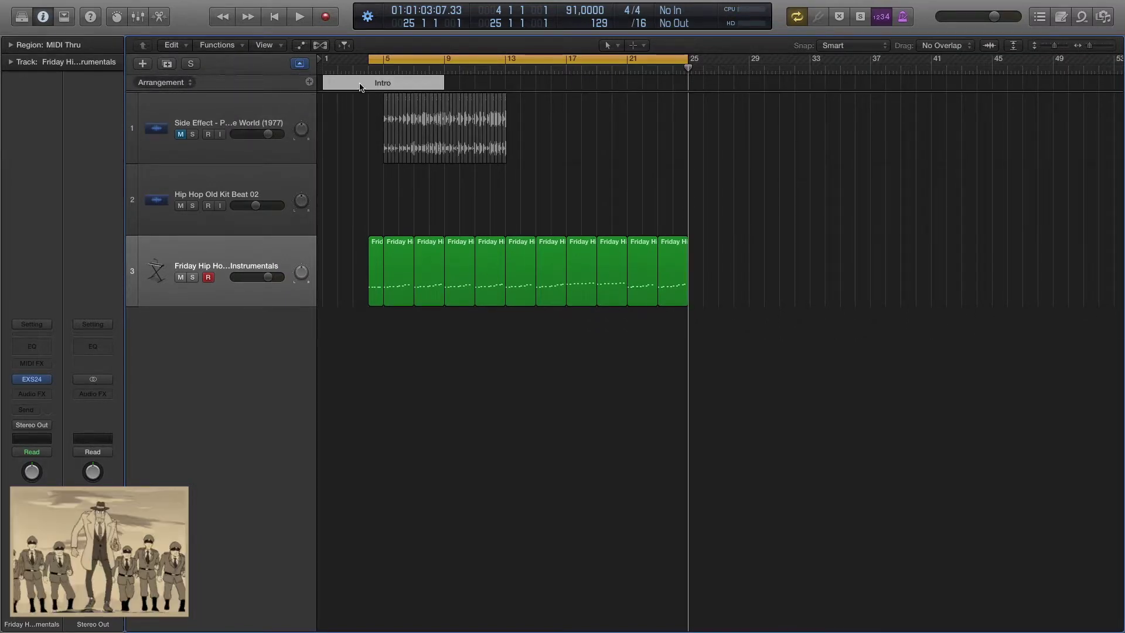
Move all the chop regions on track 3 to start at bar 1 and shorten the Intro section to end at bar 2.
{"action": "left_click_drag", "start_coordinate": [713, 320], "coordinate": [345, 276]}
{"action": "left_click_drag", "start_coordinate": [446, 83], "coordinate": [338, 78]}
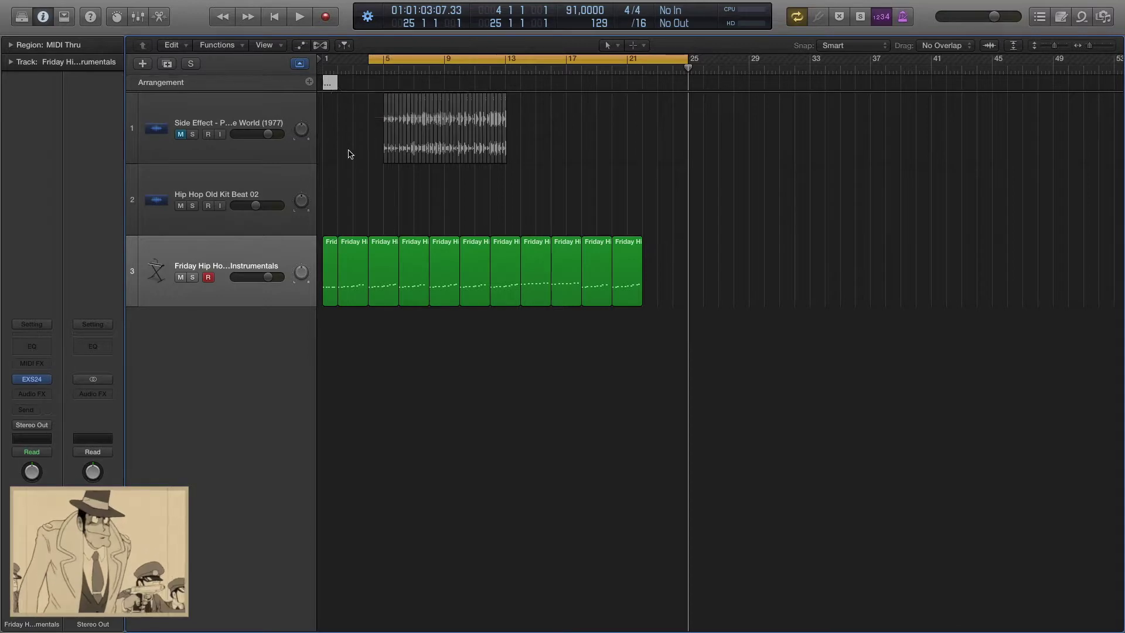
Add a Verse section from bar 2 to 14, a Chorus from bar 14 to 18, and a Bridge from bar 18 to 22.
{"action": "left_click", "coordinate": [309, 82]}
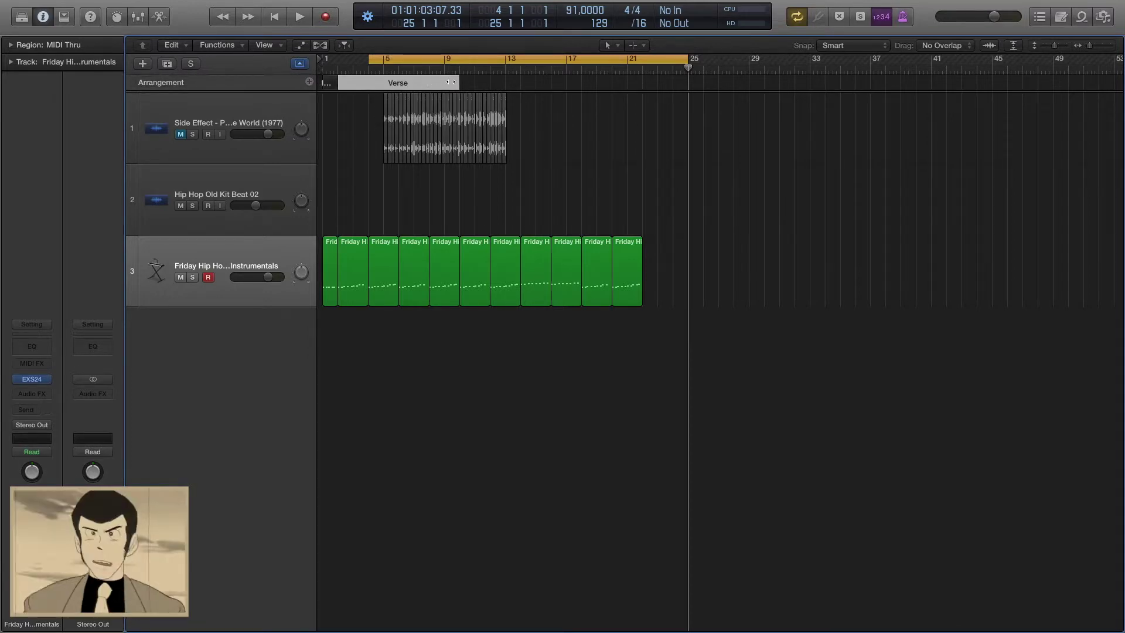
{"action": "mouse_move", "coordinate": [458, 81]}
{"action": "left_mouse_down"}
{"action": "mouse_move", "coordinate": [640, 148]}
{"action": "mouse_move", "coordinate": [537, 140]}
{"action": "mouse_move", "coordinate": [638, 161]}
{"action": "mouse_move", "coordinate": [598, 161]}
{"action": "mouse_move", "coordinate": [658, 148]}
{"action": "mouse_move", "coordinate": [521, 163]}
{"action": "left_mouse_up"}
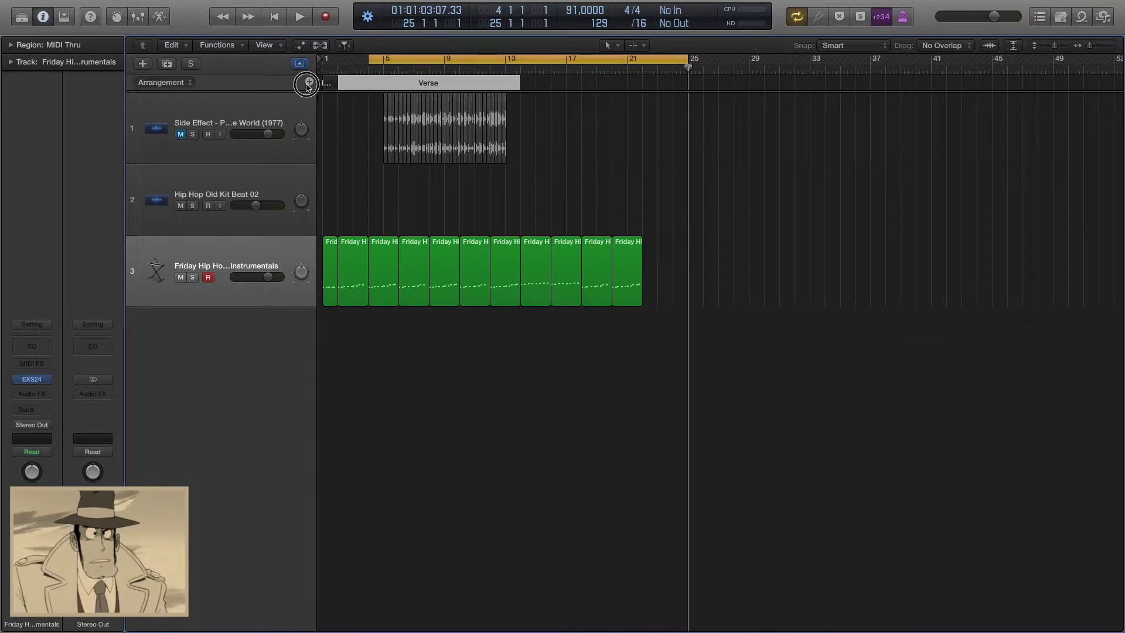
{"action": "left_click", "coordinate": [308, 82]}
{"action": "mouse_move", "coordinate": [643, 81]}
{"action": "left_mouse_down"}
{"action": "mouse_move", "coordinate": [550, 113]}
{"action": "mouse_move", "coordinate": [581, 112]}
{"action": "left_mouse_up"}
{"action": "left_click", "coordinate": [309, 82]}
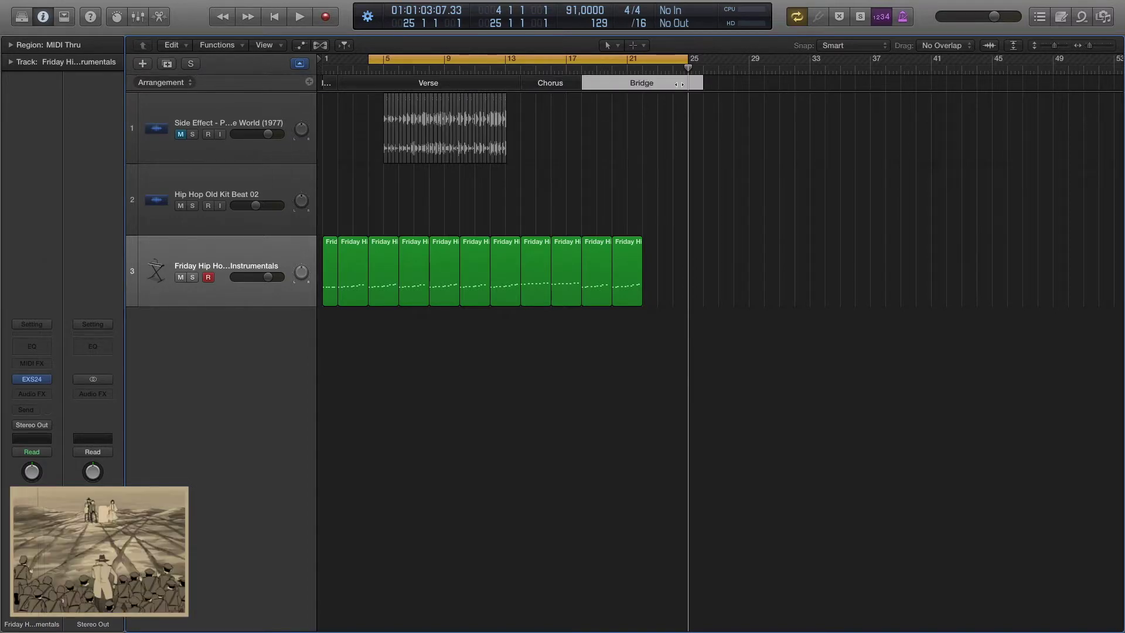
{"action": "left_click_drag", "start_coordinate": [700, 83], "coordinate": [642, 99]}
Change the Chorus section at bar 14 to Bridge.
{"action": "left_click", "coordinate": [566, 81]}
{"action": "left_click", "coordinate": [555, 83]}
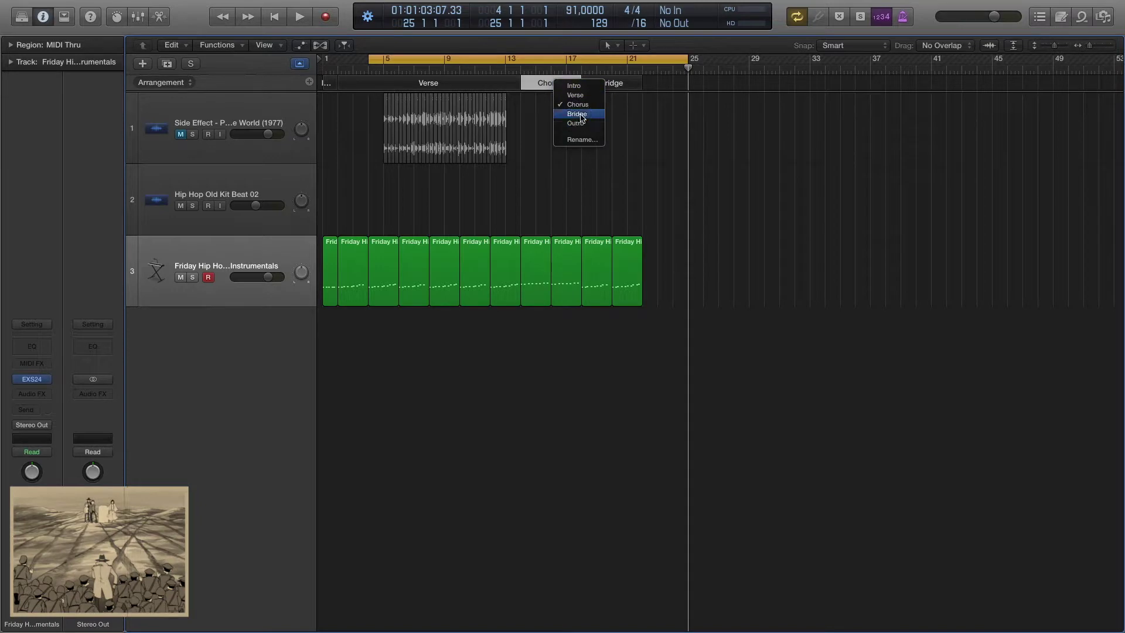
{"action": "left_click", "coordinate": [581, 115]}
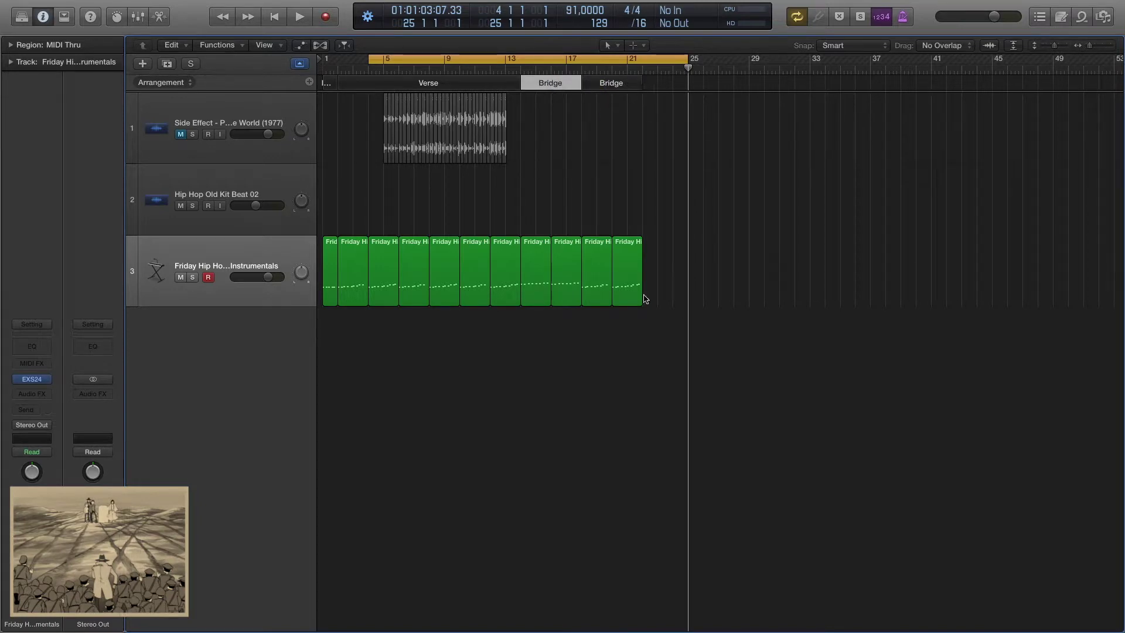
Copy the last two chop regions on track 3 and paste them at bar 22.
{"action": "left_click_drag", "start_coordinate": [652, 341], "coordinate": [606, 283]}
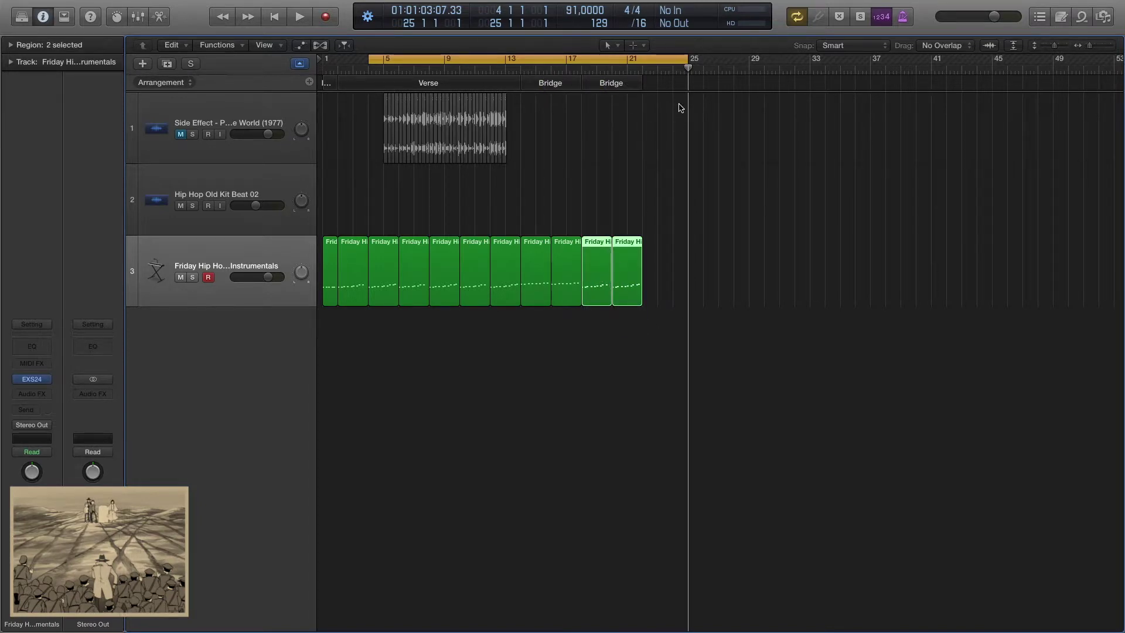
{"action": "left_click_drag", "start_coordinate": [688, 70], "coordinate": [642, 73]}
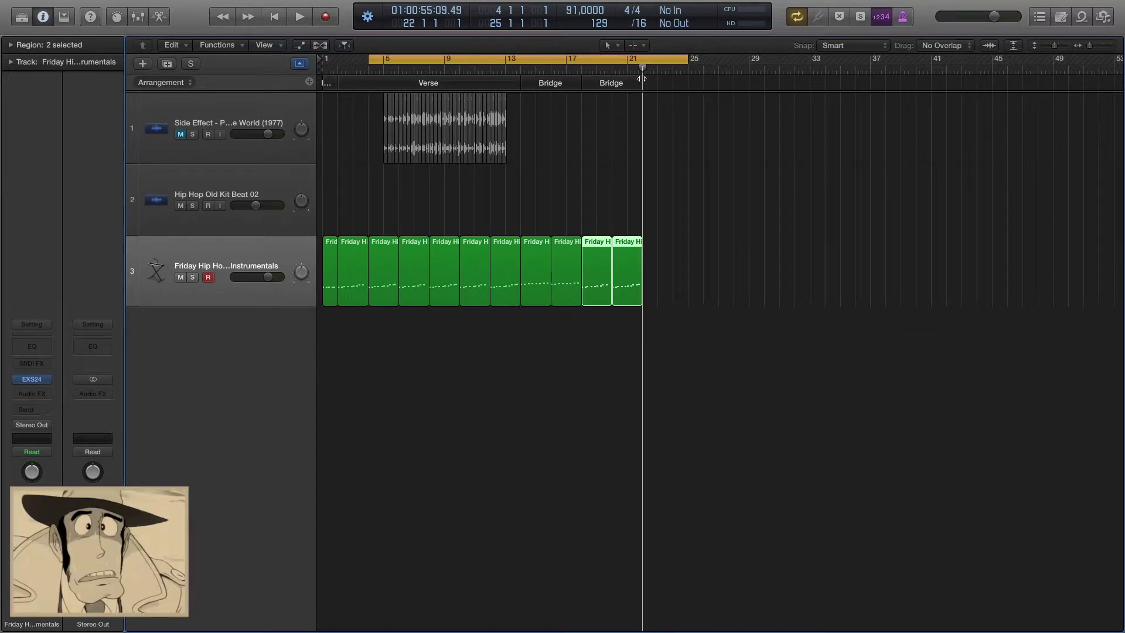
{"action": "key", "text": "super+c"}
{"action": "key", "text": "super+v"}
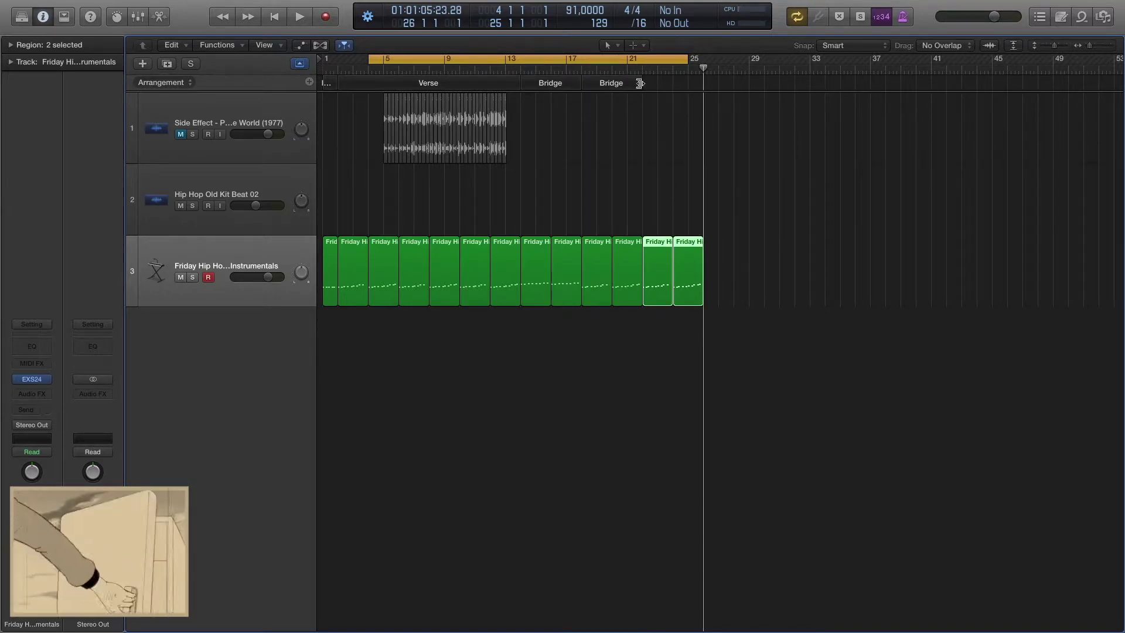
Extend the last Bridge section to bar 26 and set the cycle range to bars 1–26.
{"action": "left_click_drag", "start_coordinate": [642, 82], "coordinate": [705, 95]}
{"action": "left_click_drag", "start_coordinate": [687, 57], "coordinate": [703, 59]}
{"action": "left_click_drag", "start_coordinate": [370, 59], "coordinate": [327, 59]}
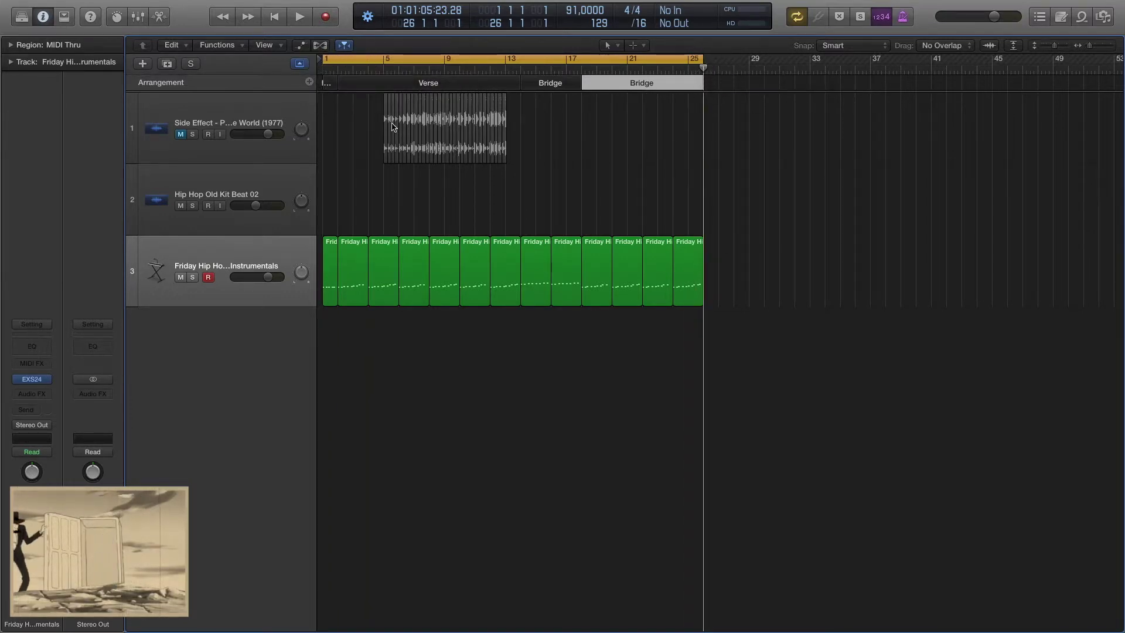
Change the Bridge section at bar 18 to Chorus, keeping the section at bar 14 as Bridge.
{"action": "left_click", "coordinate": [642, 85]}
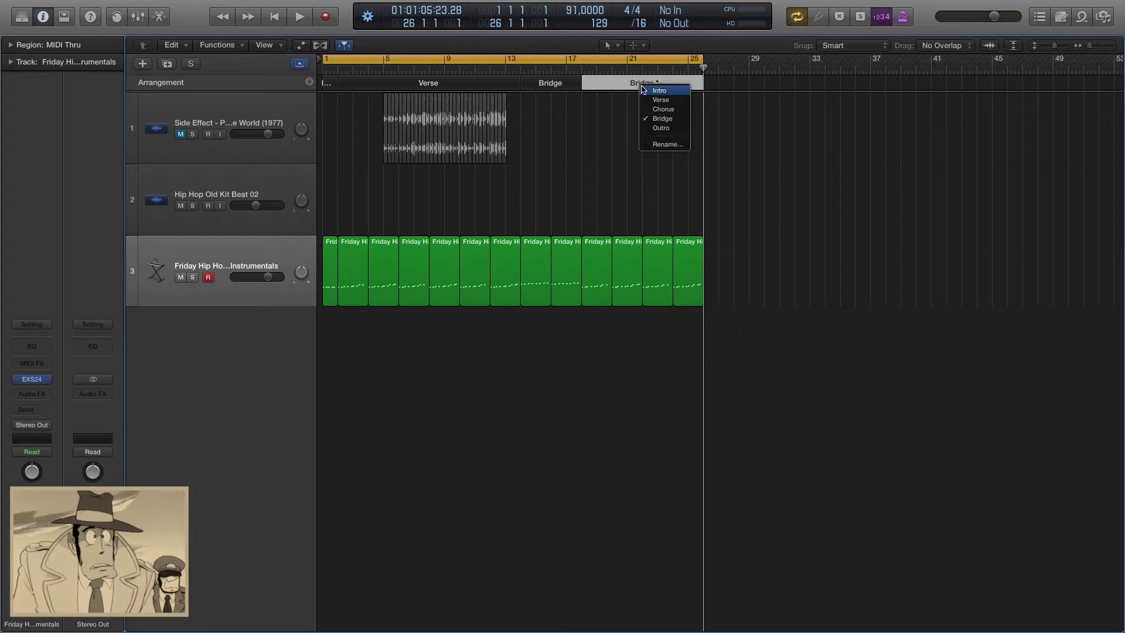
{"action": "left_click", "coordinate": [674, 110]}
{"action": "left_click", "coordinate": [554, 85]}
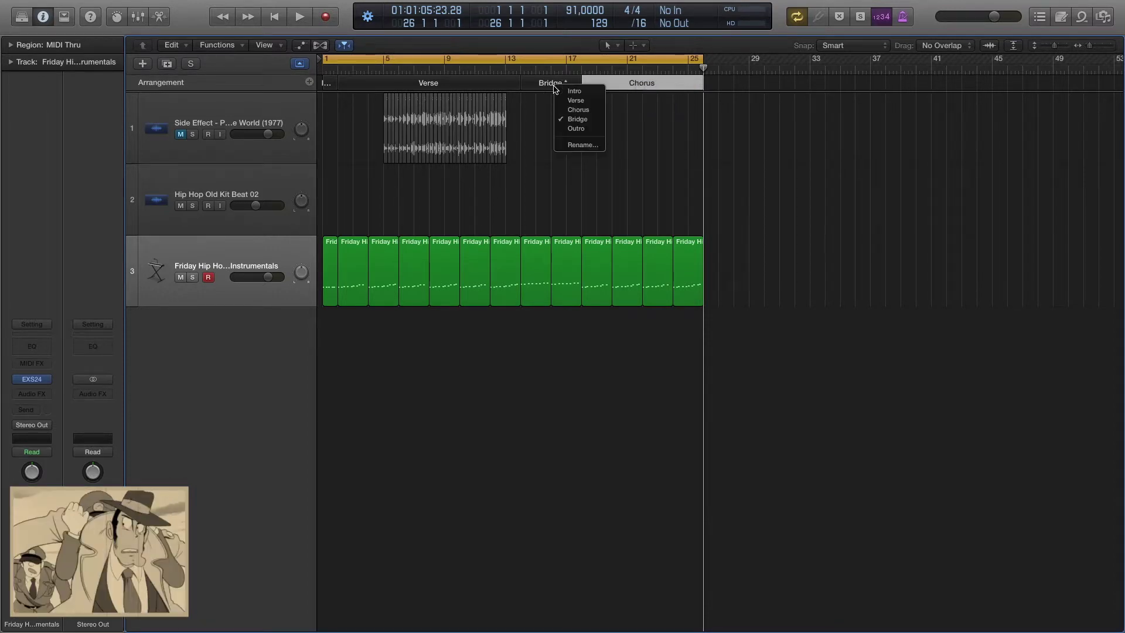
{"action": "left_click", "coordinate": [556, 84]}
{"action": "left_click", "coordinate": [549, 82]}
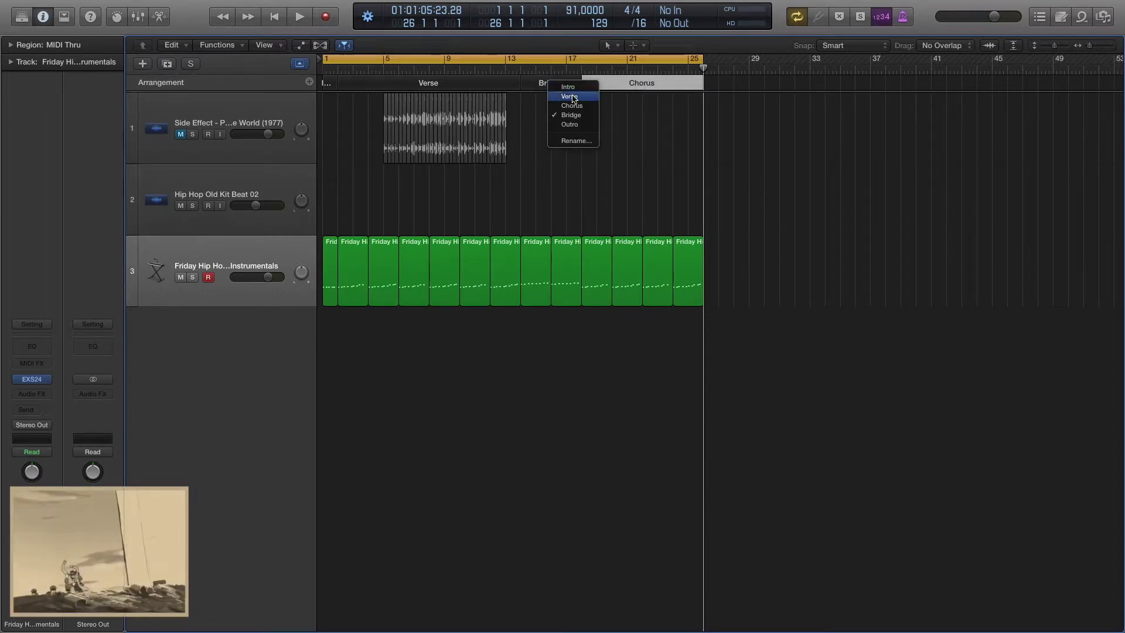
{"action": "left_click", "coordinate": [688, 159]}
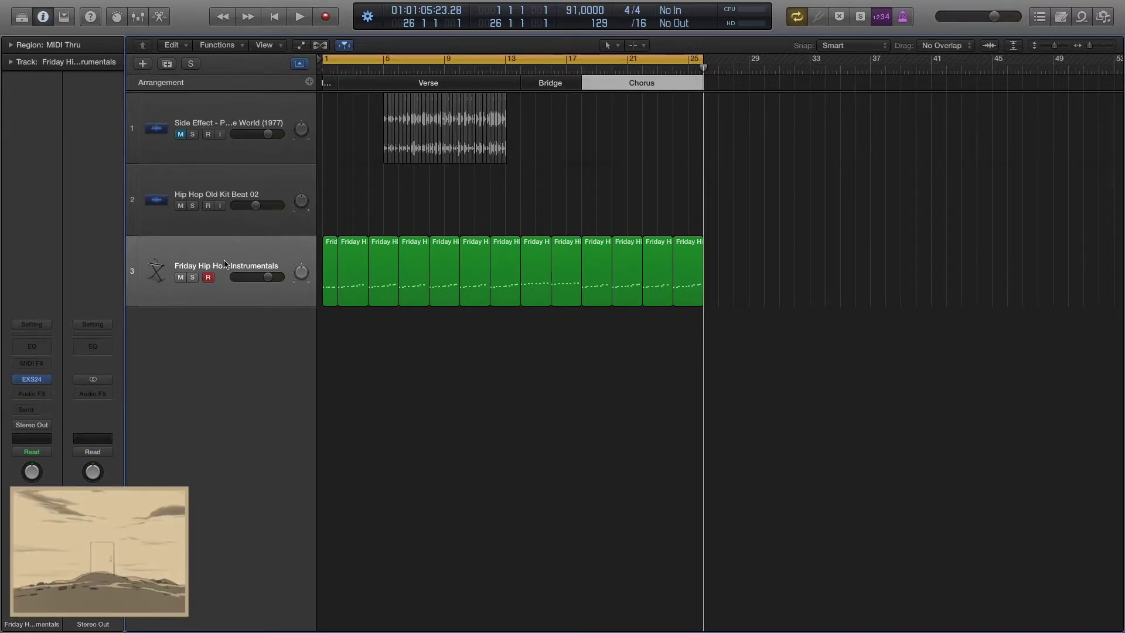
Undo a duplicate of track 3 and create one new software instrument track with an empty channel strip instead.
{"action": "left_click", "coordinate": [167, 65]}
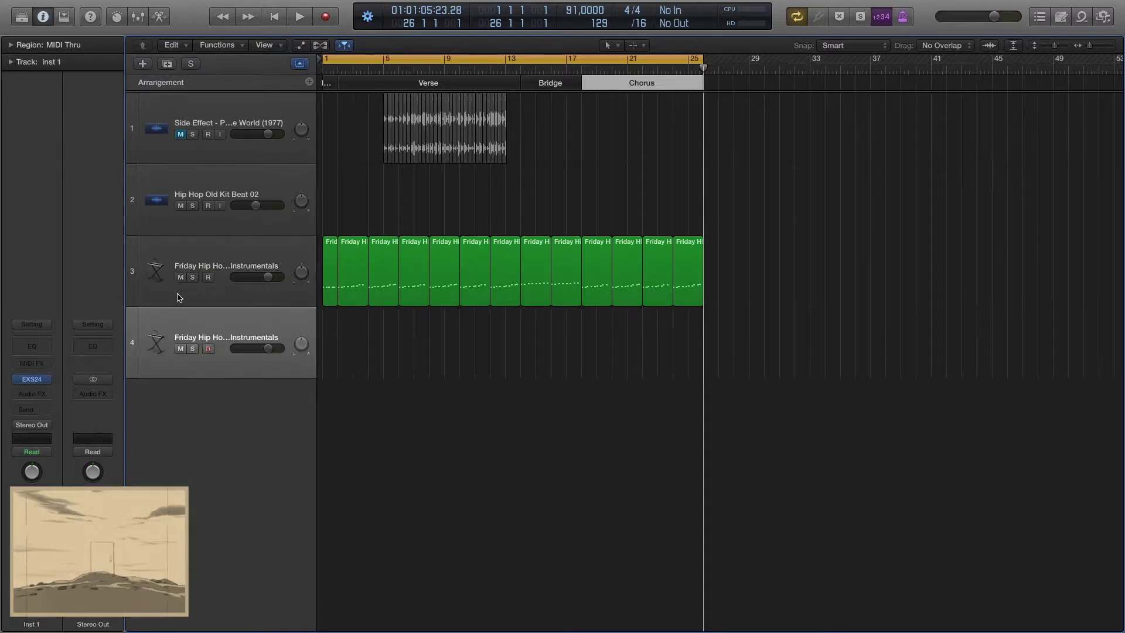
{"action": "key", "text": "super+z"}
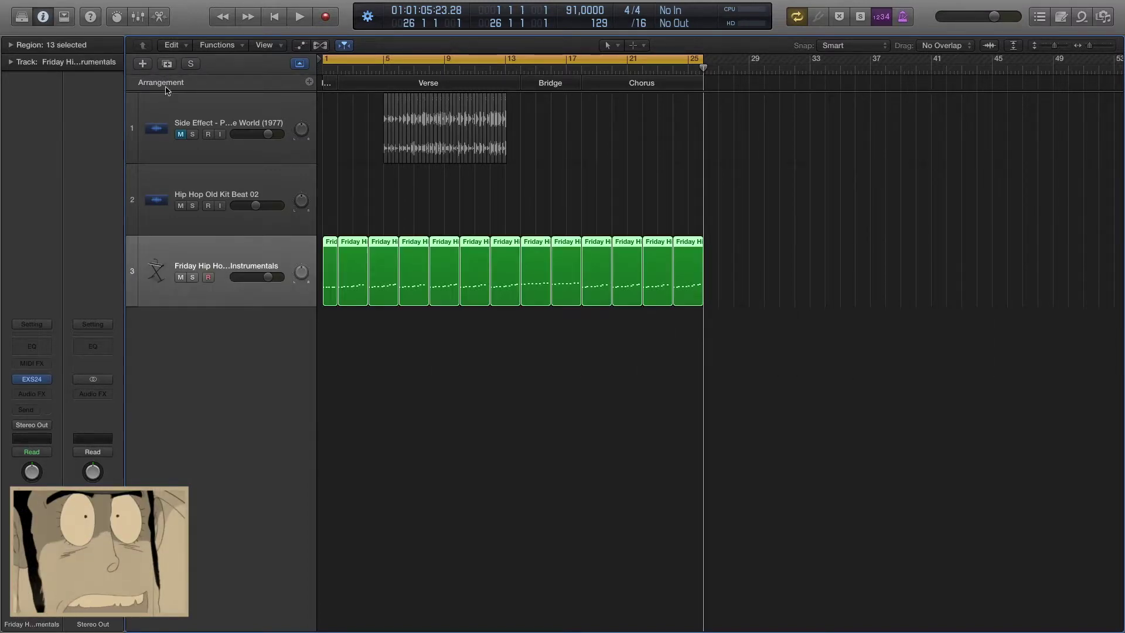
{"action": "left_click", "coordinate": [144, 64]}
{"action": "left_click", "coordinate": [446, 27]}
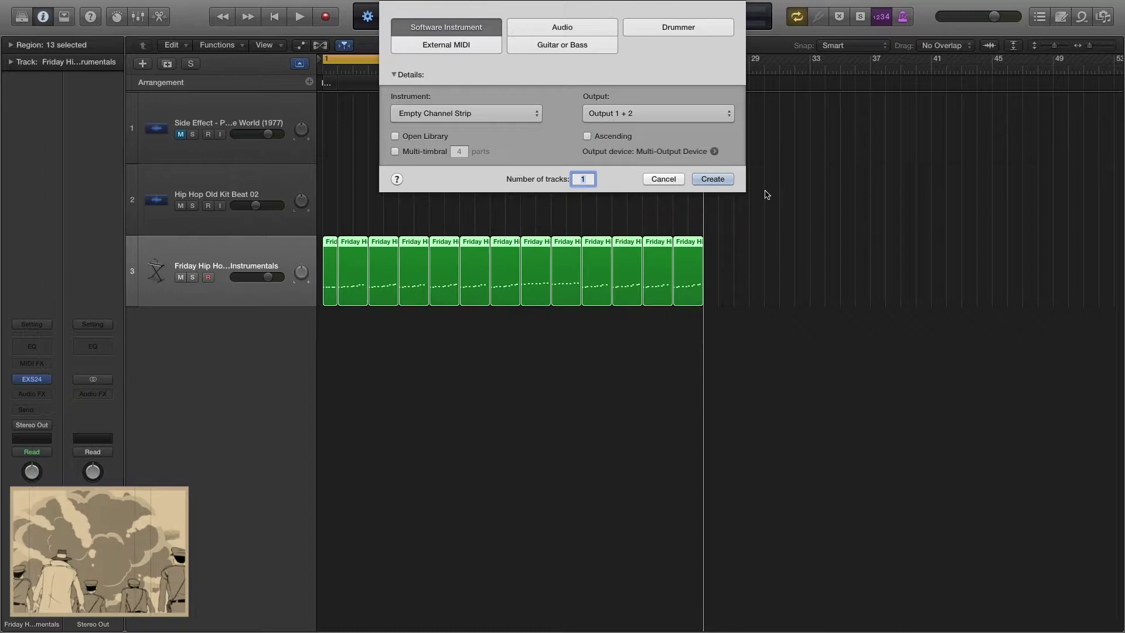
{"action": "left_click", "coordinate": [712, 180]}
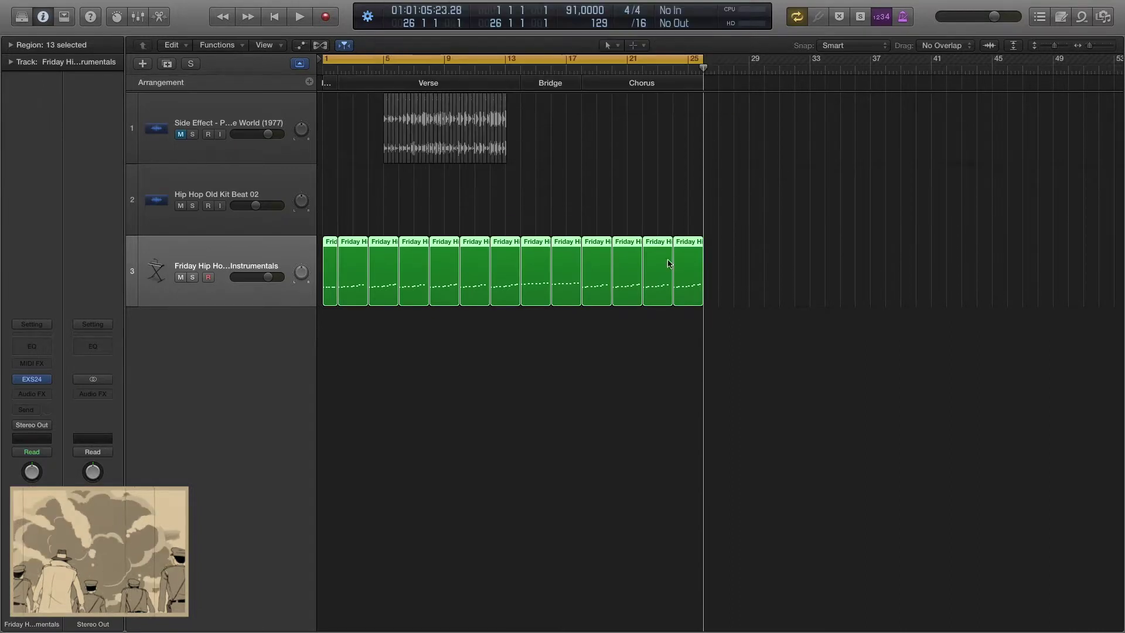
Insert EXS24 on the new track and load the Friday Hip Hop Sampled Instrumentals (Premium Drum Kit) instrument.
{"action": "left_click", "coordinate": [46, 384]}
{"action": "left_click", "coordinate": [80, 478]}
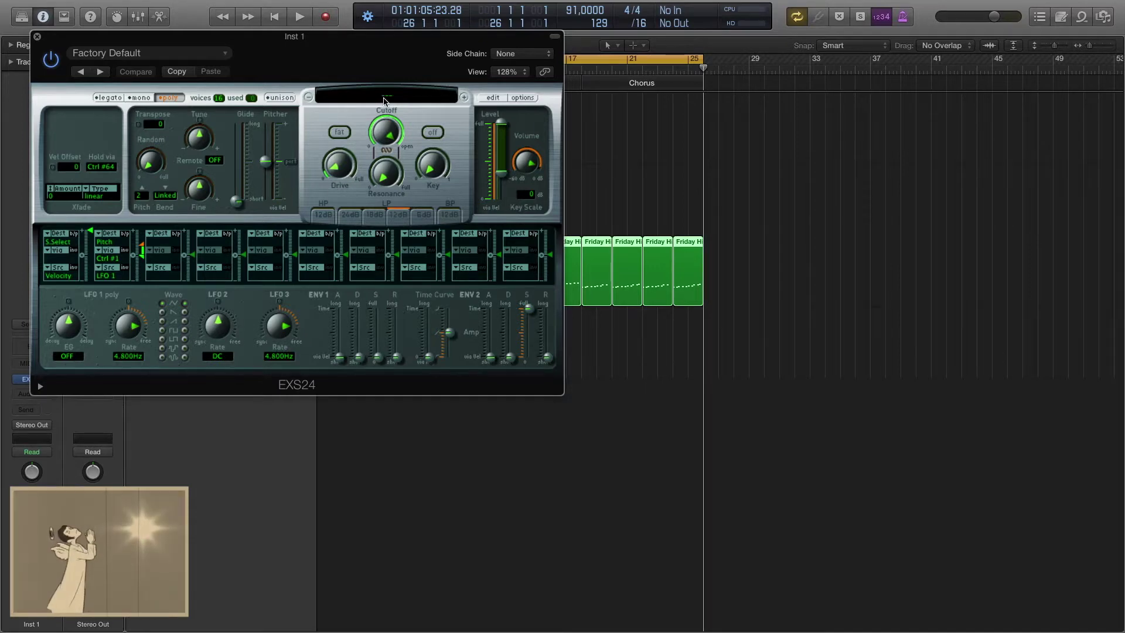
{"action": "left_click", "coordinate": [385, 101]}
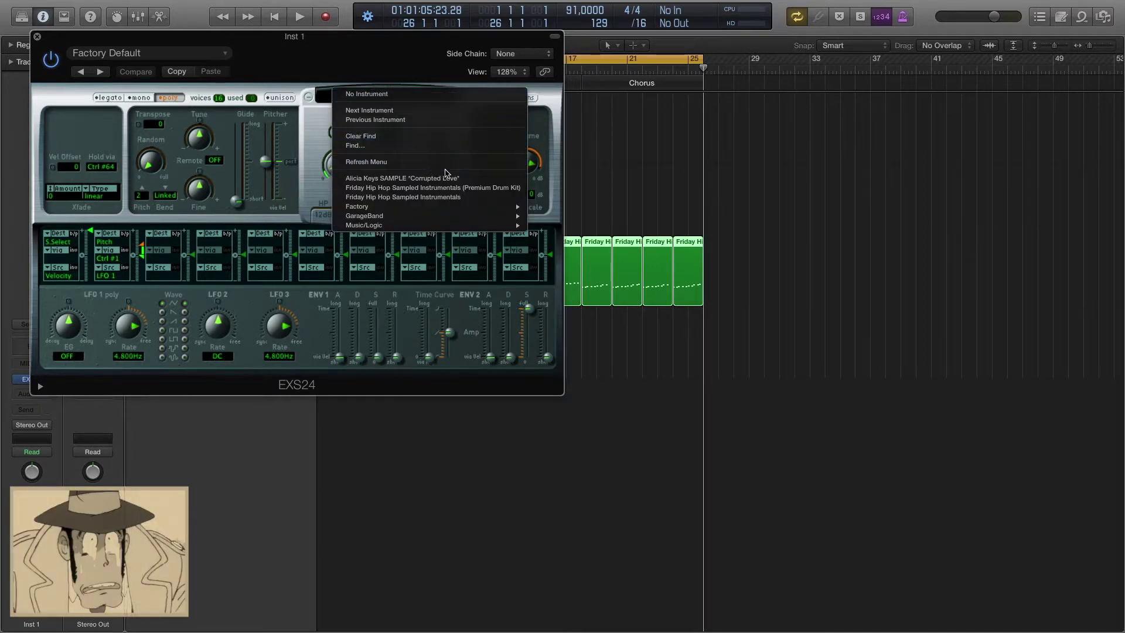
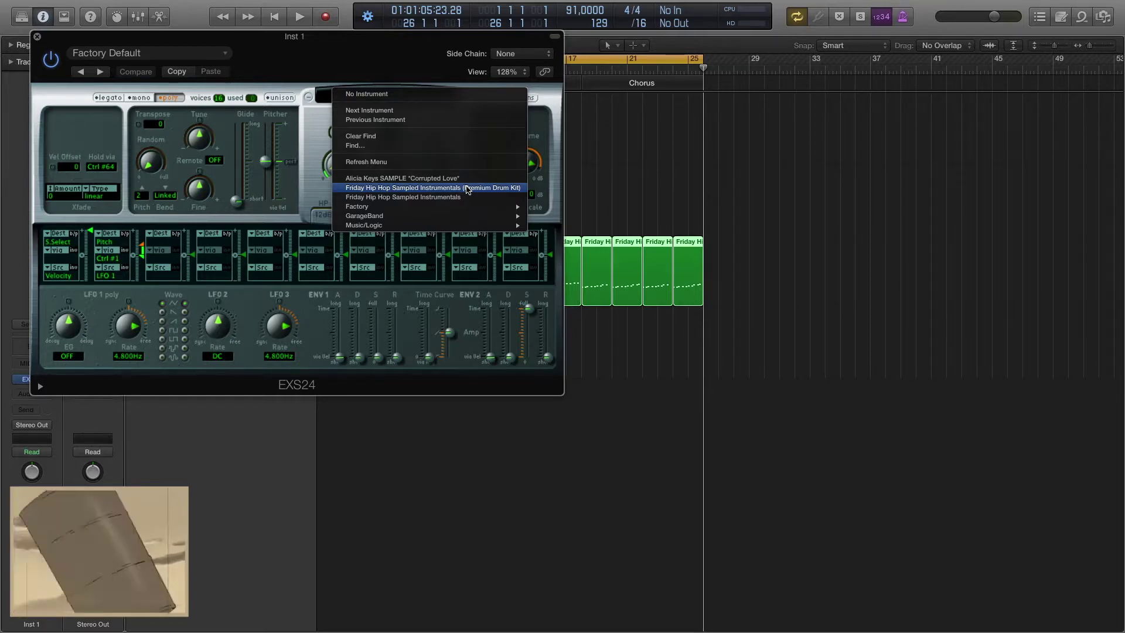
{"action": "left_click", "coordinate": [467, 188]}
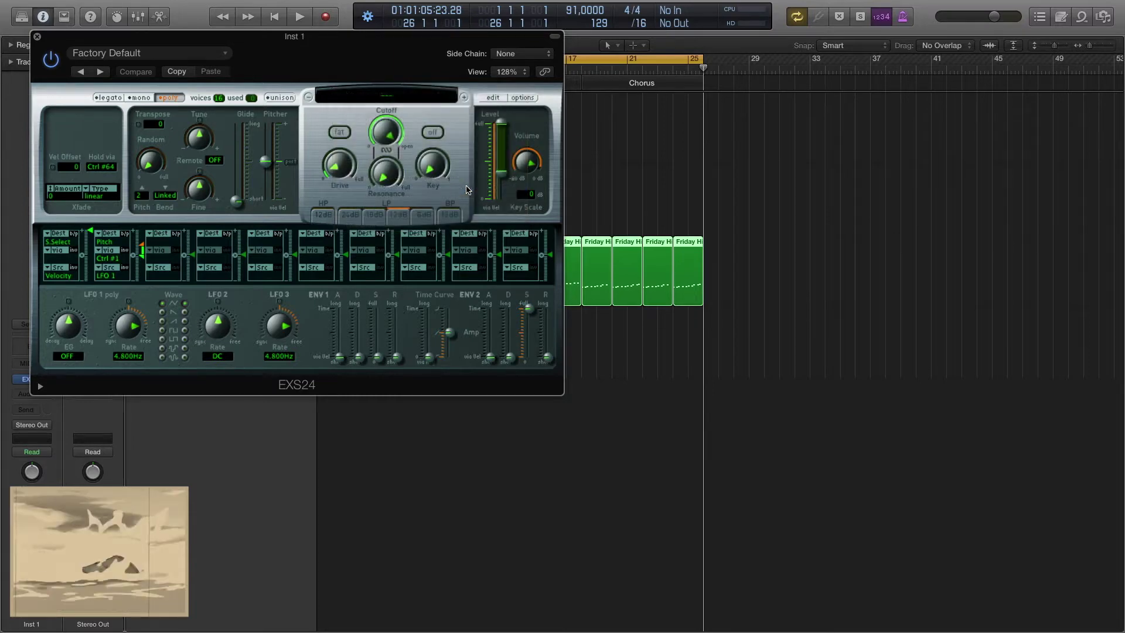
{"action": "left_click", "coordinate": [401, 95]}
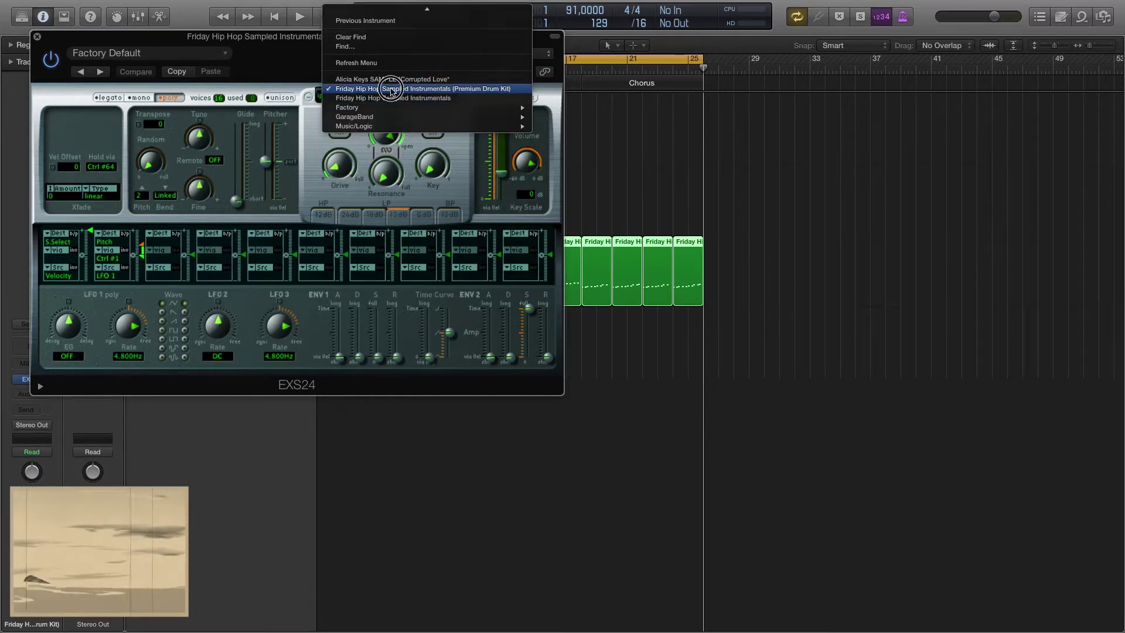
{"action": "left_click", "coordinate": [386, 89]}
{"action": "left_click", "coordinate": [37, 36]}
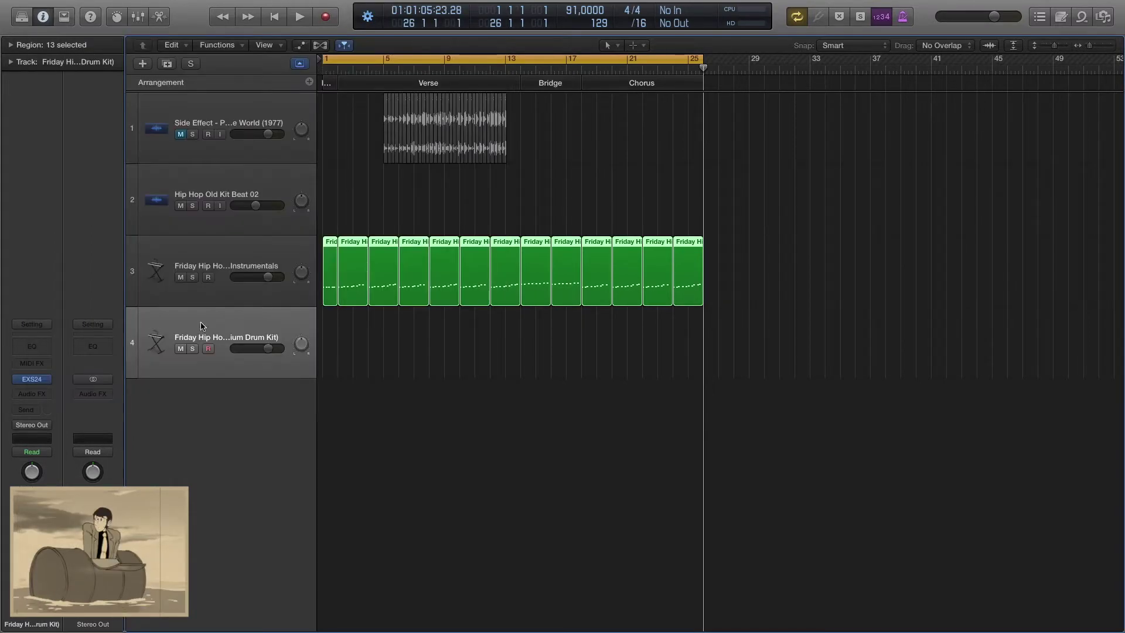
Review the instrument choices in the drum track's EXS24, keeping the Premium Drum Kit selected.
{"action": "left_click", "coordinate": [36, 381]}
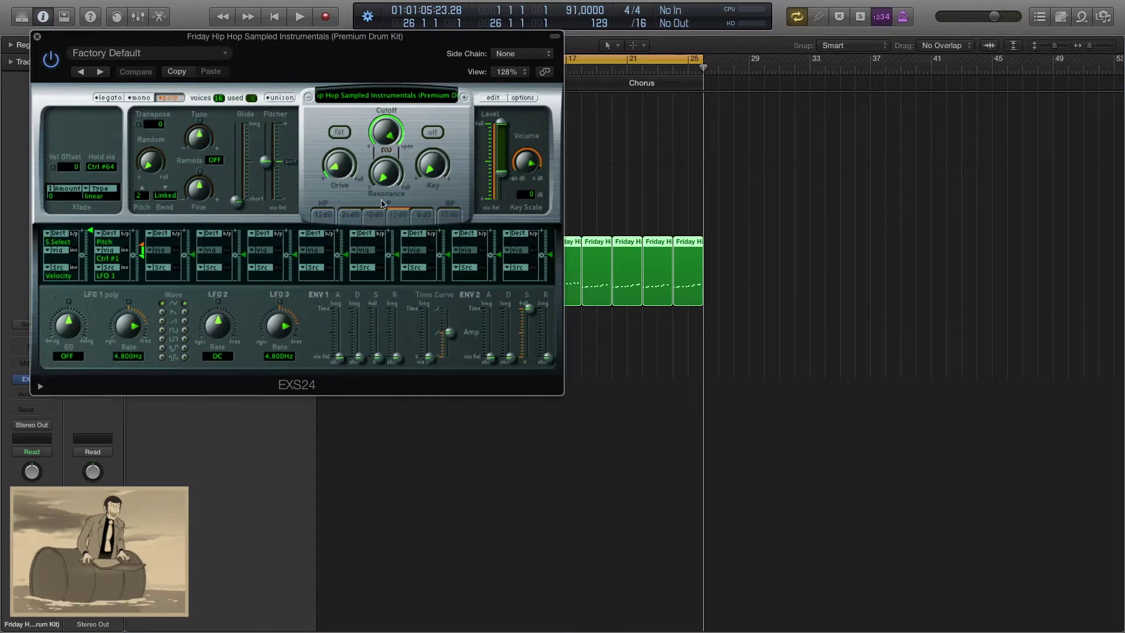
{"action": "left_click", "coordinate": [383, 95]}
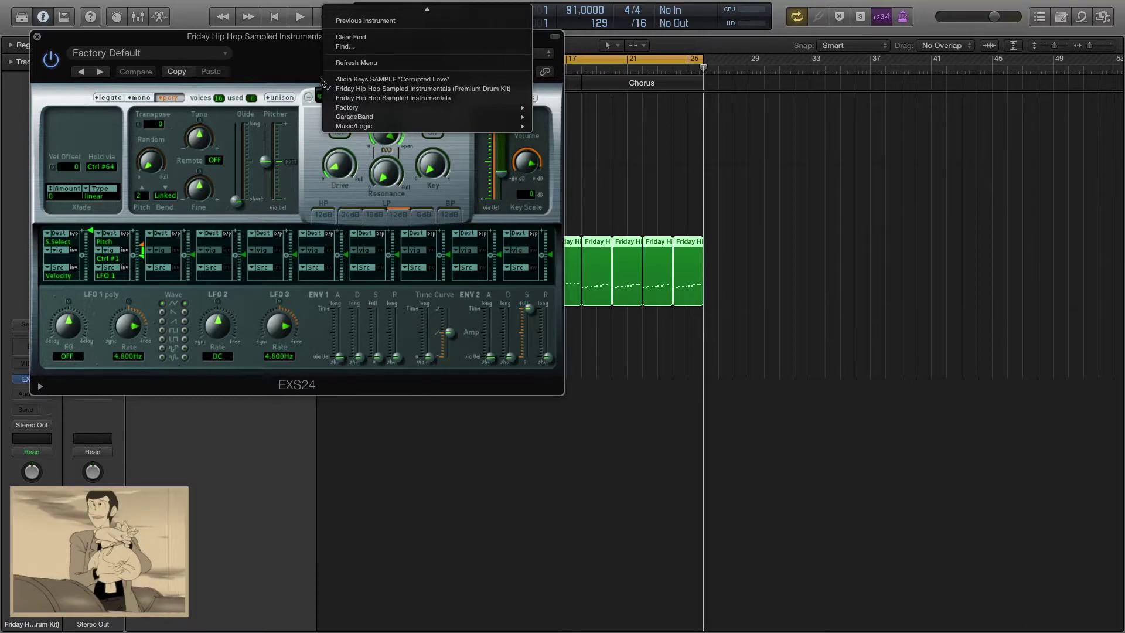
{"action": "left_click", "coordinate": [380, 89]}
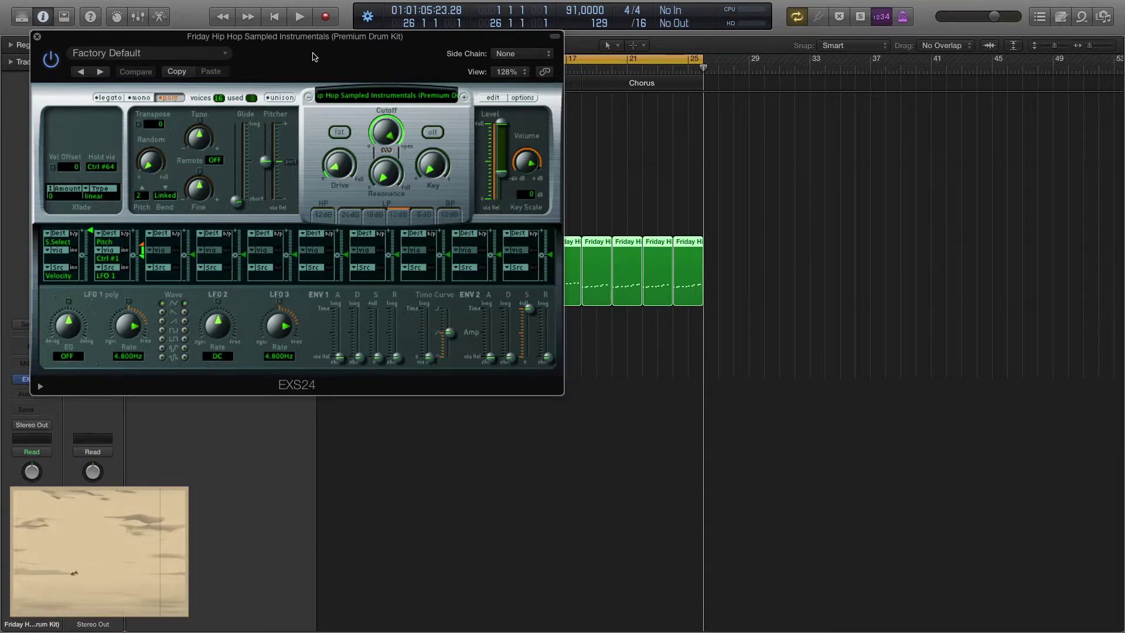
{"action": "left_click", "coordinate": [388, 96]}
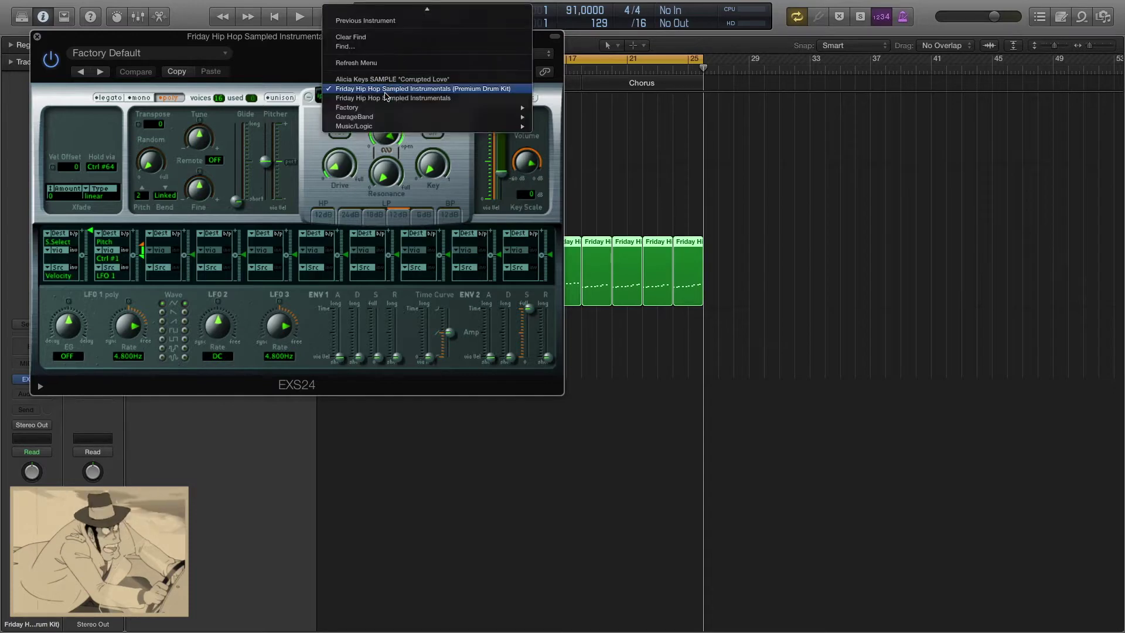
{"action": "left_click", "coordinate": [392, 89]}
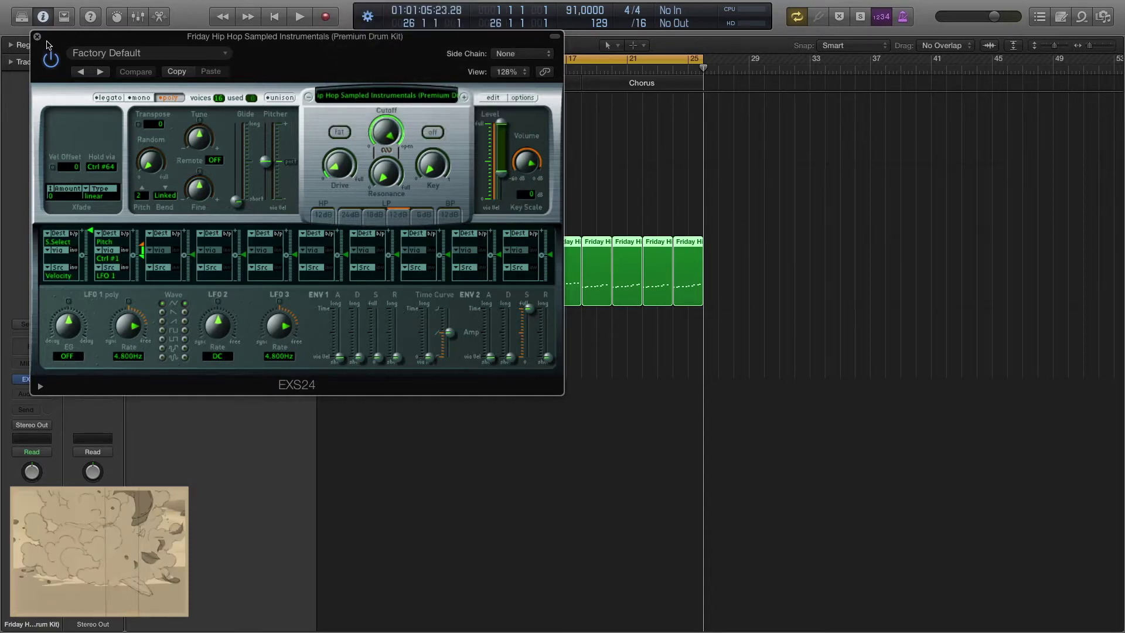
{"action": "left_click", "coordinate": [37, 36]}
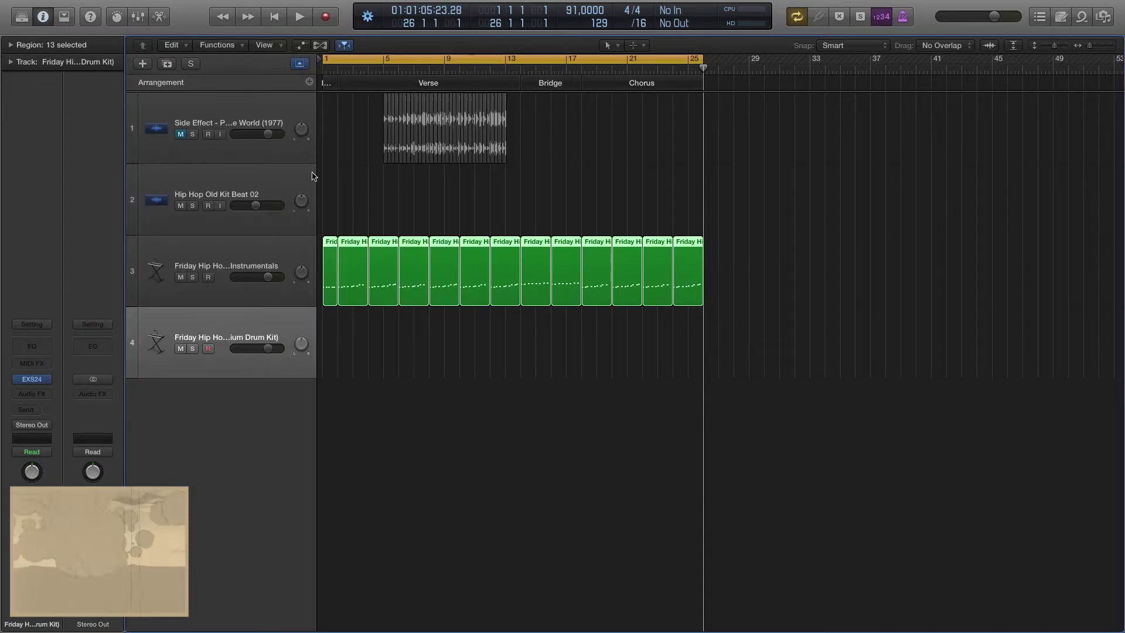
Raise the lower handle of the drum kit's EXS24 Level slider to the maximum and close the plug-in.
{"action": "left_click", "coordinate": [31, 378]}
{"action": "left_click_drag", "start_coordinate": [504, 176], "coordinate": [503, 124]}
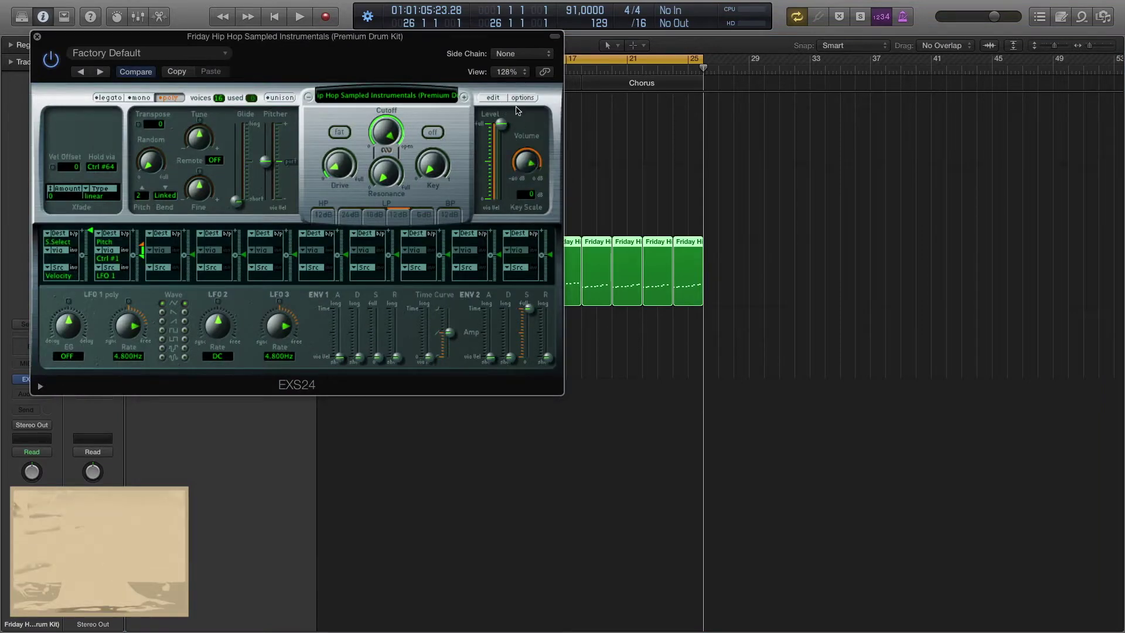
{"action": "left_click", "coordinate": [37, 37]}
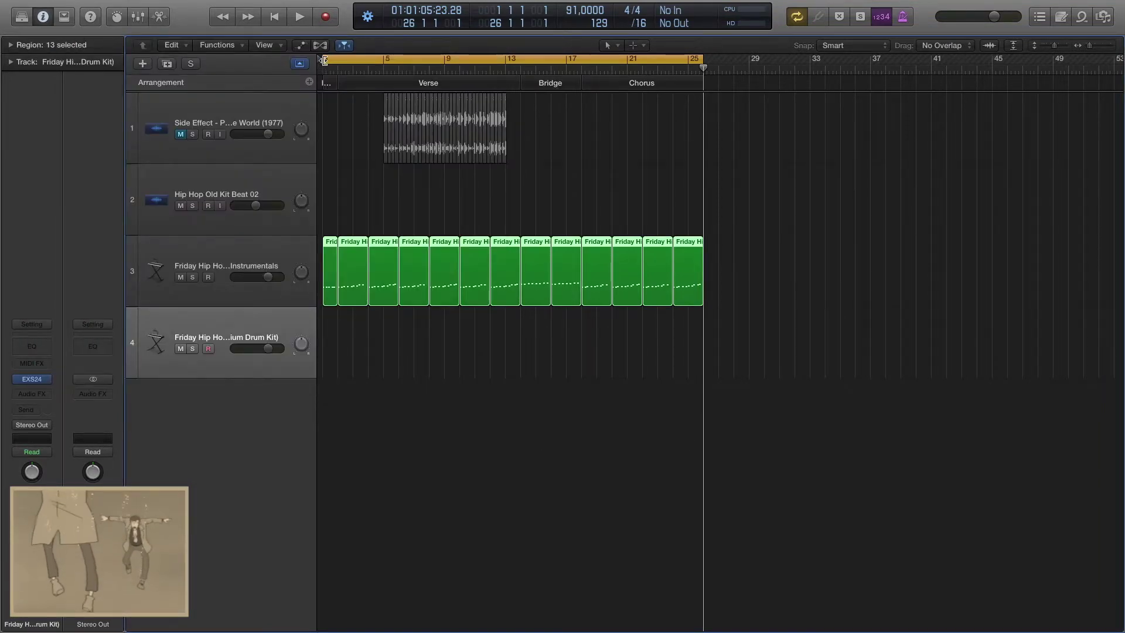
Set the cycle range to bars 2–4, at the start of the Verse section.
{"action": "left_click_drag", "start_coordinate": [324, 60], "coordinate": [338, 60]}
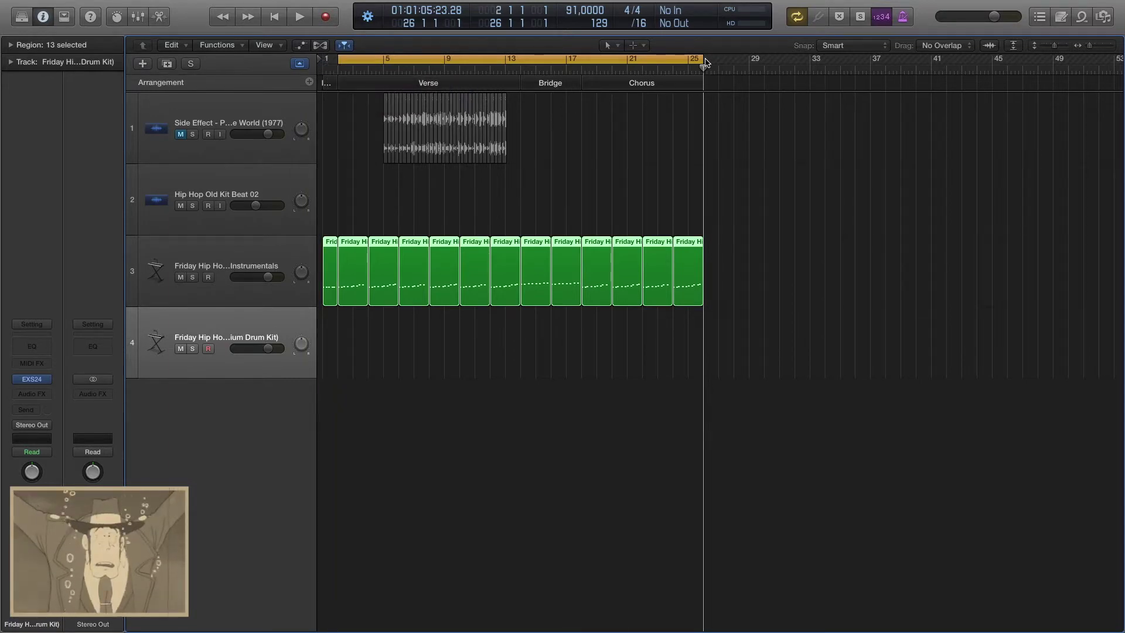
{"action": "left_click_drag", "start_coordinate": [704, 62], "coordinate": [385, 96]}
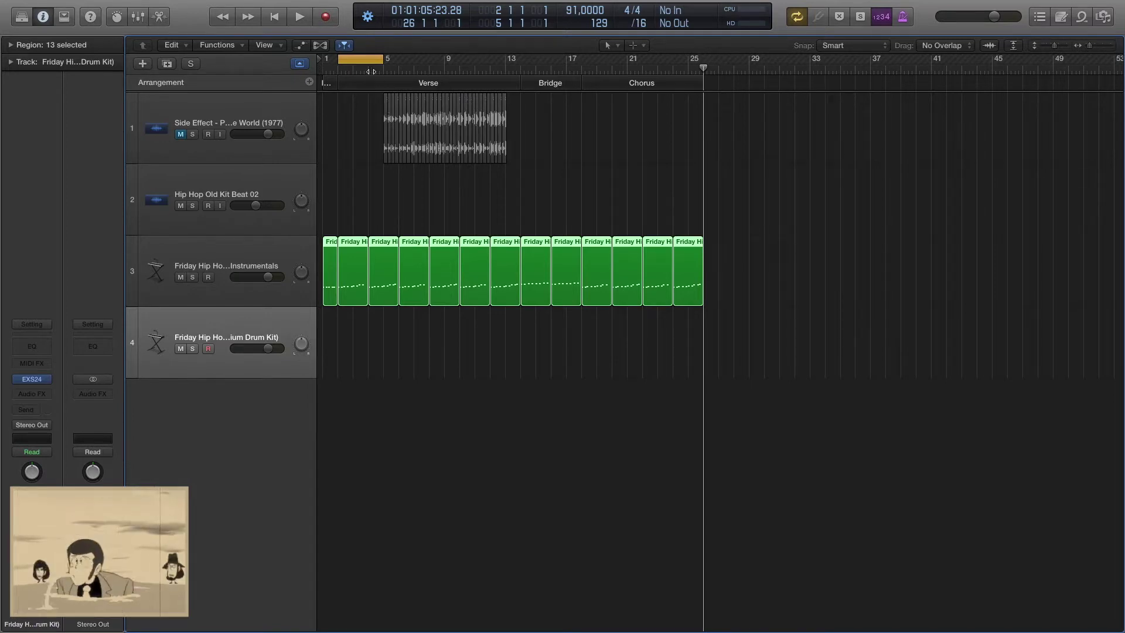
{"action": "left_click_drag", "start_coordinate": [382, 57], "coordinate": [365, 73]}
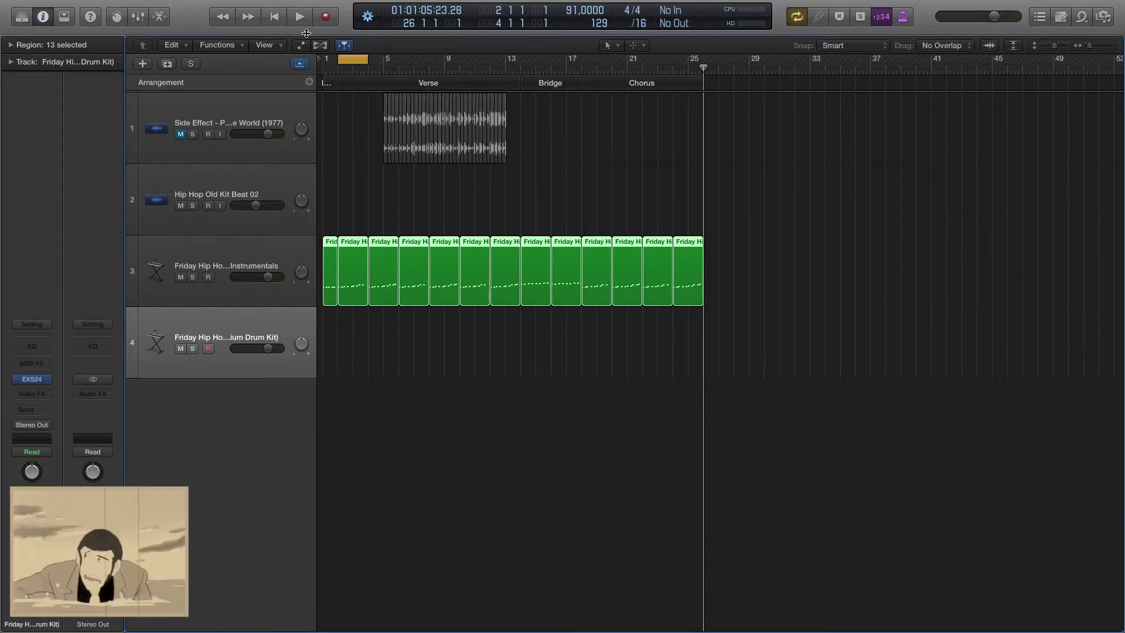
{"action": "left_click", "coordinate": [225, 332]}
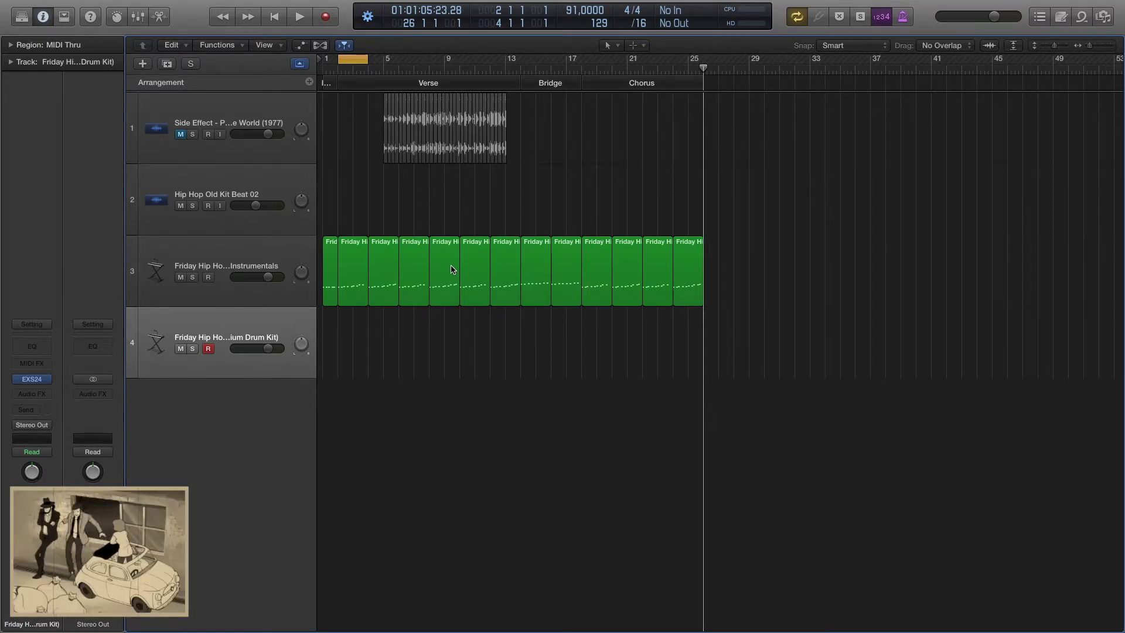
{"action": "right_click", "coordinate": [330, 328]}
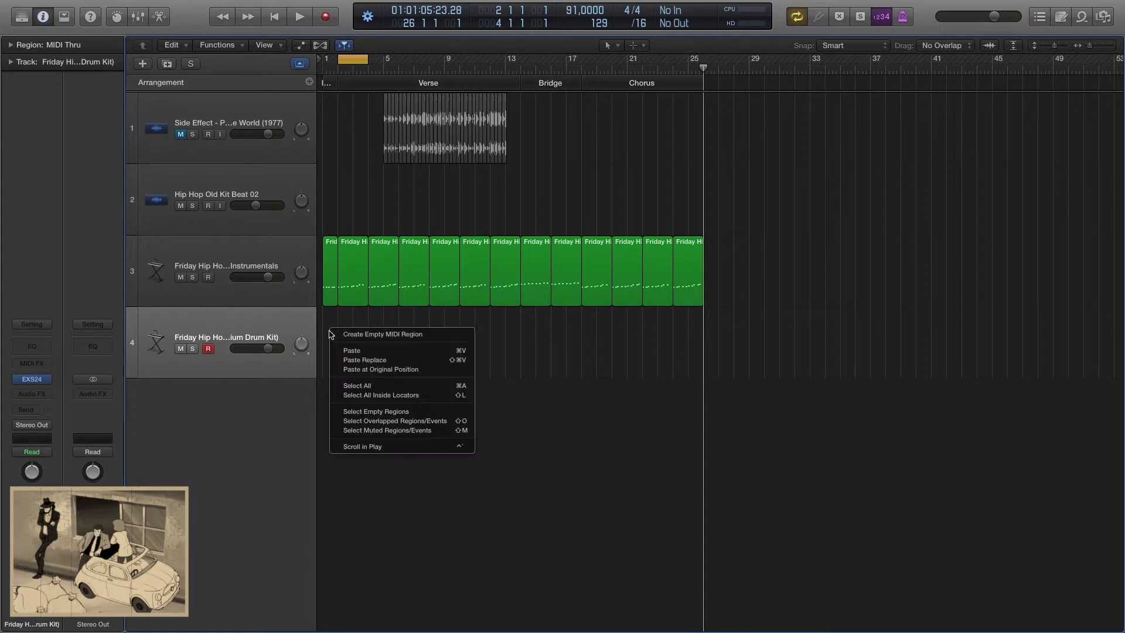
{"action": "left_click", "coordinate": [358, 334]}
{"action": "left_click_drag", "start_coordinate": [335, 318], "coordinate": [350, 314]}
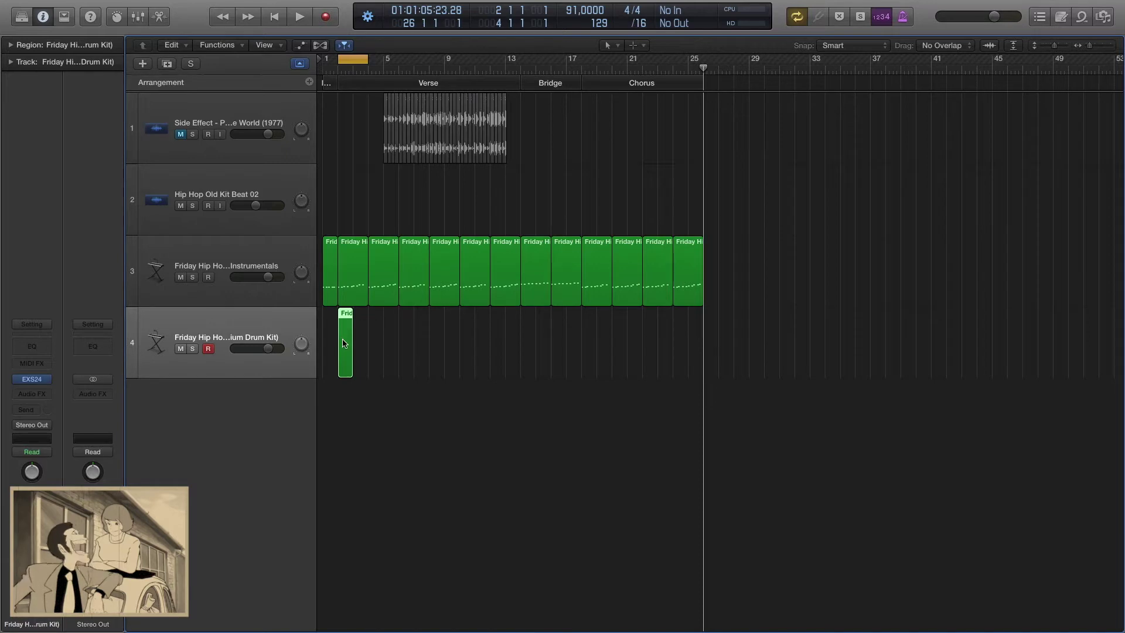
{"action": "double_click", "coordinate": [344, 342]}
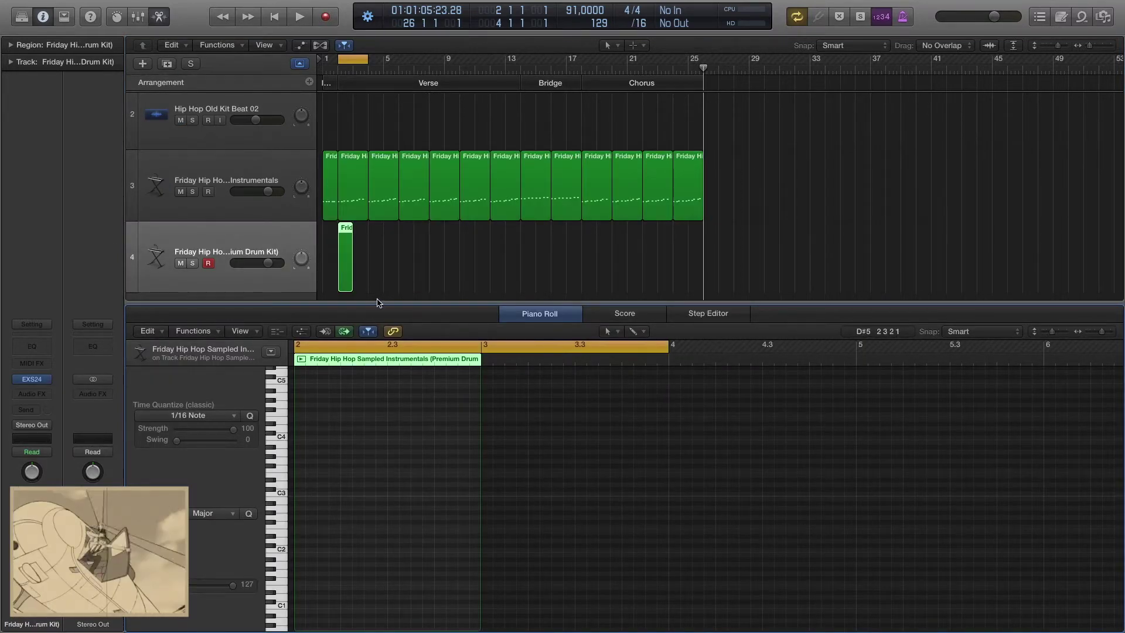
{"action": "key", "text": "e"}
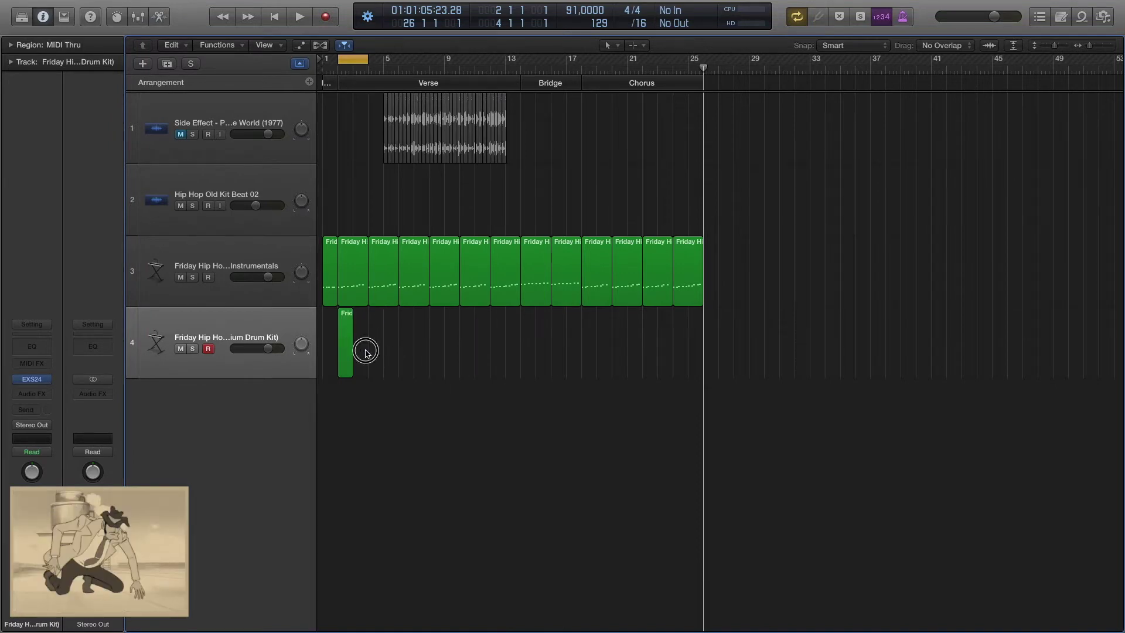
{"action": "key", "text": "Delete"}
Record a C#2 drum pattern over bars 2–4 on track 4, quantize all its notes to 1/16, and play it back.
{"action": "key", "text": "space"}
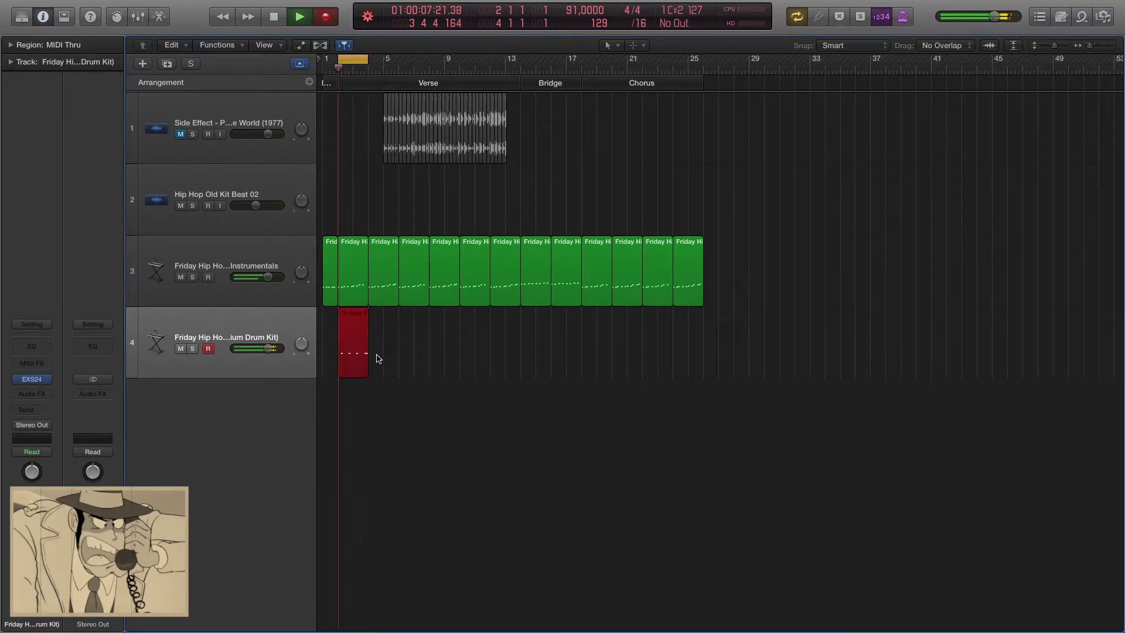
{"action": "key", "text": "space"}
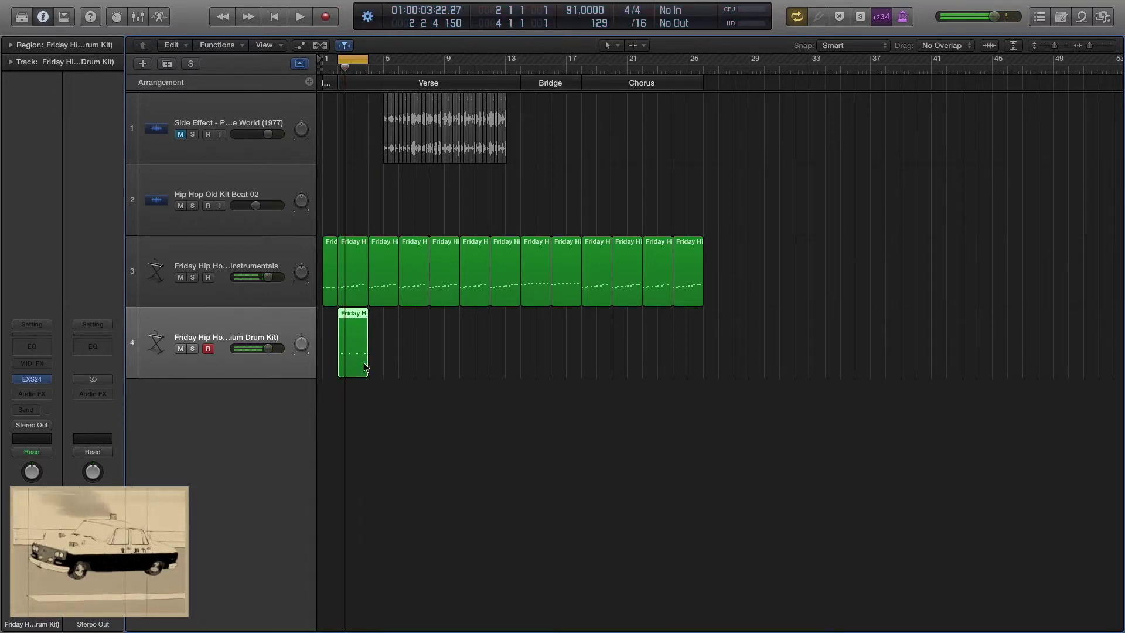
{"action": "double_click", "coordinate": [367, 366]}
{"action": "key", "text": "super+a"}
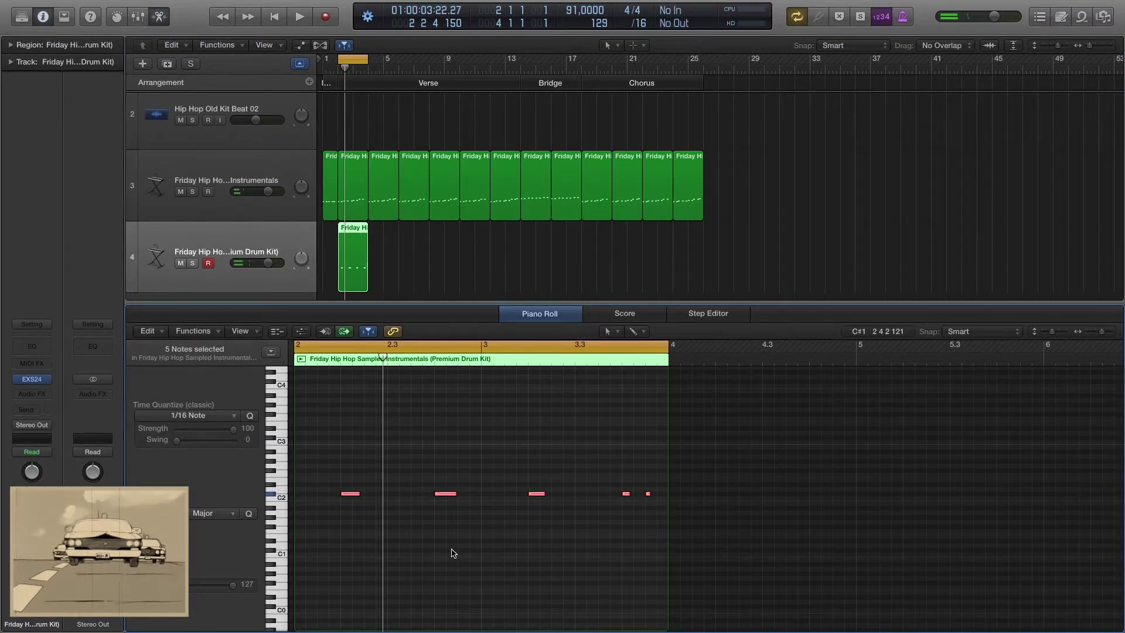
{"action": "key", "text": "space"}
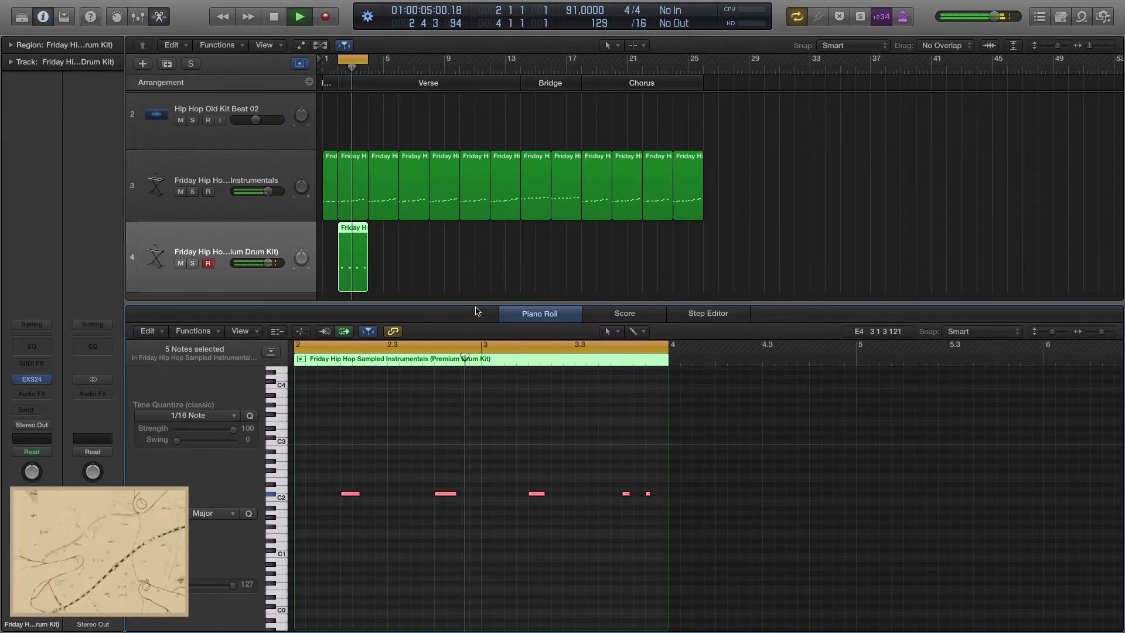
{"action": "key", "text": "e"}
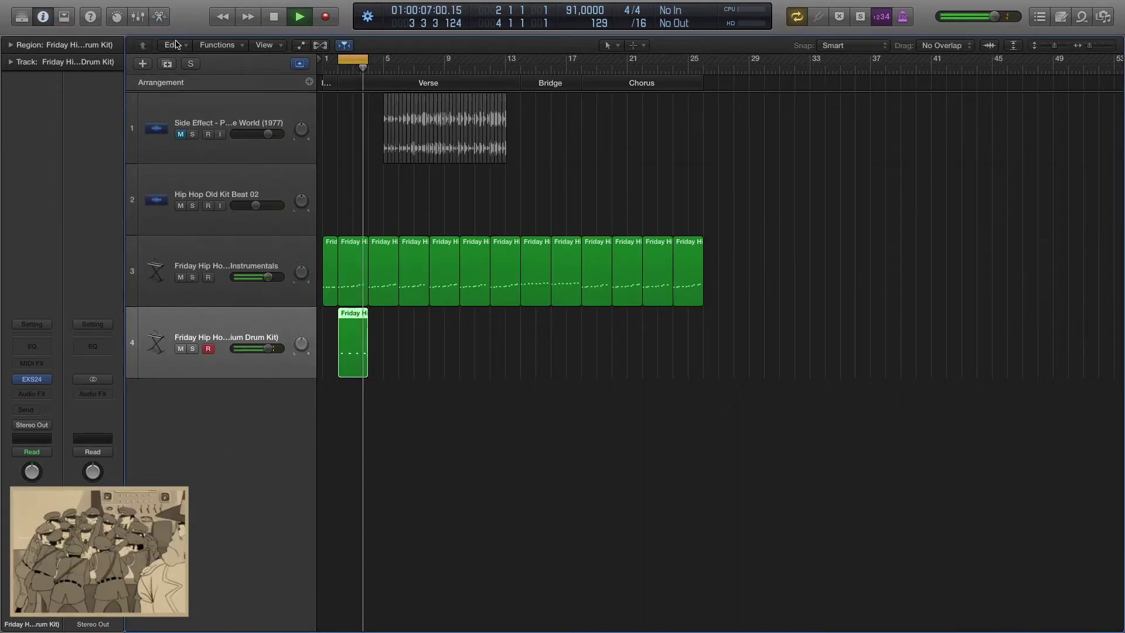
Duplicate the drum kit track and record a C2 drum pattern over bars 2–4 on the new track 5.
{"action": "left_click", "coordinate": [166, 65]}
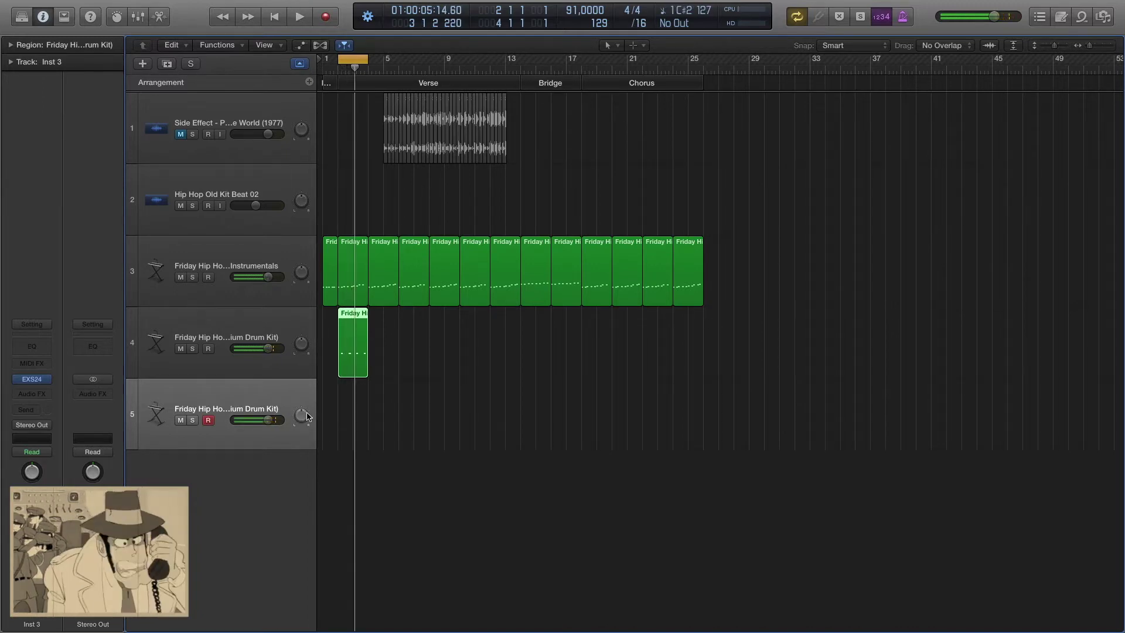
{"action": "key", "text": "r"}
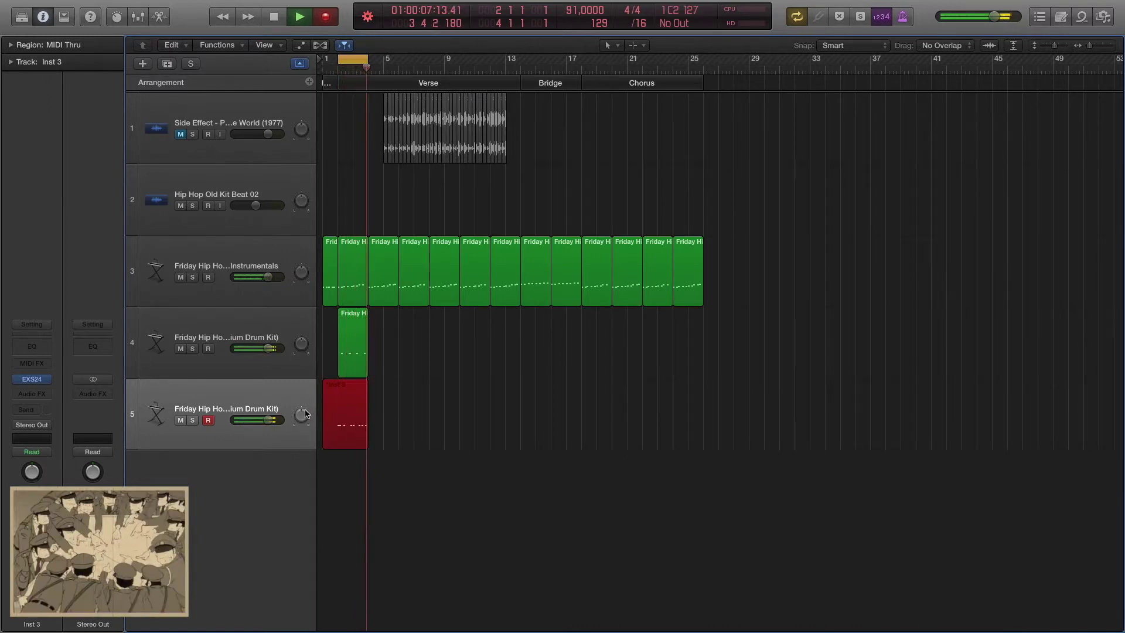
{"action": "key", "text": "space"}
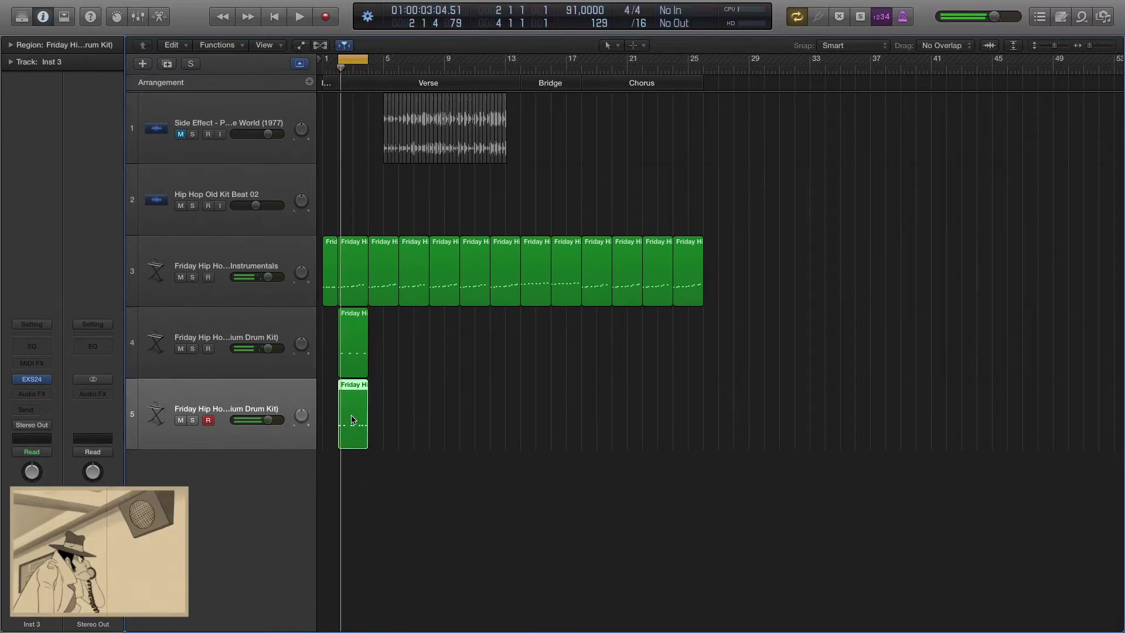
Quantize all notes of the track 5 drum region to 1/16 and audition the result.
{"action": "double_click", "coordinate": [353, 420]}
{"action": "key", "text": "super+a"}
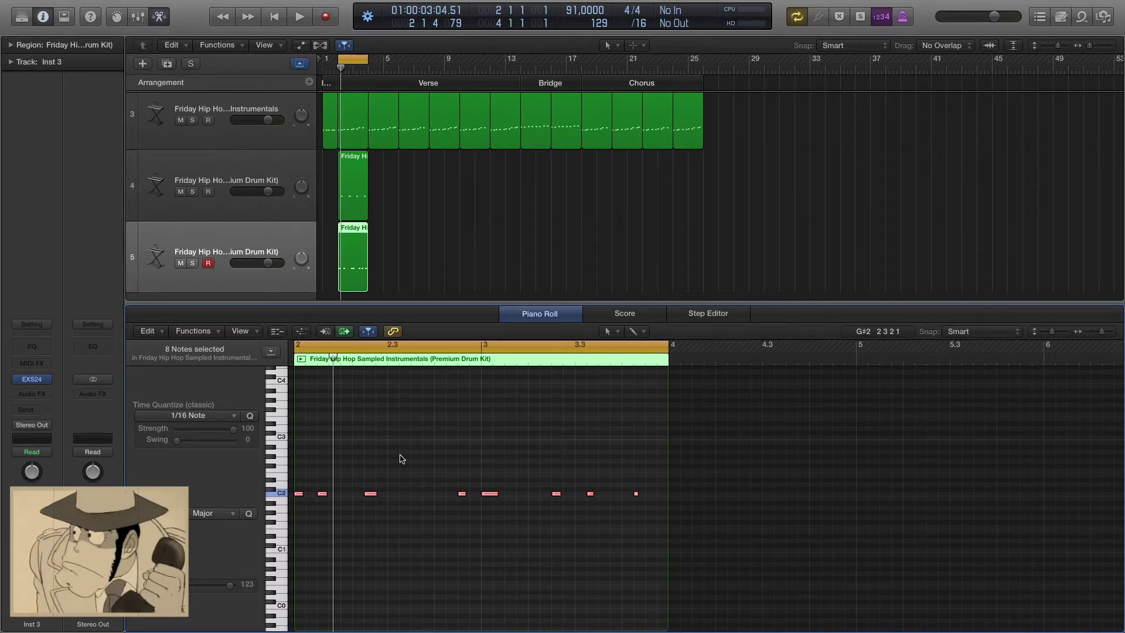
{"action": "key", "text": "space"}
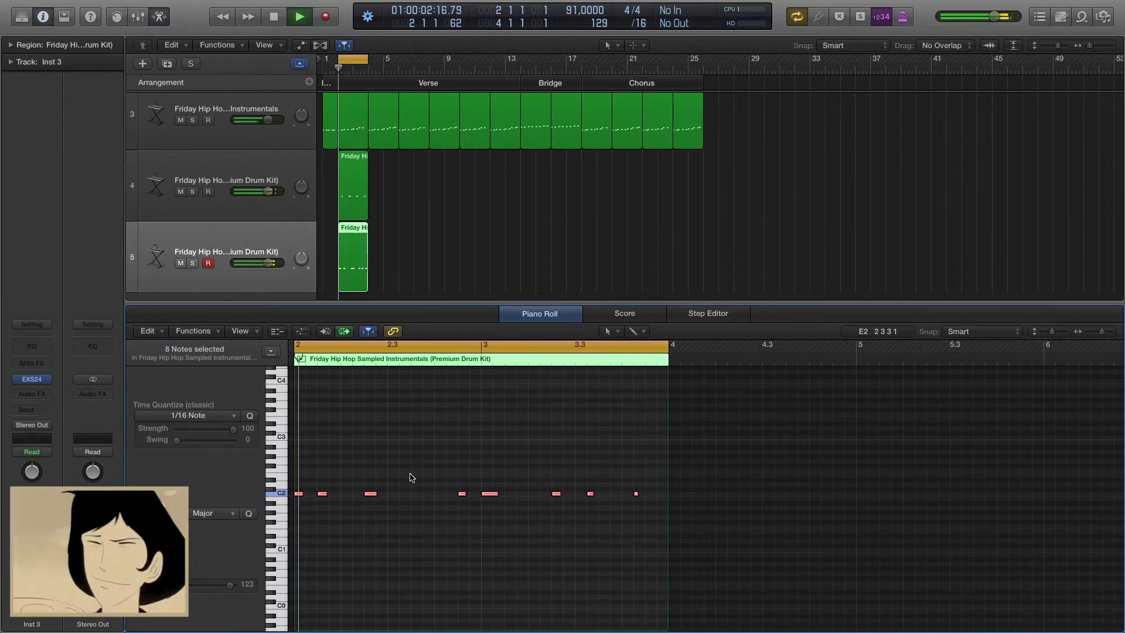
{"action": "key", "text": "space"}
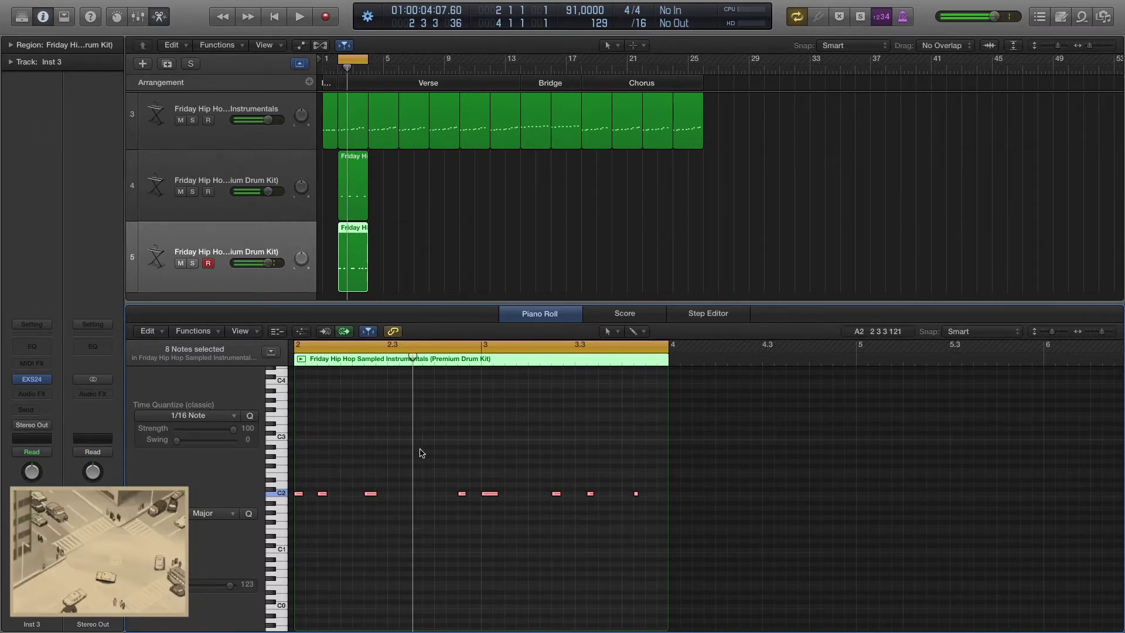
Add a sixteenth-long C2 note at 2 3 3 in the track 5 pattern, move it to 2 3 4, and close the Piano Roll.
{"action": "left_click_drag", "start_coordinate": [412, 358], "coordinate": [388, 355]}
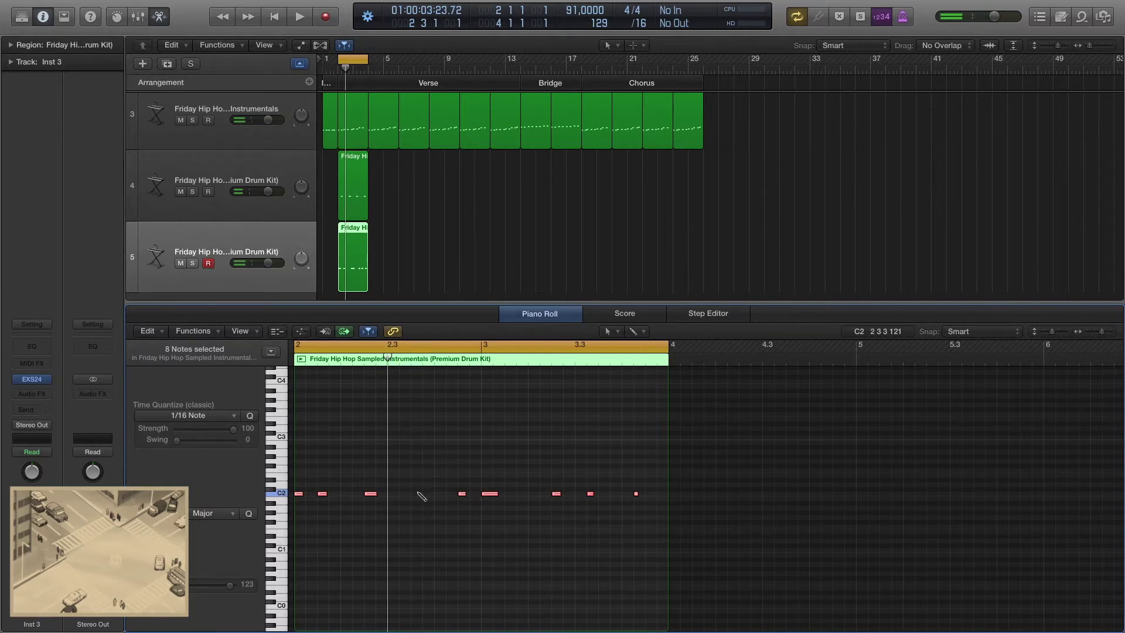
{"action": "left_click", "coordinate": [413, 494]}
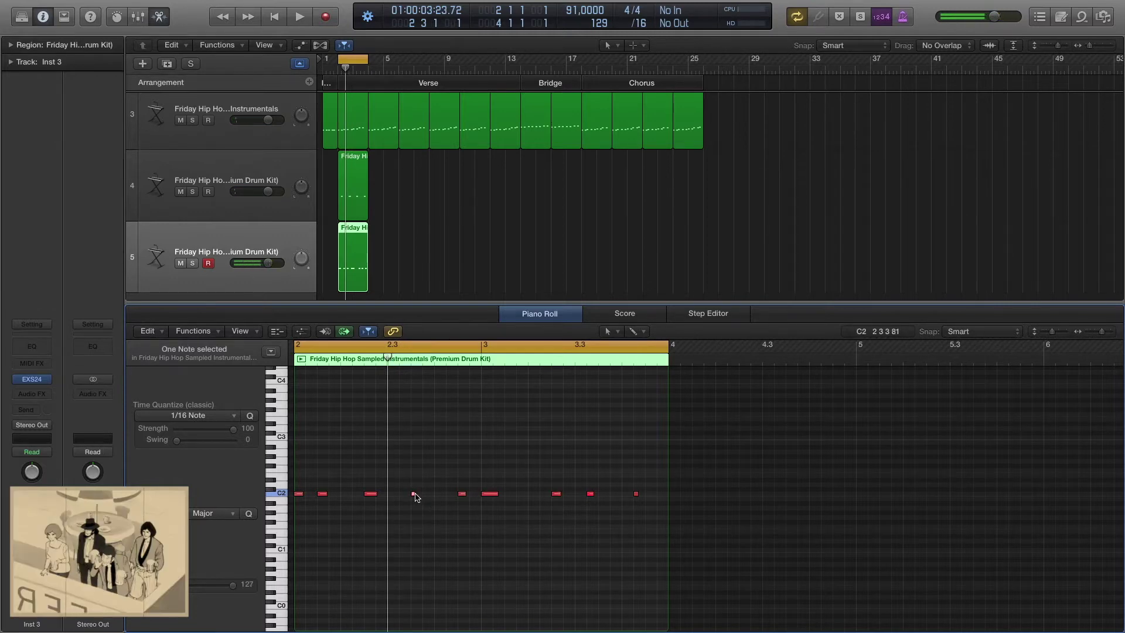
{"action": "left_click_drag", "start_coordinate": [416, 496], "coordinate": [421, 496]}
{"action": "key", "text": "space"}
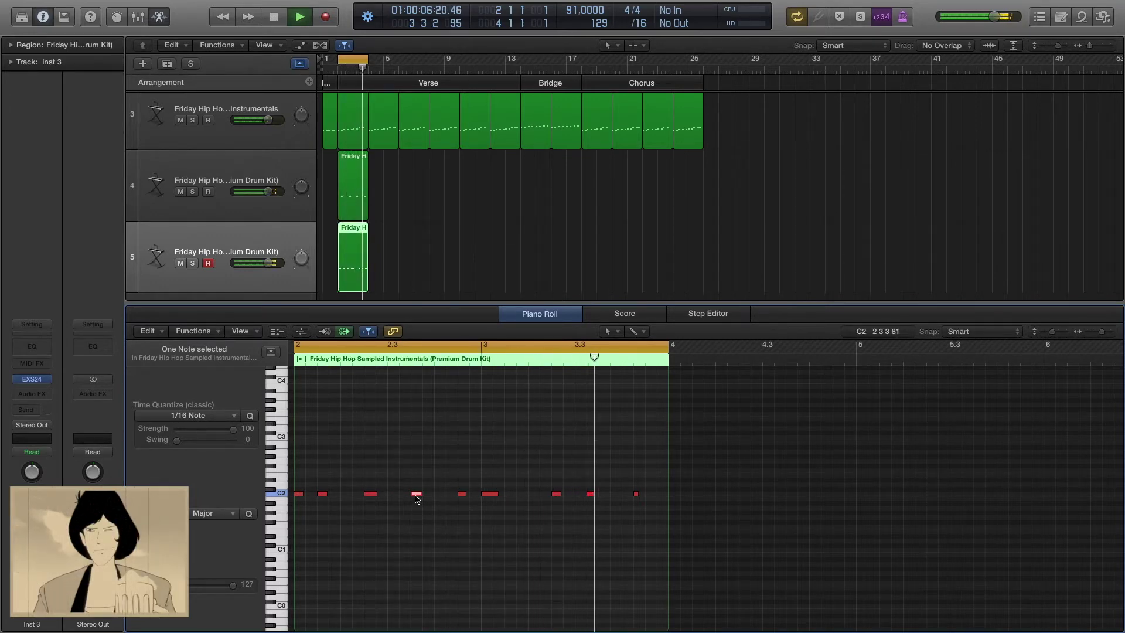
{"action": "left_click_drag", "start_coordinate": [416, 496], "coordinate": [427, 496]}
{"action": "left_click", "coordinate": [436, 531]}
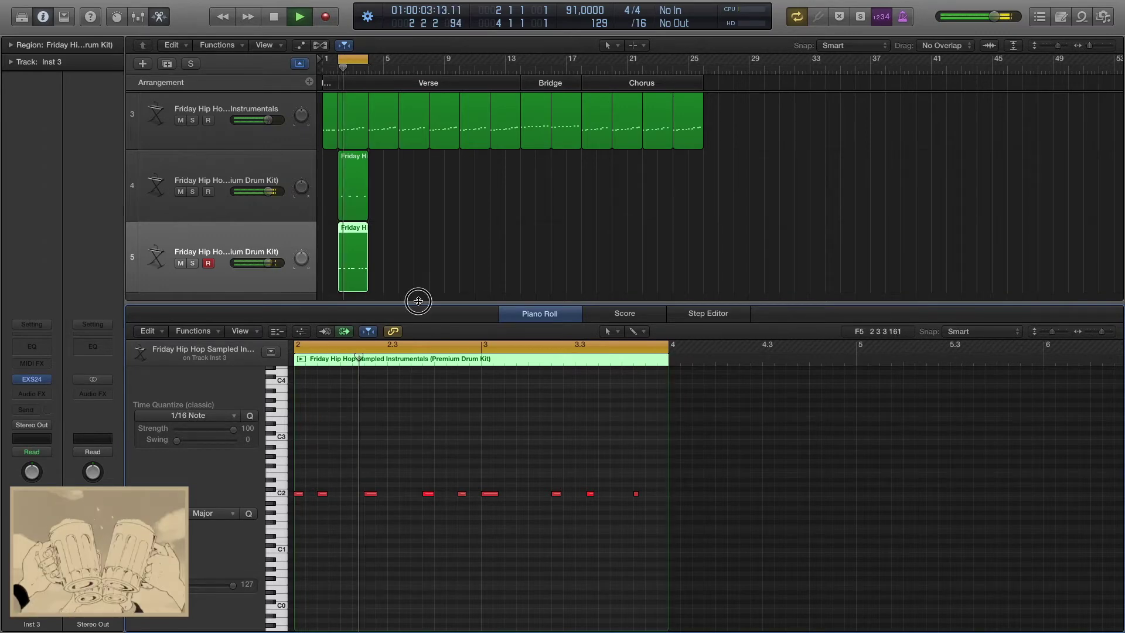
{"action": "left_click_drag", "start_coordinate": [417, 301], "coordinate": [422, 416]}
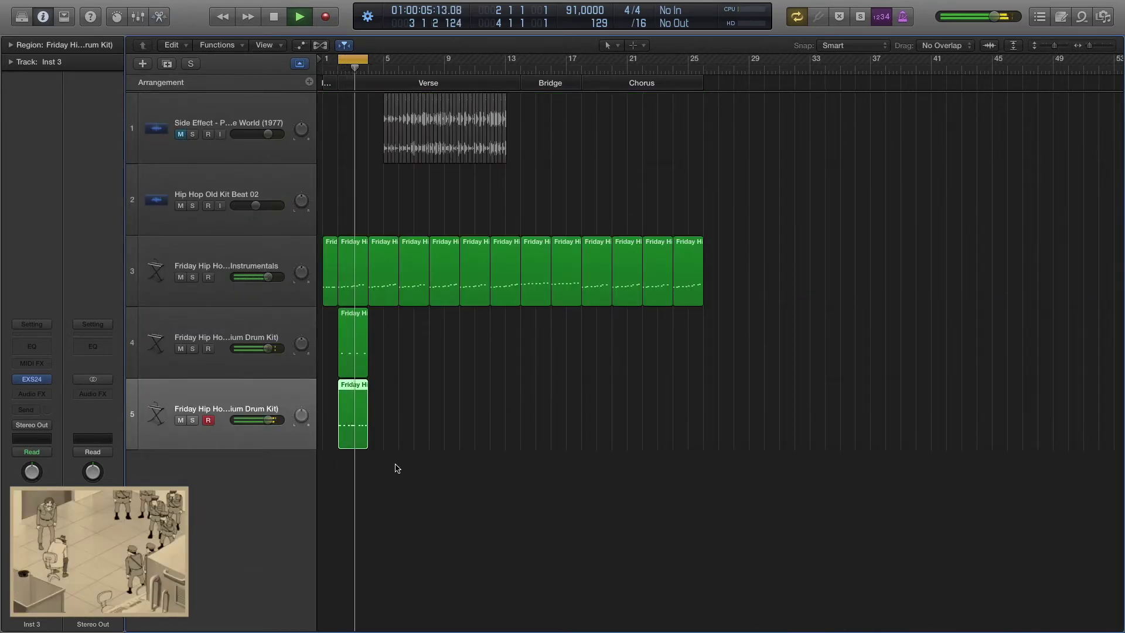
{"action": "key", "text": "space"}
Repeat the drum regions of tracks 4 and 5 together from bar 4 up to bar 26.
{"action": "left_click_drag", "start_coordinate": [426, 456], "coordinate": [347, 365]}
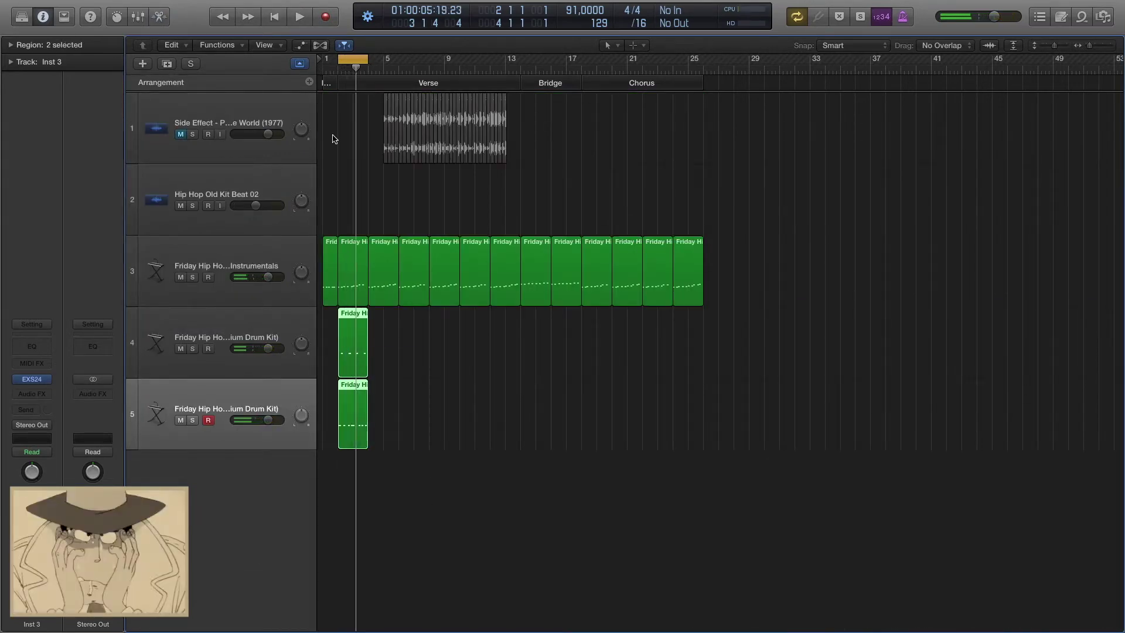
{"action": "left_click_drag", "start_coordinate": [354, 75], "coordinate": [367, 73]}
{"action": "key", "text": "super+r"}
{"action": "key", "text": "super+r"}
{"action": "key", "text": "super+r"}
{"action": "key", "text": "super+r"}
{"action": "key", "text": "super+r"}
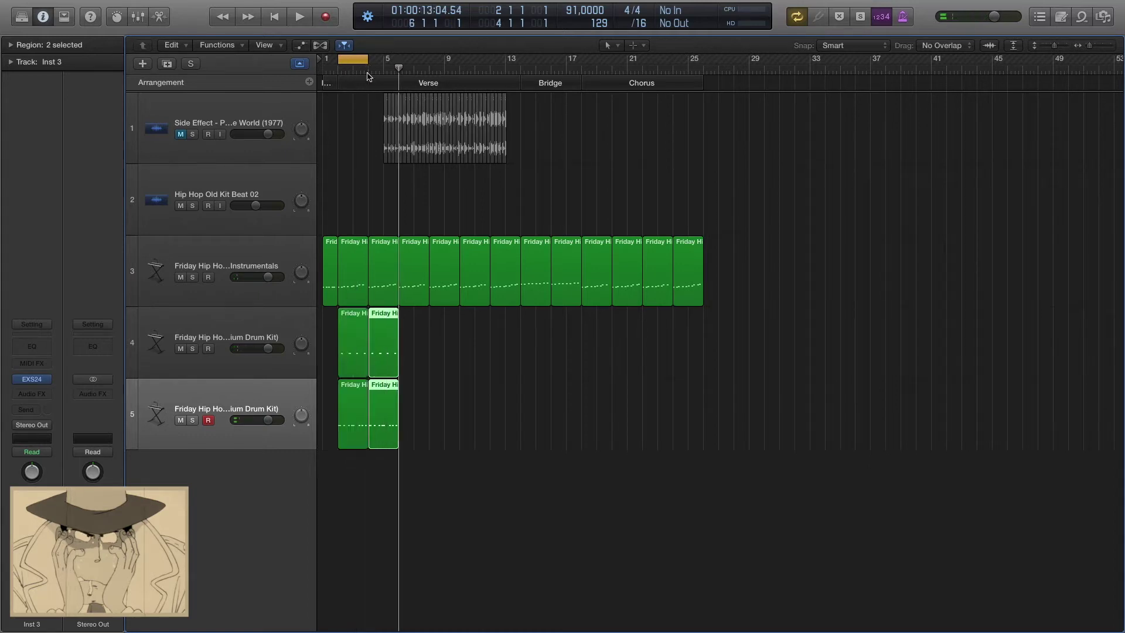
{"action": "key", "text": "super+r"}
{"action": "key", "text": "super+r"}
{"action": "key", "text": "super+r"}
{"action": "key", "text": "super+r"}
{"action": "key", "text": "super+r"}
{"action": "key", "text": "super+r"}
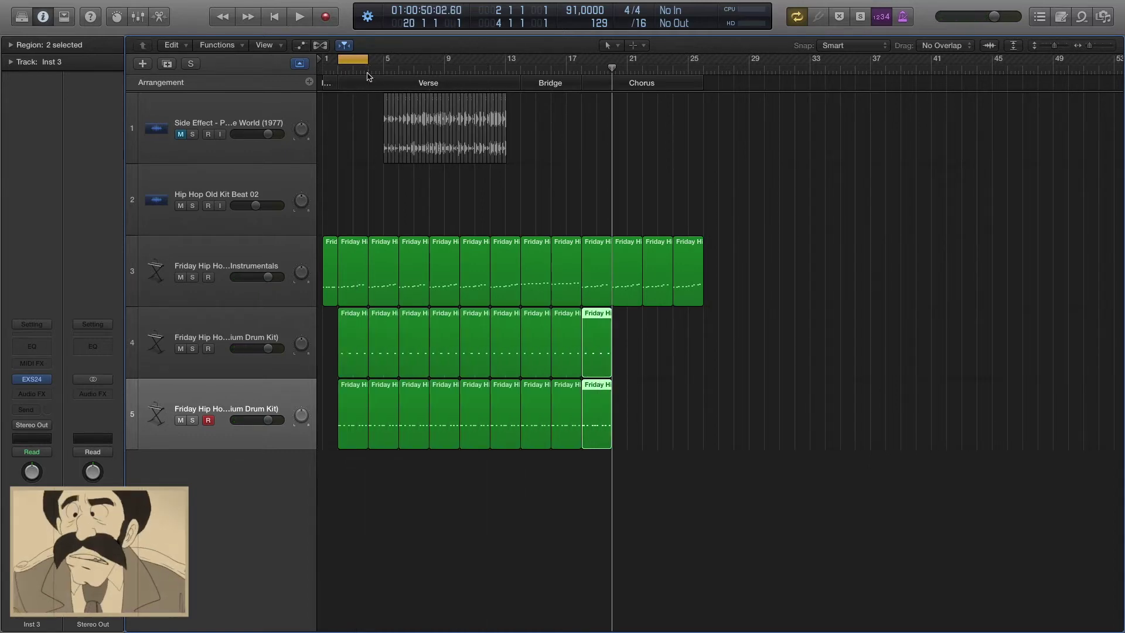
{"action": "left_click", "coordinate": [529, 498]}
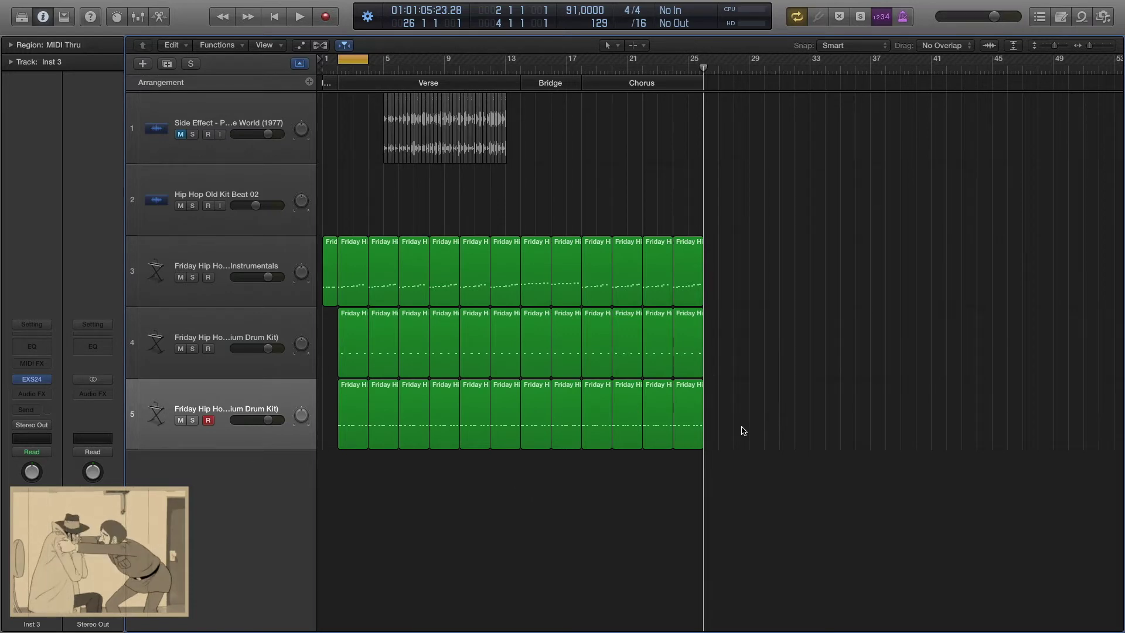
Delete the track 5 drum regions across the Chorus, from bar 18 to bar 26.
{"action": "left_click_drag", "start_coordinate": [743, 430], "coordinate": [666, 408]}
{"action": "key", "text": "Delete"}
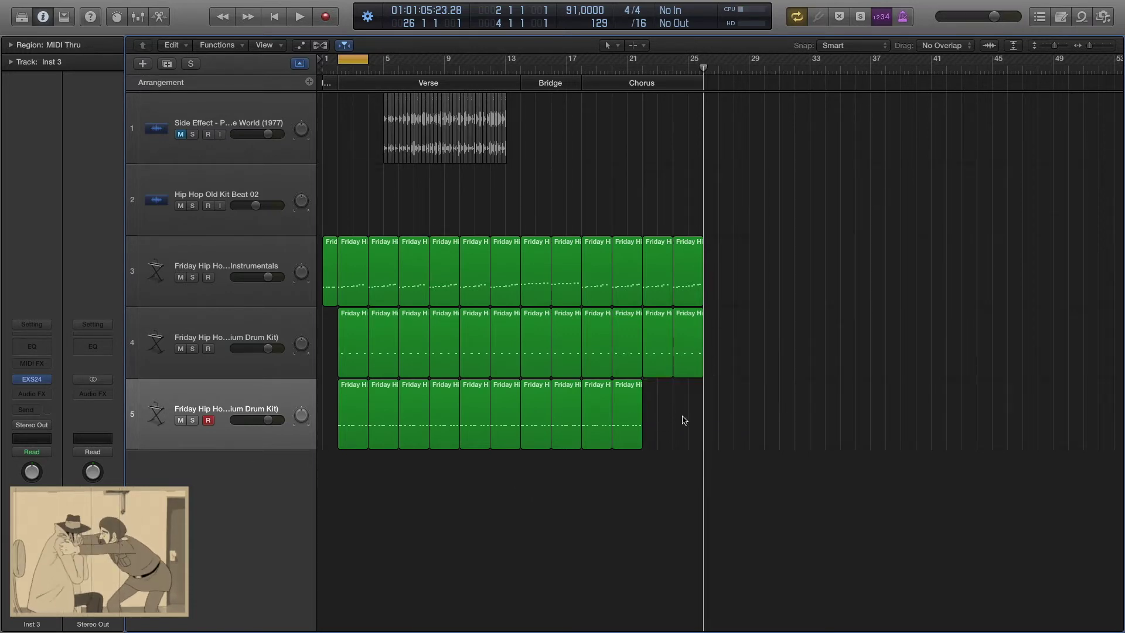
{"action": "left_click_drag", "start_coordinate": [666, 406], "coordinate": [603, 409]}
{"action": "key", "text": "Delete"}
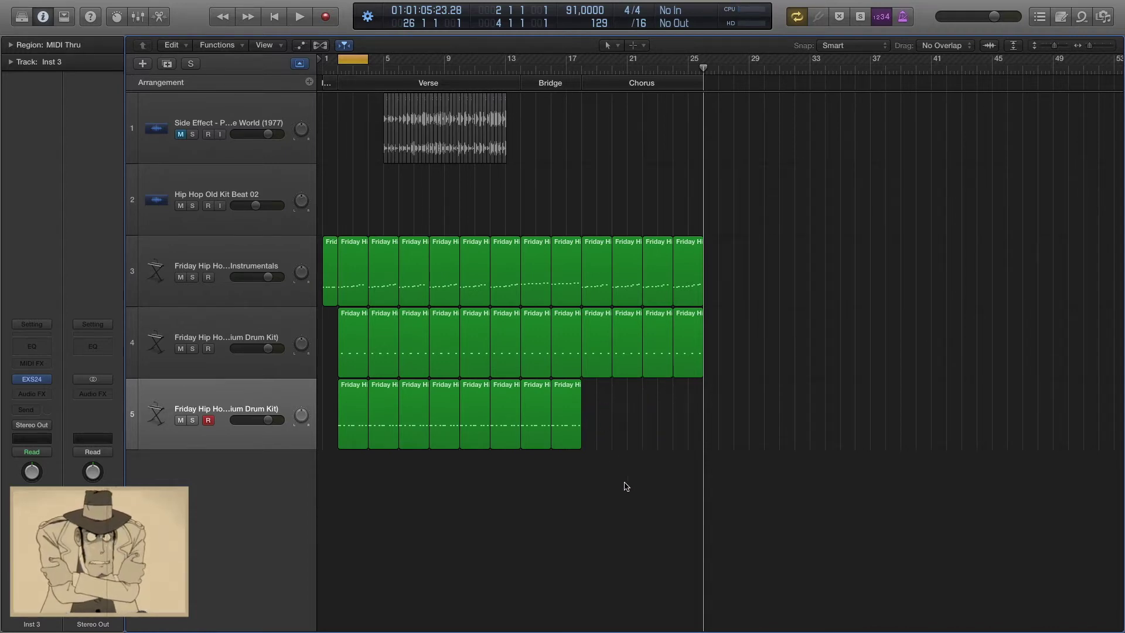
Duplicate the drum kit track again and record a D2 drum pattern over bars 2–4 on the new track 6.
{"action": "left_click", "coordinate": [167, 63]}
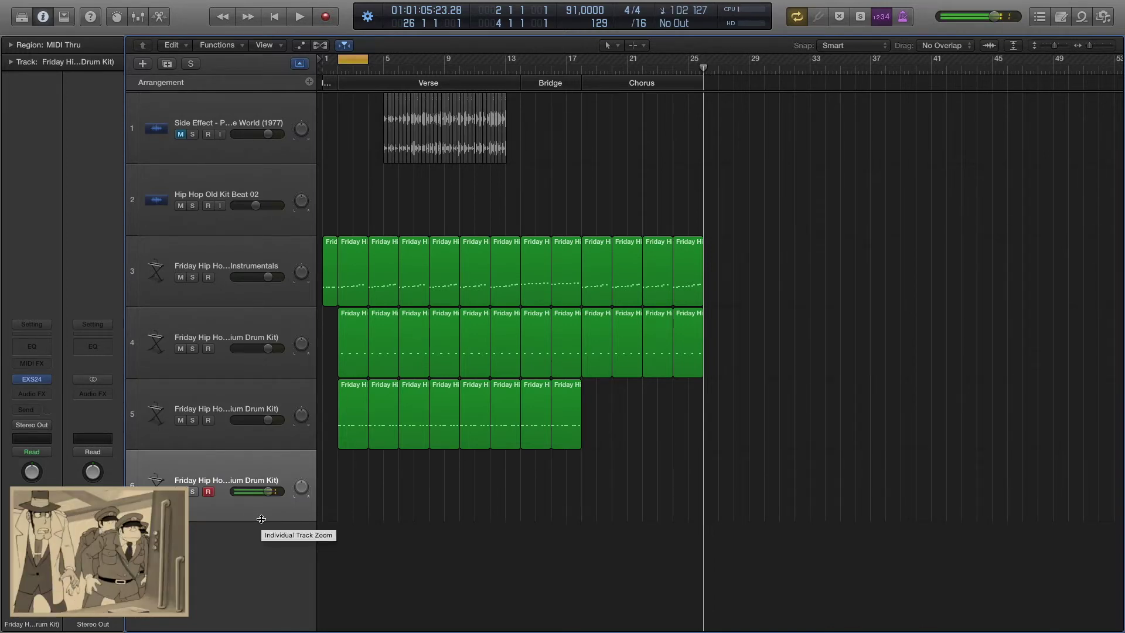
{"action": "key", "text": "Return"}
{"action": "key", "text": "space"}
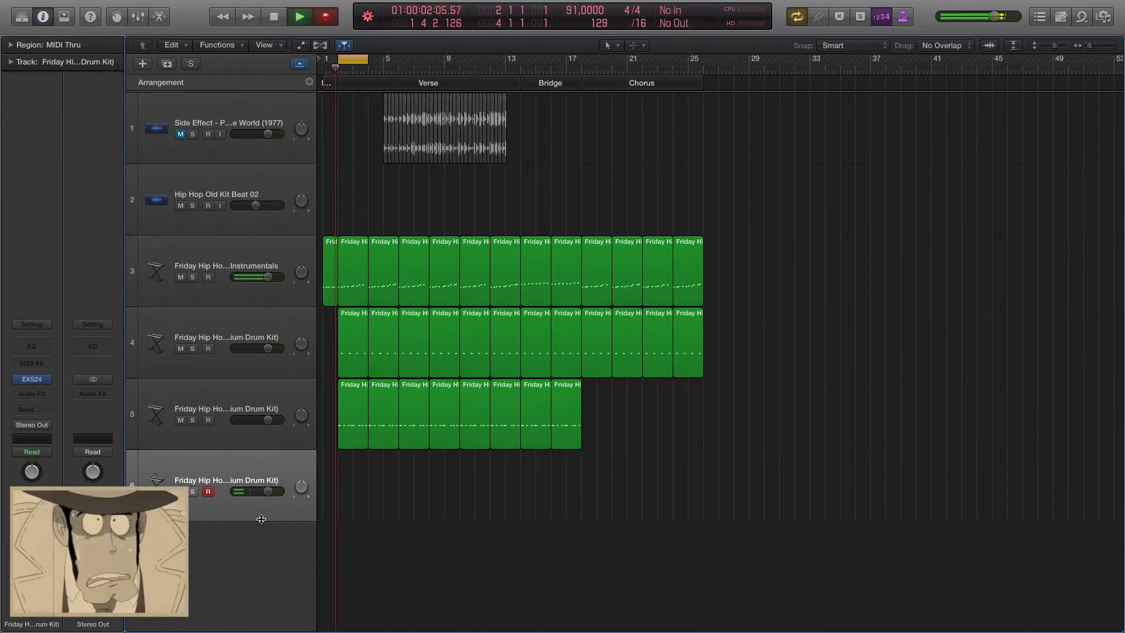
{"action": "key", "text": "r"}
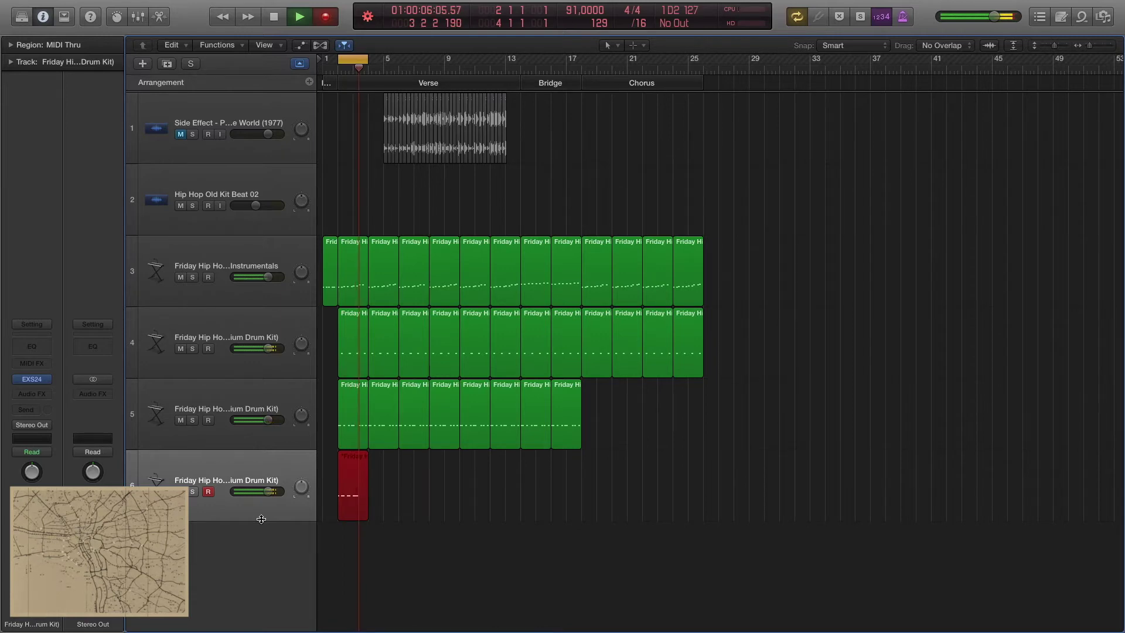
{"action": "key", "text": "space"}
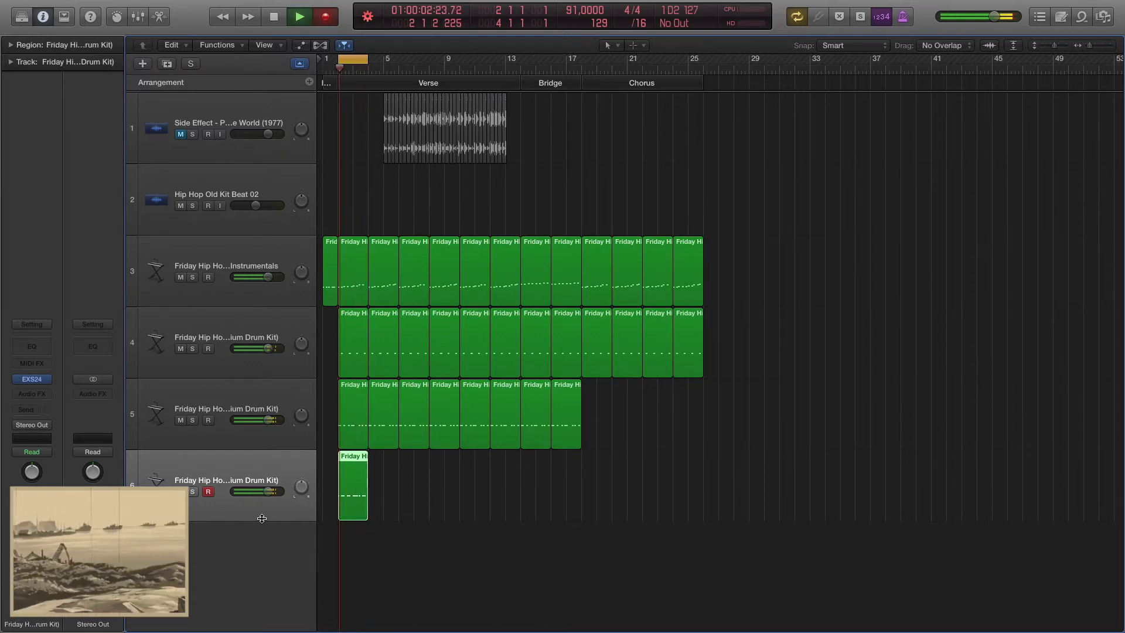
Quantize the track 6 notes to 1/16 and move the second D2 note two sixteenths earlier.
{"action": "double_click", "coordinate": [359, 494]}
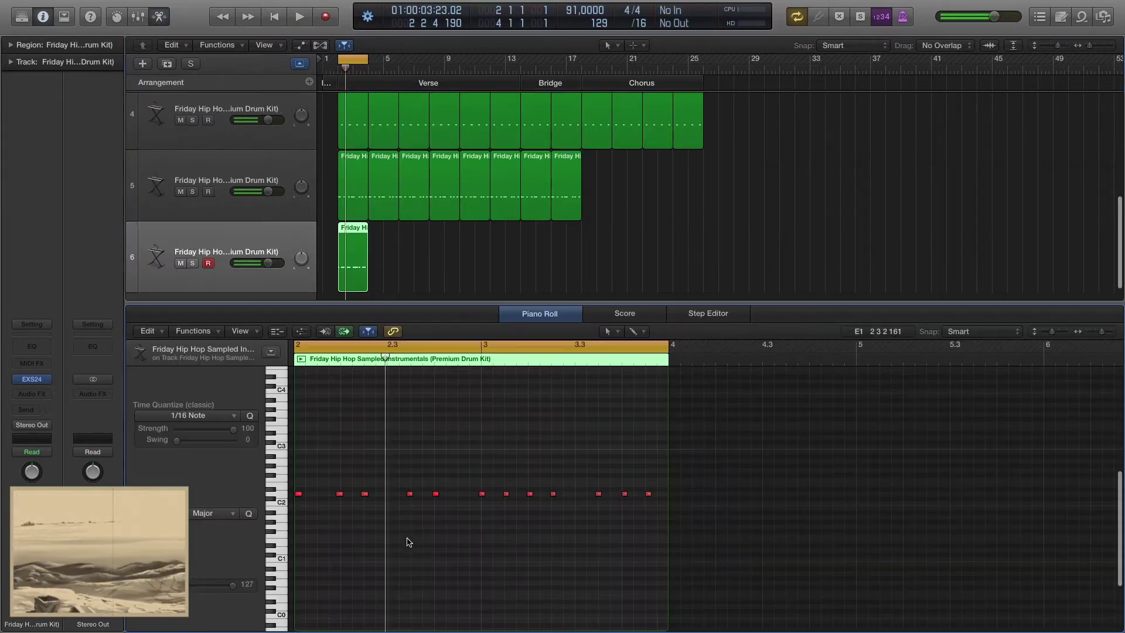
{"action": "key", "text": "space"}
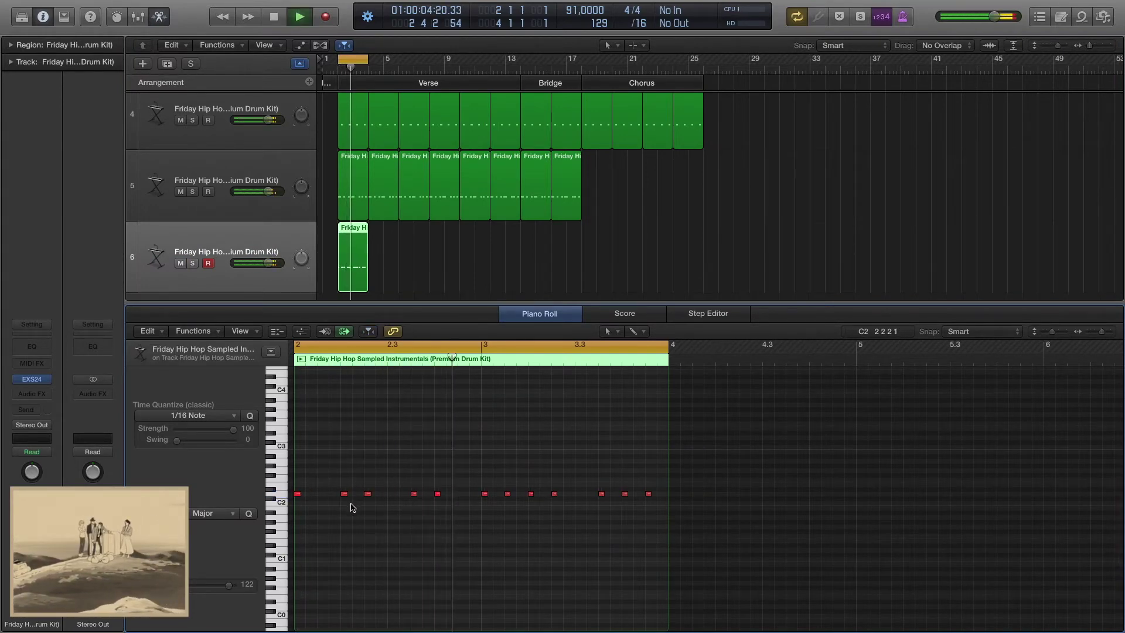
{"action": "left_click_drag", "start_coordinate": [345, 494], "coordinate": [321, 495]}
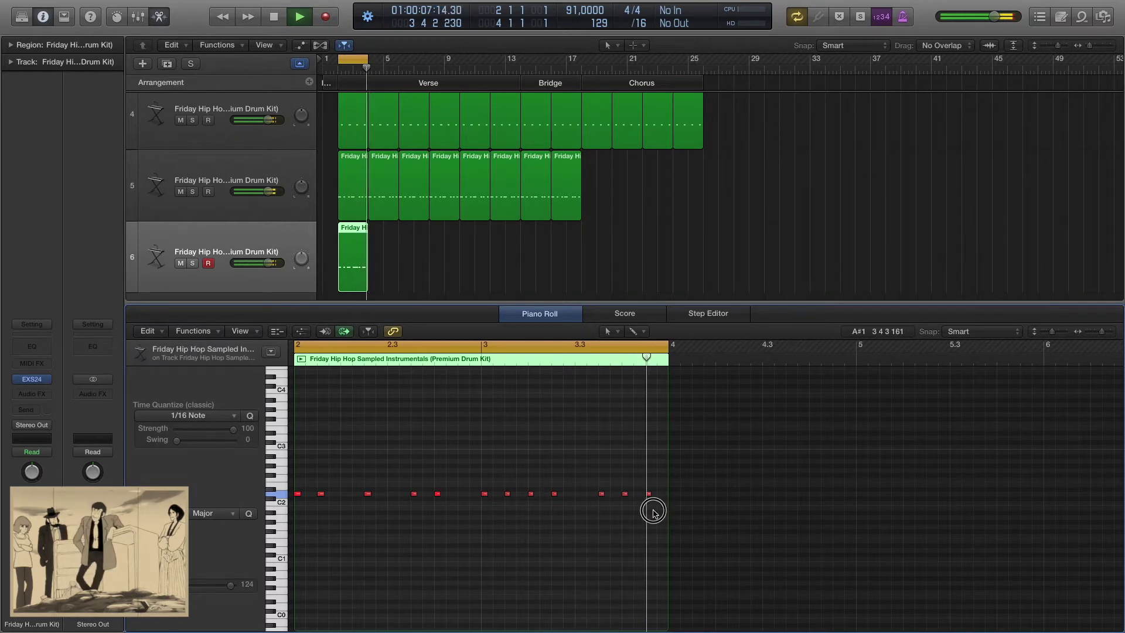
Replace the bar 3 notes of the track 6 pattern with a copy of bar 2's five notes and audition it.
{"action": "left_click_drag", "start_coordinate": [652, 510], "coordinate": [481, 473]}
{"action": "key", "text": "Delete"}
{"action": "left_click_drag", "start_coordinate": [468, 522], "coordinate": [293, 488]}
{"action": "key", "text": "space"}
{"action": "key", "text": "super+c"}
{"action": "key", "text": "super+v"}
{"action": "key", "text": "space"}
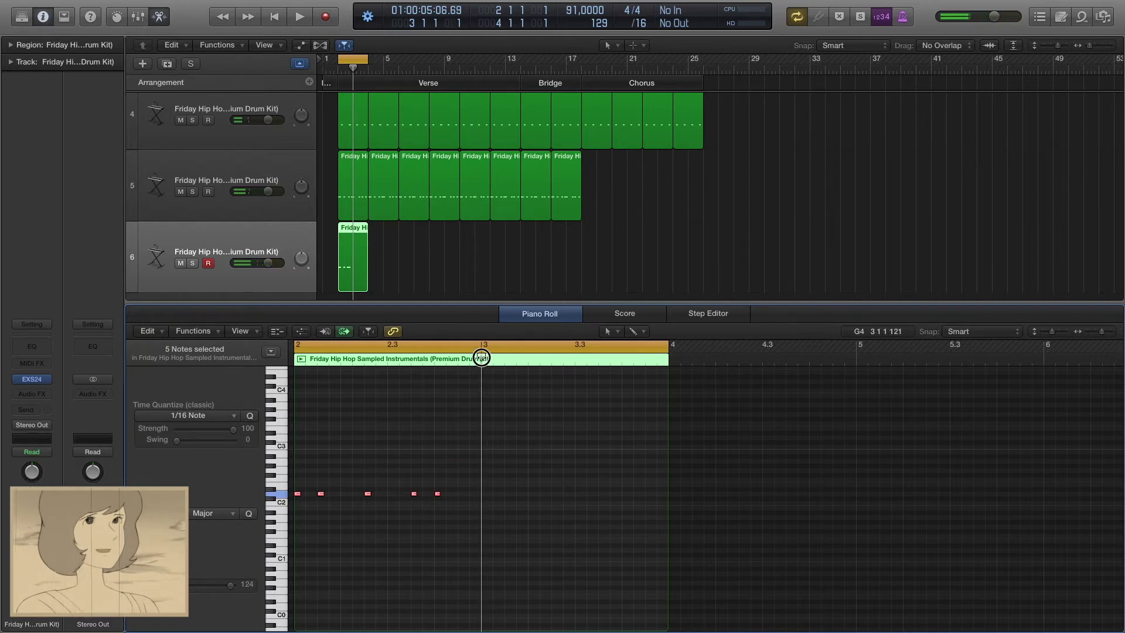
{"action": "key", "text": "space"}
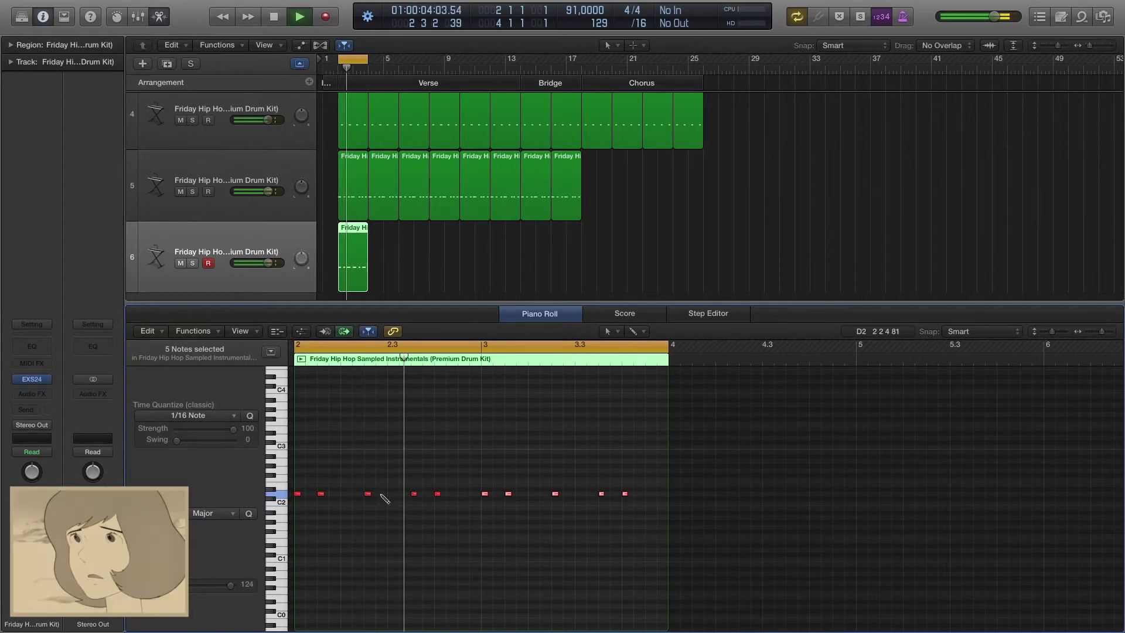
Try extra D2 notes around beat 3 of bar 2 on track 6 and delete them.
{"action": "left_click", "coordinate": [380, 494]}
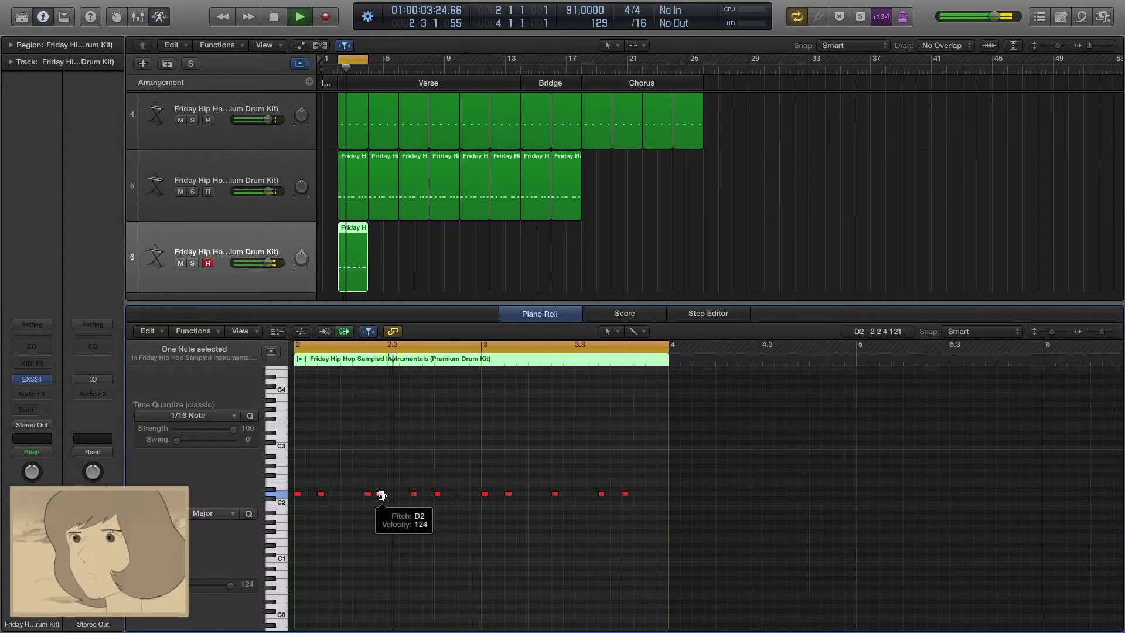
{"action": "key", "text": "space"}
{"action": "left_click_drag", "start_coordinate": [381, 495], "coordinate": [403, 496]}
{"action": "key", "text": "space"}
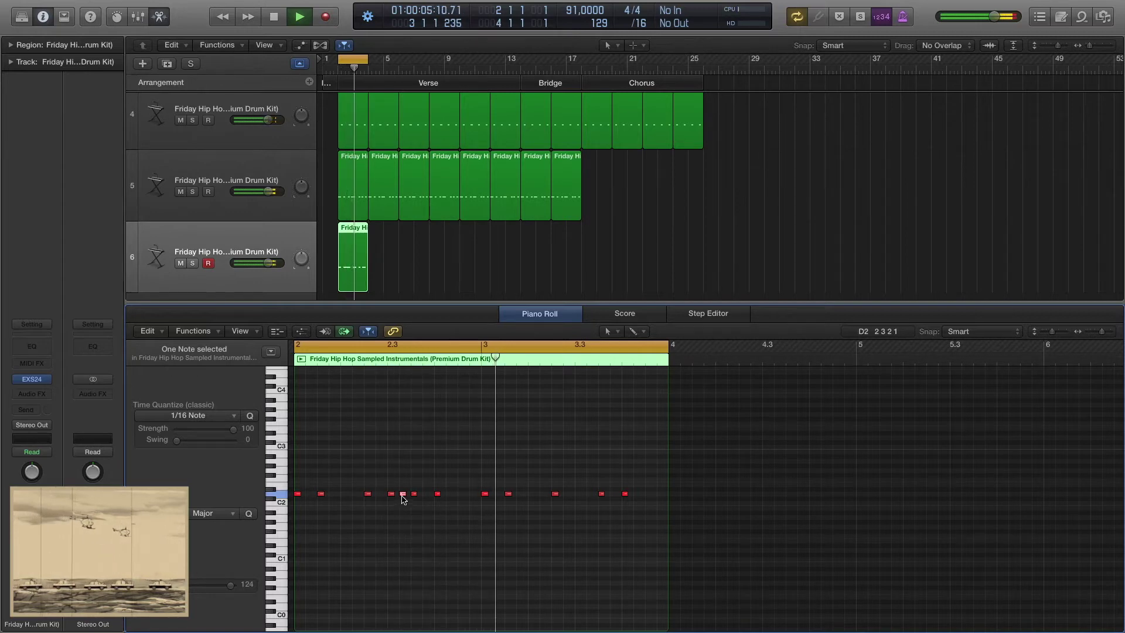
{"action": "key", "text": "Delete"}
{"action": "left_click", "coordinate": [391, 494]}
{"action": "key", "text": "Delete"}
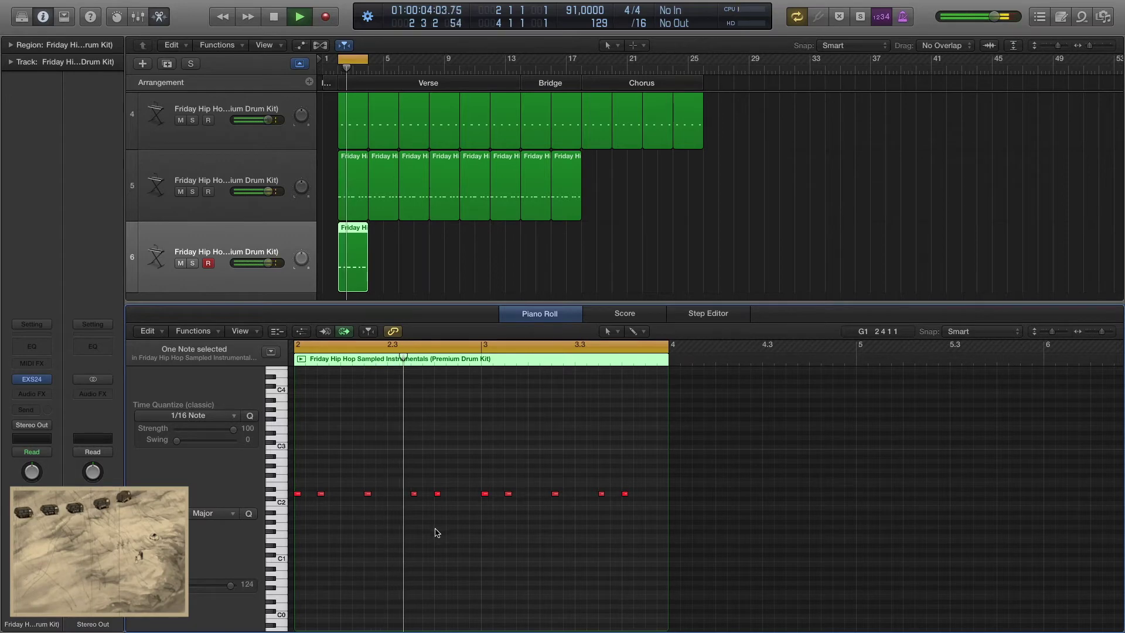
Add D2 notes at 2 4 3 and 3 4 3 on track 6, and move the 3 4 1 note one sixteenth later.
{"action": "left_click", "coordinate": [461, 493], "text": "super"}
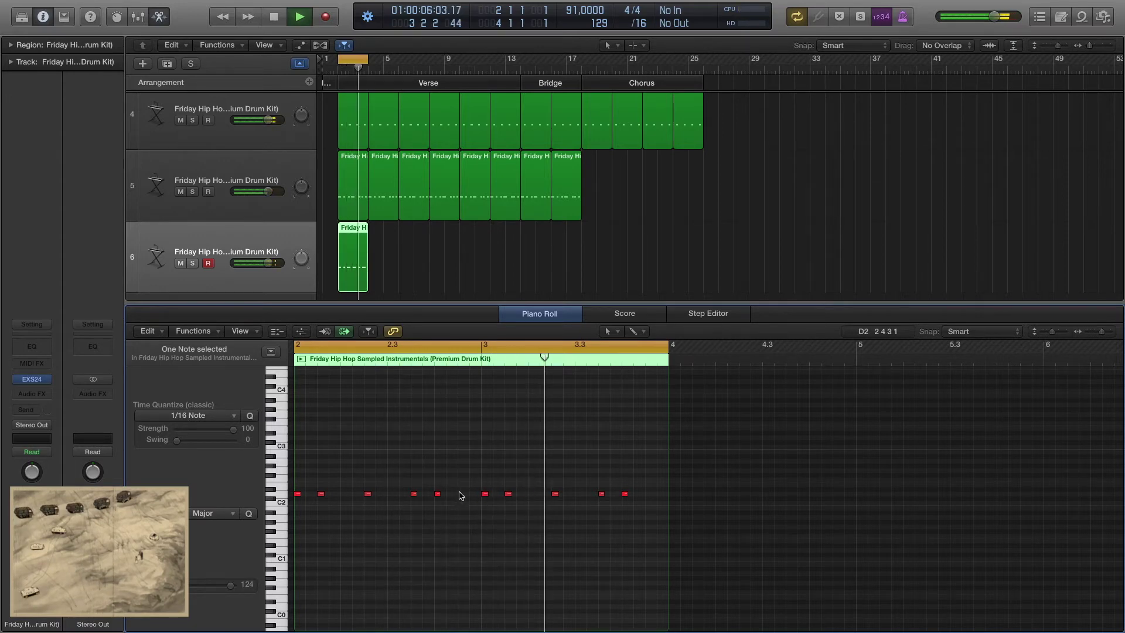
{"action": "key", "text": "space"}
{"action": "key", "text": "space"}
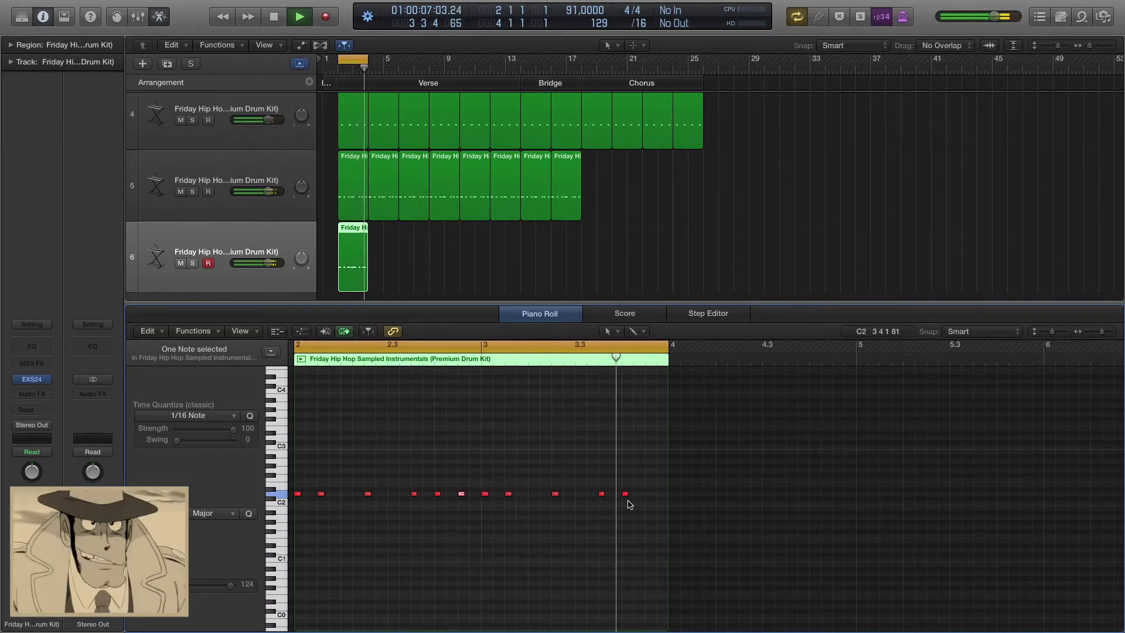
{"action": "left_click", "coordinate": [649, 494], "text": "super"}
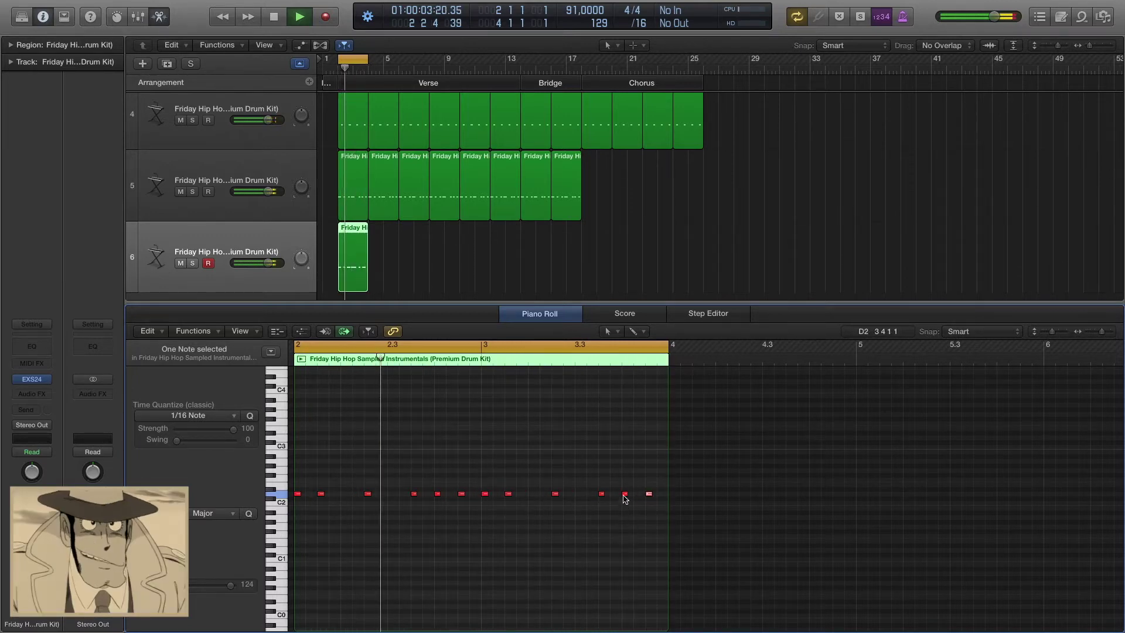
{"action": "left_click_drag", "start_coordinate": [626, 494], "coordinate": [663, 496]}
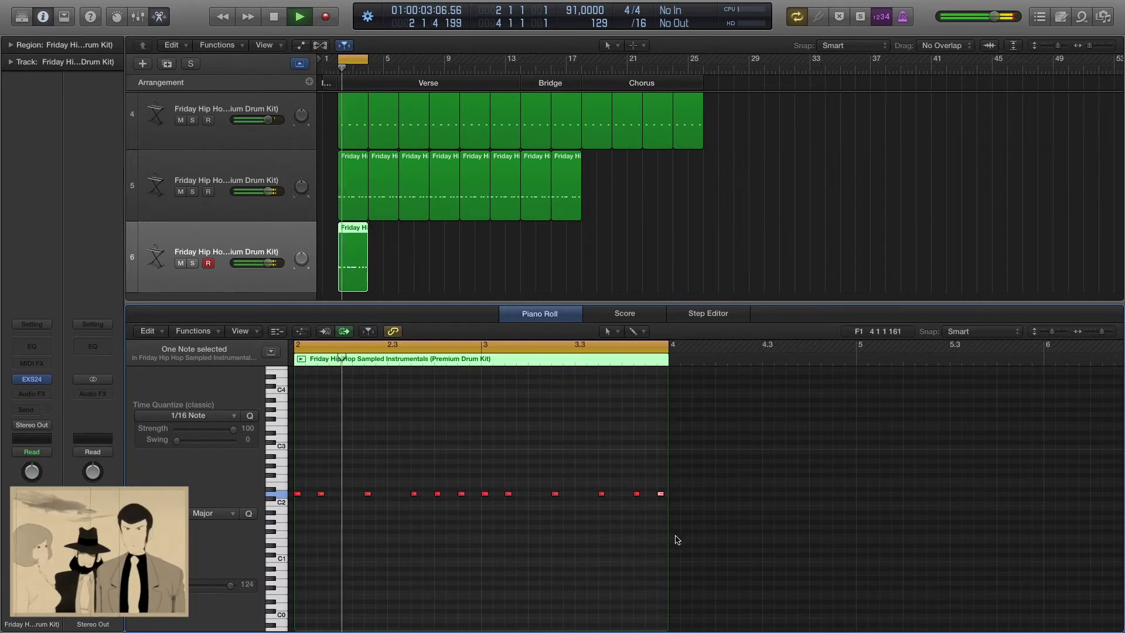
{"action": "left_click_drag", "start_coordinate": [660, 495], "coordinate": [649, 497]}
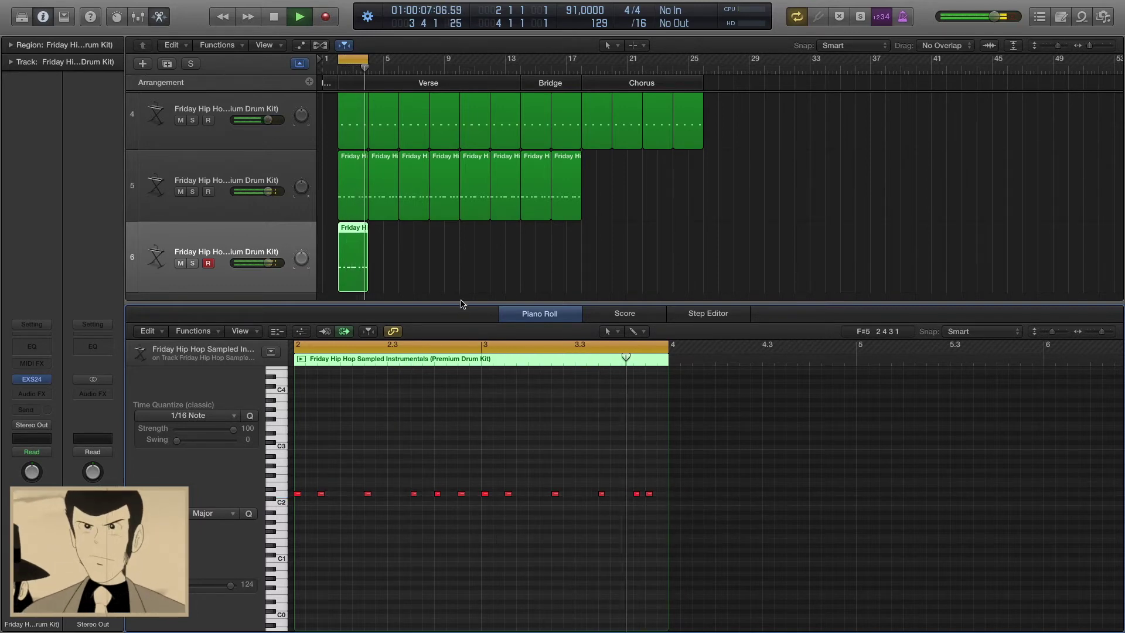
Close the note editor and repeat the track 6 drum region from bar 4 up to bar 26.
{"action": "key", "text": "e"}
{"action": "left_click", "coordinate": [410, 321]}
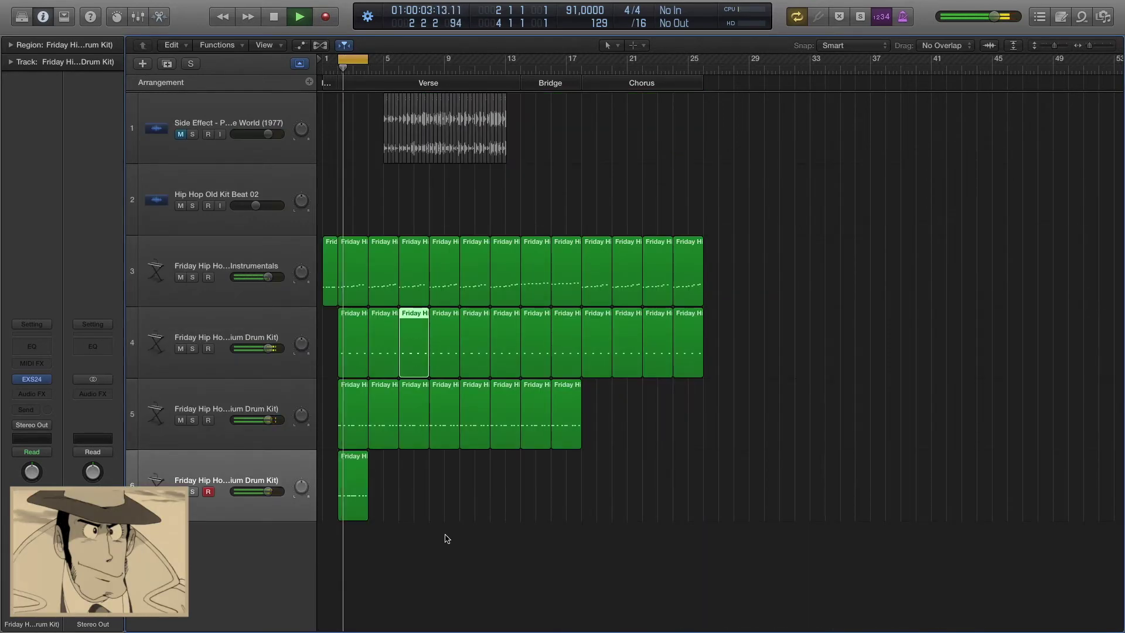
{"action": "left_click", "coordinate": [366, 465]}
{"action": "key", "text": "space"}
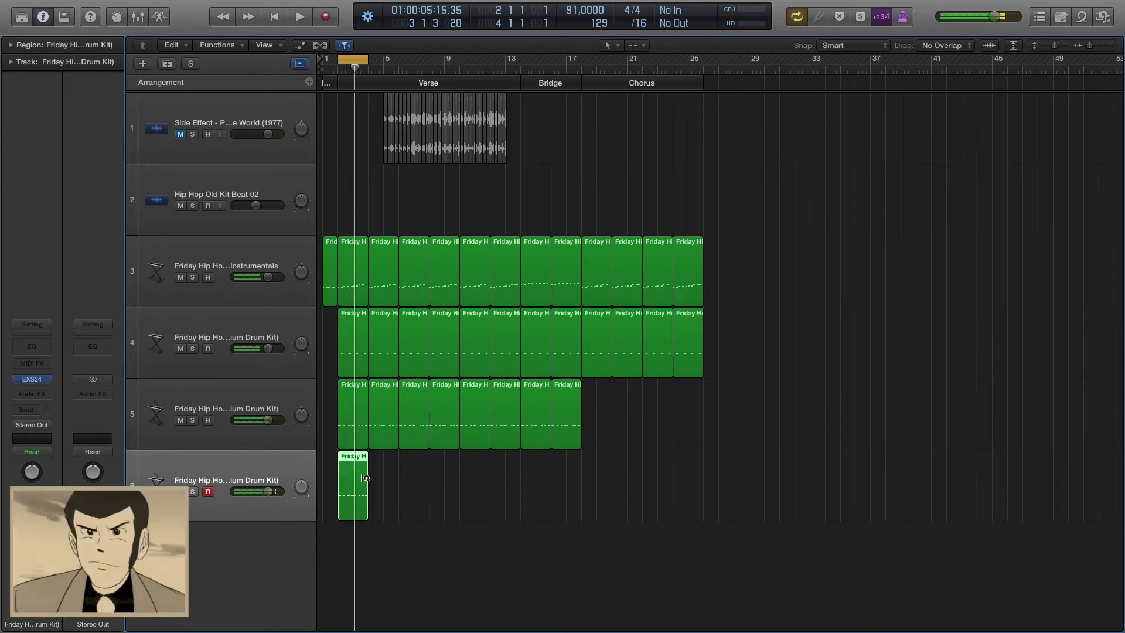
{"action": "left_click", "coordinate": [362, 69]}
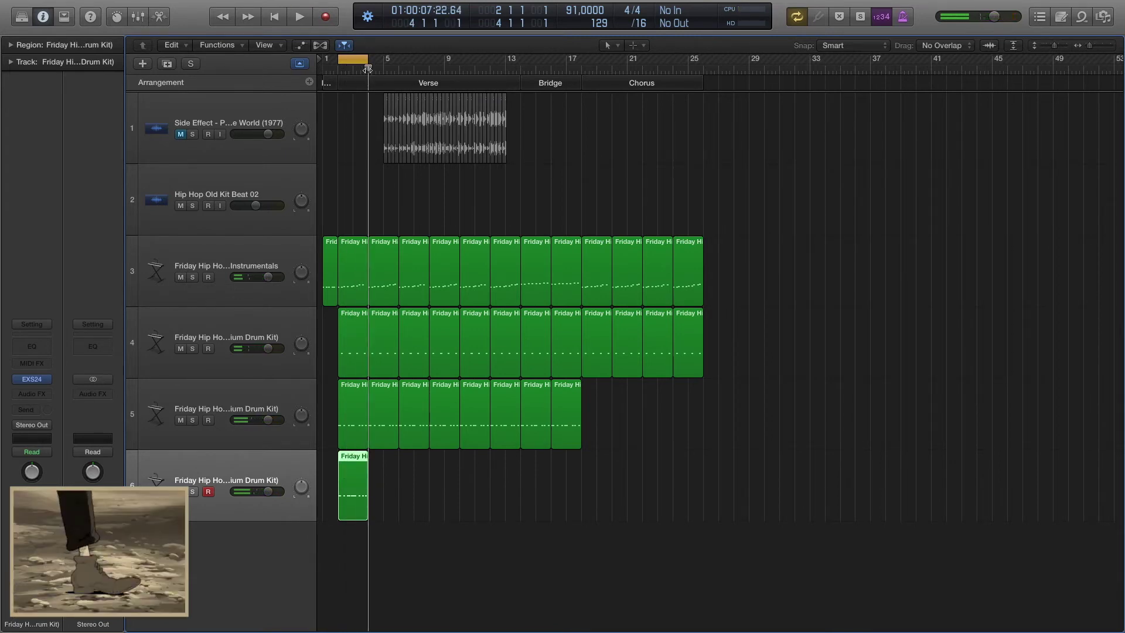
{"action": "key", "text": "super+r"}
{"action": "key", "text": "super+r"}
{"action": "key", "text": "super+r"}
{"action": "key", "text": "super+r"}
{"action": "key", "text": "super+r"}
{"action": "key", "text": "super+r"}
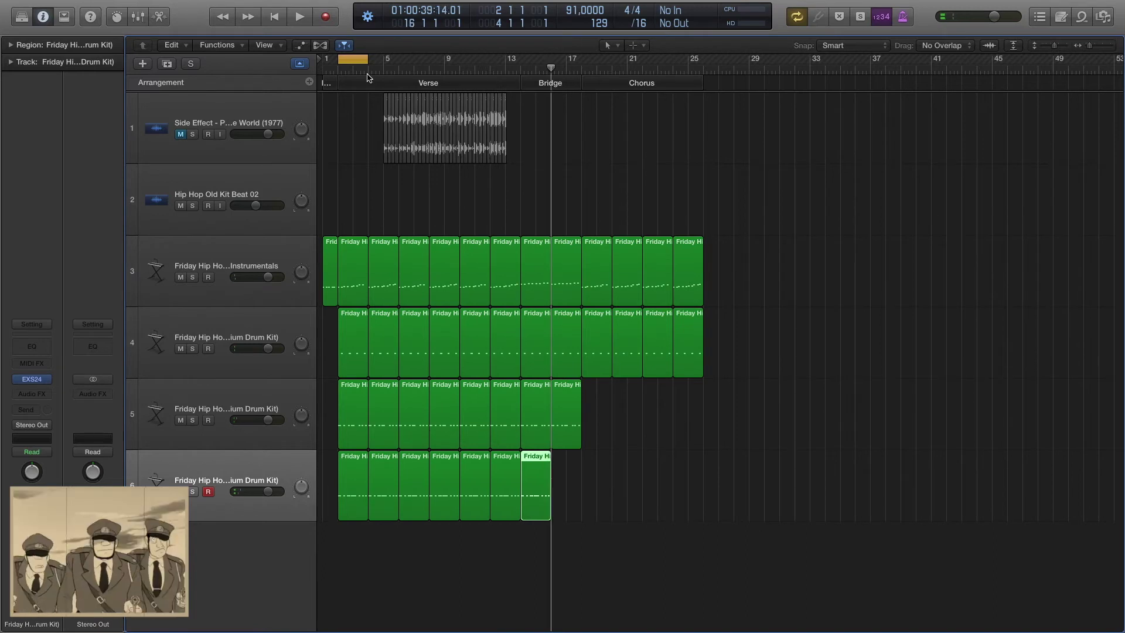
{"action": "key", "text": "super+r"}
{"action": "key", "text": "super+r"}
{"action": "key", "text": "super+r"}
{"action": "key", "text": "super+r"}
{"action": "key", "text": "super+r"}
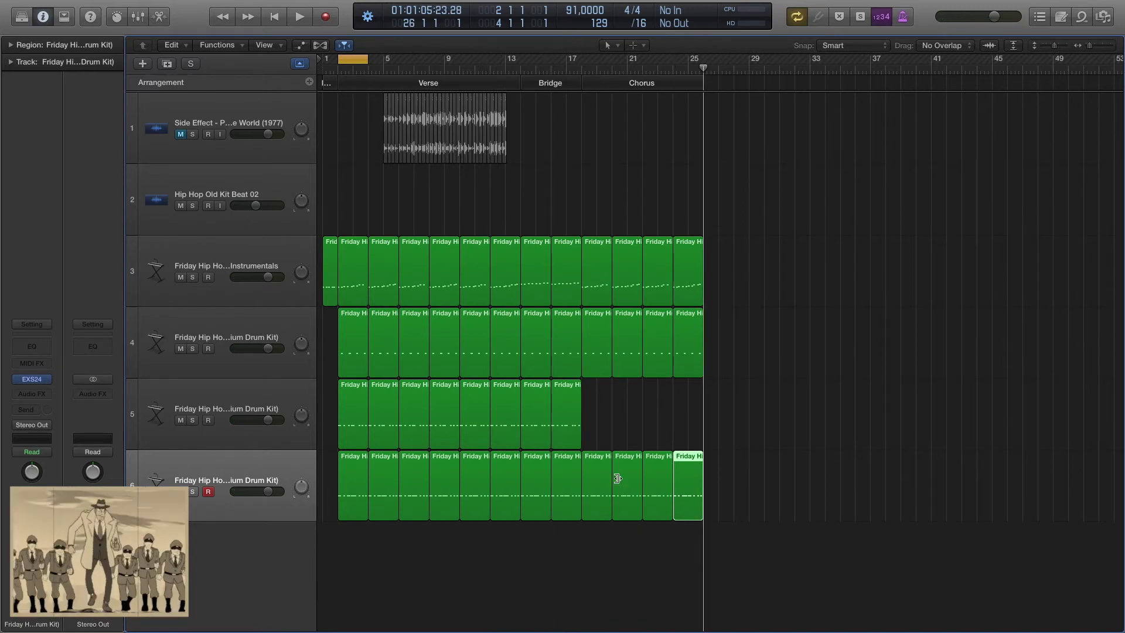
Delete the two track 4 drum regions across the Bridge, from bar 14 to bar 18.
{"action": "left_click_drag", "start_coordinate": [583, 402], "coordinate": [493, 410]}
{"action": "left_click", "coordinate": [527, 346]}
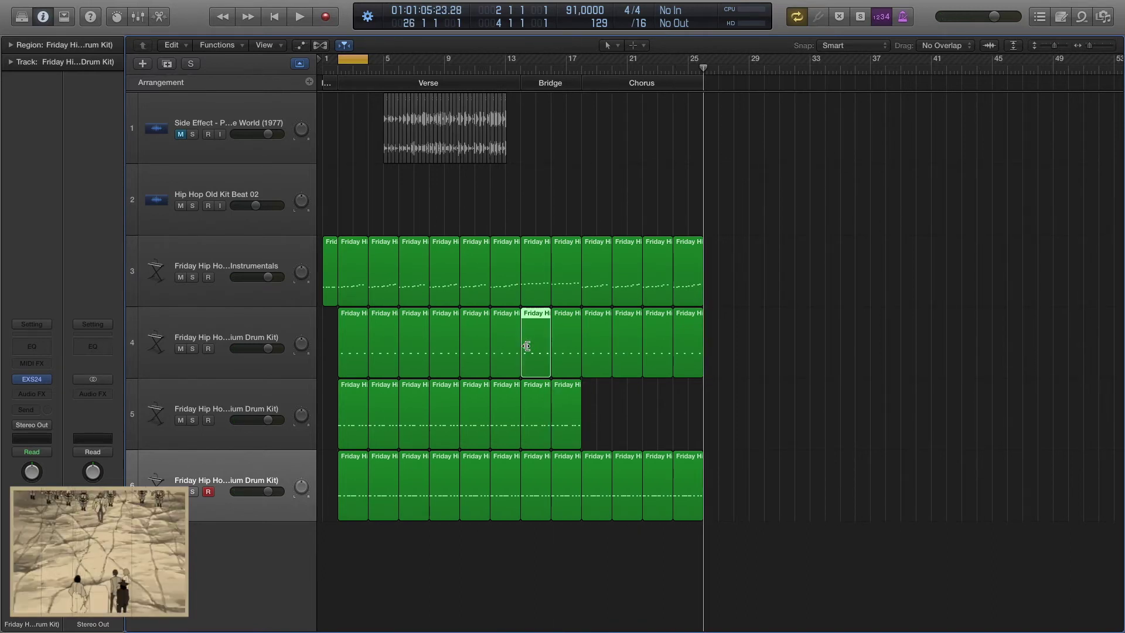
{"action": "key", "text": "Delete"}
{"action": "left_click", "coordinate": [555, 336]}
{"action": "key", "text": "Delete"}
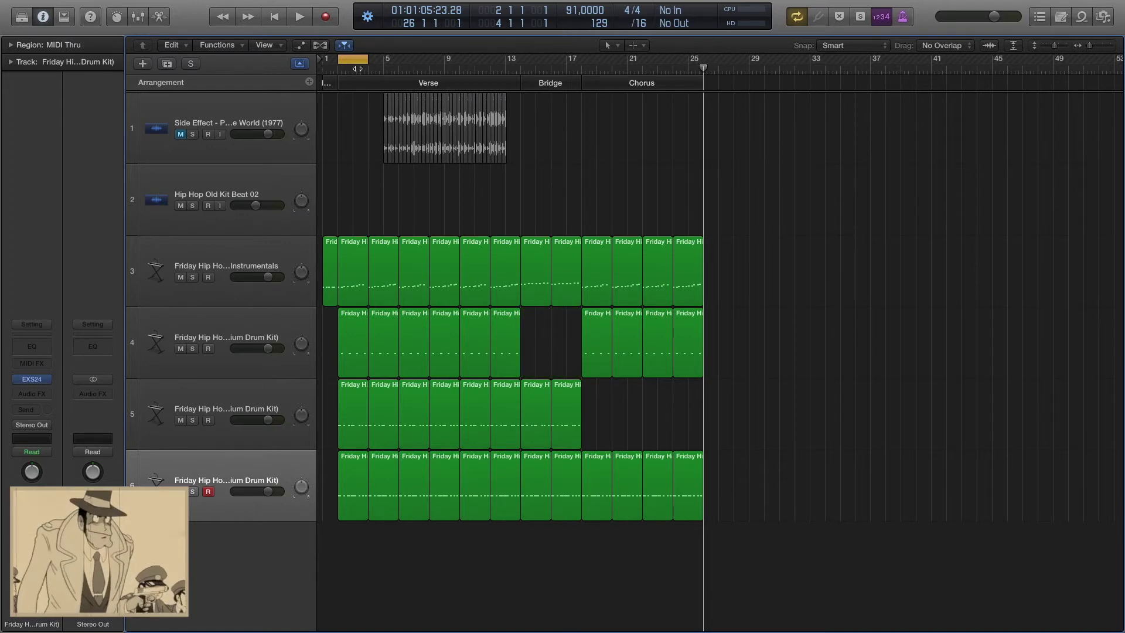
Extend the cycle range over bars 1–26 and play the whole arrangement with the project notes shown.
{"action": "left_click_drag", "start_coordinate": [354, 59], "coordinate": [703, 82]}
{"action": "left_click", "coordinate": [1061, 16]}
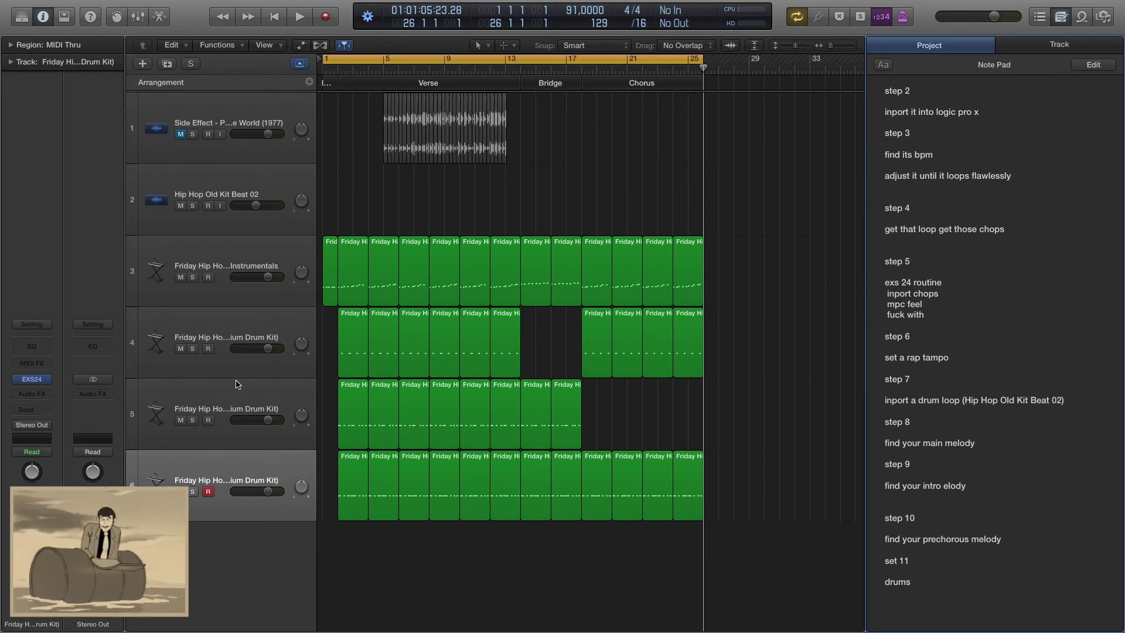
{"action": "key", "text": "space"}
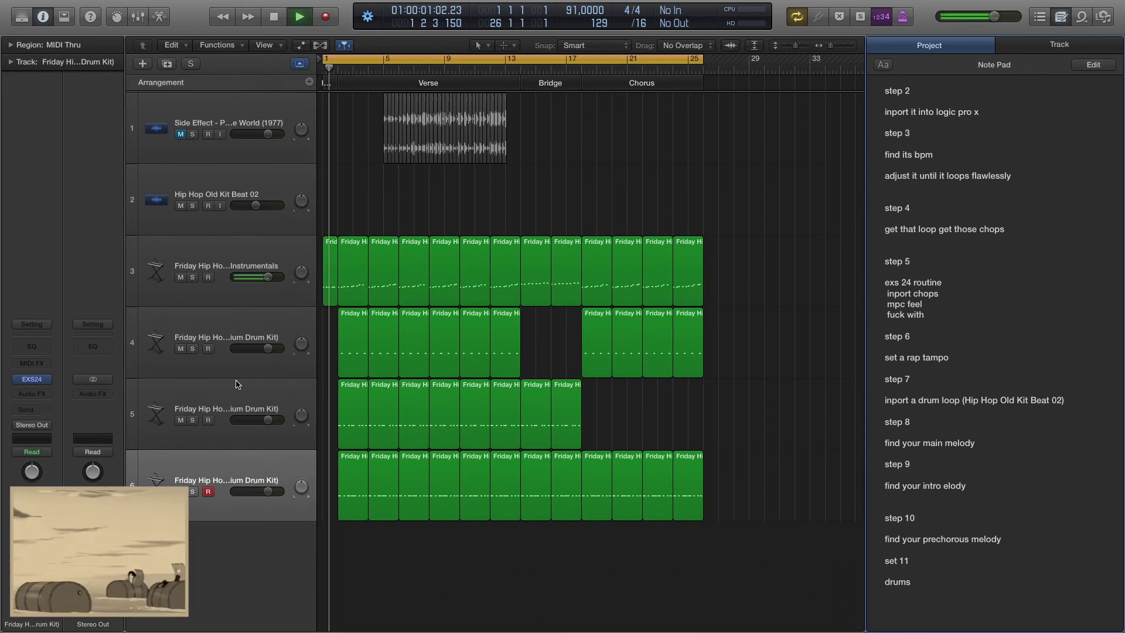